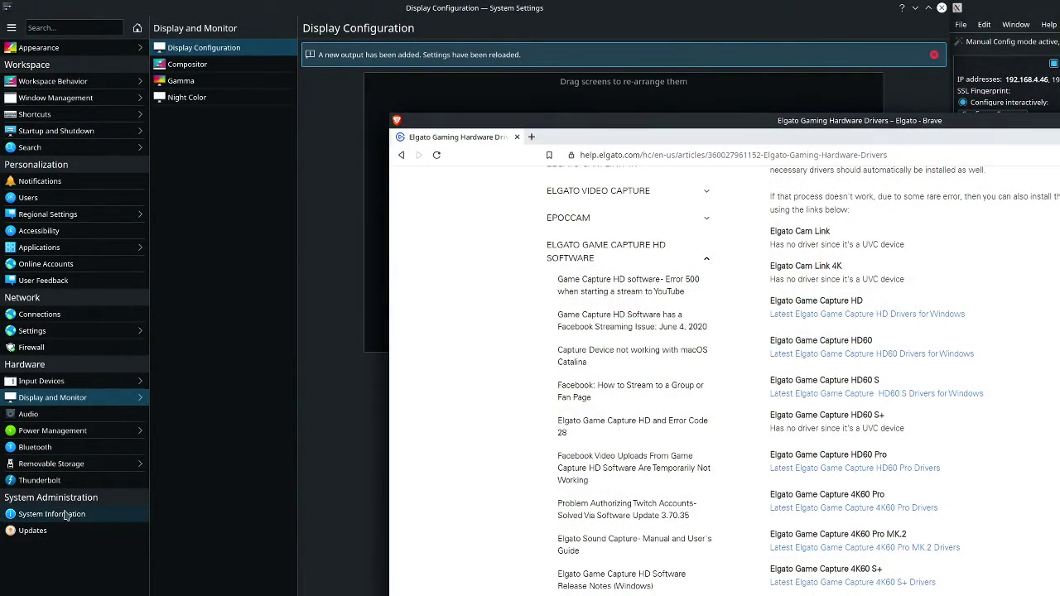
# - Move the browser window aside and check the resolutions available for the ROG PG348Q display
pyautogui.moveTo(923, 119); pyautogui.dragTo(963, 112)
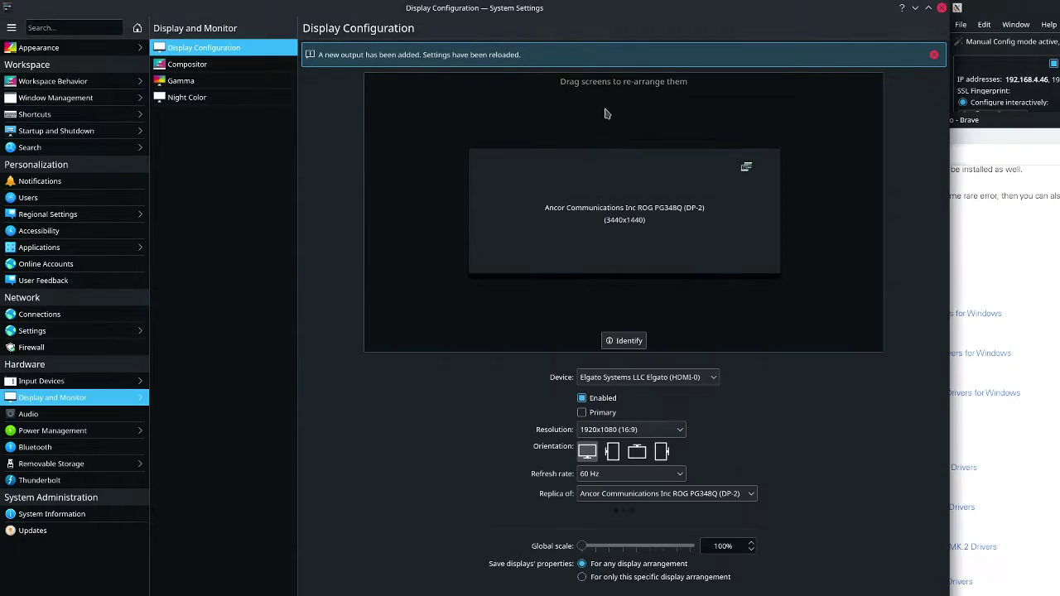
pyautogui.click(608, 110)
pyautogui.click(623, 178)
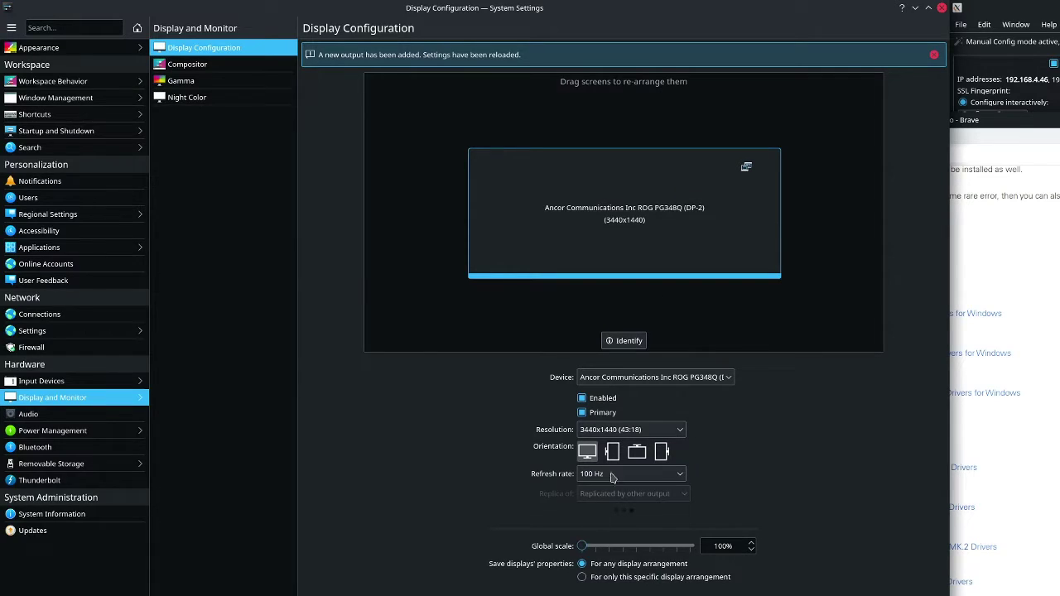
pyautogui.click(623, 432)
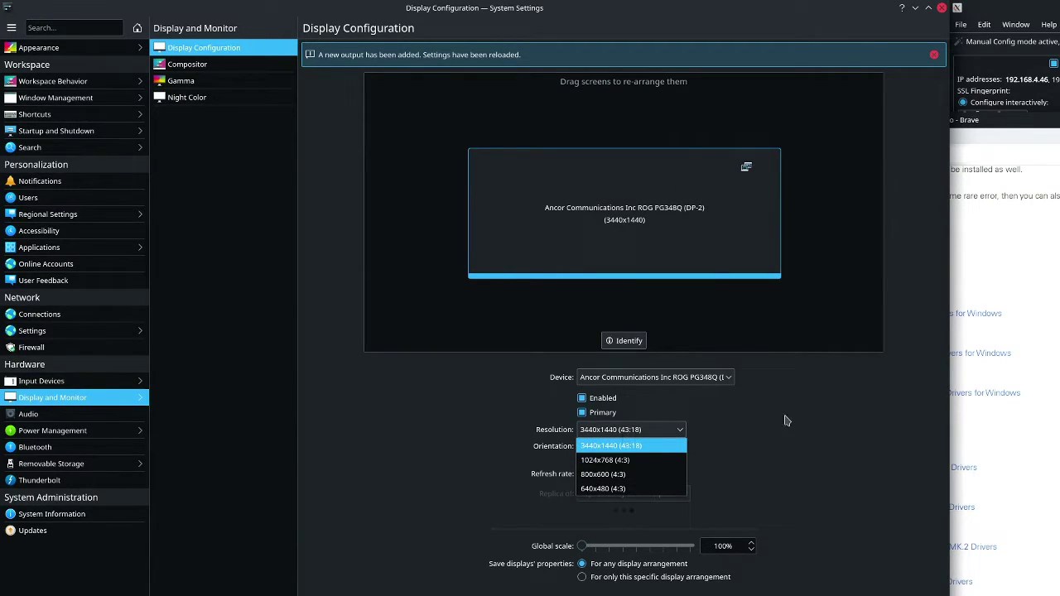
pyautogui.click(623, 443)
# - Check the replica source and resolution options of the Elgato HDMI-0 output, then reselect the ROG PG348Q display
pyautogui.click(683, 383)
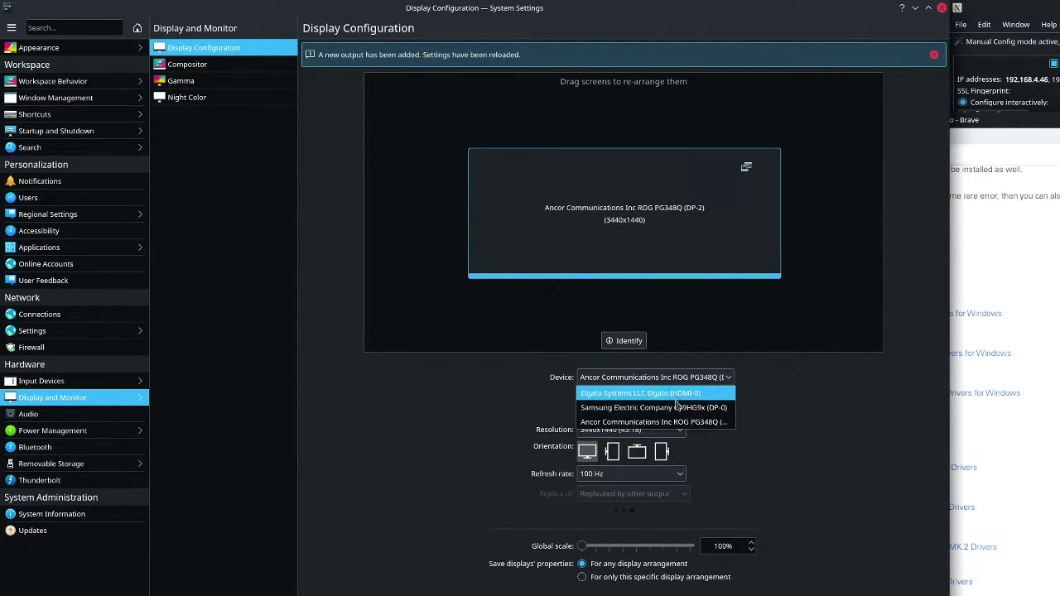
pyautogui.click(671, 399)
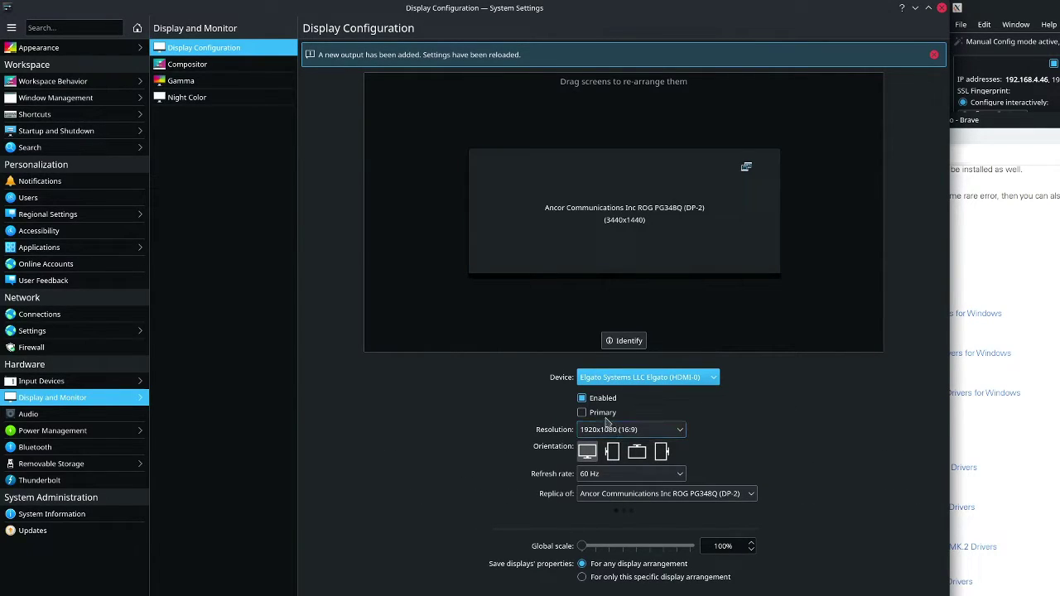
pyautogui.click(596, 497)
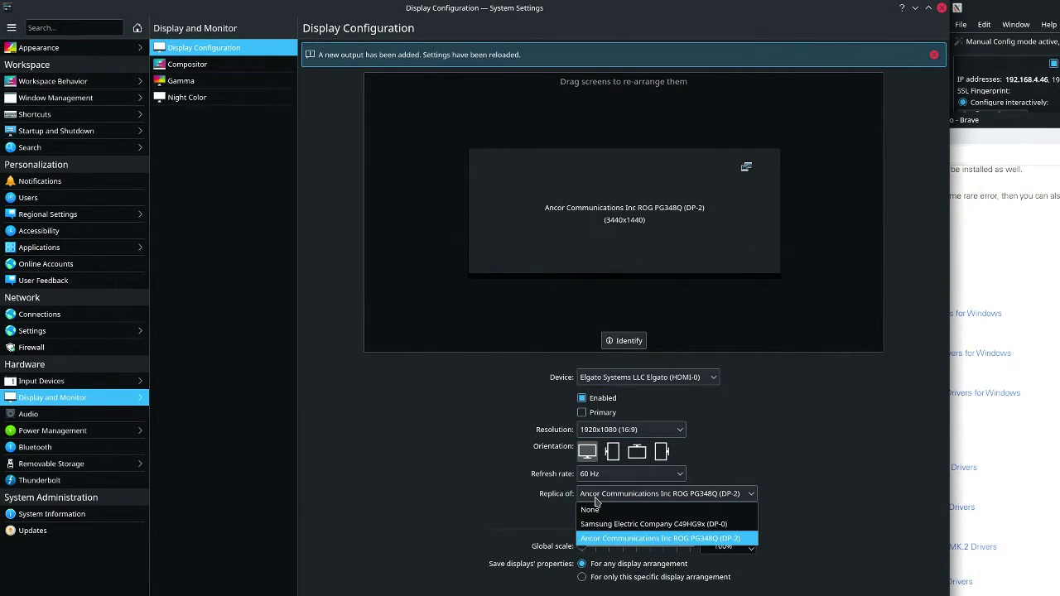
pyautogui.click(596, 501)
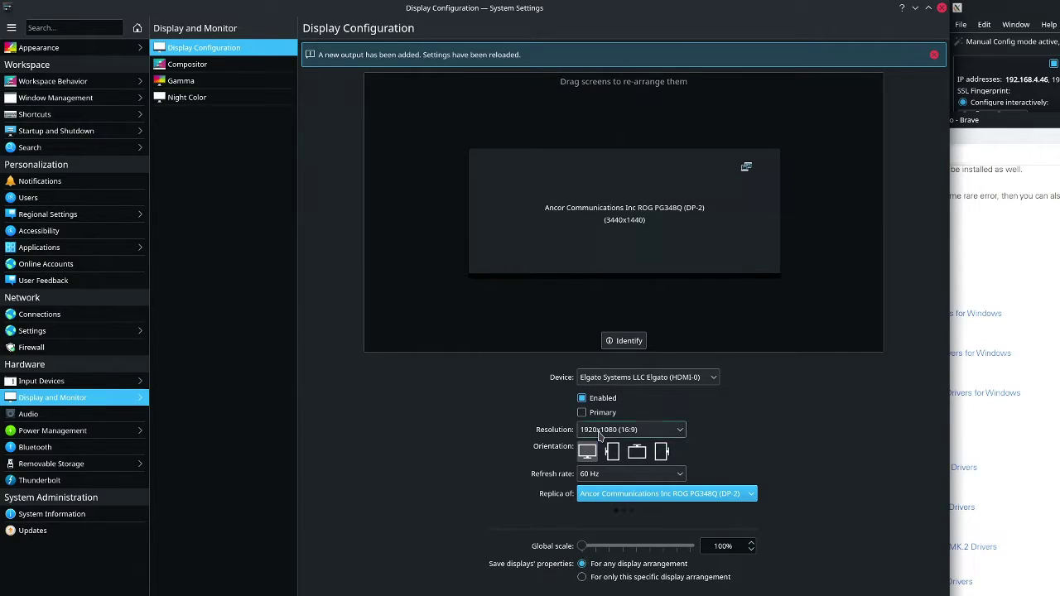
pyautogui.click(600, 431)
pyautogui.click(907, 436)
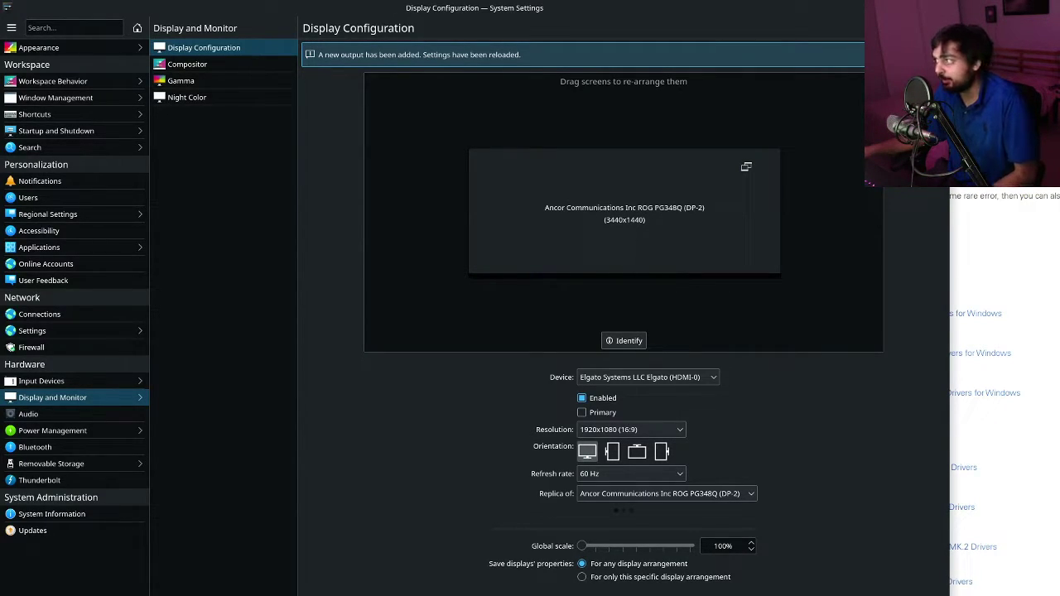
pyautogui.click(781, 252)
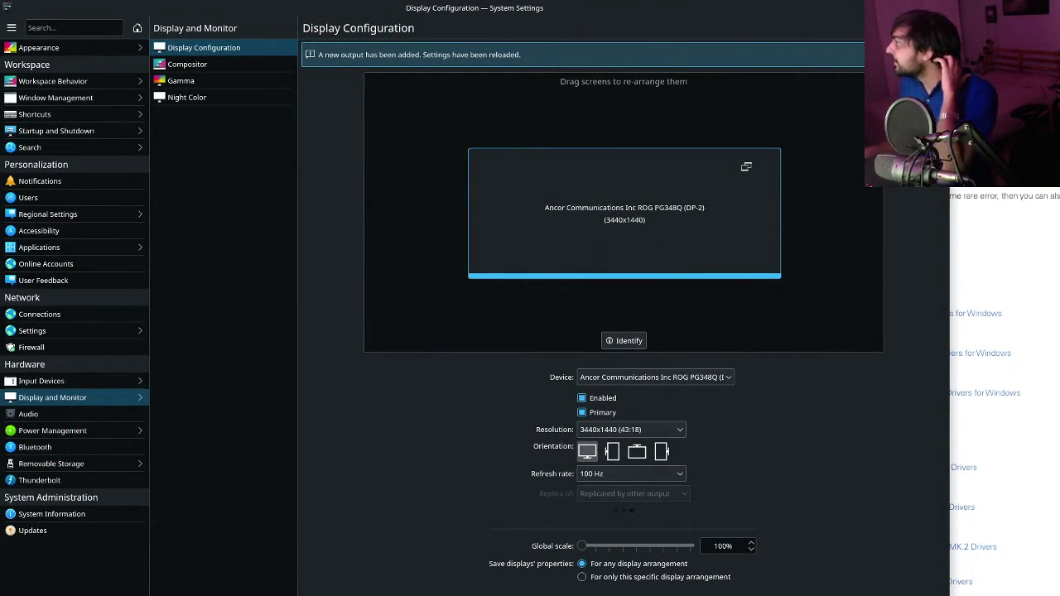
# - Bring up the Dolphin file manager on the home folder and enlarge its window to show all places and devices
pyautogui.moveTo(573, 135); pyautogui.dragTo(121, 423)
pyautogui.scroll(-3, 114, 448)
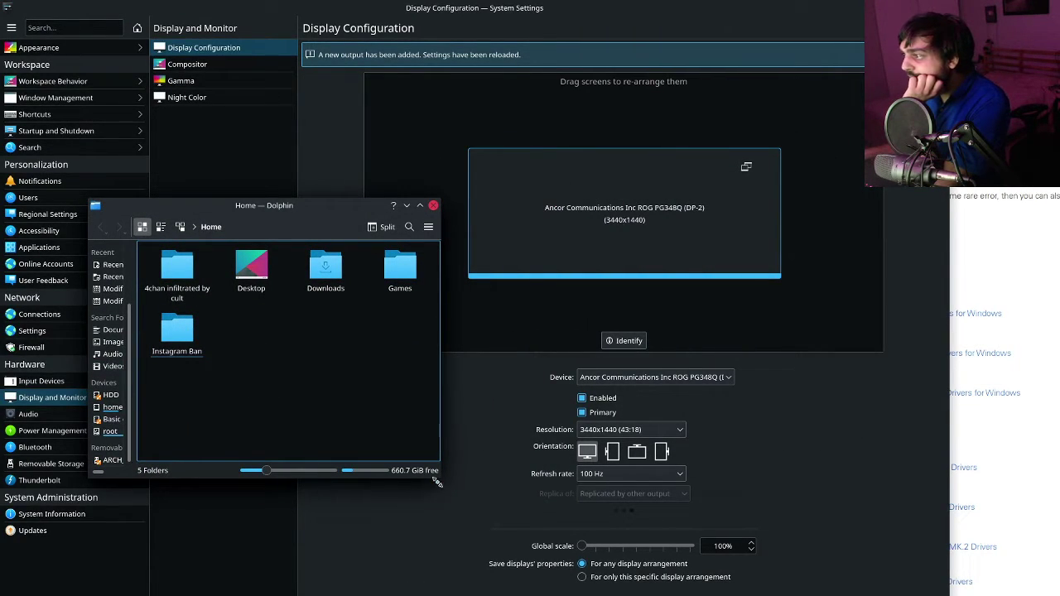
pyautogui.moveTo(437, 483); pyautogui.dragTo(949, 595)
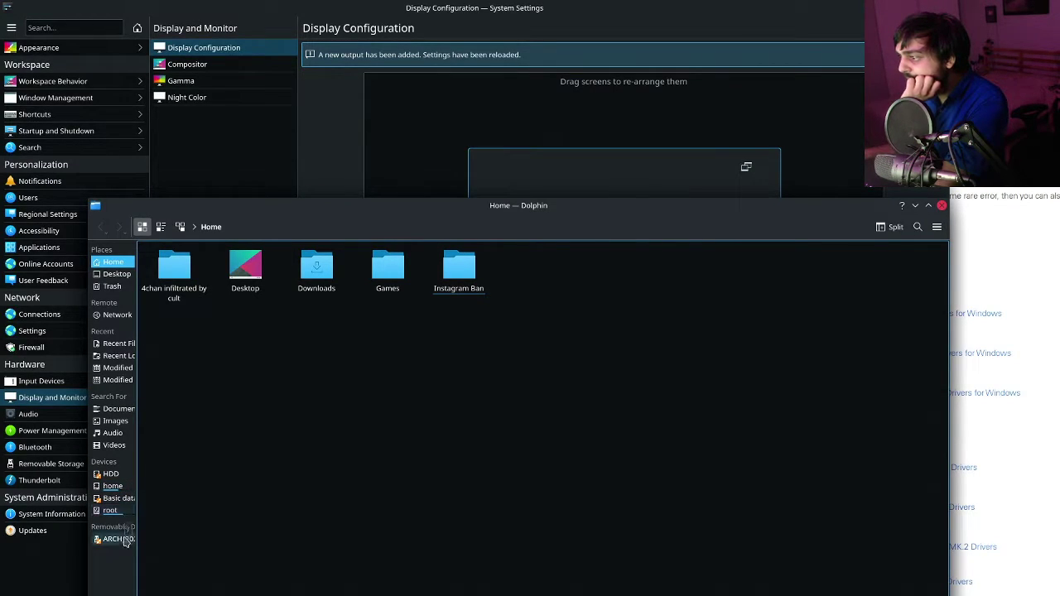
# - Mount the HDD drive from the file manager, entering the account password in the authentication dialog
pyautogui.click(116, 474)
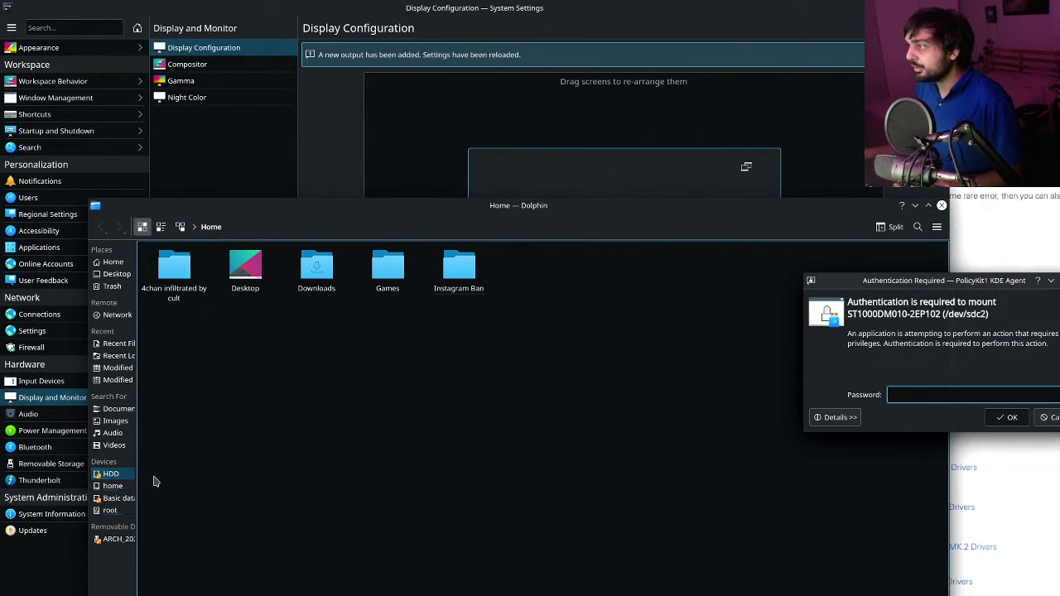
pyautogui.middleClick(407, 208)
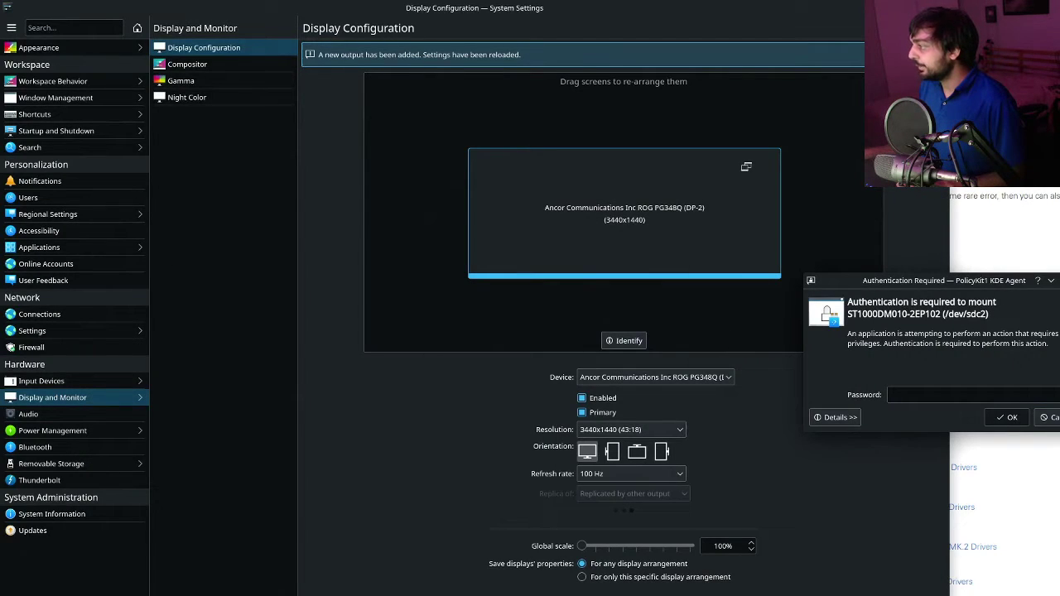
pyautogui.click(997, 390)
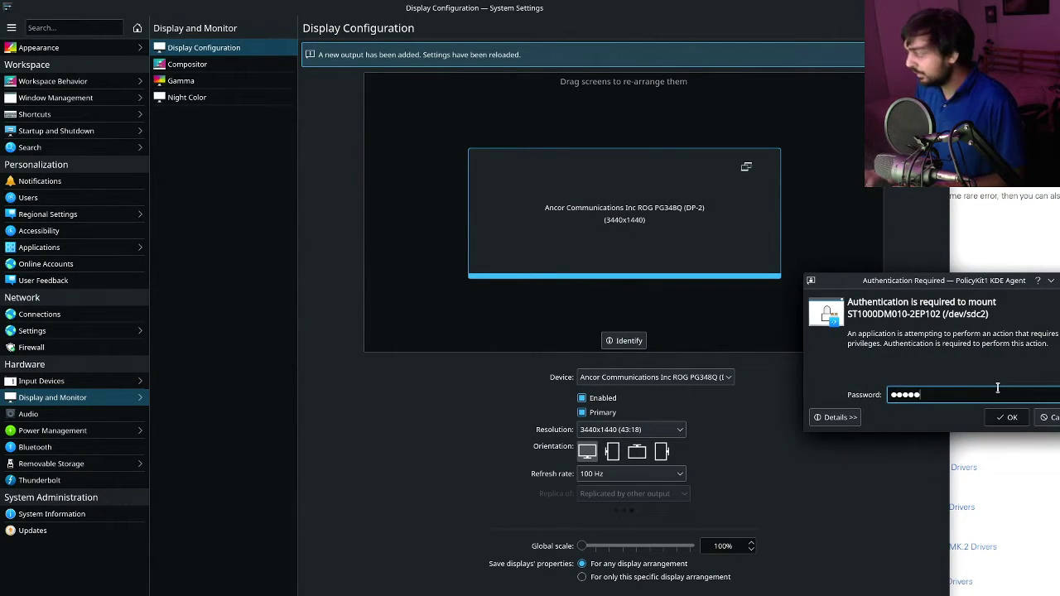
pyautogui.press('Return')
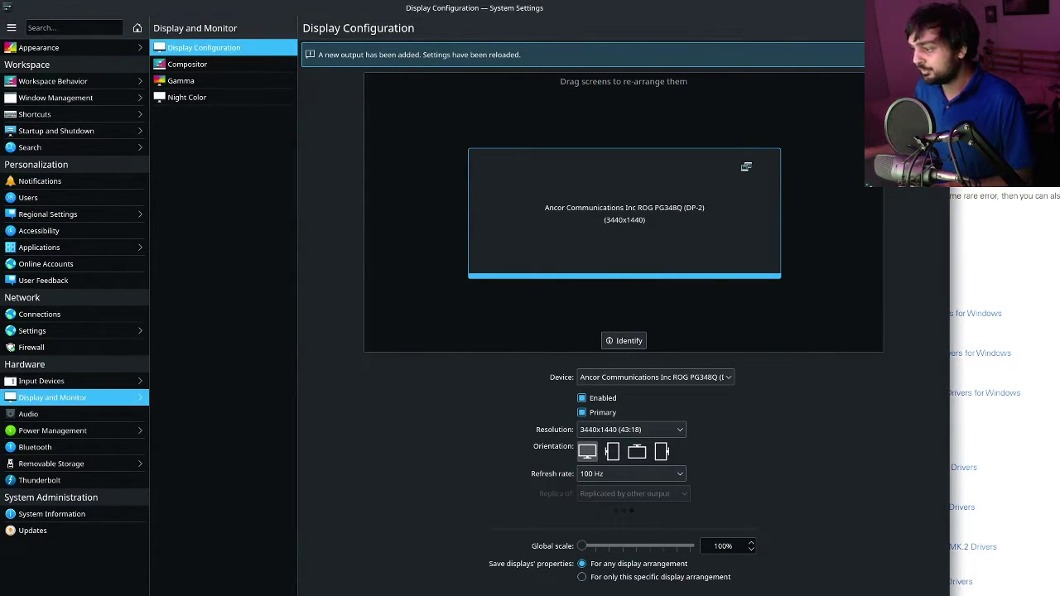
pyautogui.press('super')
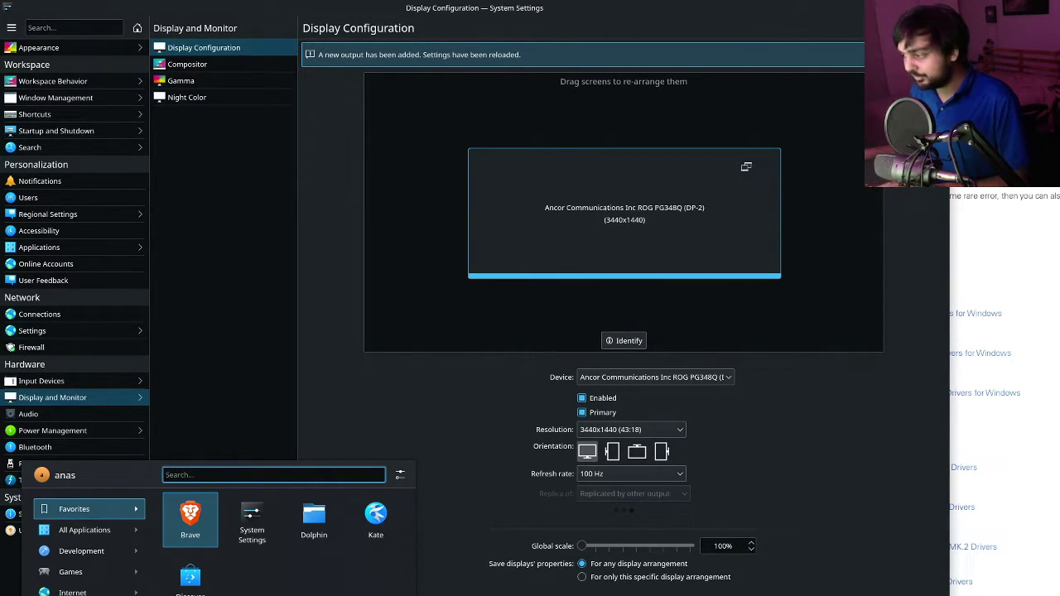
pyautogui.hotkey('ctrl', 'alt', 'Delete')
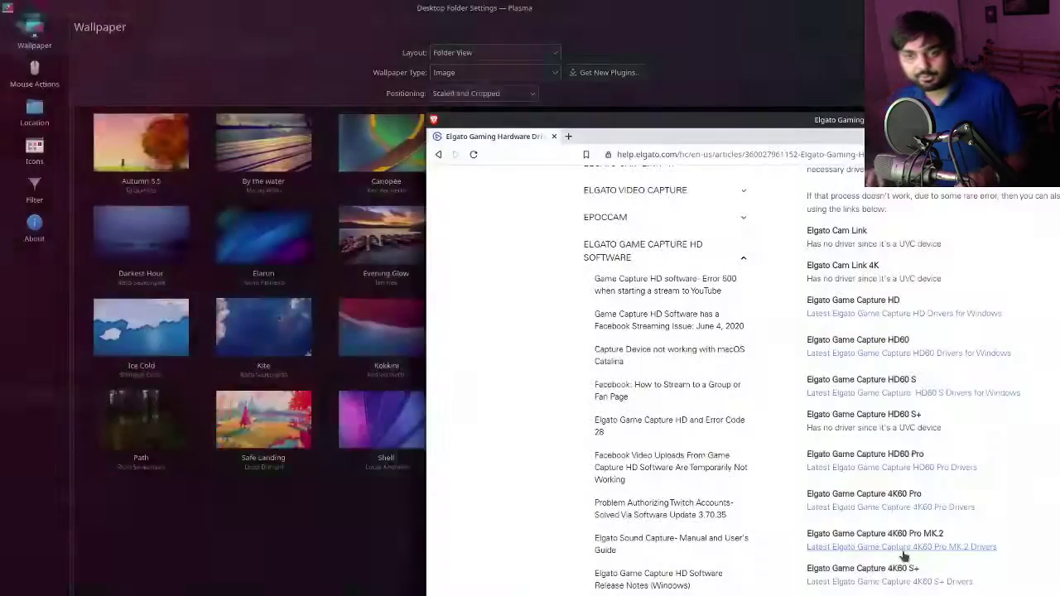
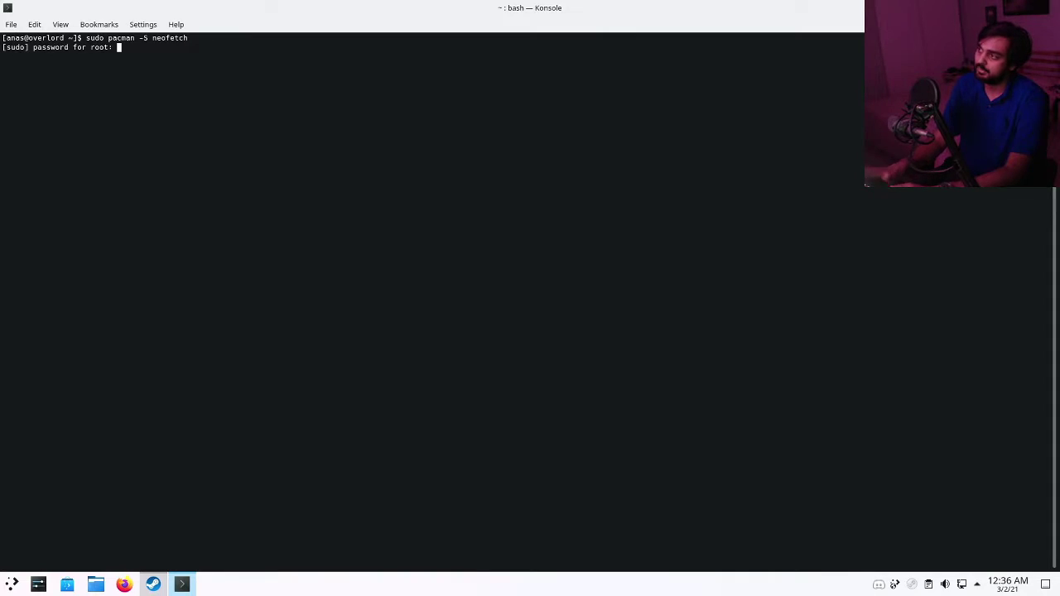
# - Submit the sudo password, confirm the installation of the neofetch package, and enlarge the terminal text
pyautogui.press('Return')
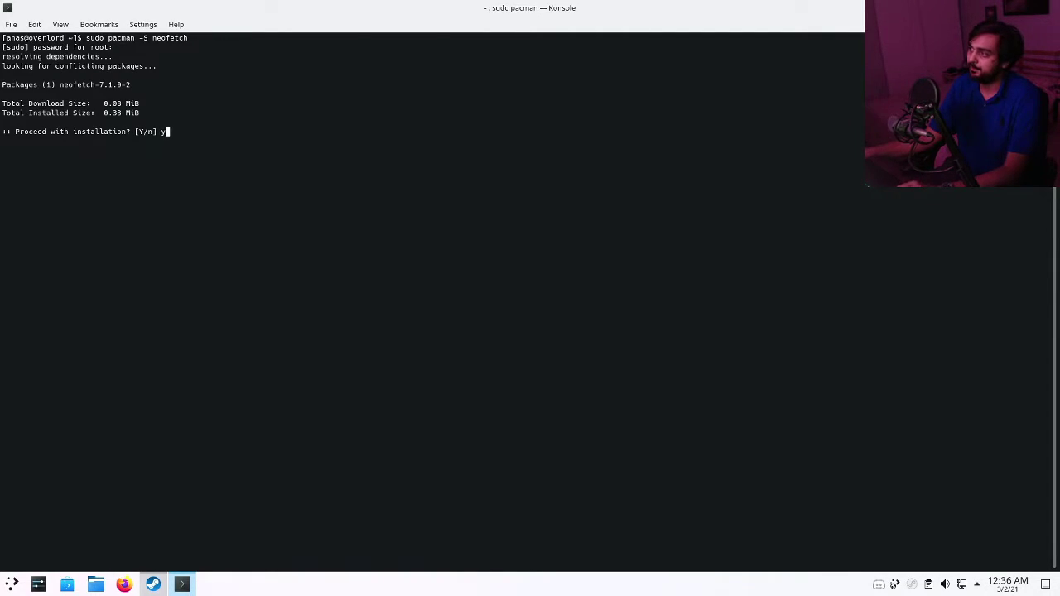
pyautogui.hotkey('ctrl', '+')
pyautogui.hotkey('ctrl', '+')
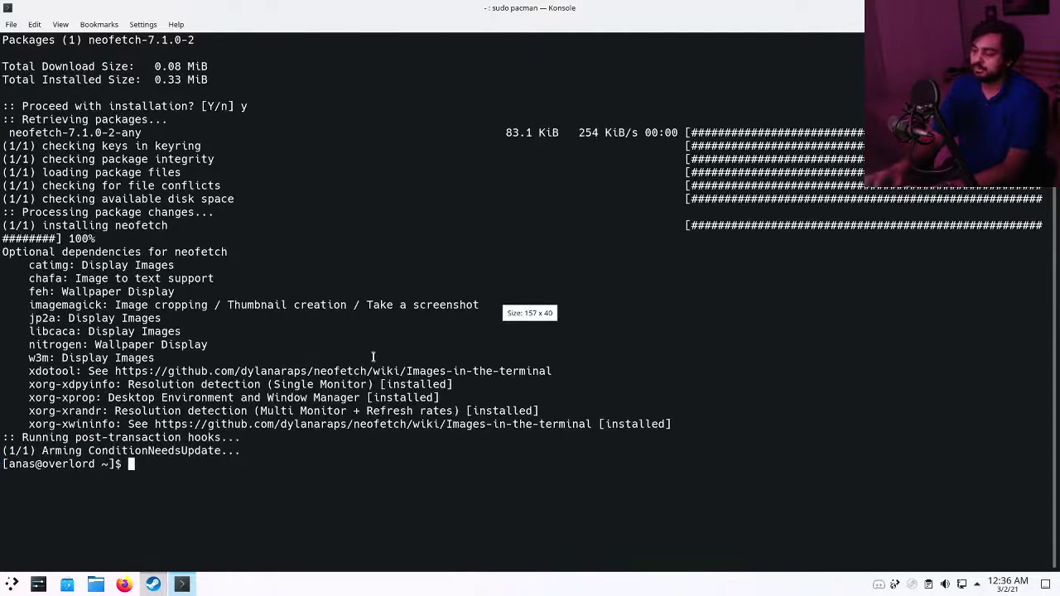
# - Run neofetch to display the system information in the terminal
pyautogui.write('neofetch')
pyautogui.press('Return')
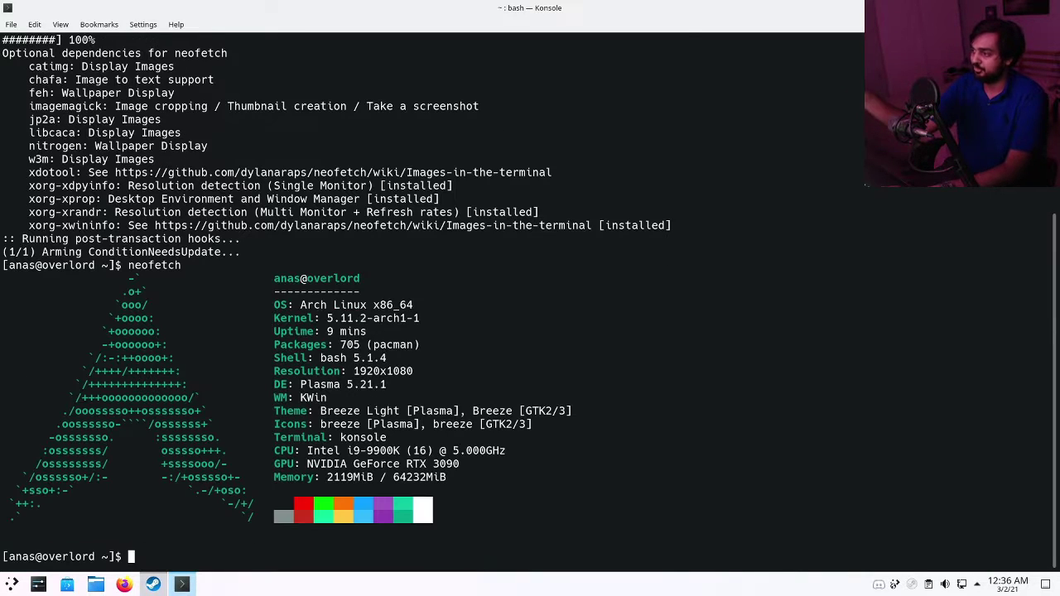
pyautogui.moveTo(154, 227); pyautogui.dragTo(672, 557)
pyautogui.click(674, 480)
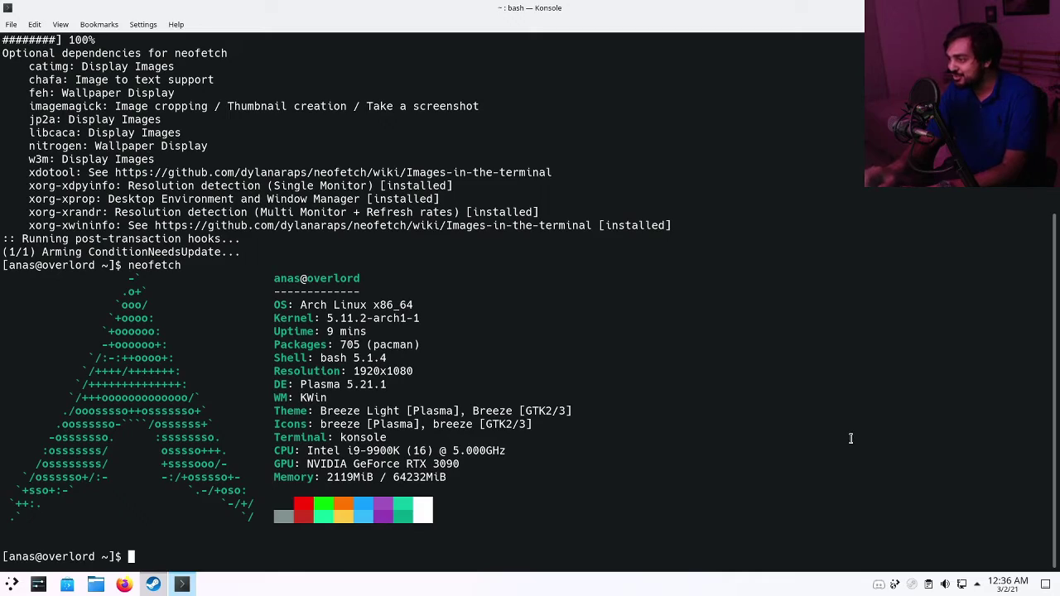
# - Clear the terminal and install the bashtop package with "sudo pacman -S bashtop", confirming the installation
pyautogui.write('clear')
pyautogui.press('Return')
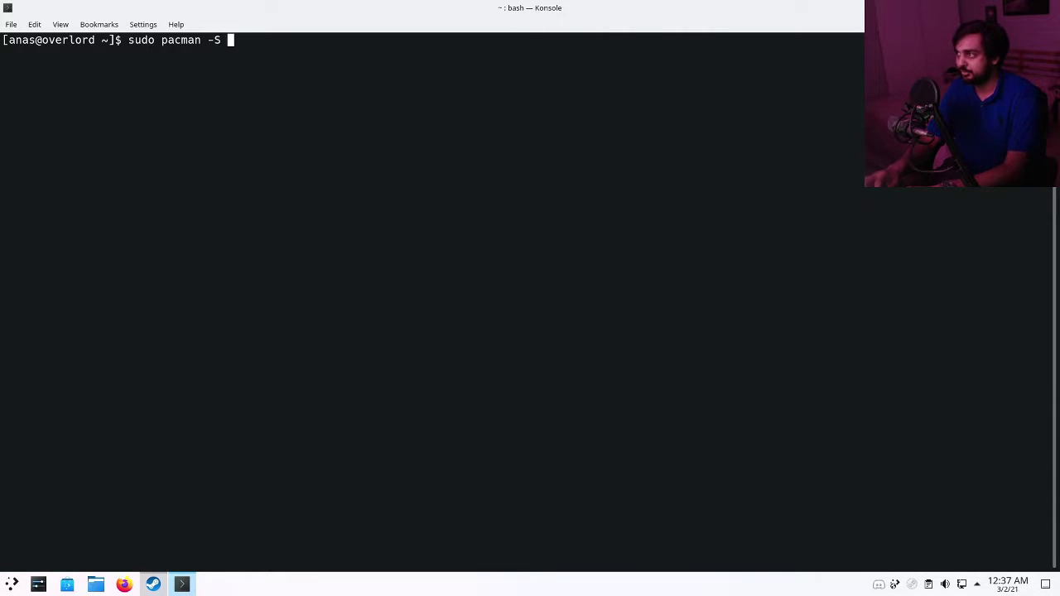
pyautogui.write('sudo pacman -S bashtop')
pyautogui.press('Return')
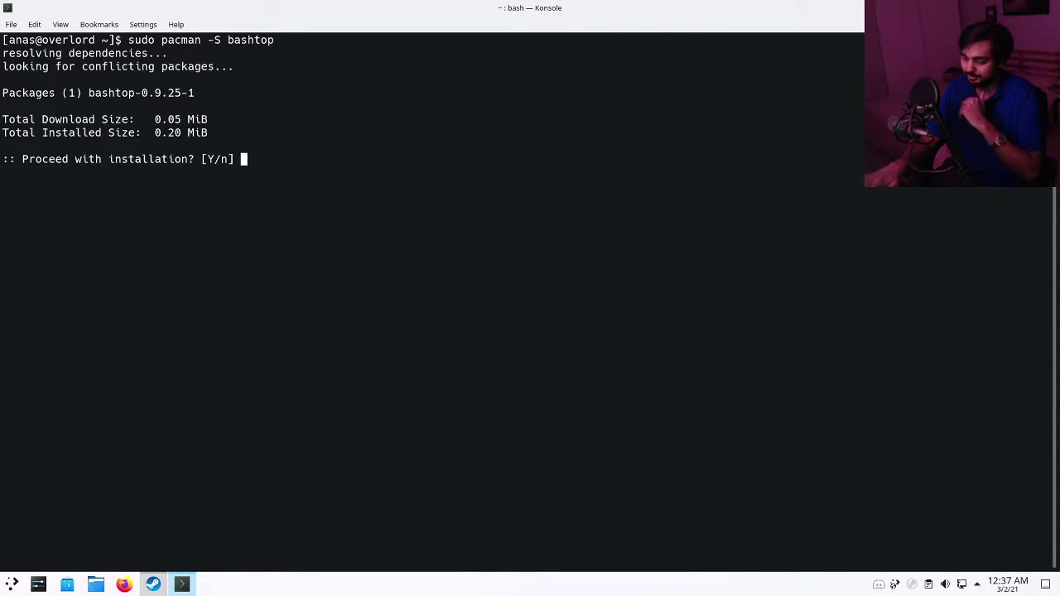
pyautogui.write('y')
pyautogui.press('Return')
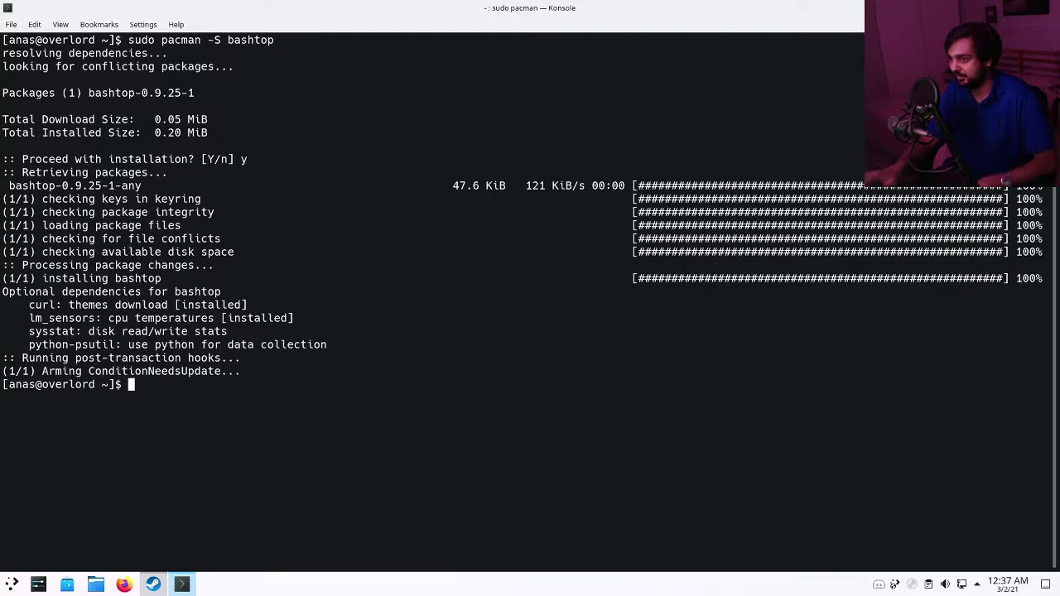
# - Clear the terminal and try to launch bashtop
pyautogui.write('clear')
pyautogui.press('Return')
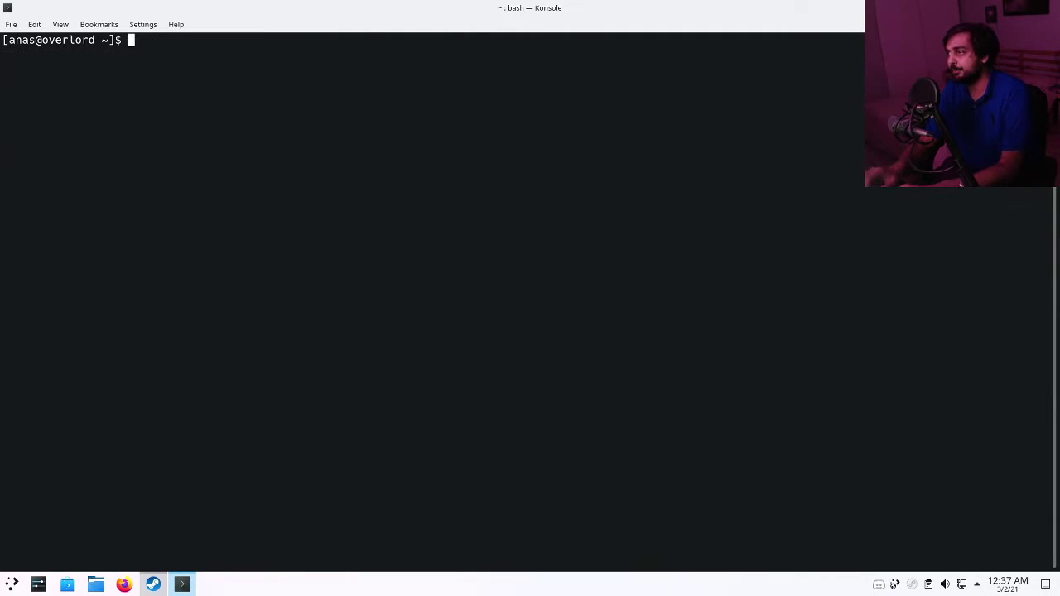
pyautogui.write('bashtop')
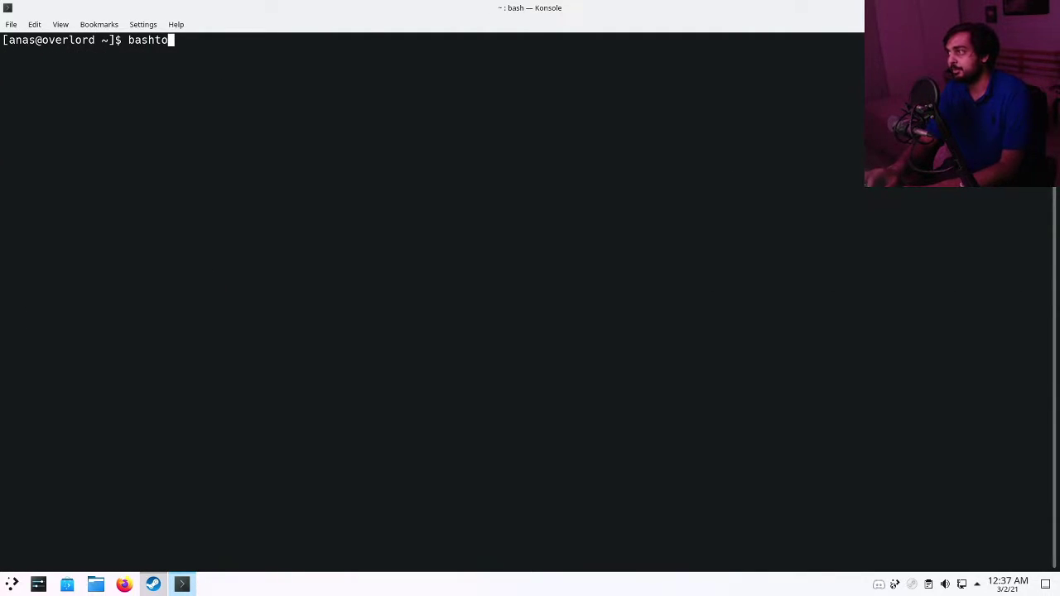
pyautogui.press('Return')
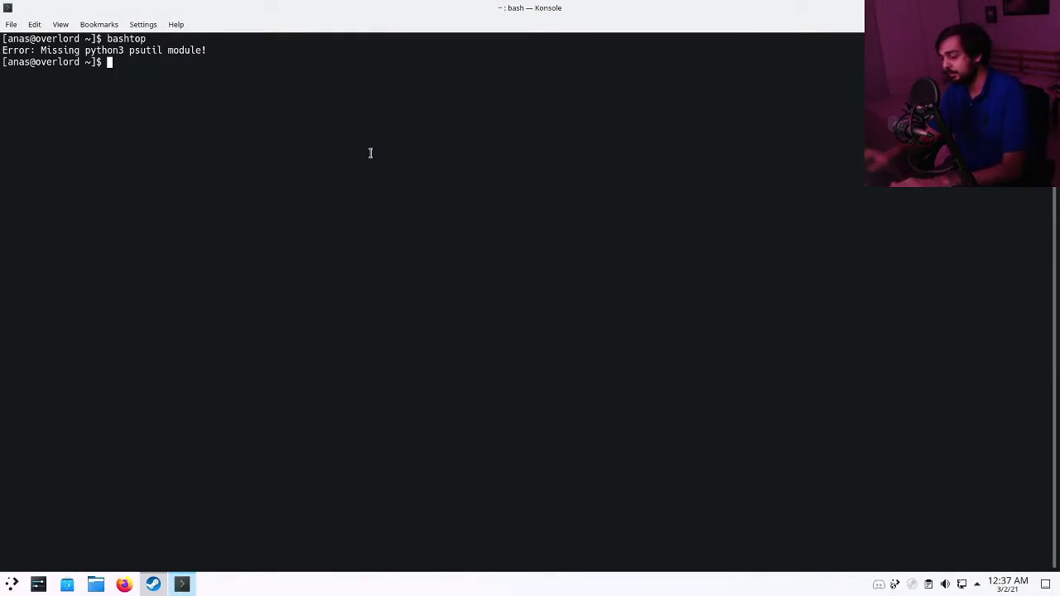
# - Install the cmatrix package with "sudo pacman -S cmatrix", confirming the installation
pyautogui.write('sudo pacm')
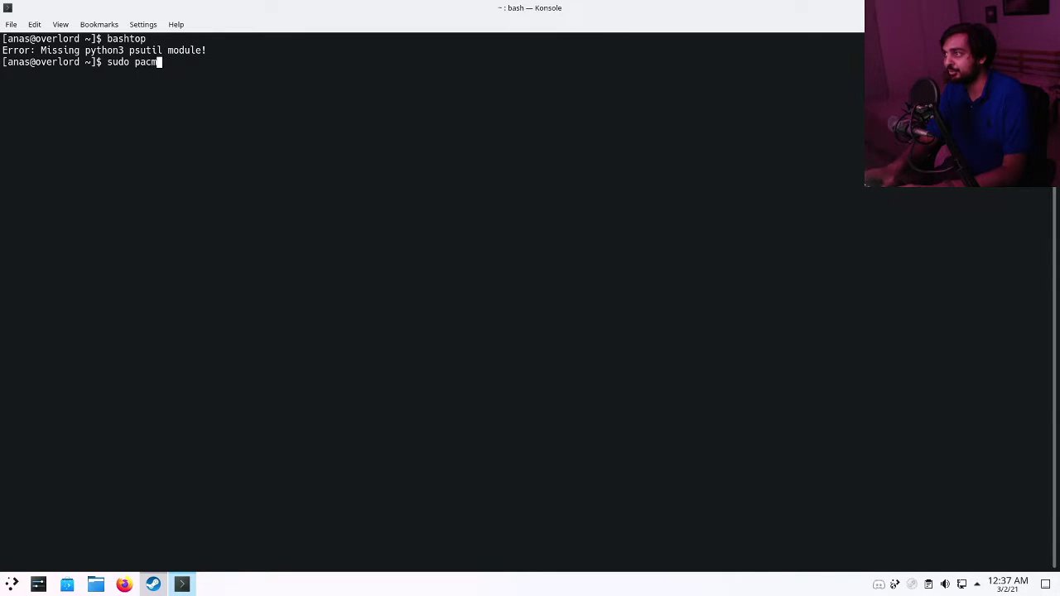
pyautogui.write('an -S ')
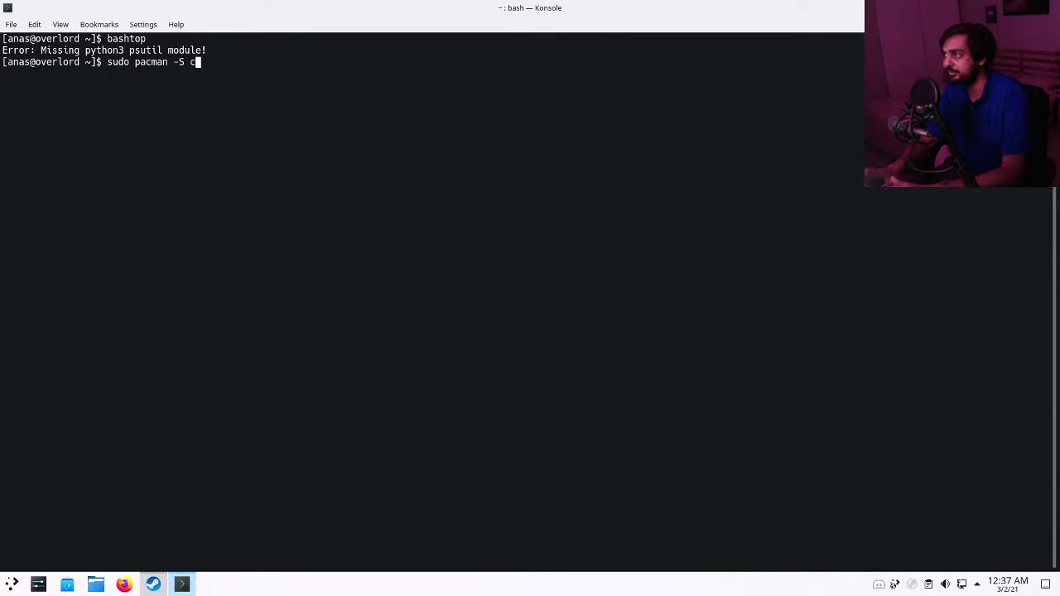
pyautogui.write('cmatrix')
pyautogui.press('Return')
pyautogui.write('y')
pyautogui.press('Return')
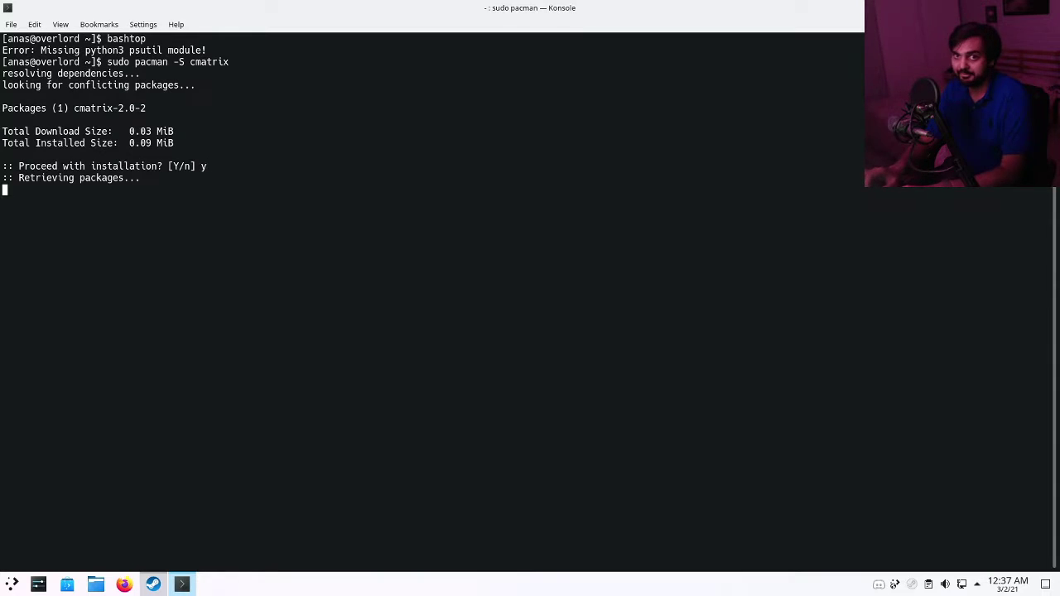
# - Clear the terminal, run cmatrix to show its falling-character animation, and quit it
pyautogui.write('clear')
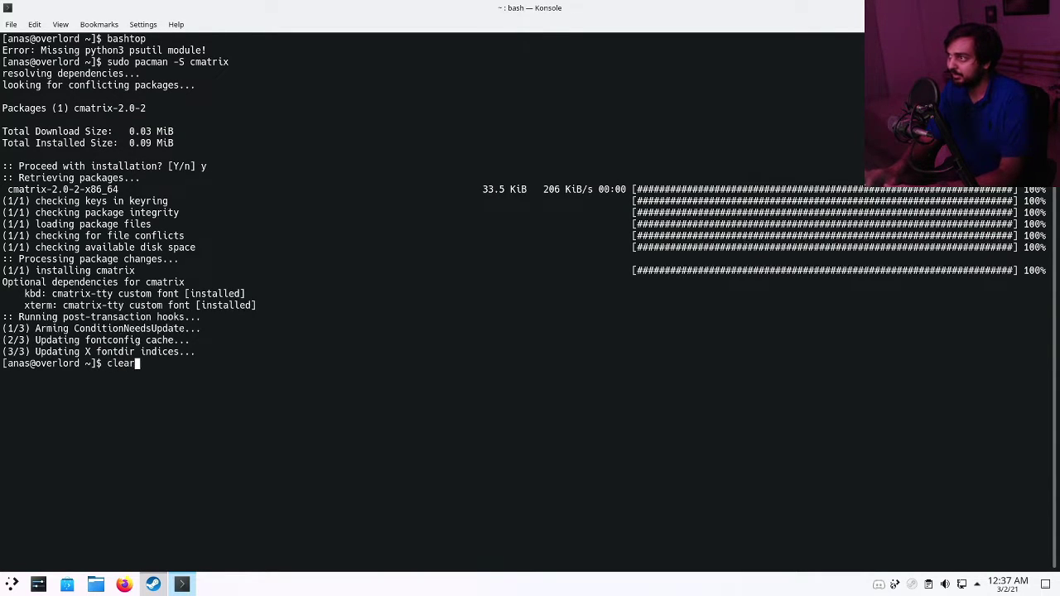
pyautogui.press('Return')
pyautogui.write('cmatrix')
pyautogui.press('Return')
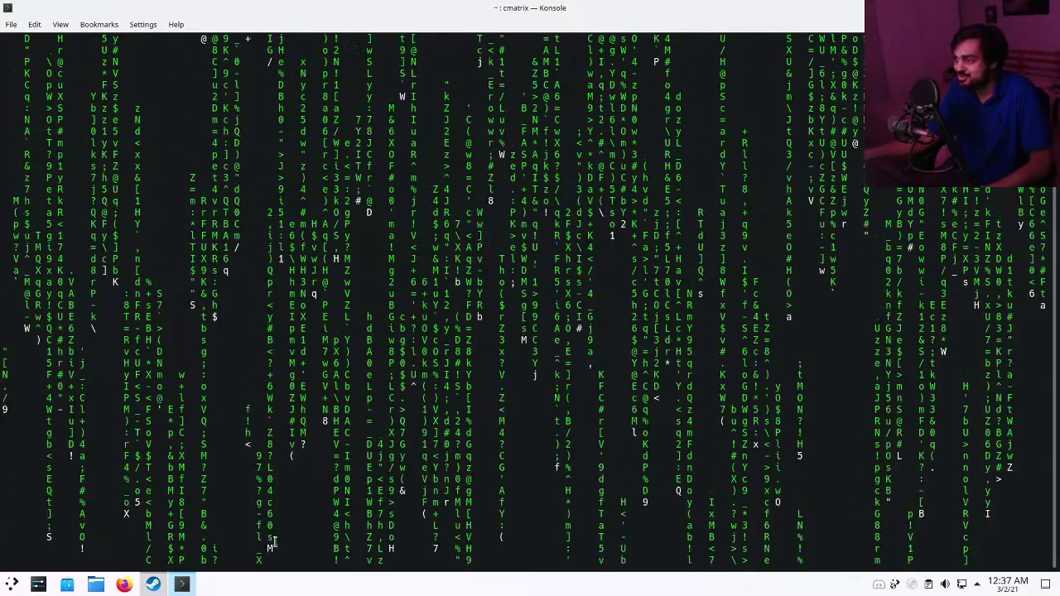
pyautogui.click(155, 586)
pyautogui.click(155, 587)
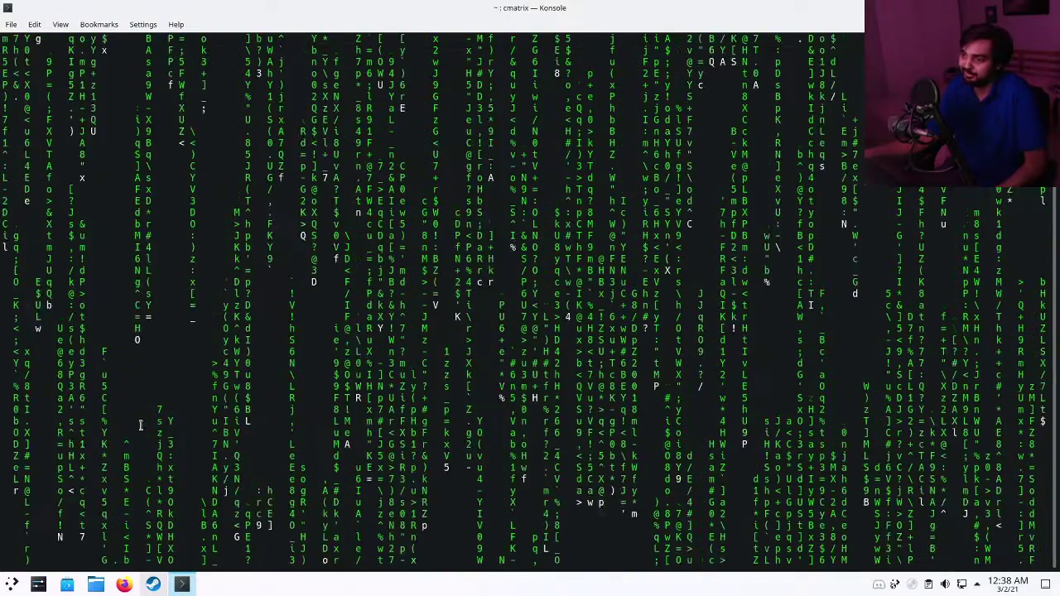
pyautogui.press('q')
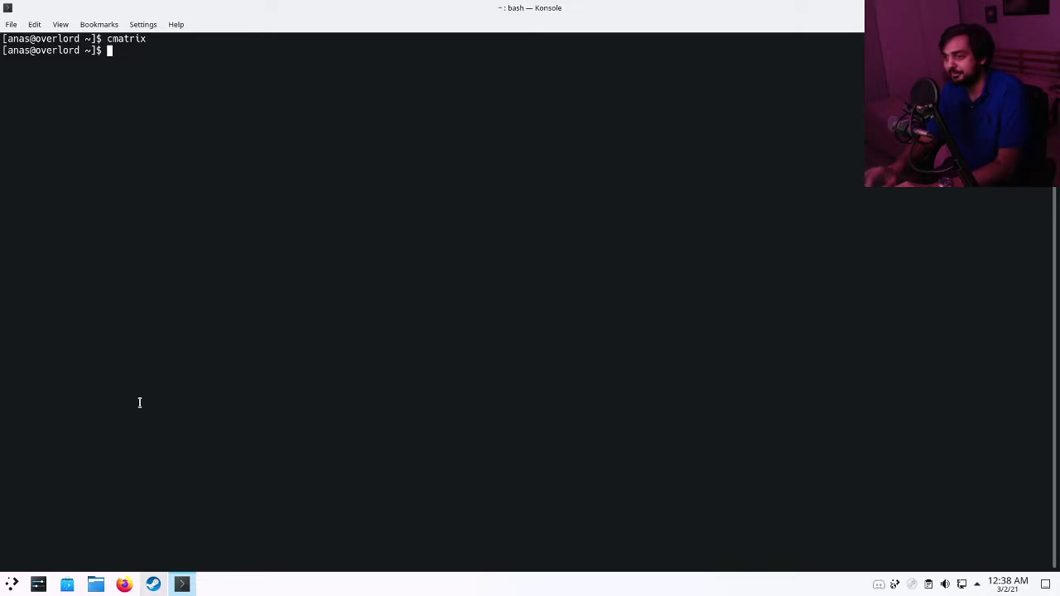
# - Clear the terminal and close the session with "exit"
pyautogui.write('clear')
pyautogui.press('Return')
pyautogui.write('e')
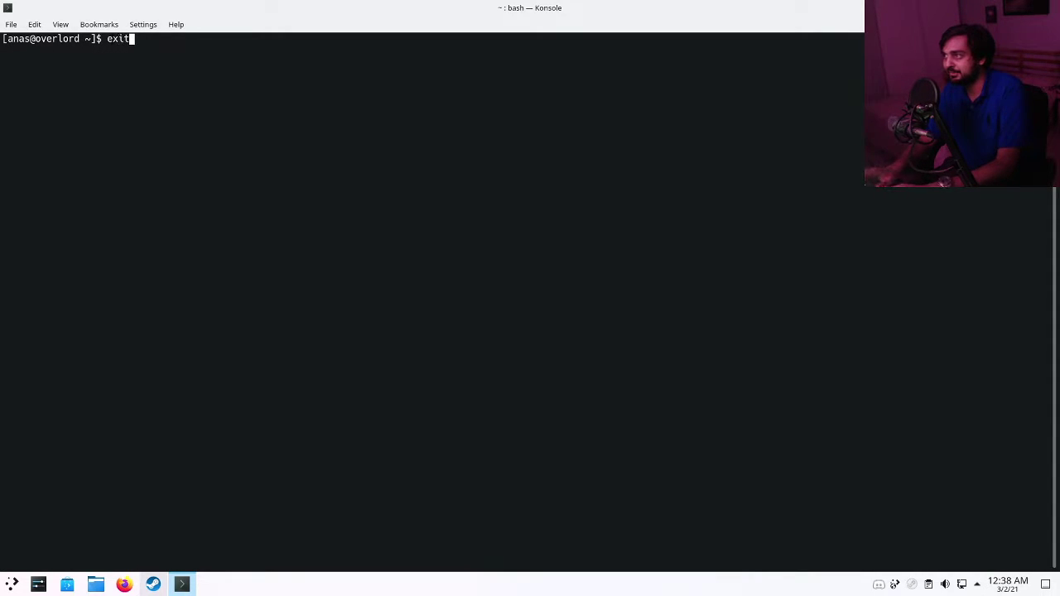
pyautogui.write('xit')
pyautogui.press('Return')
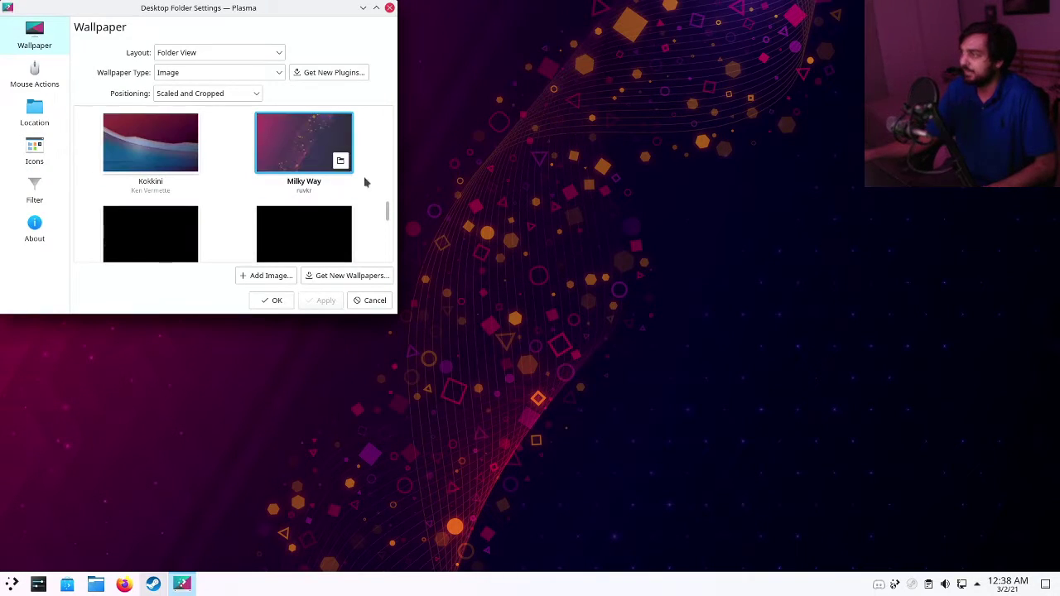
# - Apply the Path forest wallpaper to the desktop and move the settings window toward the middle of the screen
pyautogui.scroll(-5, 256, 165)
pyautogui.scroll(-2, 256, 163)
pyautogui.scroll(4, 256, 162)
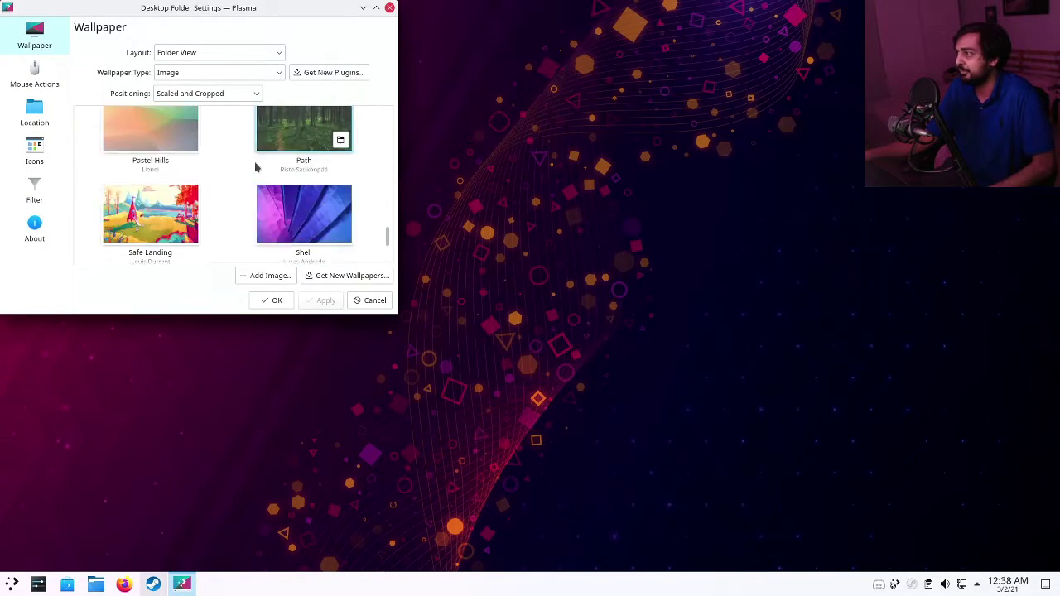
pyautogui.click(259, 164)
pyautogui.click(331, 300)
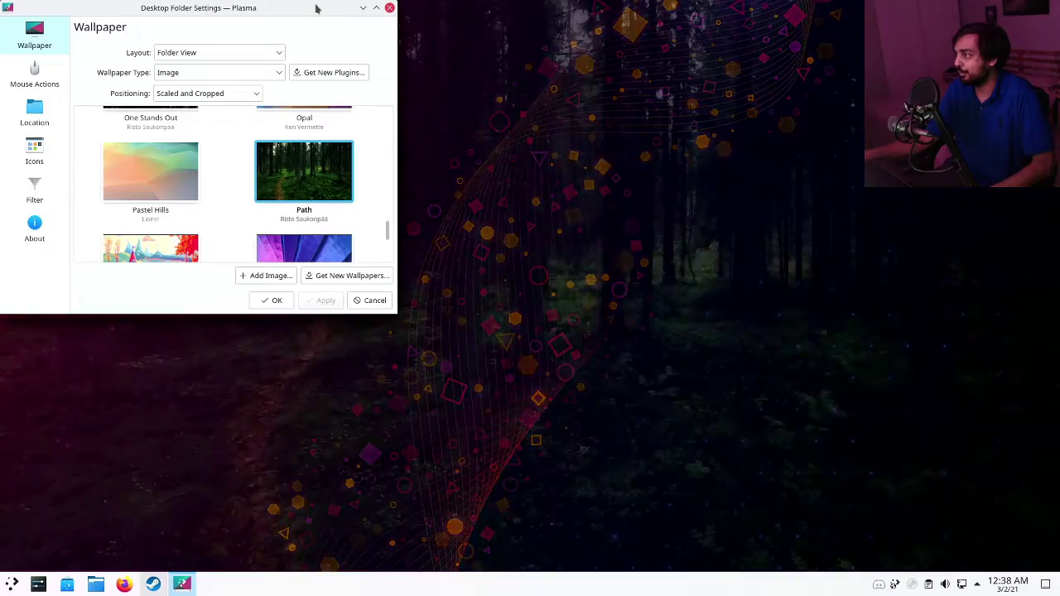
pyautogui.moveTo(313, 8); pyautogui.dragTo(651, 104)
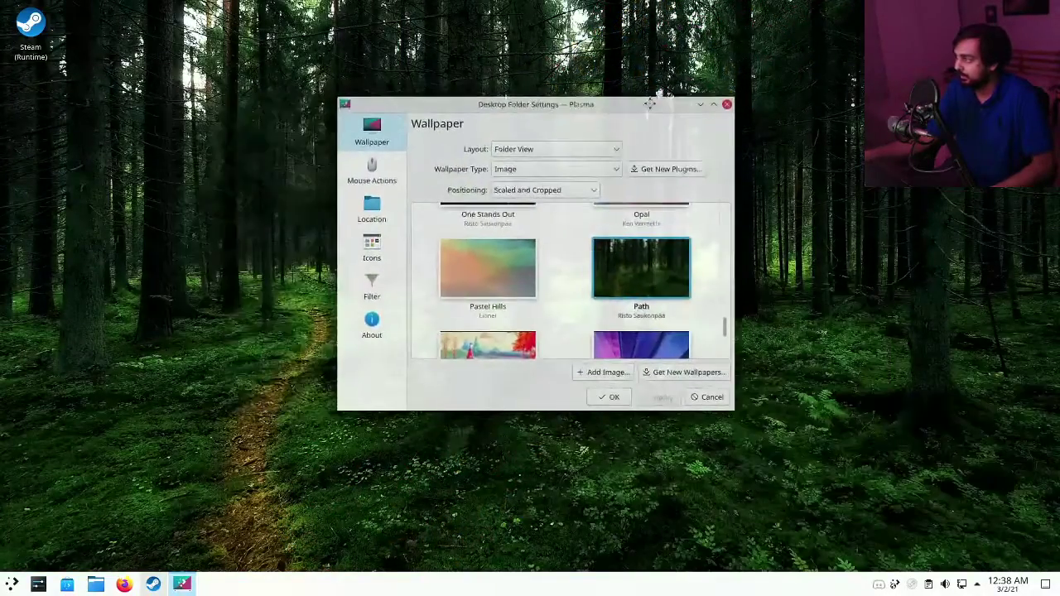
# - Browse the wallpaper collection and apply the Darkest Hour wallpaper to the desktop
pyautogui.scroll(-3, 638, 280)
pyautogui.scroll(-6, 638, 280)
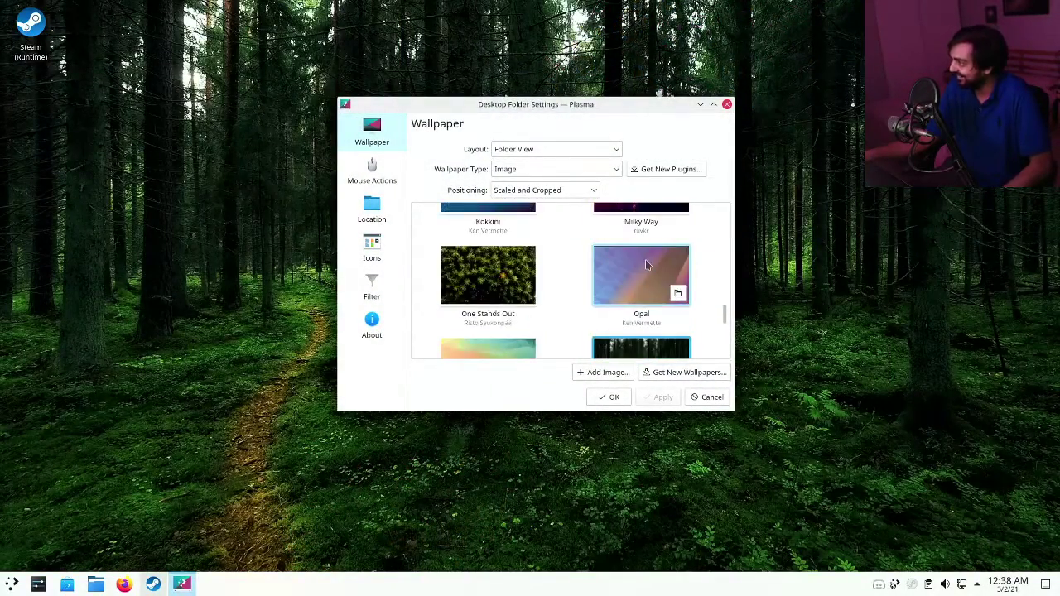
pyautogui.scroll(8, 647, 264)
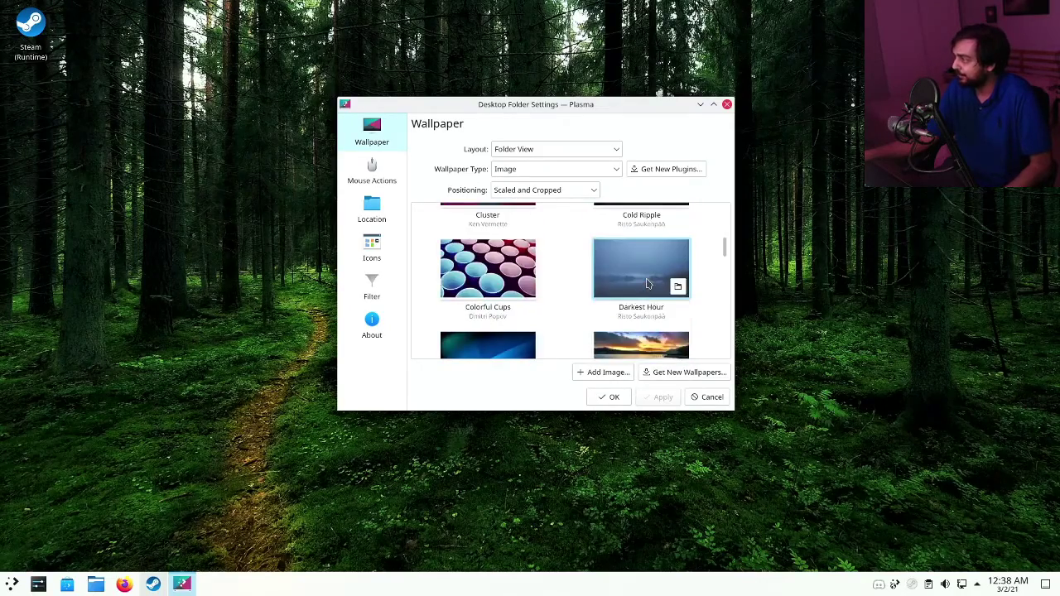
pyautogui.scroll(-1, 655, 315)
pyautogui.click(641, 311)
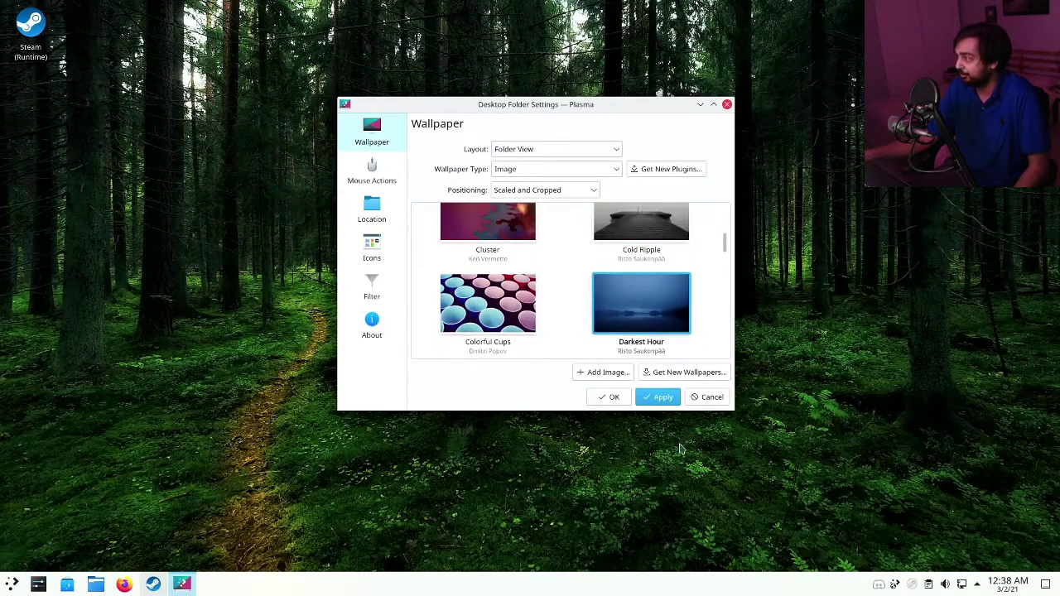
pyautogui.click(663, 397)
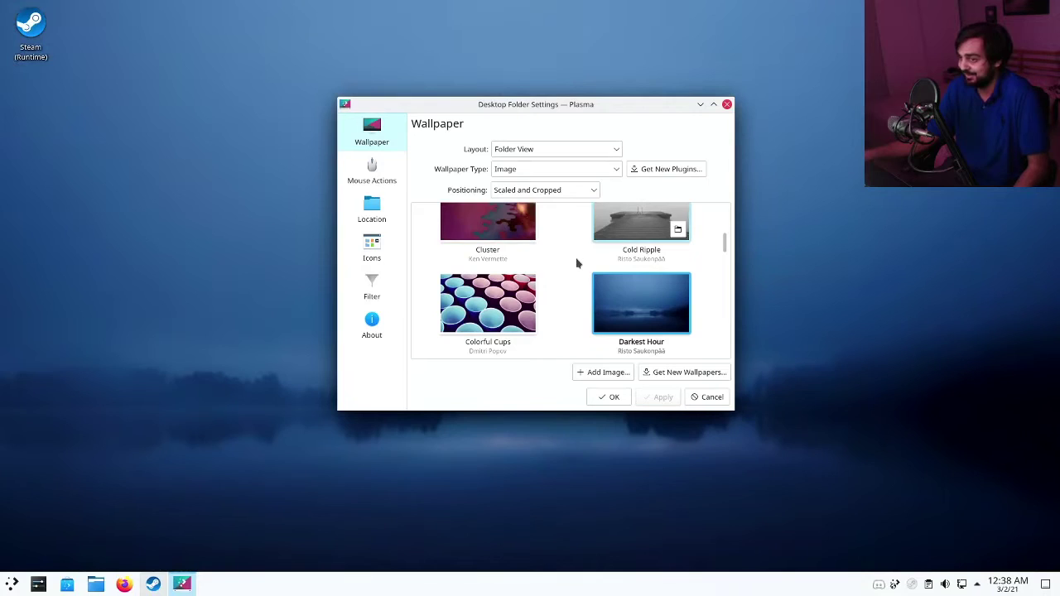
# - Apply the Flow wallpaper with the coloured hexagons to the desktop and close the desktop settings
pyautogui.scroll(-2, 575, 261)
pyautogui.scroll(8, 578, 259)
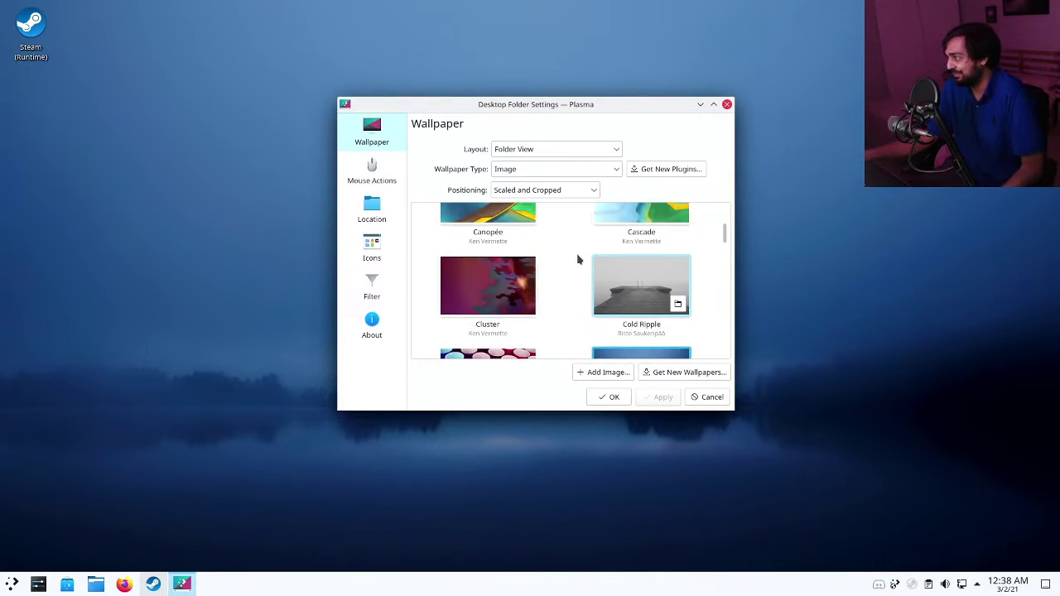
pyautogui.scroll(-6, 580, 248)
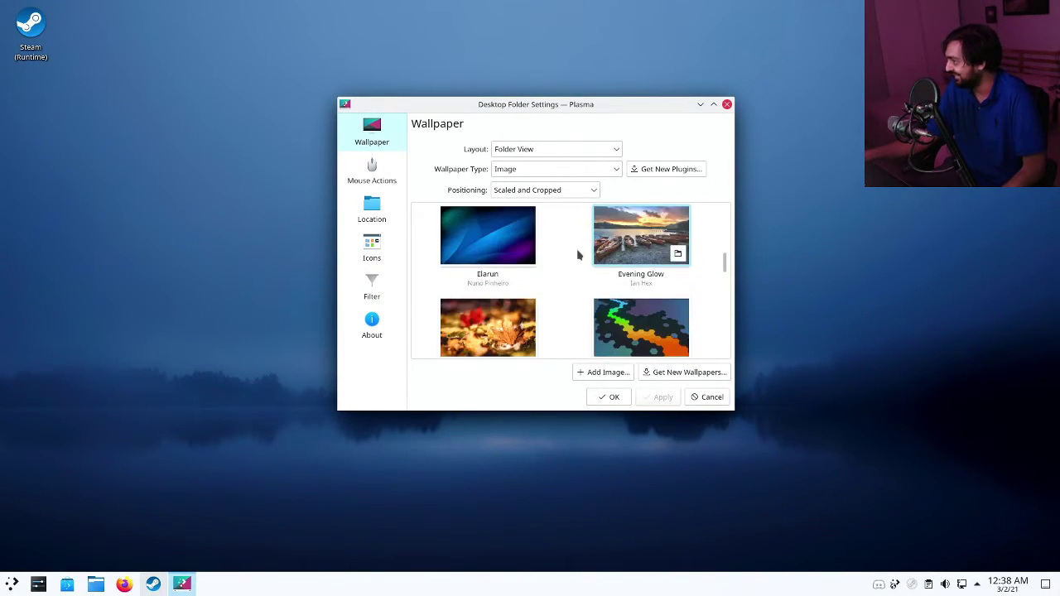
pyautogui.scroll(-3, 431, 246)
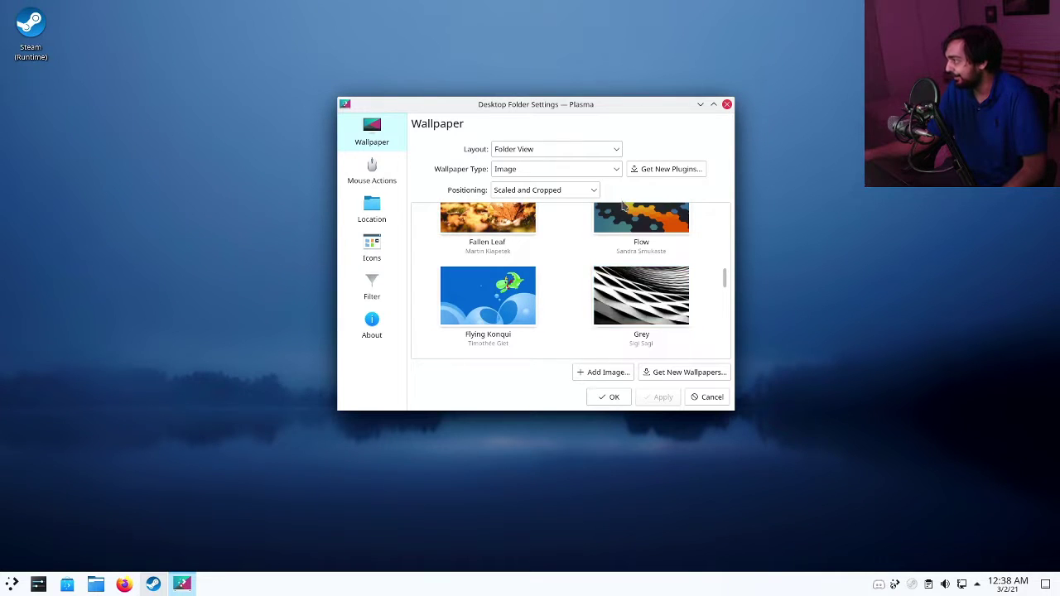
pyautogui.click(638, 228)
pyautogui.click(654, 399)
pyautogui.click(614, 397)
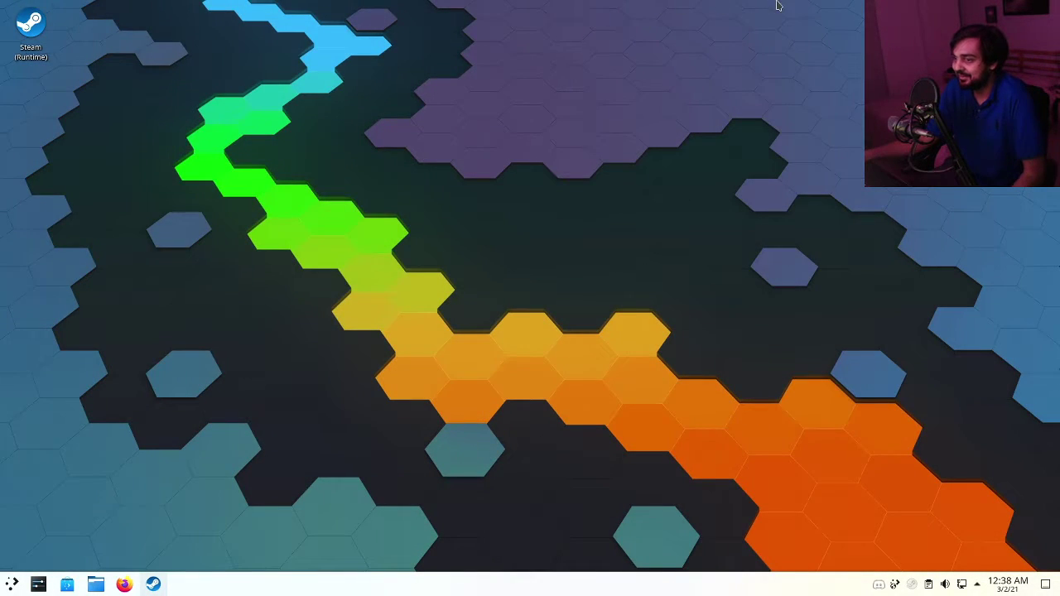
pyautogui.moveTo(777, 5); pyautogui.dragTo(434, 471)
pyautogui.rightClick(406, 299)
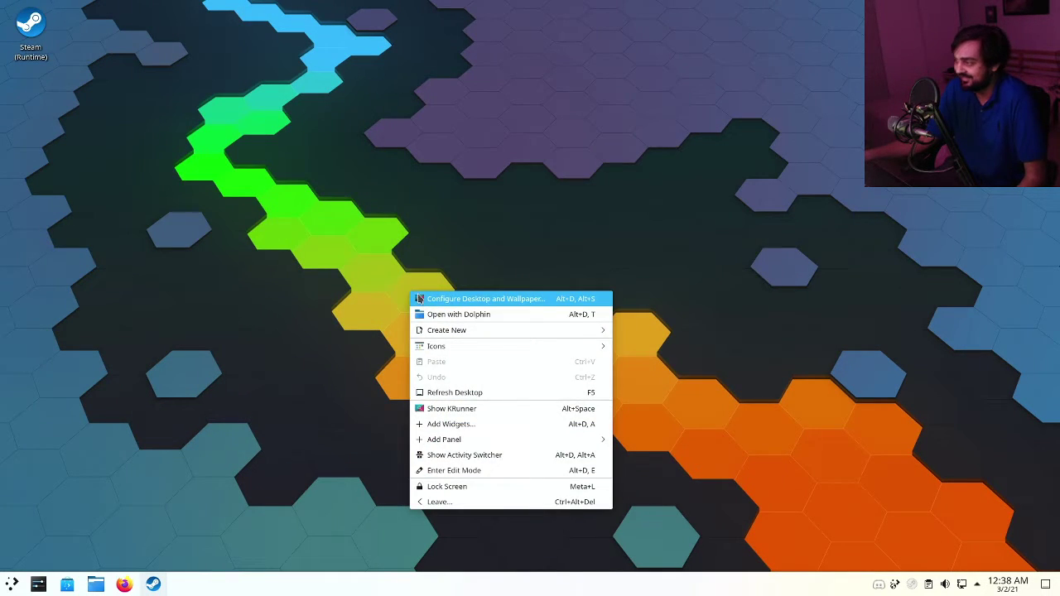
pyautogui.click(595, 521)
pyautogui.moveTo(567, 85); pyautogui.dragTo(1058, 515)
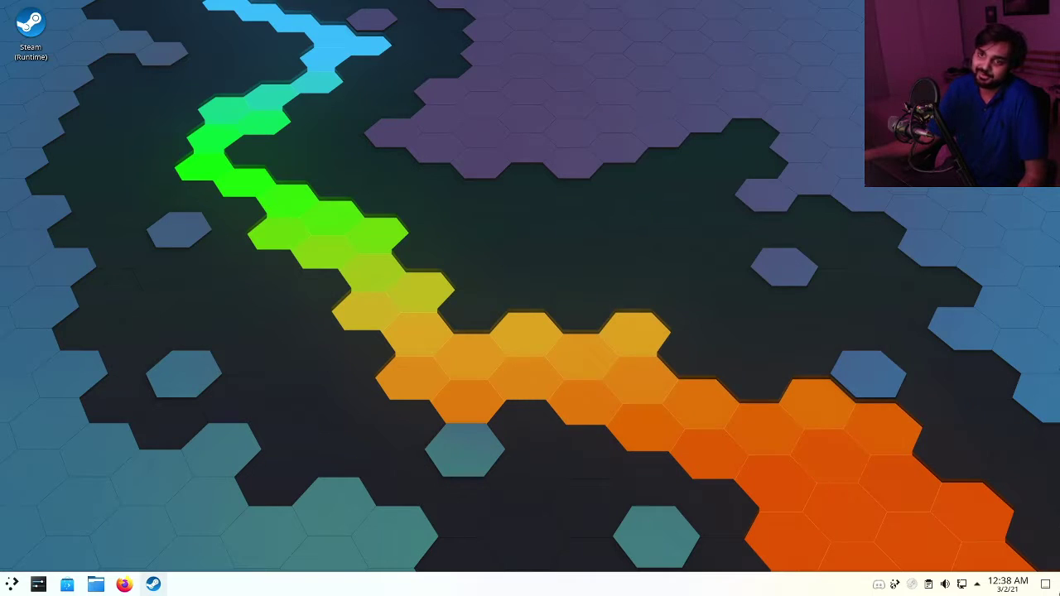
pyautogui.moveTo(732, 31); pyautogui.dragTo(158, 475)
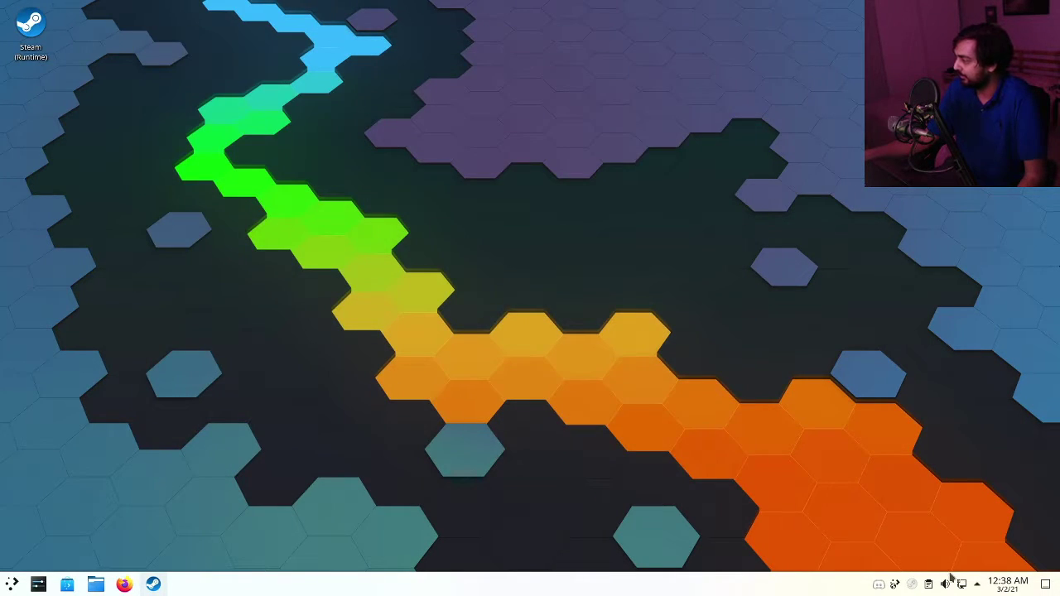
# - Bring up the Discord window running in the background and close it again
pyautogui.click(880, 585)
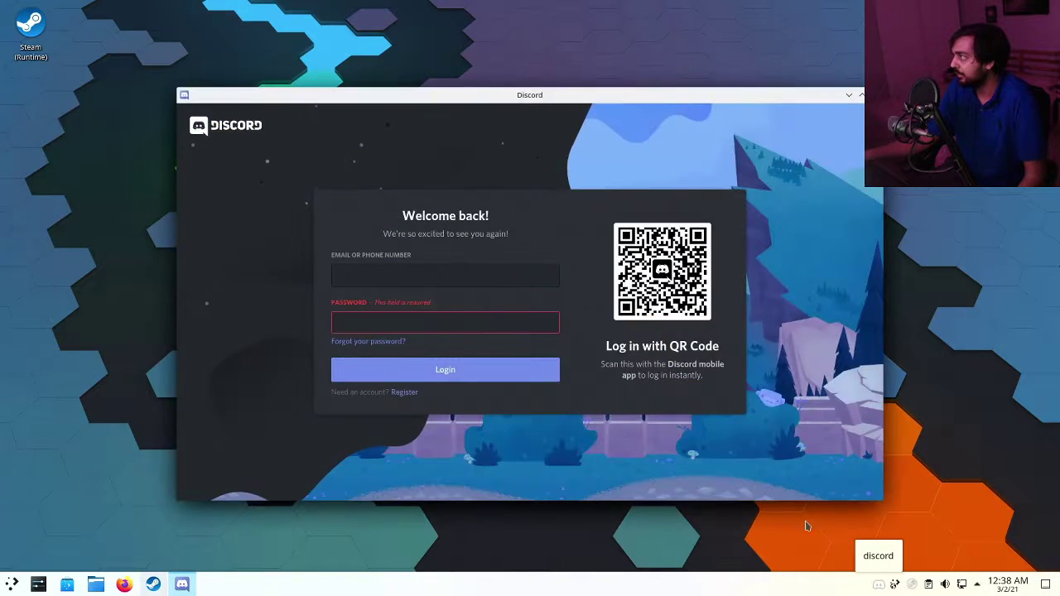
pyautogui.click(861, 94)
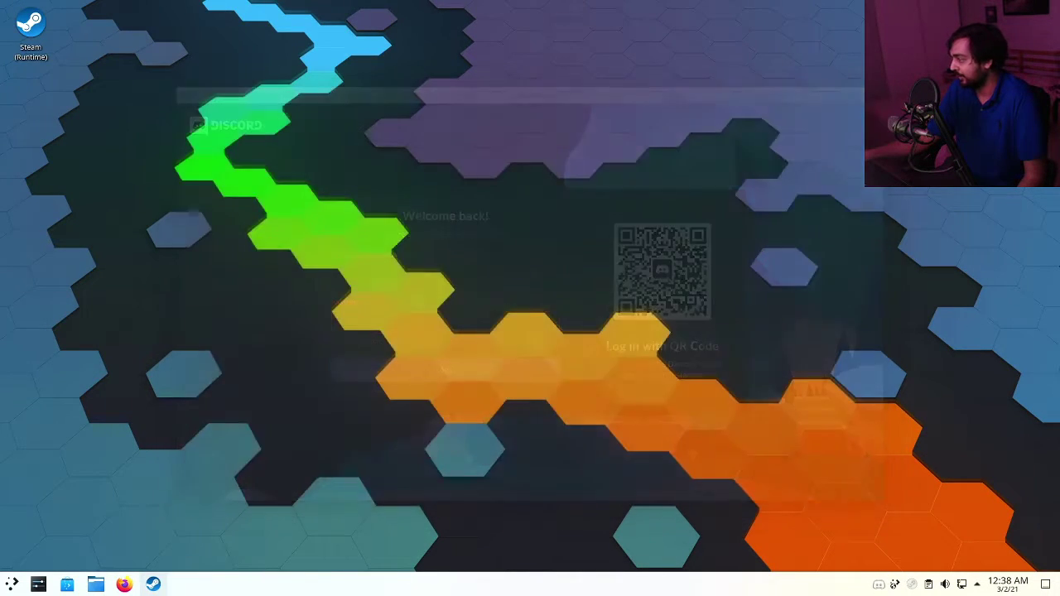
# - Open the Steam library and check the download progress of Yakuza 0 in the downloads overview
pyautogui.rightClick(912, 585)
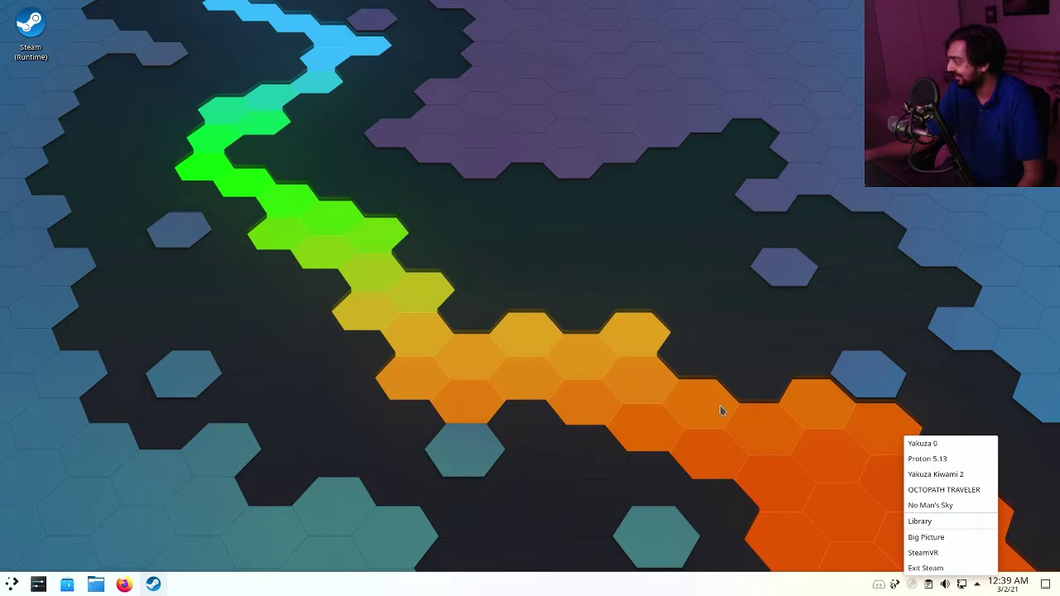
pyautogui.click(909, 523)
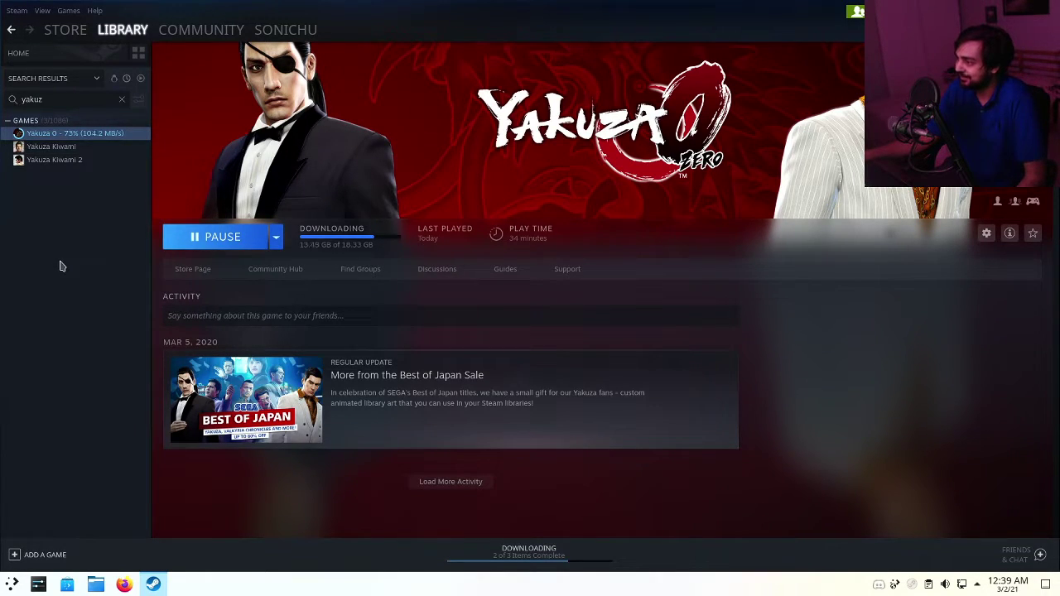
pyautogui.click(549, 555)
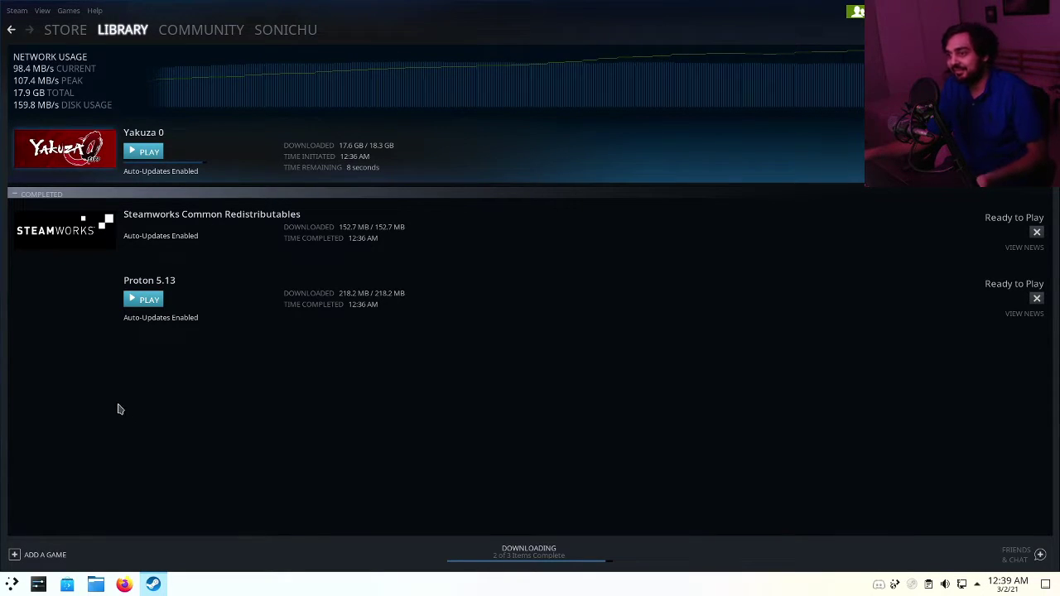
# - Launch Yakuza 0 through Steam Play, accept the compatibility notice, let the first-time setup run, and close the launch dialog
pyautogui.click(90, 138)
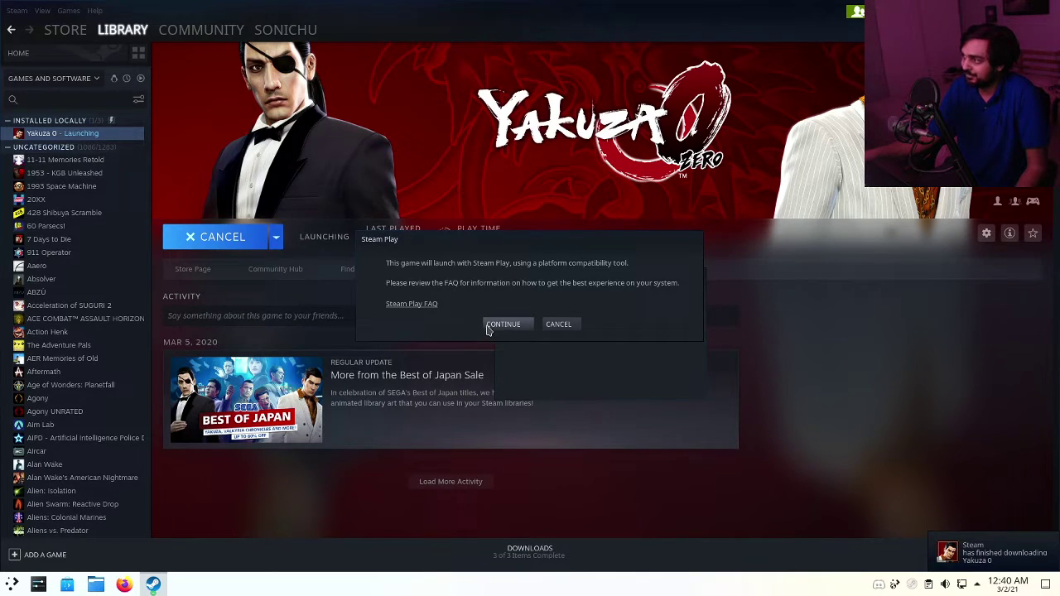
pyautogui.click(489, 328)
pyautogui.moveTo(594, 280); pyautogui.dragTo(251, 230)
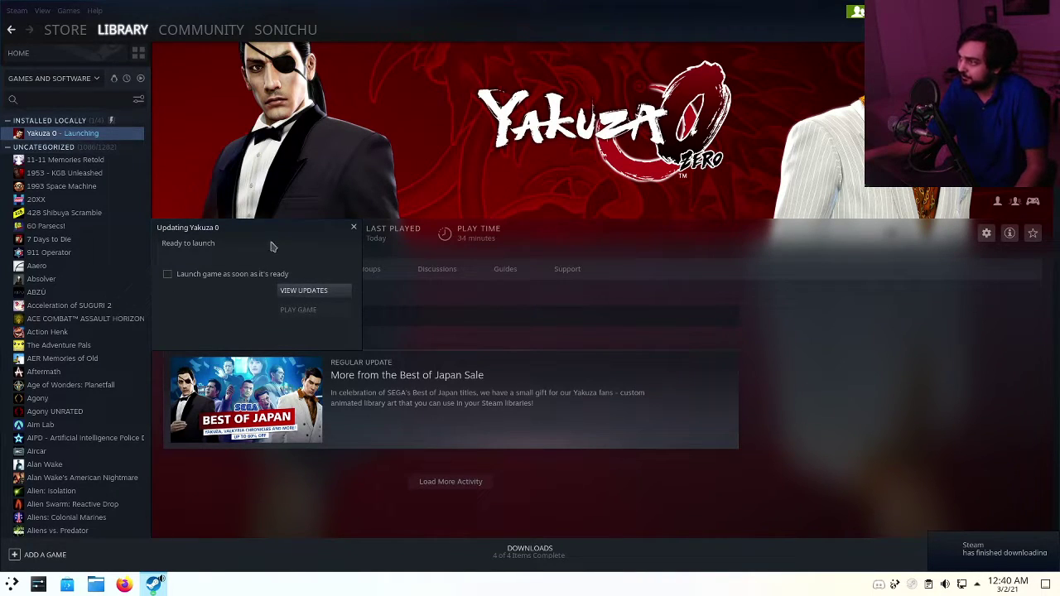
pyautogui.moveTo(270, 239); pyautogui.dragTo(488, 251)
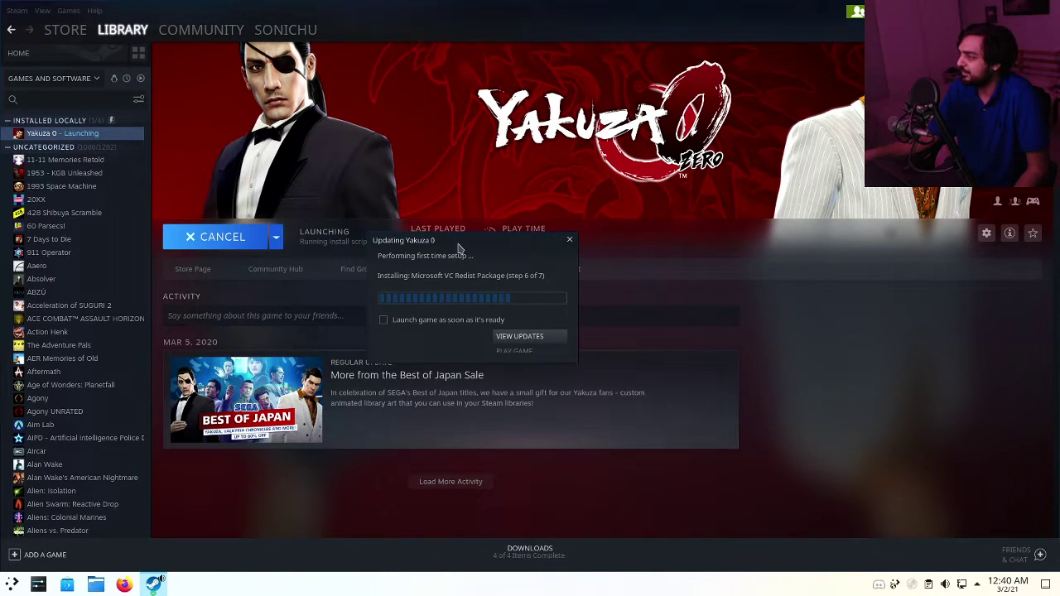
pyautogui.moveTo(460, 249); pyautogui.dragTo(395, 228)
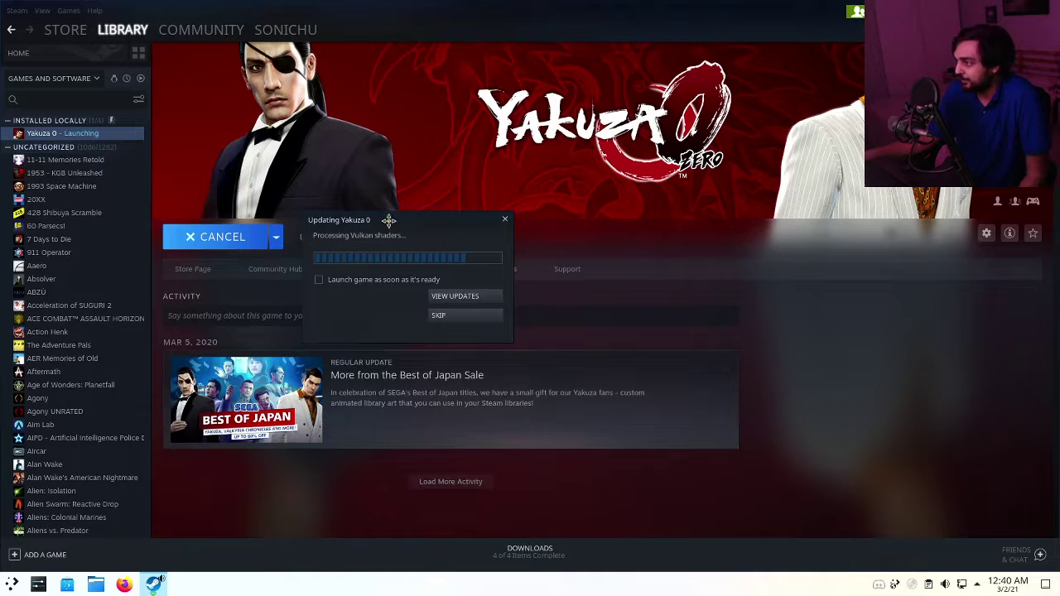
pyautogui.moveTo(386, 218); pyautogui.dragTo(319, 264)
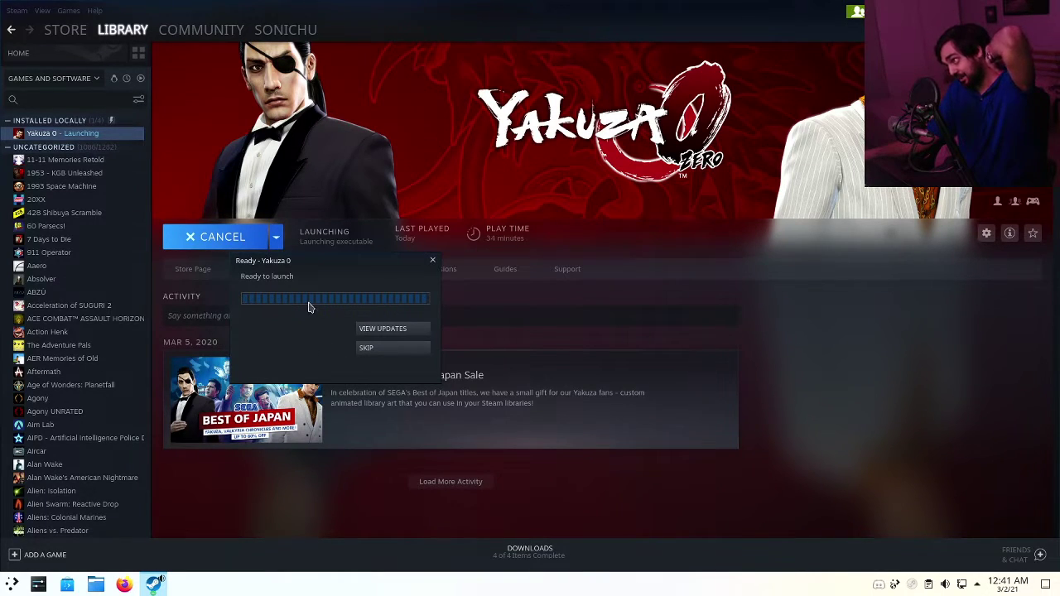
pyautogui.click(432, 263)
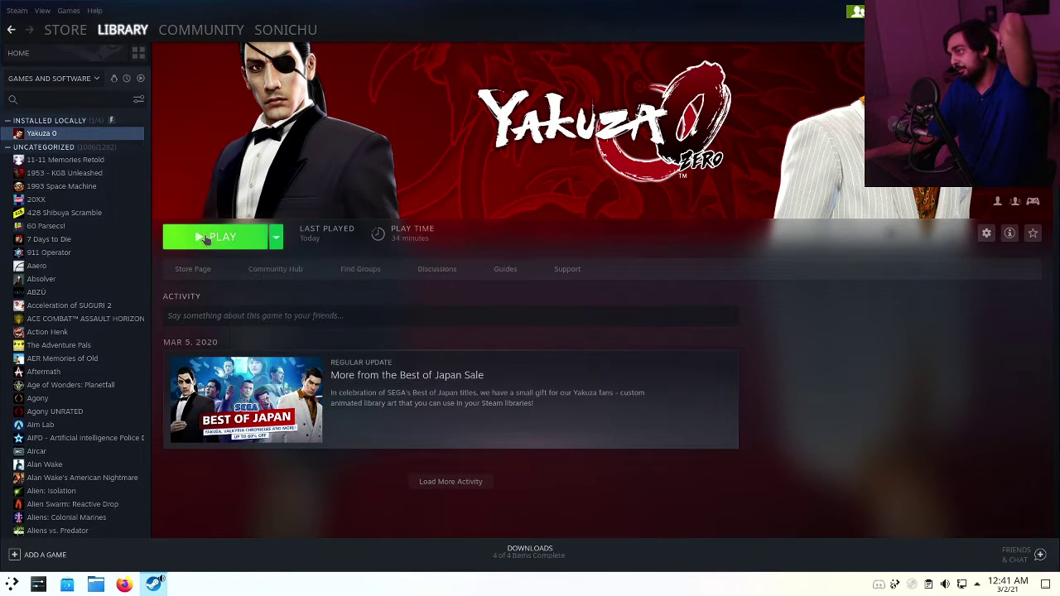
# - Launch Yakuza 0 again from its library page and move the launch dialog aside
pyautogui.click(203, 239)
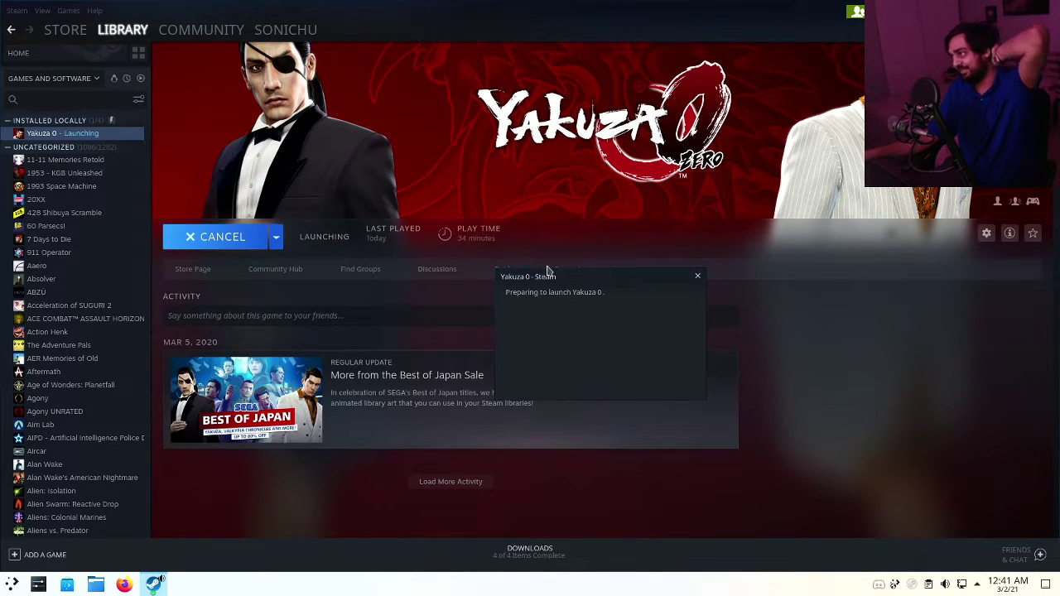
pyautogui.moveTo(547, 283); pyautogui.dragTo(218, 202)
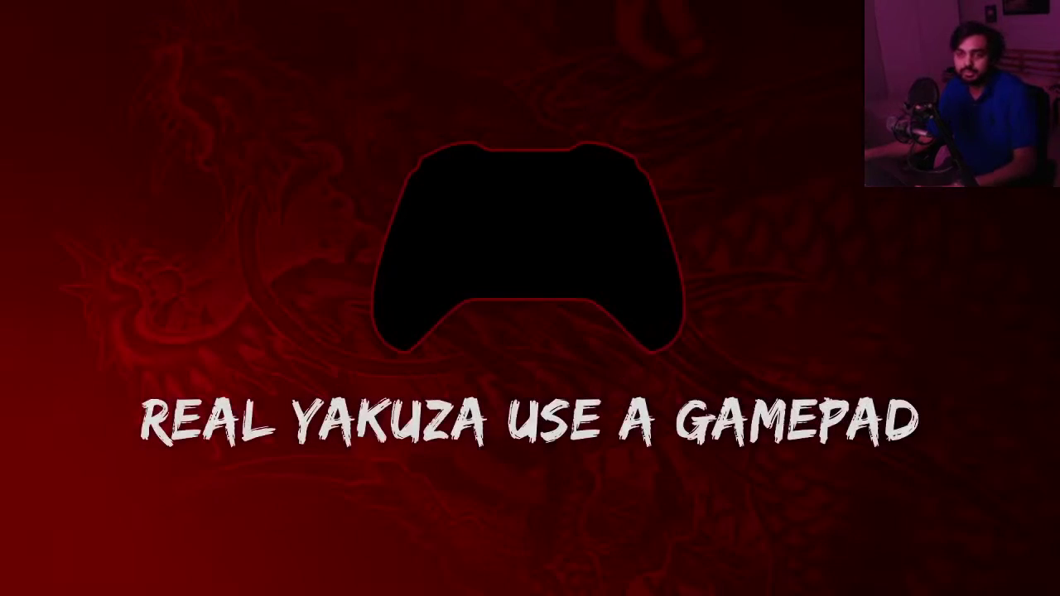
# - Open the system's Audio settings, make HDMI / DisplayPort 2 the playback device, and return to the Yakuza 0 window
pyautogui.press('super')
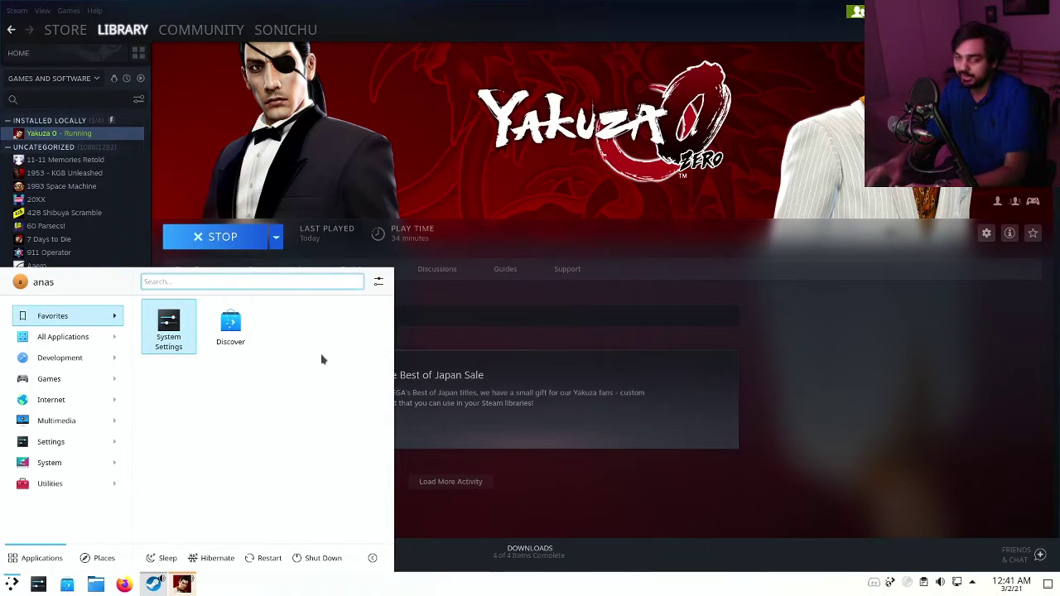
pyautogui.write('audi')
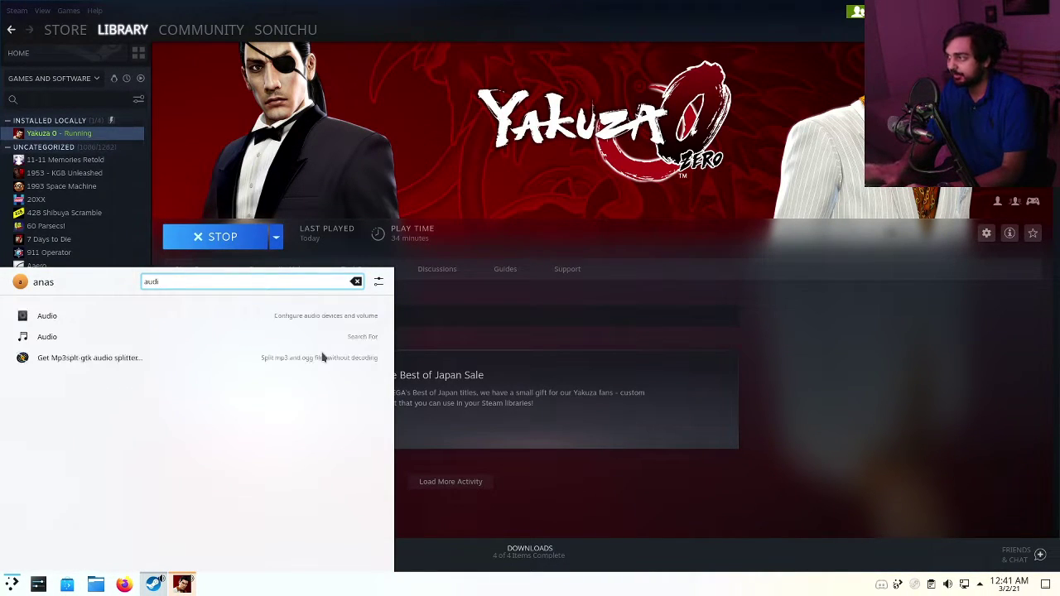
pyautogui.press('Return')
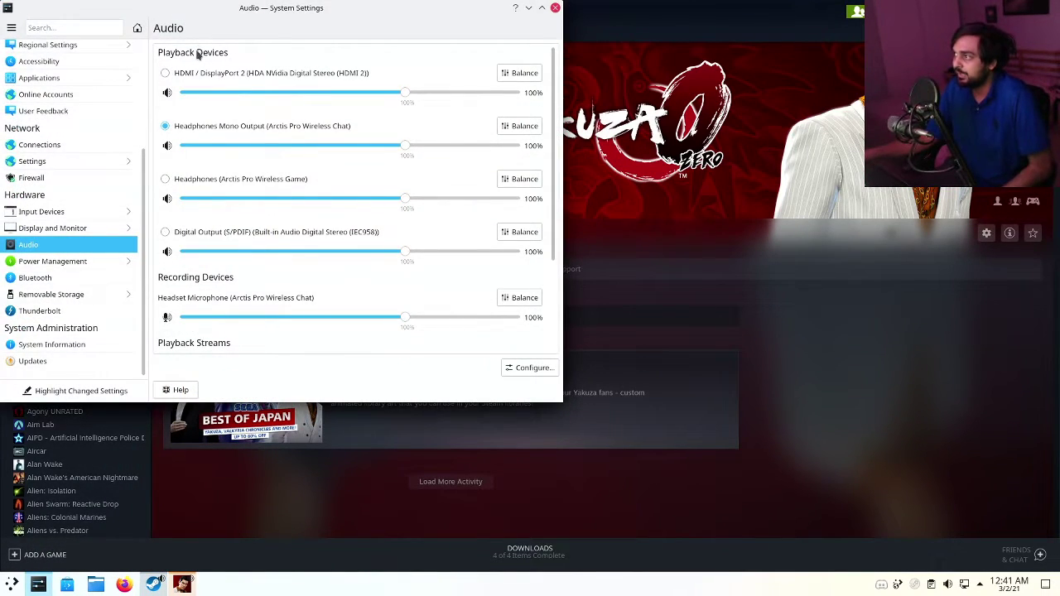
pyautogui.click(184, 73)
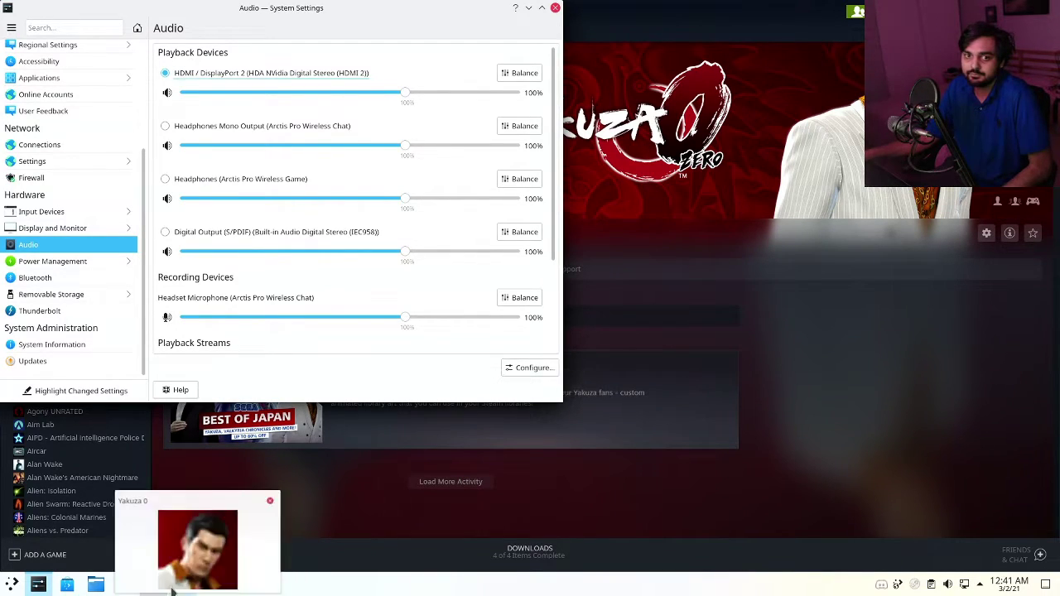
pyautogui.click(182, 585)
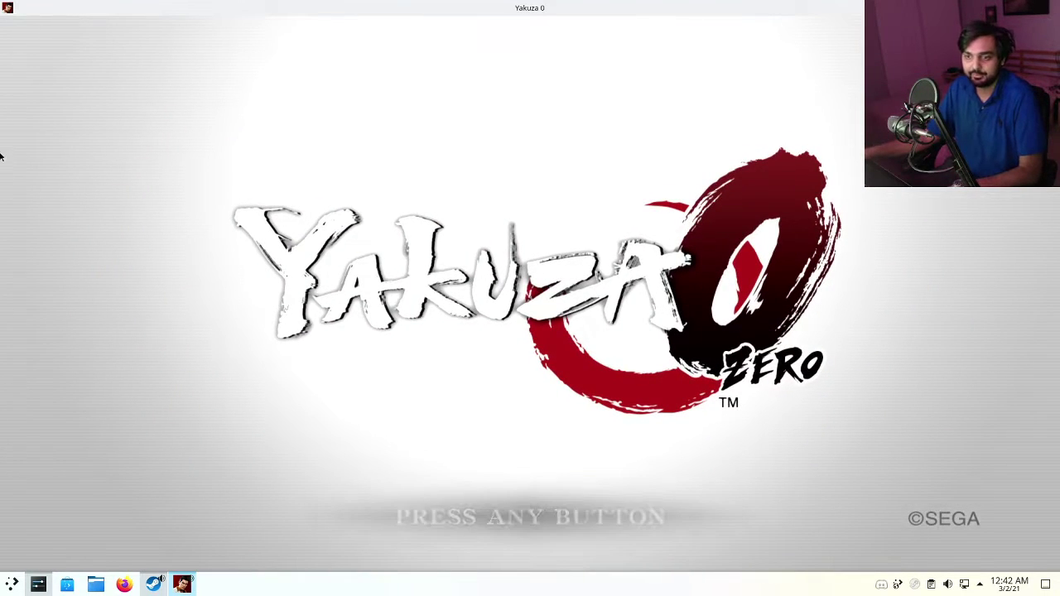
# - Bring up System Settings again, close it, and continue past the Yakuza 0 title screen to the main menu
pyautogui.press('super')
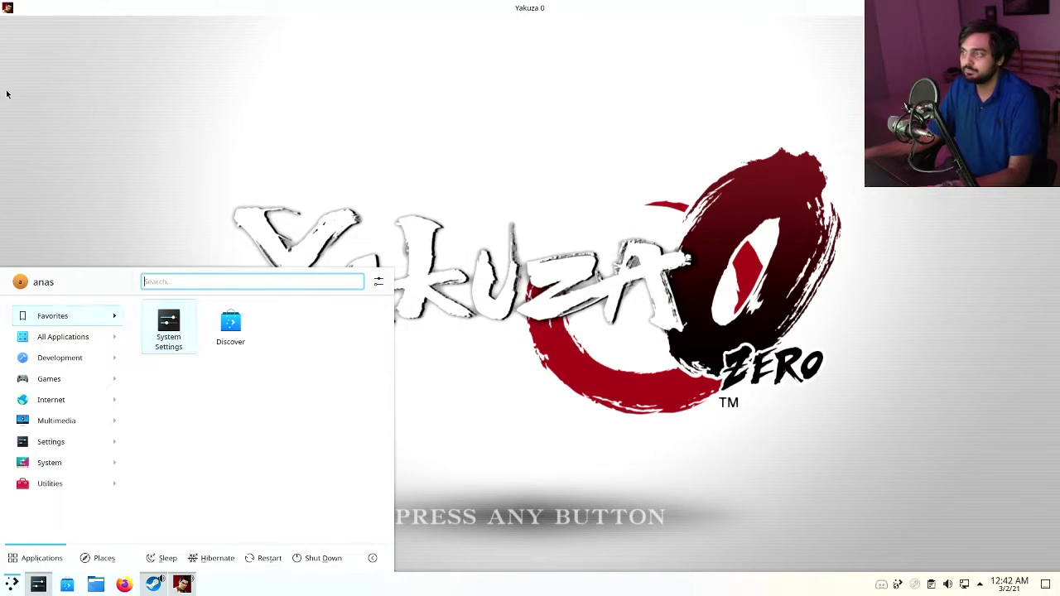
pyautogui.press('Return')
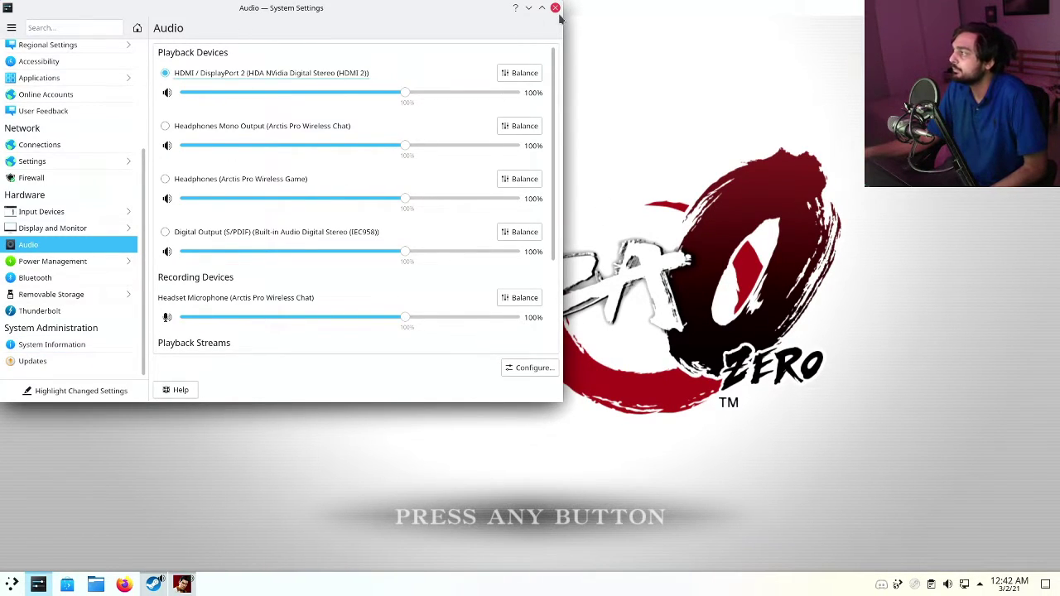
pyautogui.click(516, 421)
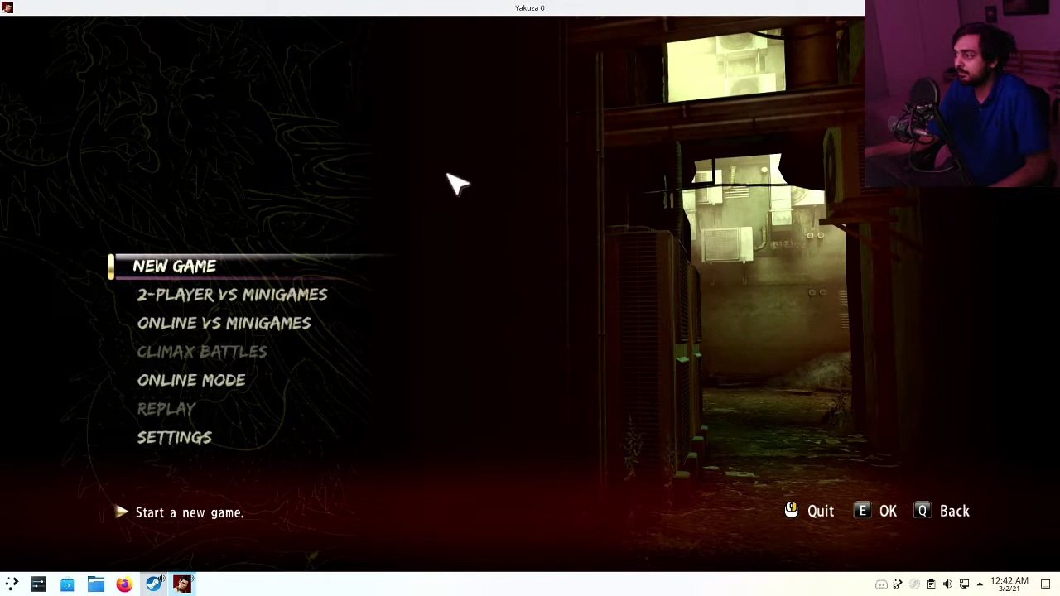
# - Open the game's settings, switch the game to fullscreen, review the graphics settings, and return to the main menu
pyautogui.click(173, 439)
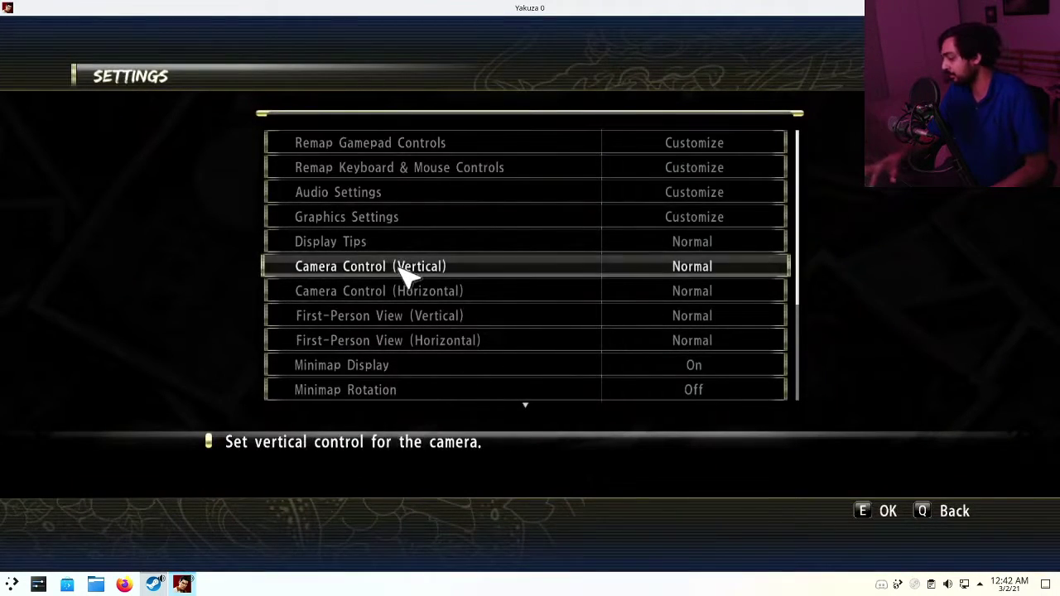
pyautogui.hotkey('alt', 'Return')
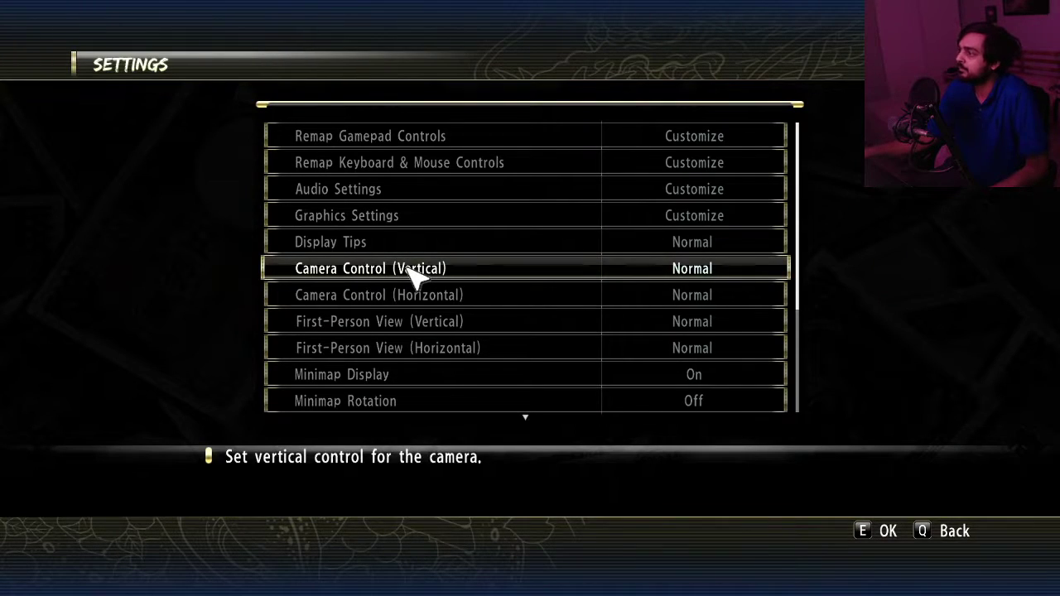
pyautogui.scroll(-3, 493, 229)
pyautogui.scroll(3, 493, 229)
pyautogui.click(458, 223)
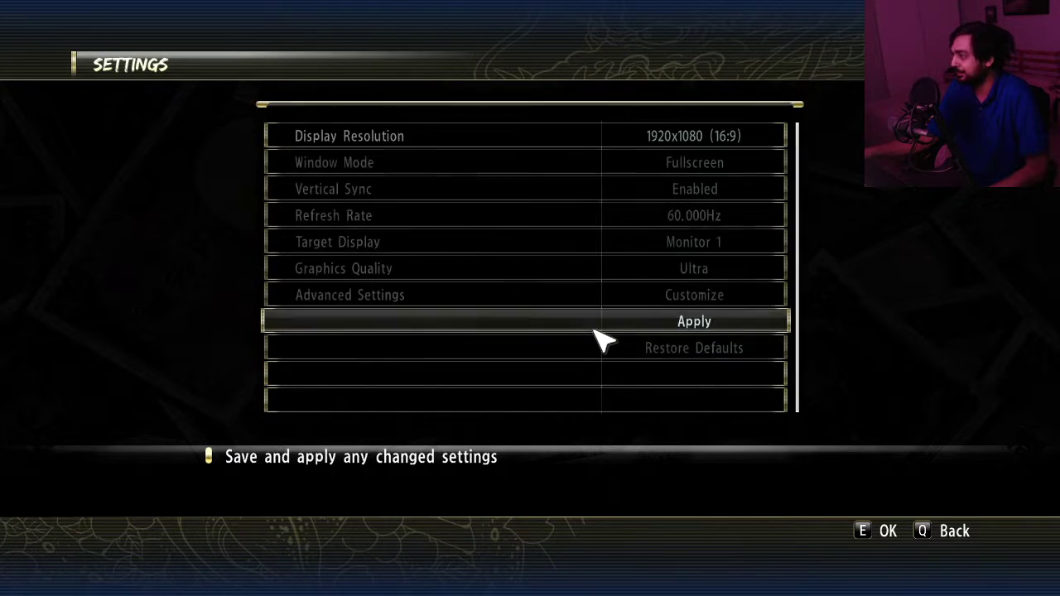
pyautogui.click(935, 532)
pyautogui.press('q')
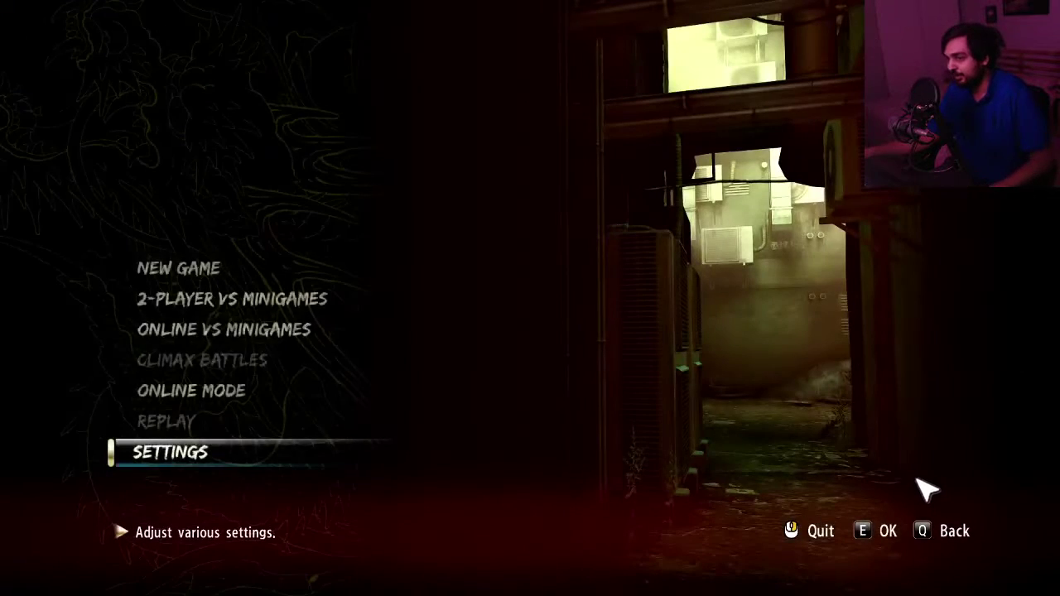
# - Start a new game on Normal difficulty and skip the opening cutscene
pyautogui.click(263, 276)
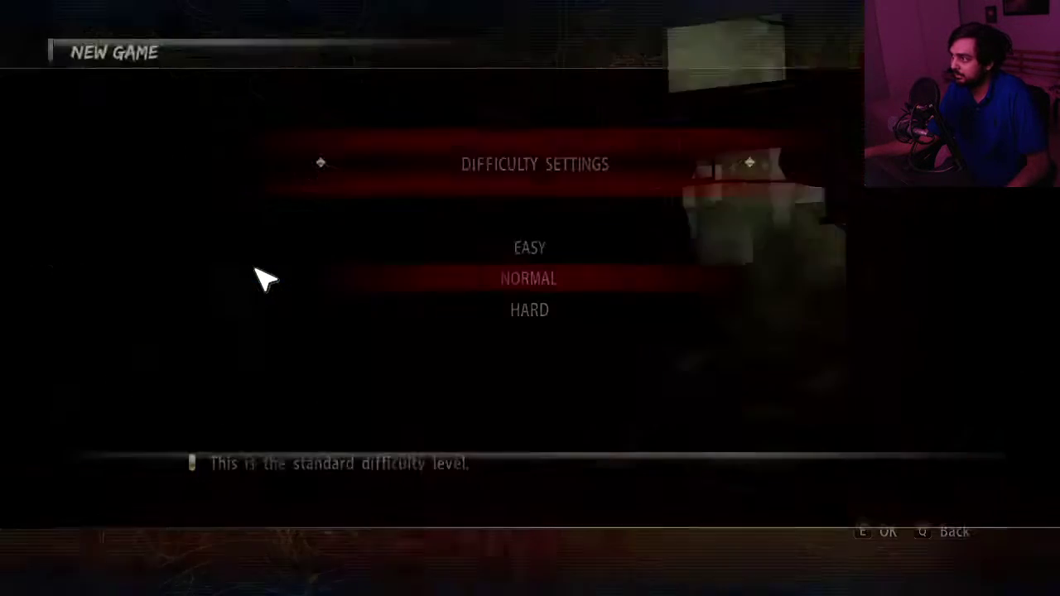
pyautogui.click(525, 284)
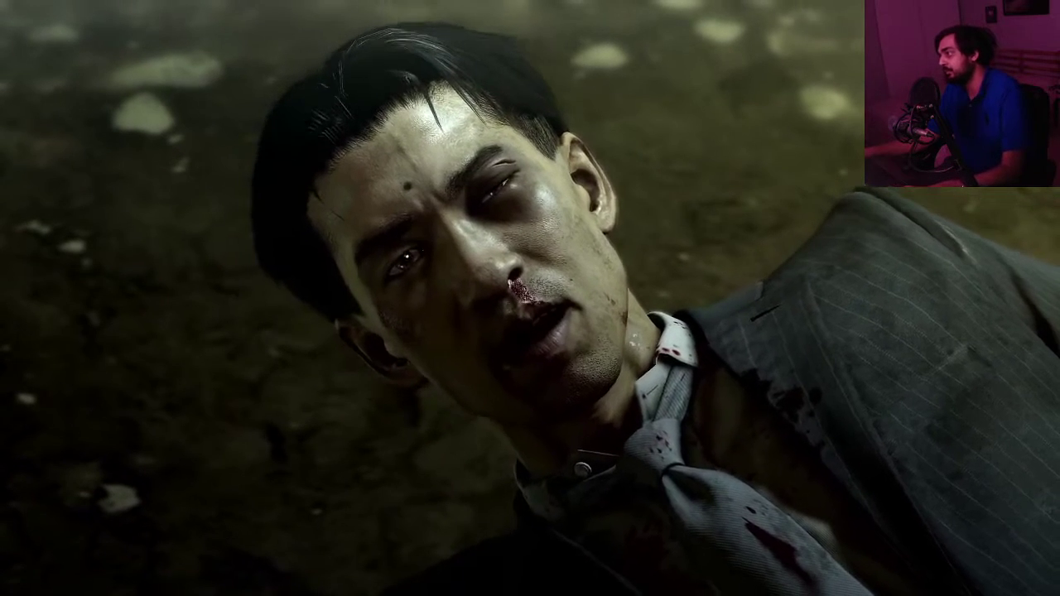
pyautogui.press('Escape')
pyautogui.press('e')
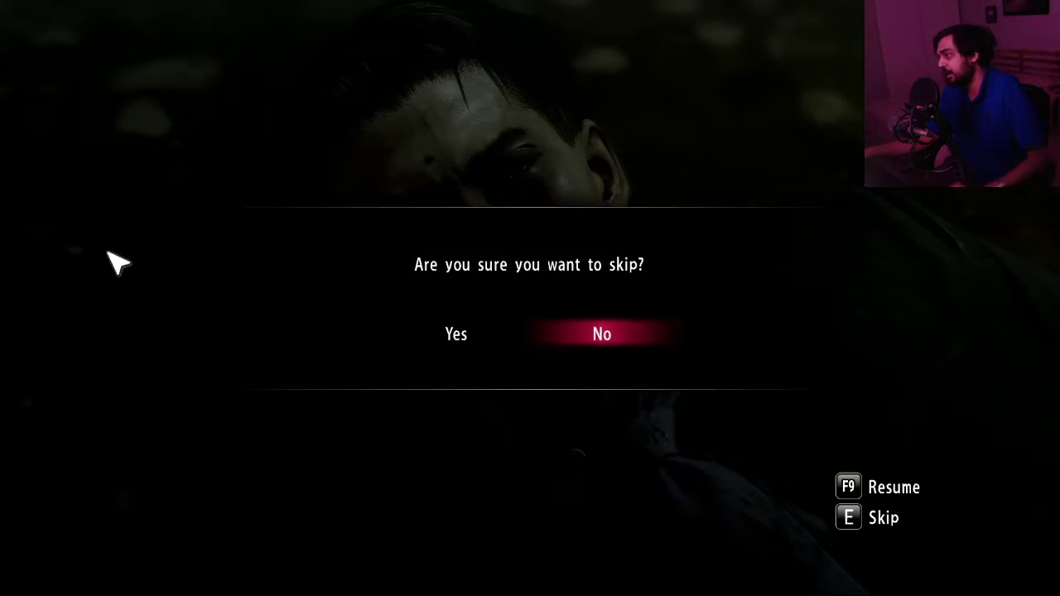
pyautogui.click(478, 330)
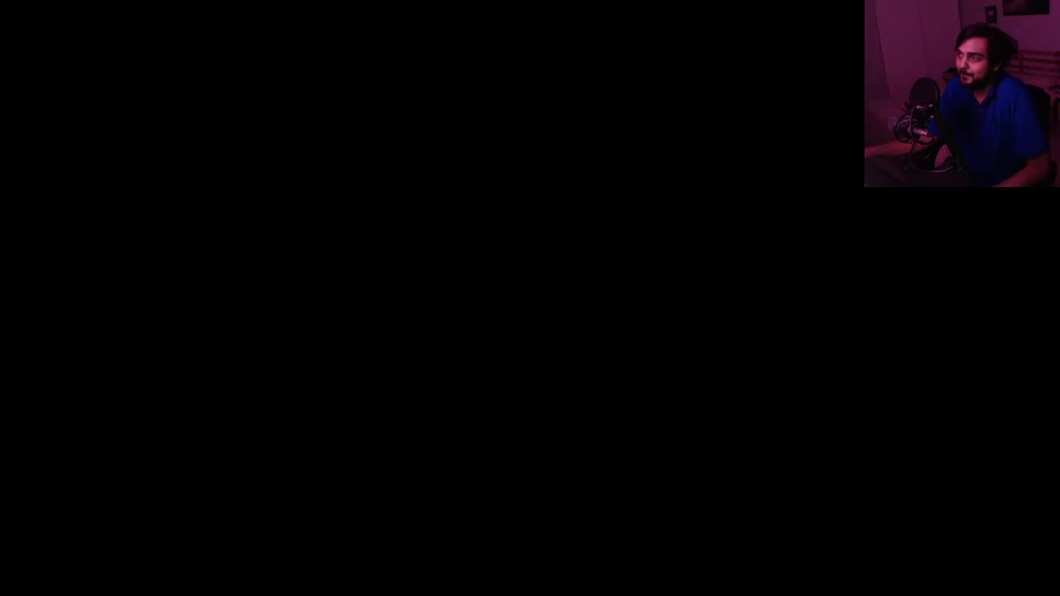
# - Skip the next two cutscenes and advance past the pager scene until the playable street section starts
pyautogui.press('Escape')
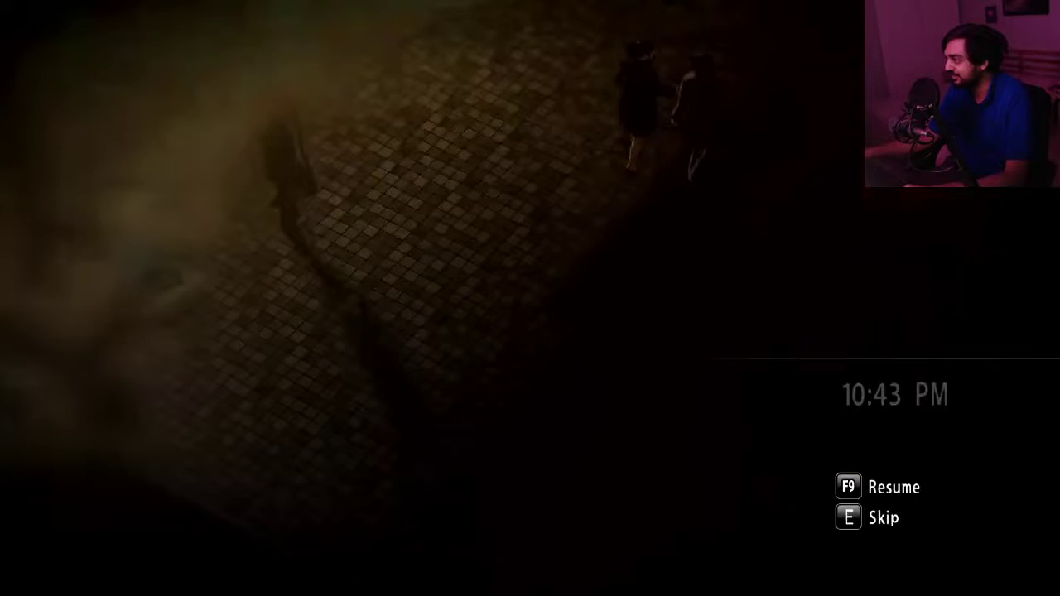
pyautogui.press('e')
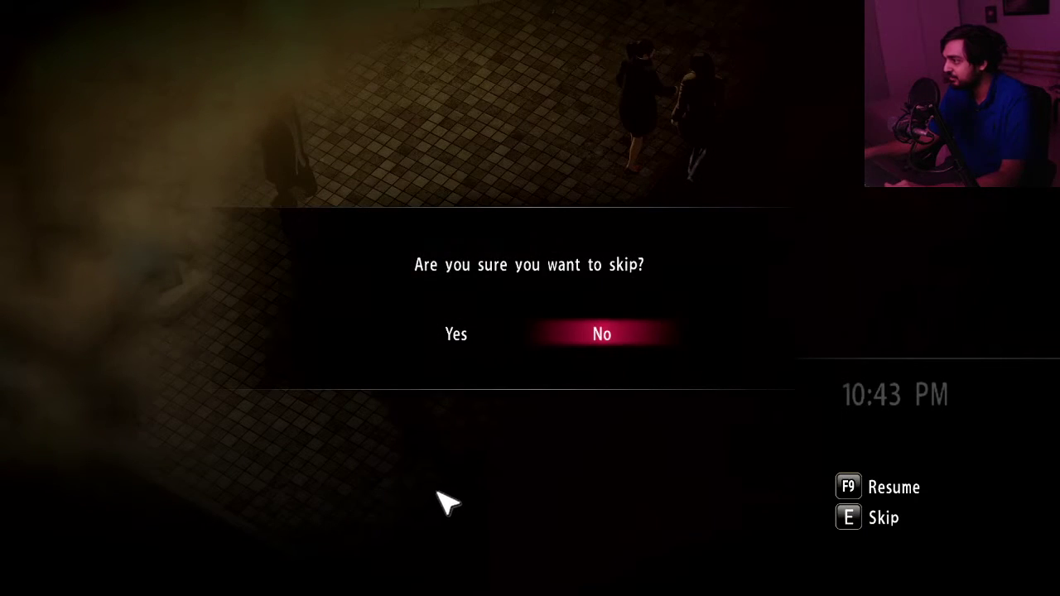
pyautogui.click(473, 324)
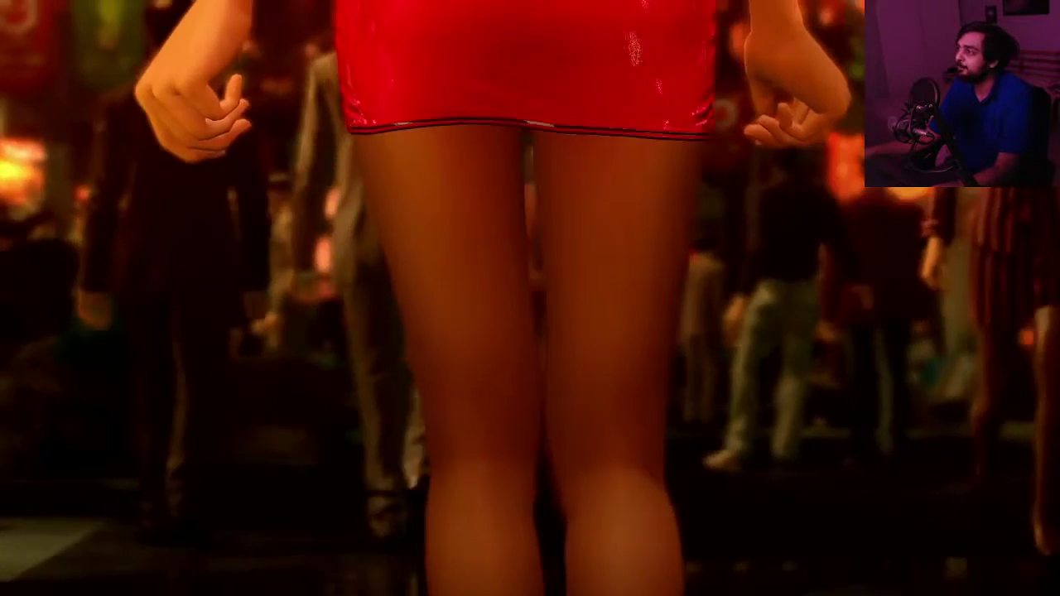
pyautogui.press('Escape')
pyautogui.press('e')
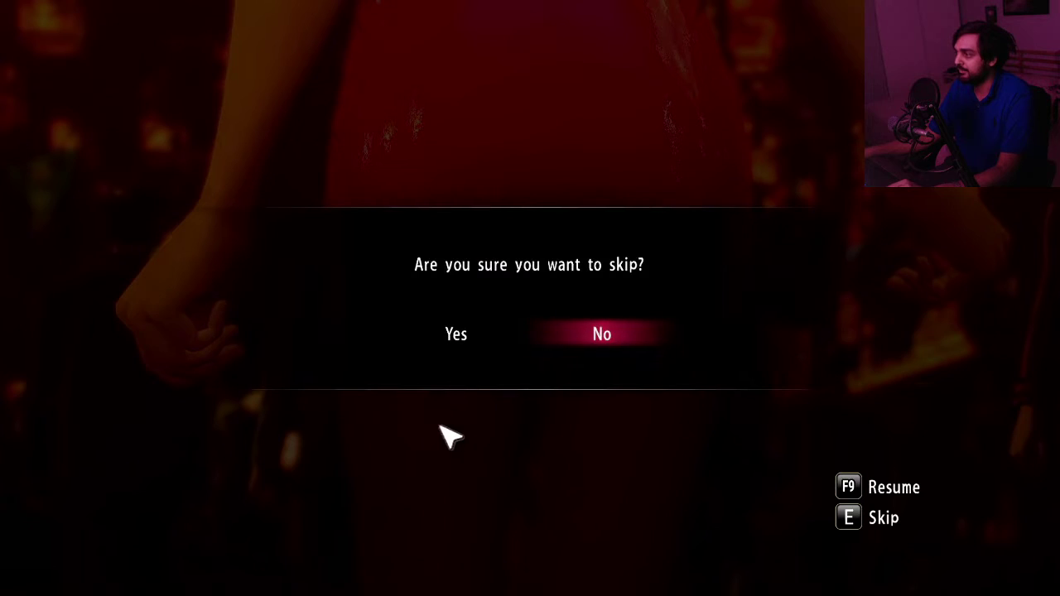
pyautogui.click(463, 338)
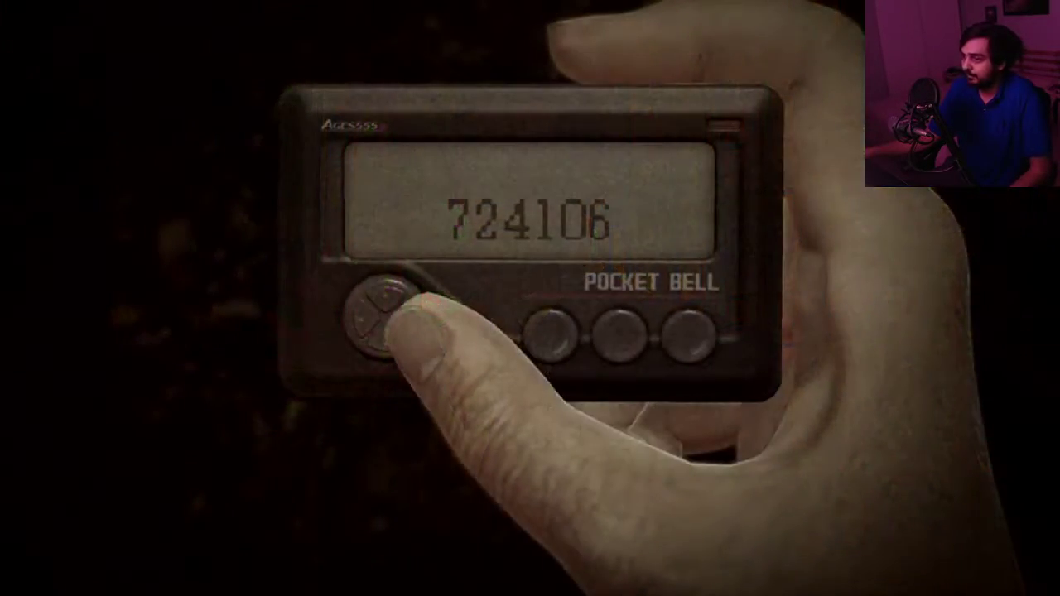
pyautogui.press('Return')
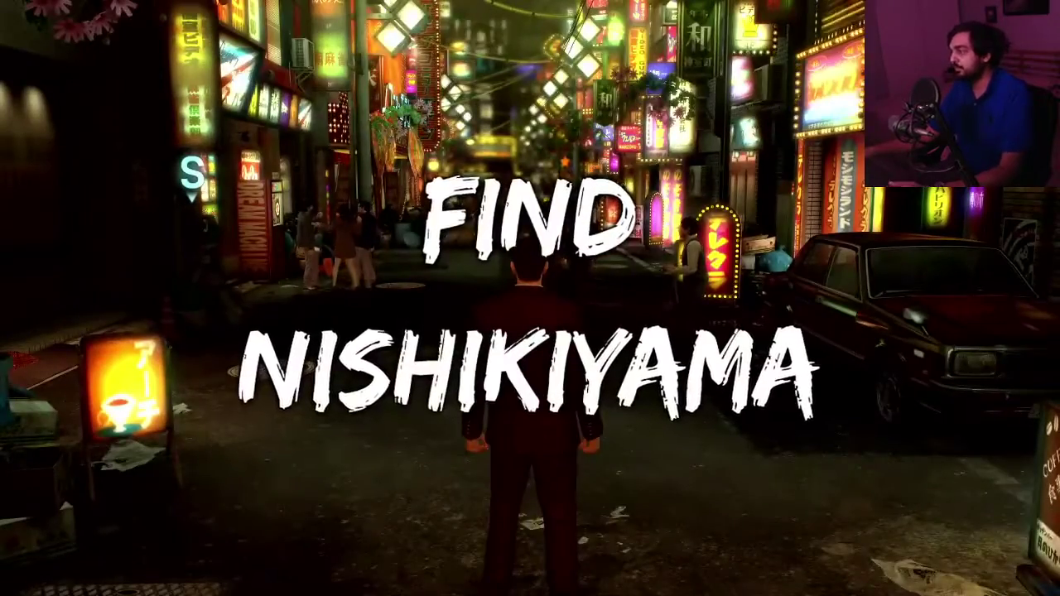
# - Walk the character from the Tenkaichi St. entrance up the street to the alley beside the lit snack bar sign
pyautogui.press('w')
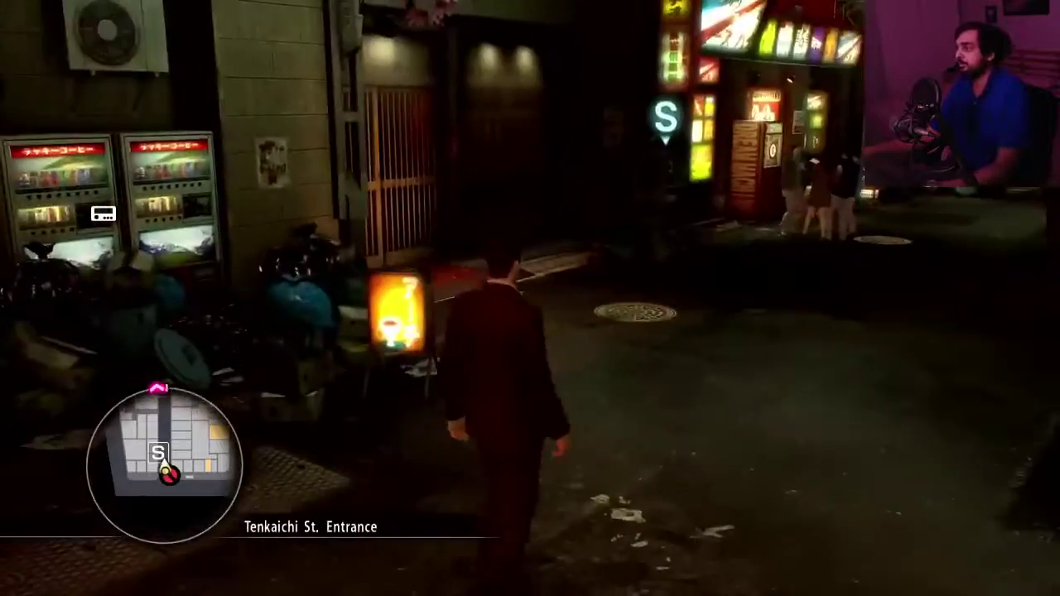
pyautogui.press('w')
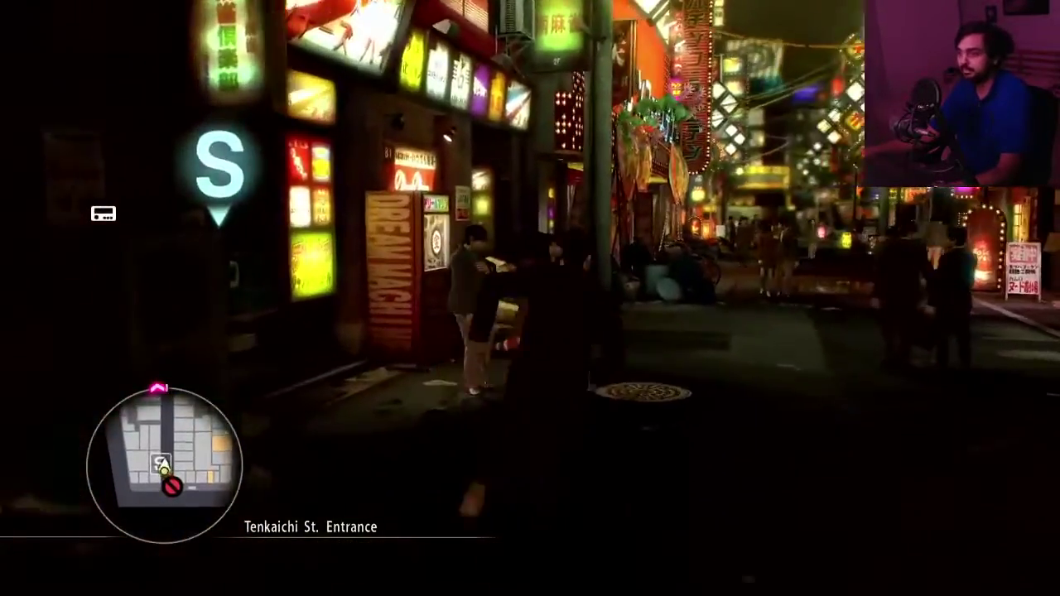
pyautogui.press('w')
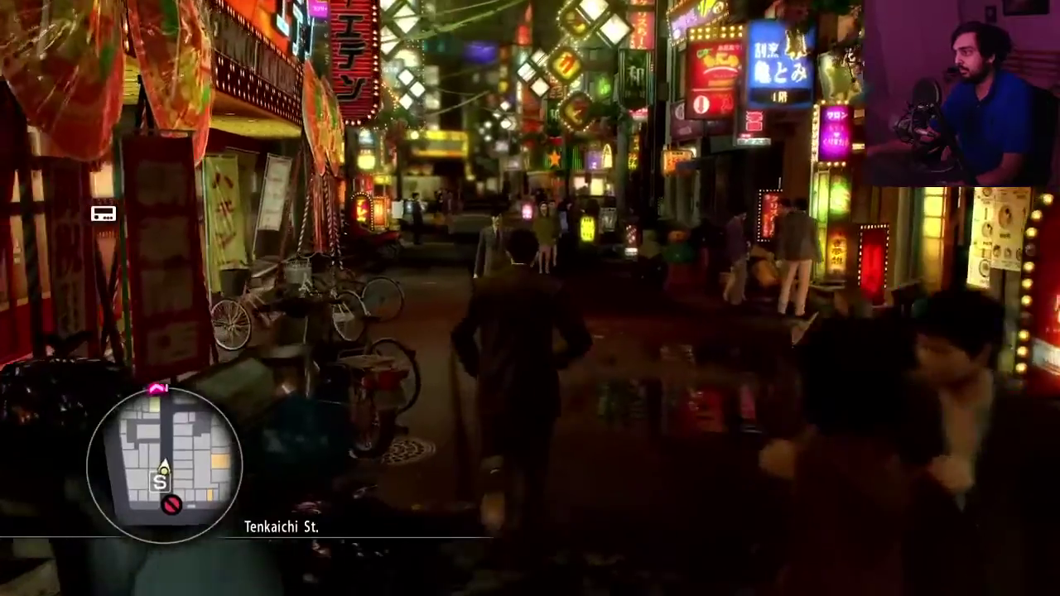
pyautogui.press('w')
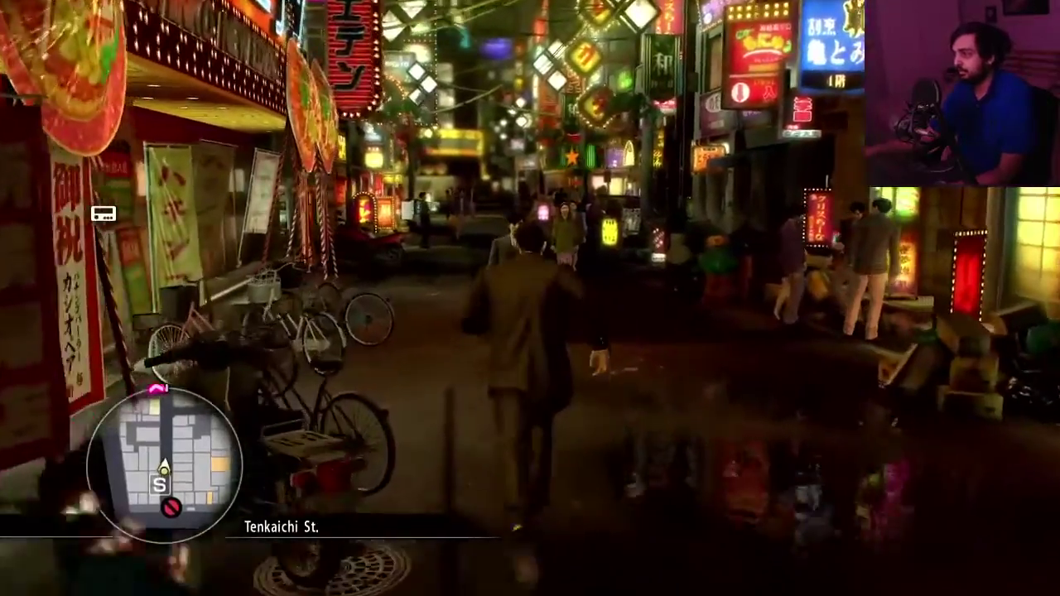
pyautogui.press('w')
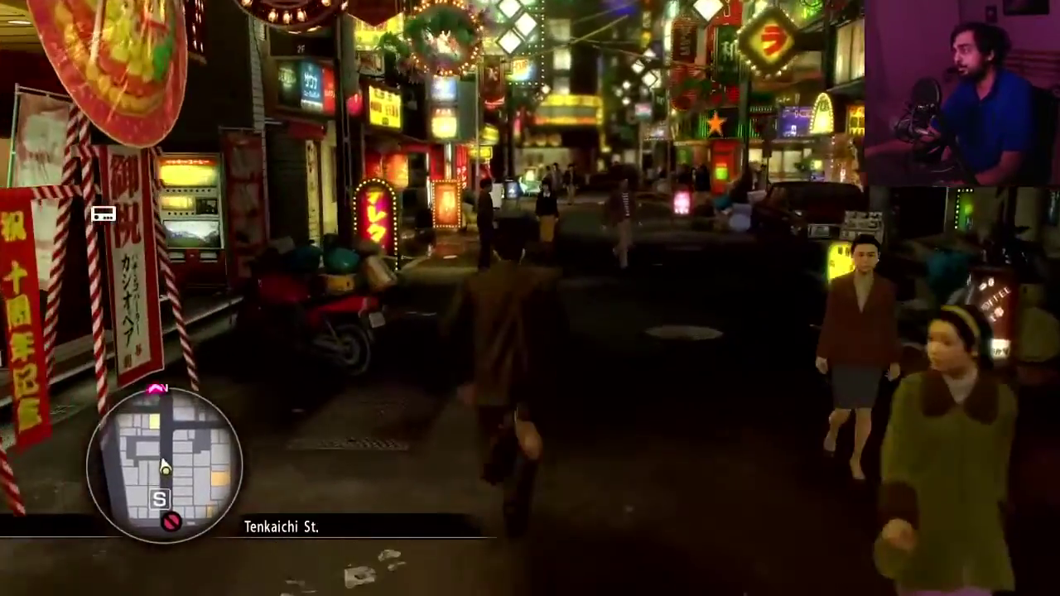
pyautogui.press('w')
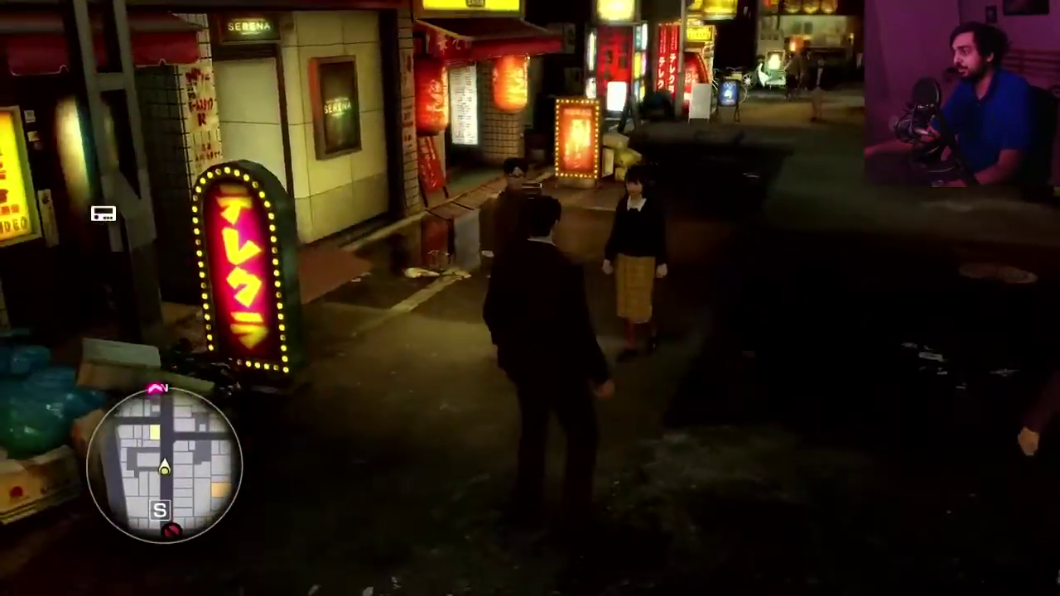
pyautogui.press('w')
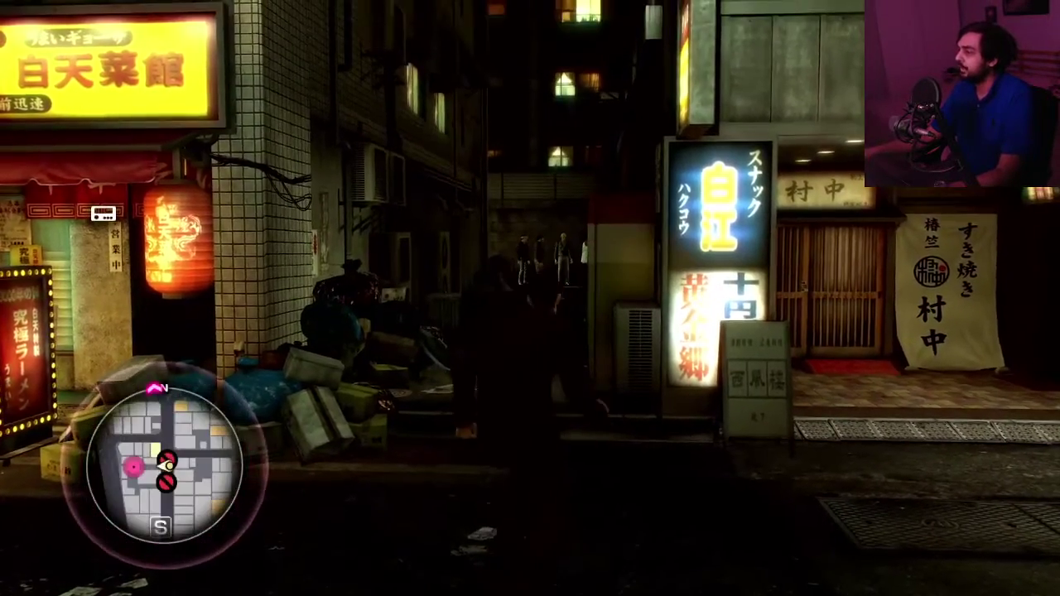
# - Check the pause menu, resume play, and walk the character into the Serena Backlot up to the group of men
pyautogui.press('Escape')
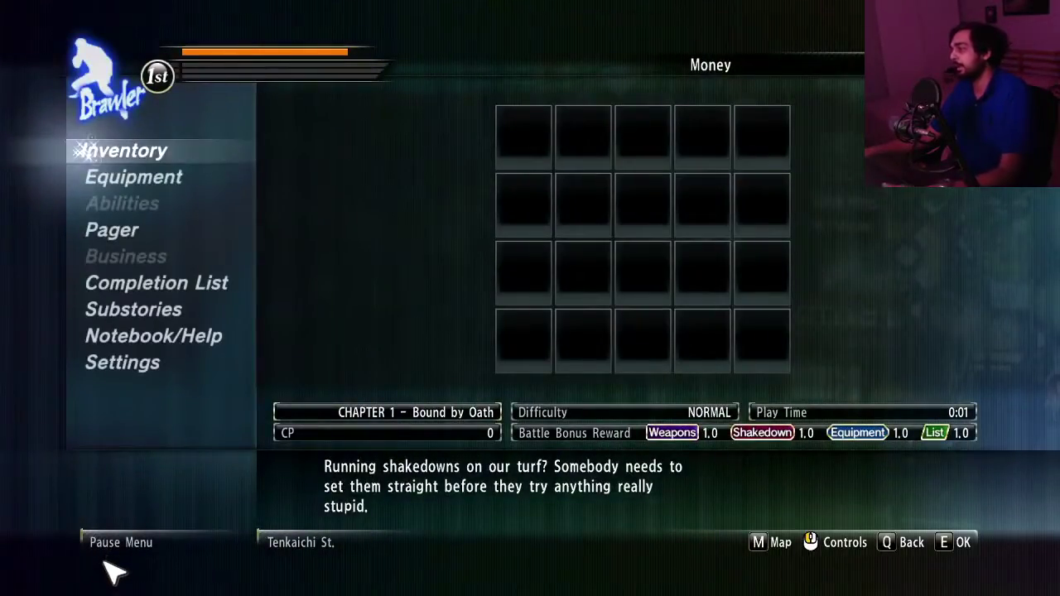
pyautogui.press('Escape')
pyautogui.press('w')
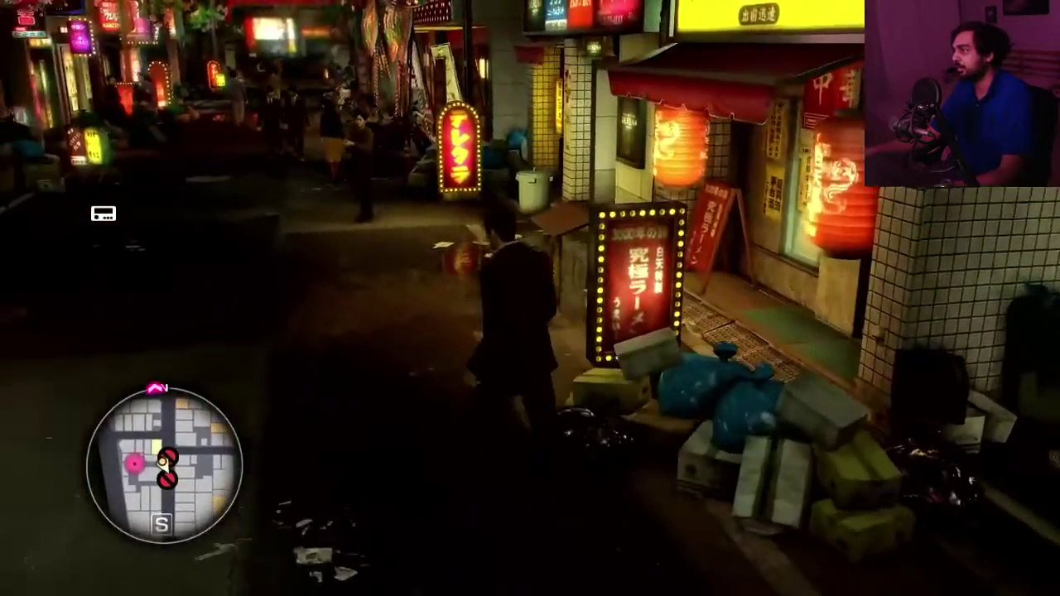
pyautogui.press('d')
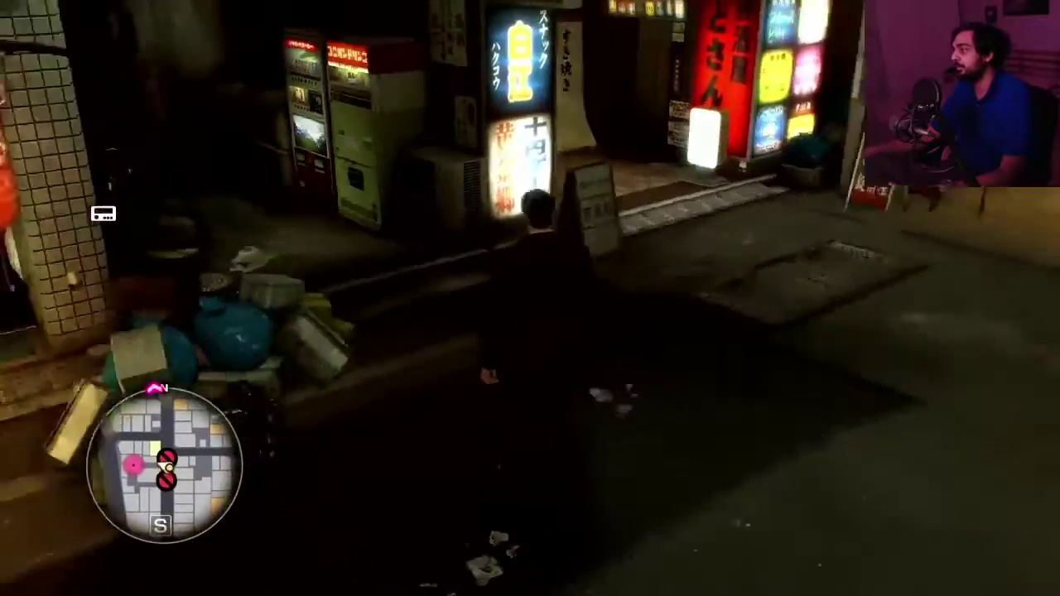
pyautogui.press('a')
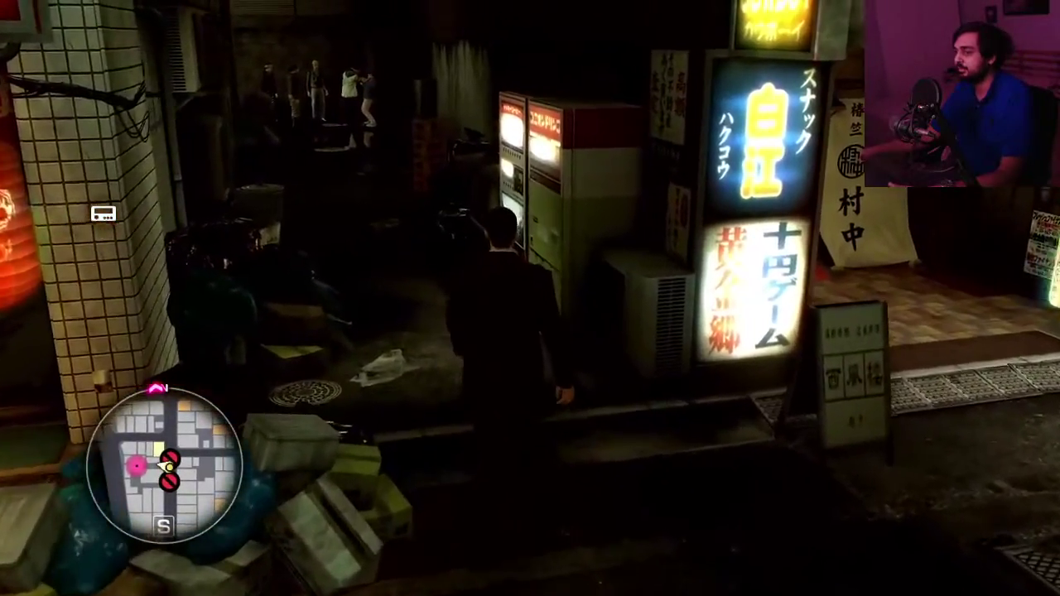
pyautogui.press('w')
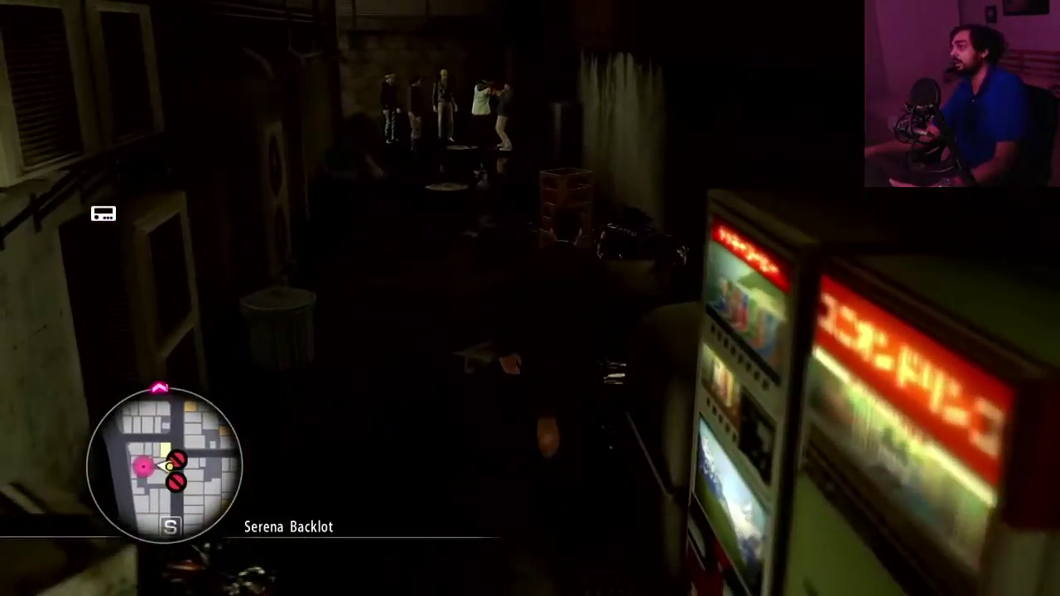
pyautogui.press('w')
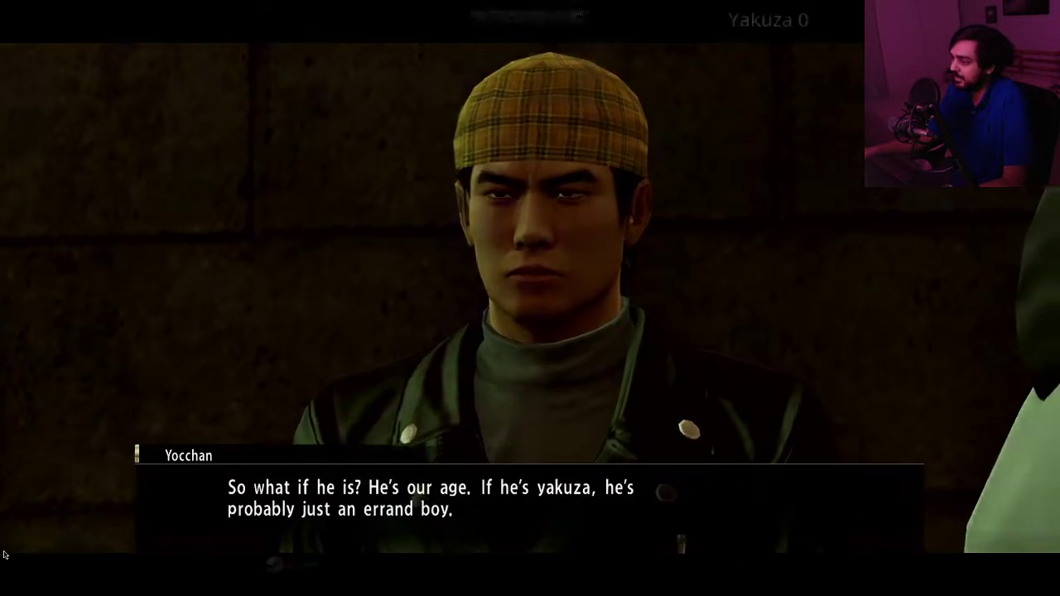
# - Switch to Steam, enter the Family View PIN to exit Family View, and return to the Yakuza 0 dialogue
pyautogui.hotkey('shift', 'Tab')
pyautogui.hotkey('alt', 'Tab')
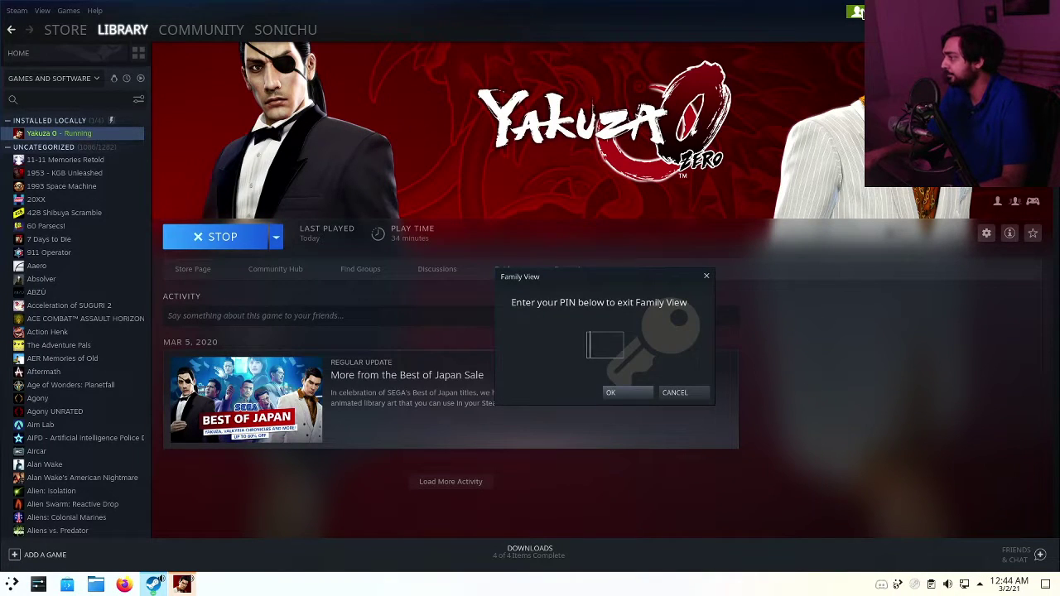
pyautogui.press('Return')
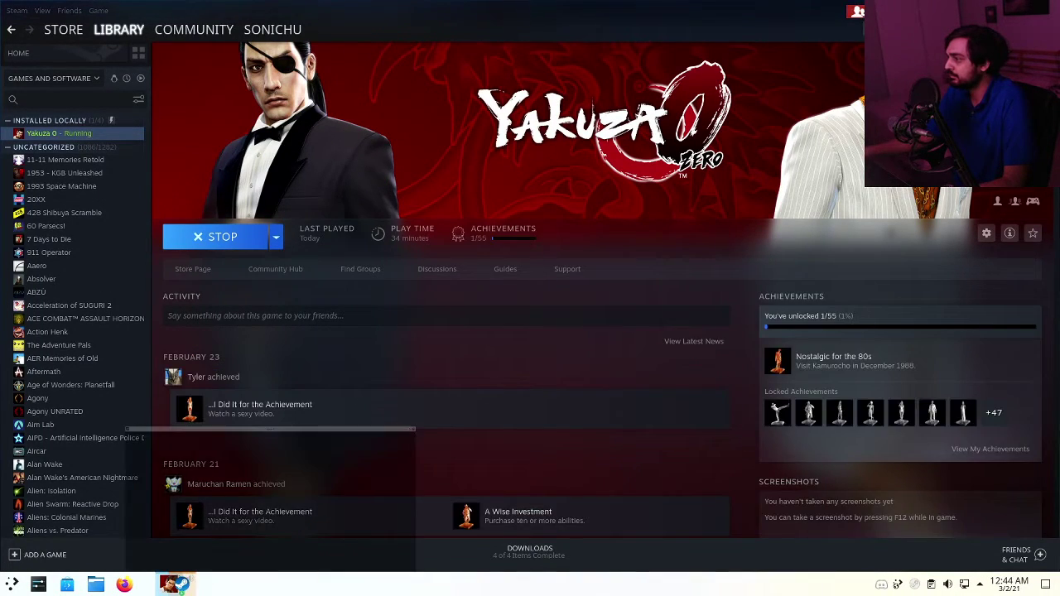
pyautogui.hotkey('alt', 'Tab')
pyautogui.press('e')
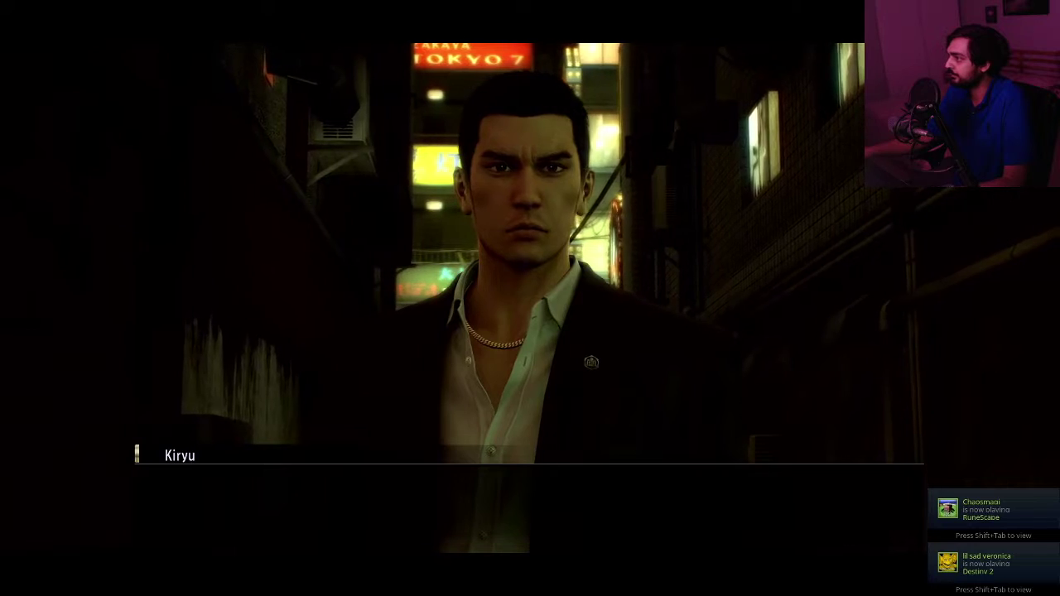
# - In the Steam overlay's in-game settings, set the in-game FPS counter to Top-left and return to the game
pyautogui.hotkey('shift', 'Tab')
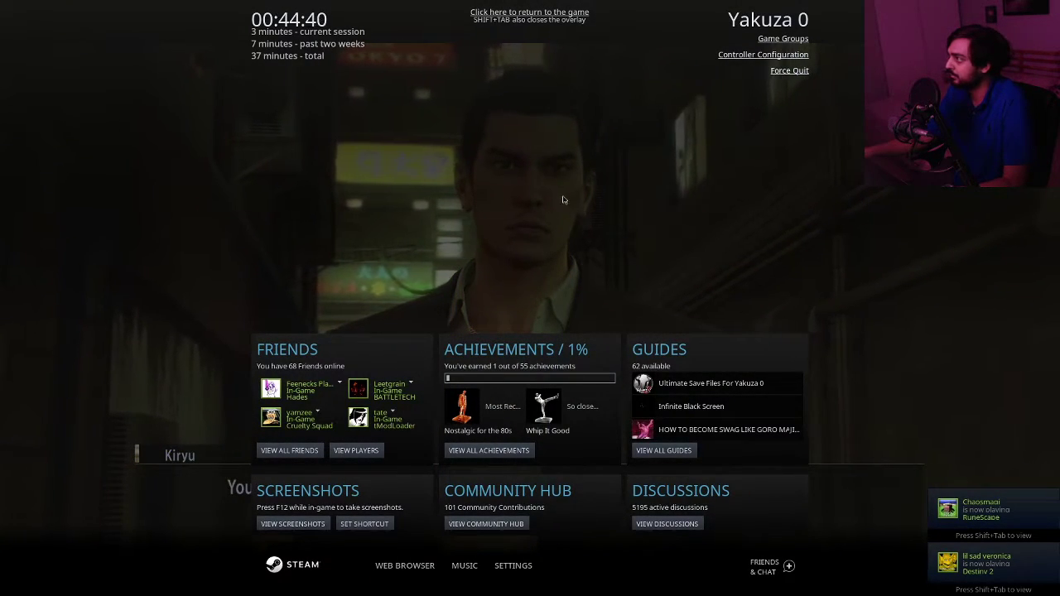
pyautogui.click(520, 568)
pyautogui.click(463, 147)
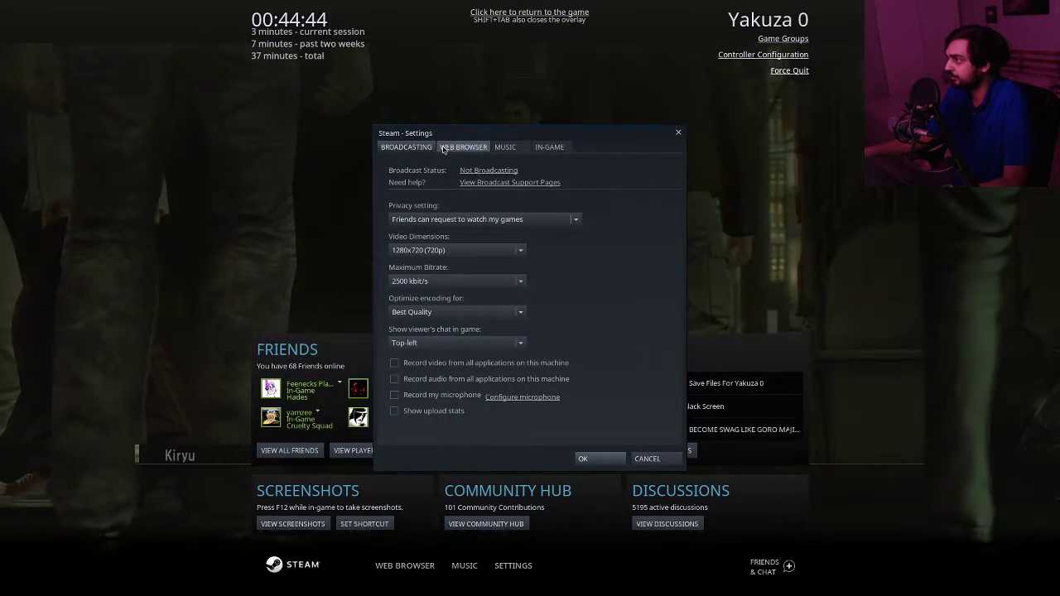
pyautogui.click(537, 146)
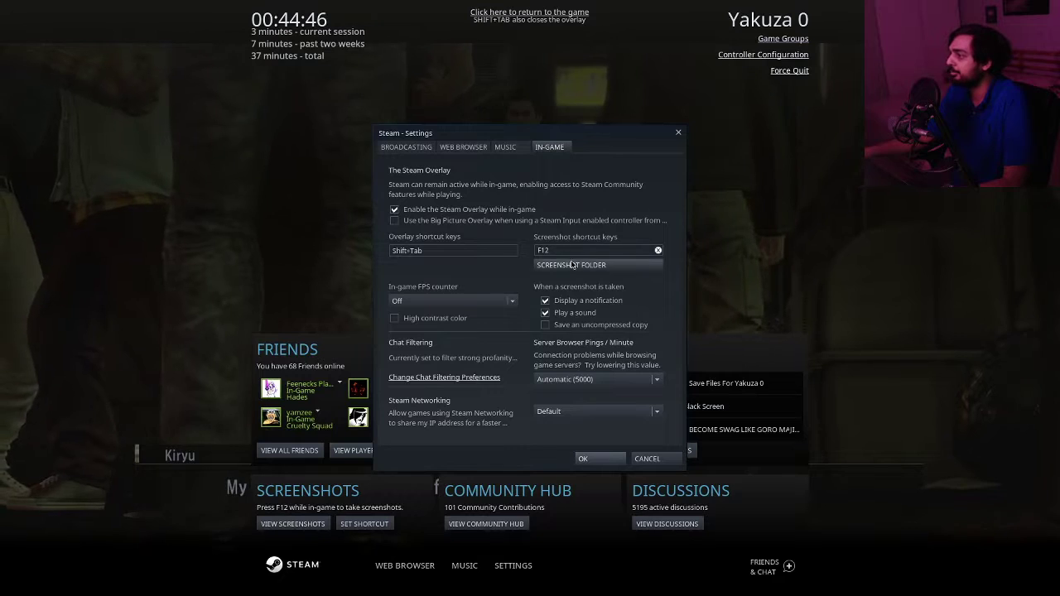
pyautogui.click(469, 300)
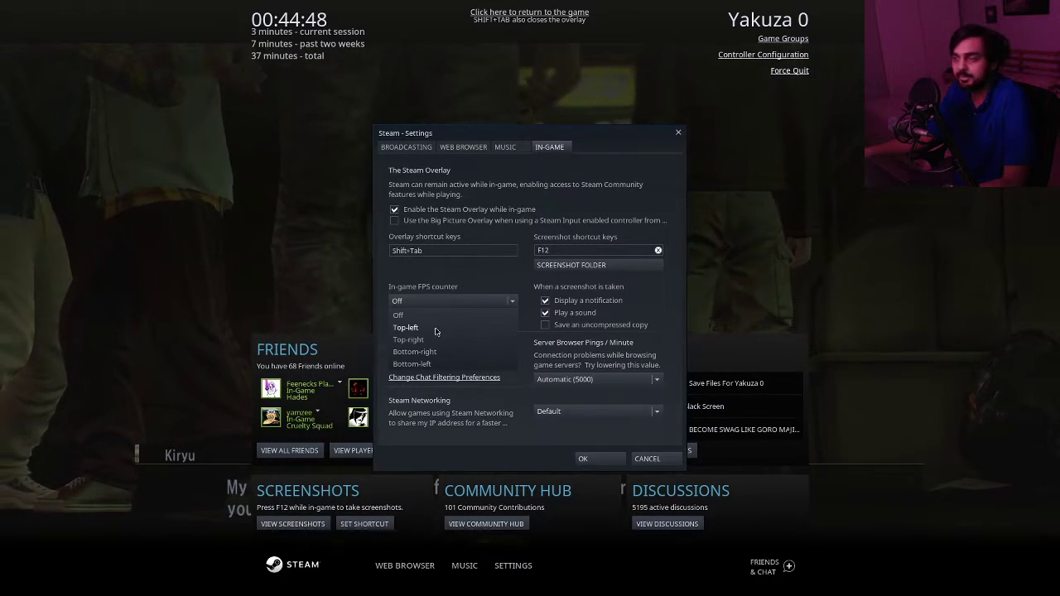
pyautogui.click(584, 458)
pyautogui.hotkey('shift', 'Tab')
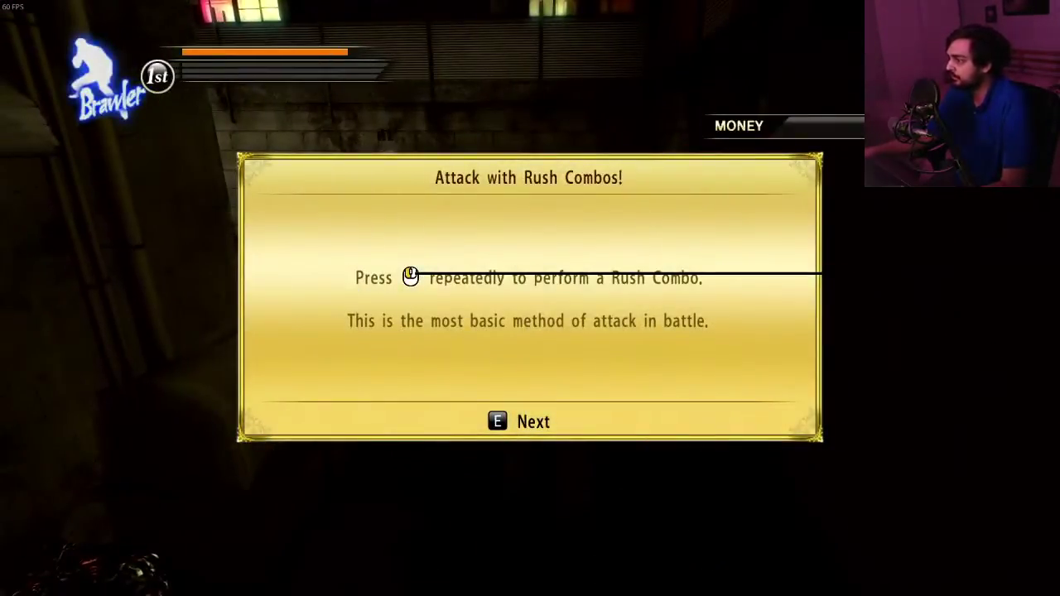
# - Dismiss the Rush Combos tutorial and strike the thug repeatedly until the required rush attacks are done
pyautogui.press('e')
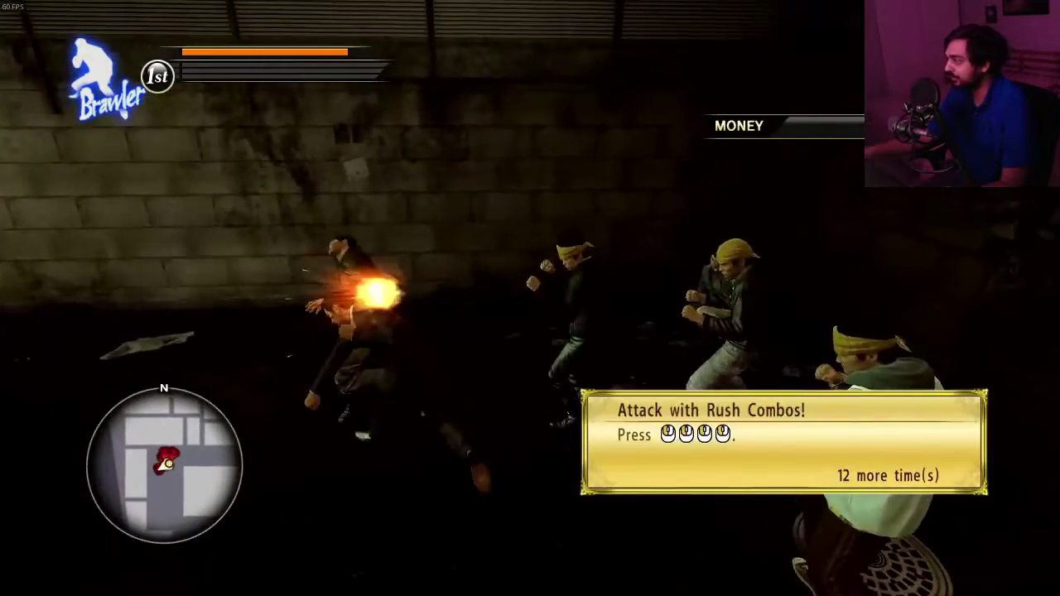
pyautogui.click(530, 298)
pyautogui.click(530, 298)
pyautogui.click(530, 298)
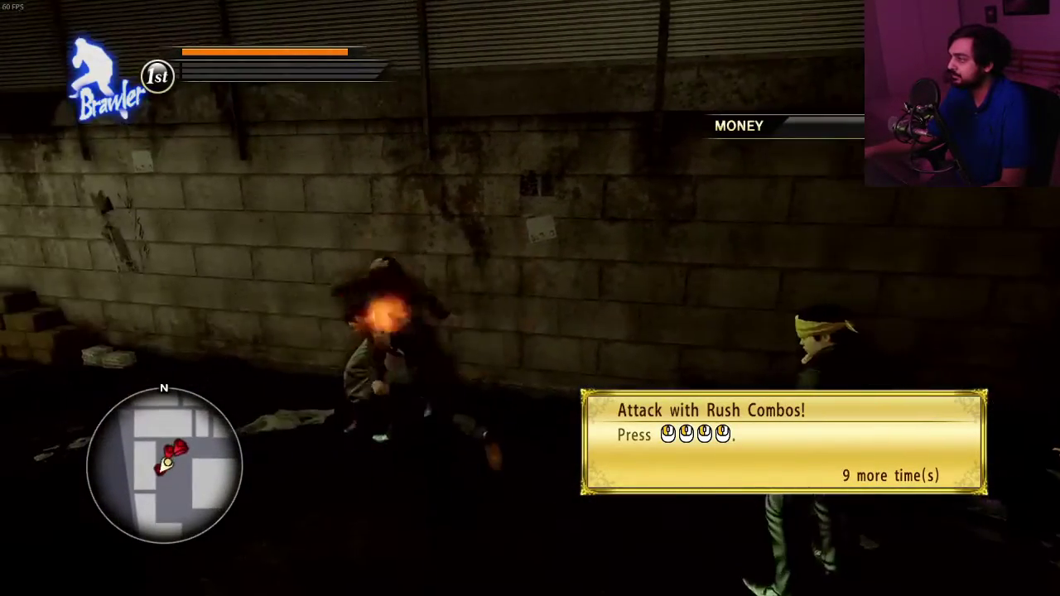
pyautogui.click(530, 298)
pyautogui.click(530, 299)
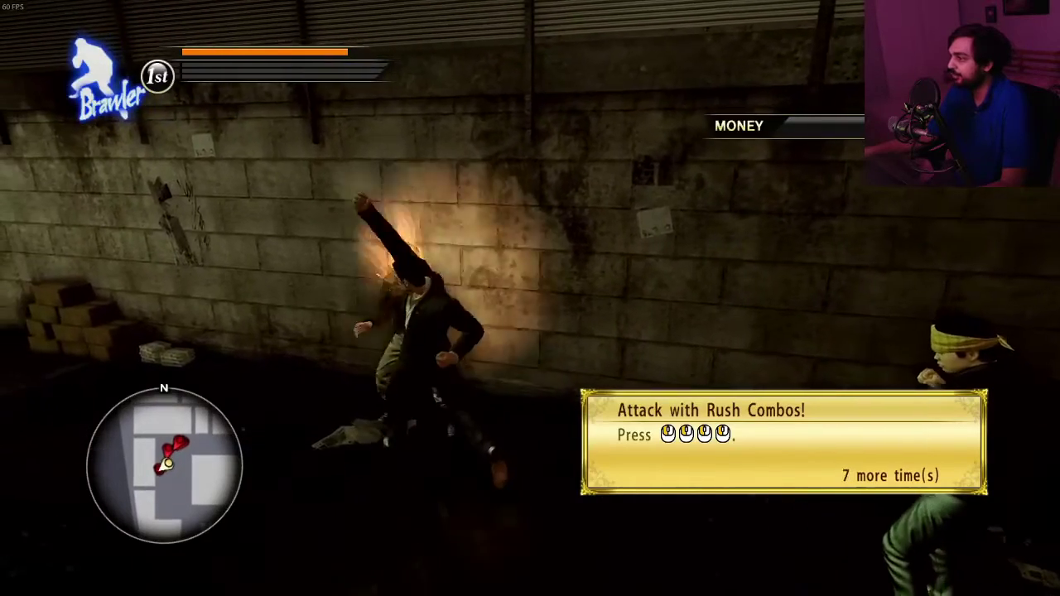
pyautogui.click(530, 298)
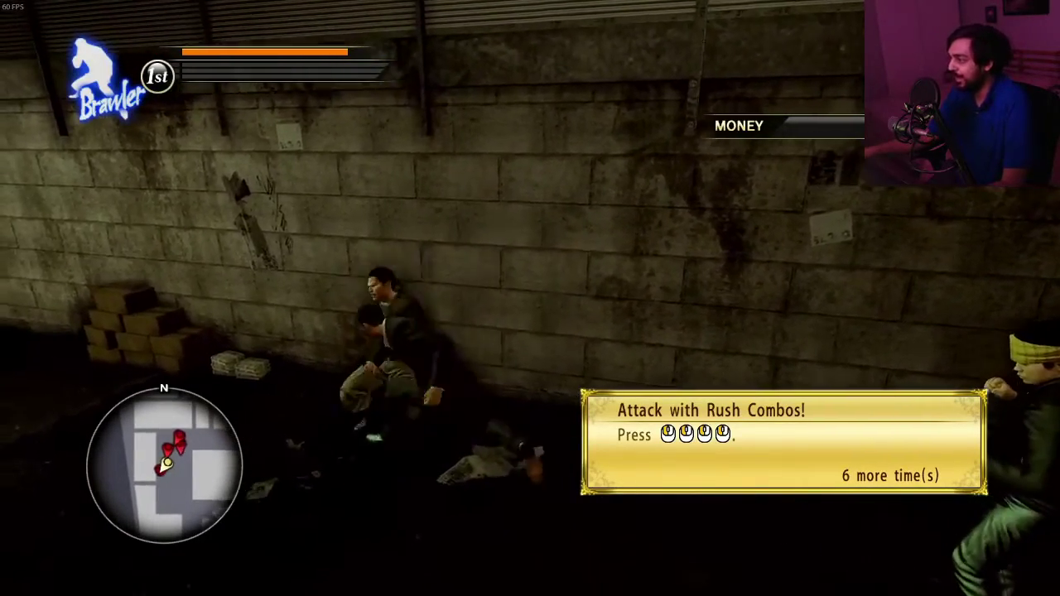
pyautogui.click(530, 298)
pyautogui.click(530, 299)
pyautogui.click(530, 299)
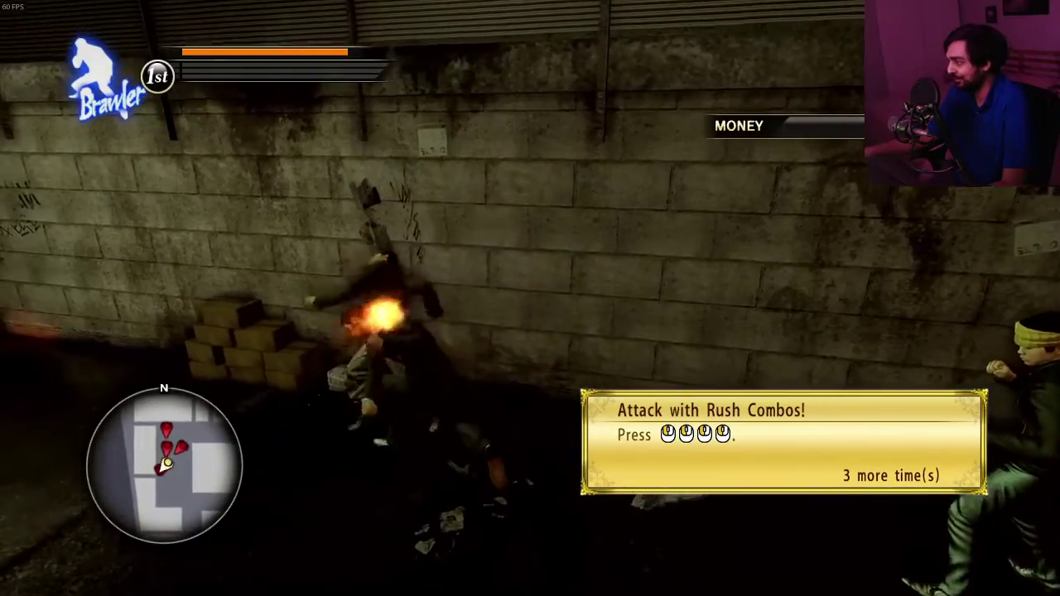
pyautogui.click(530, 298)
pyautogui.click(530, 298)
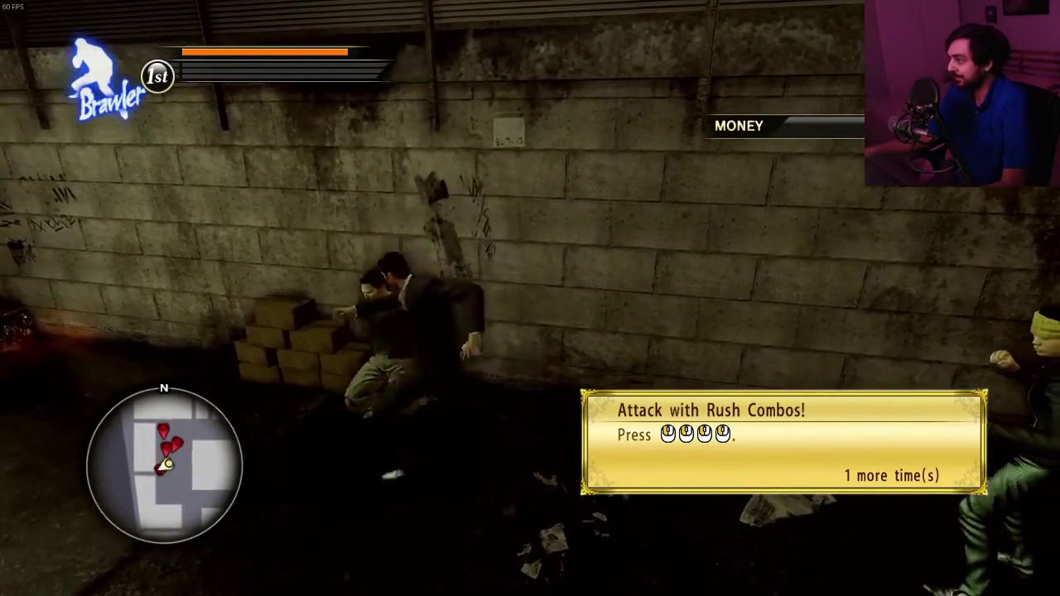
pyautogui.click(531, 298)
# - Fight the gang in the Serena Backlot, knocking enemies down with finishing blows during rush combos
pyautogui.press('Return')
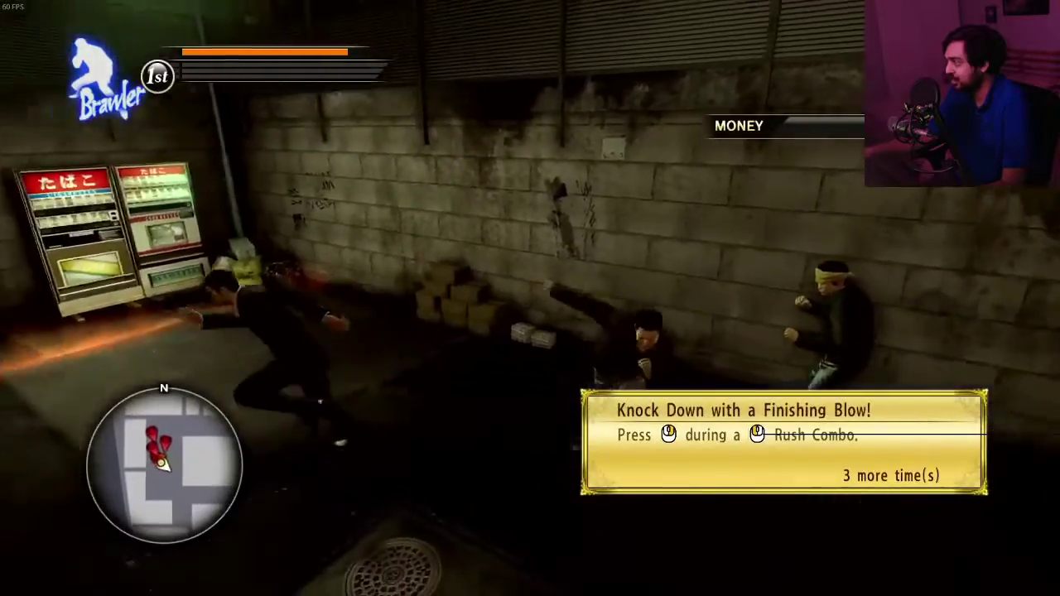
pyautogui.press('w')
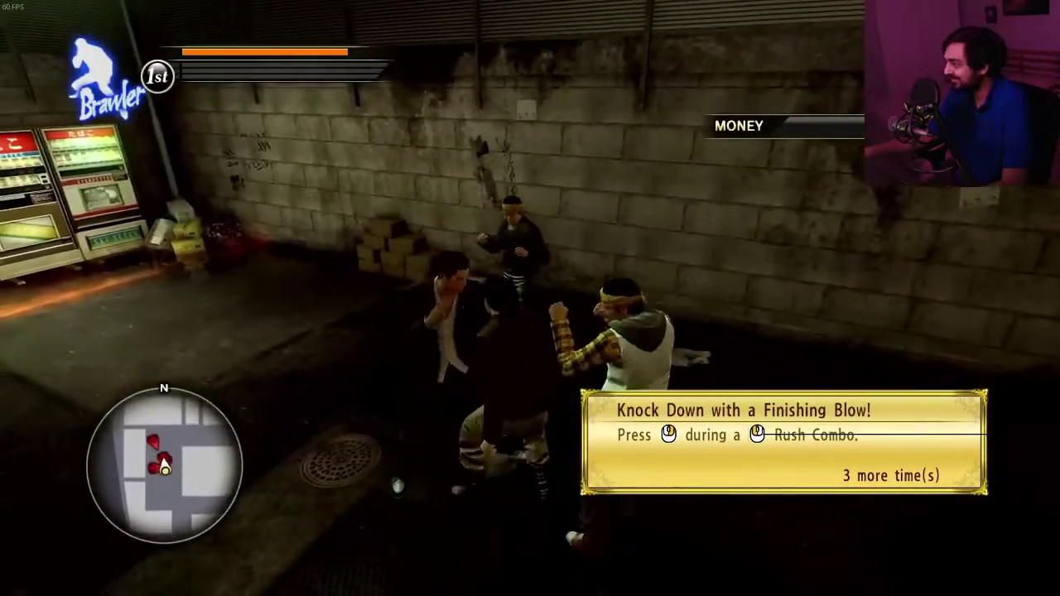
pyautogui.press('w')
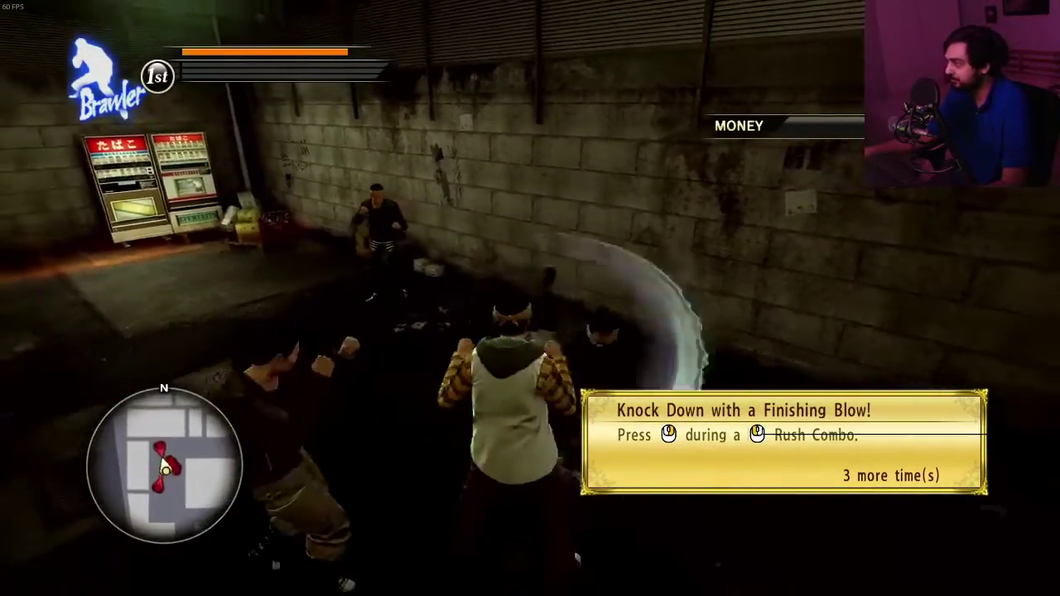
pyautogui.press('w')
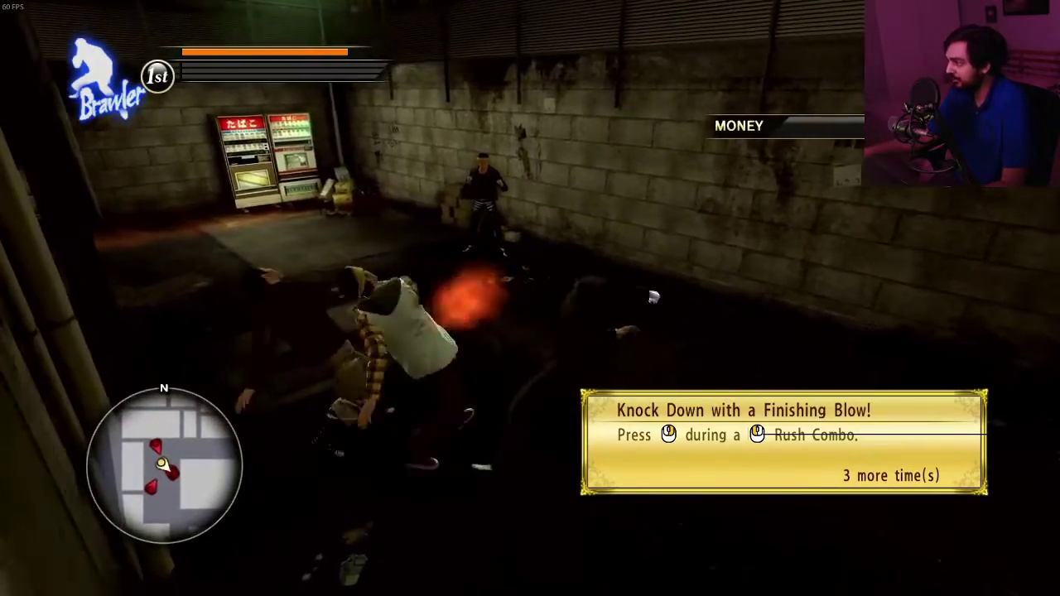
pyautogui.press('w')
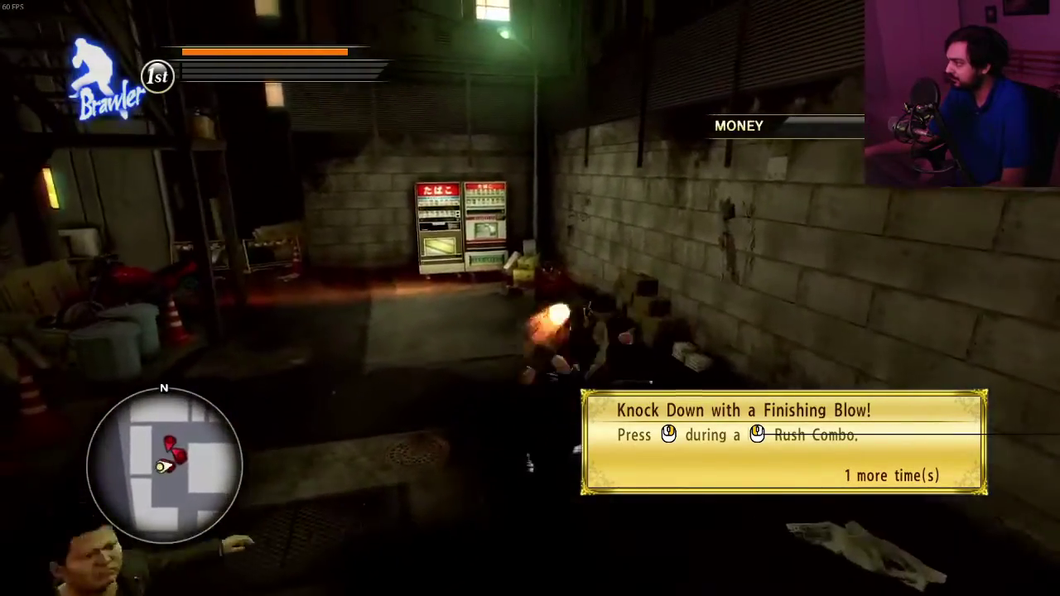
pyautogui.press('w')
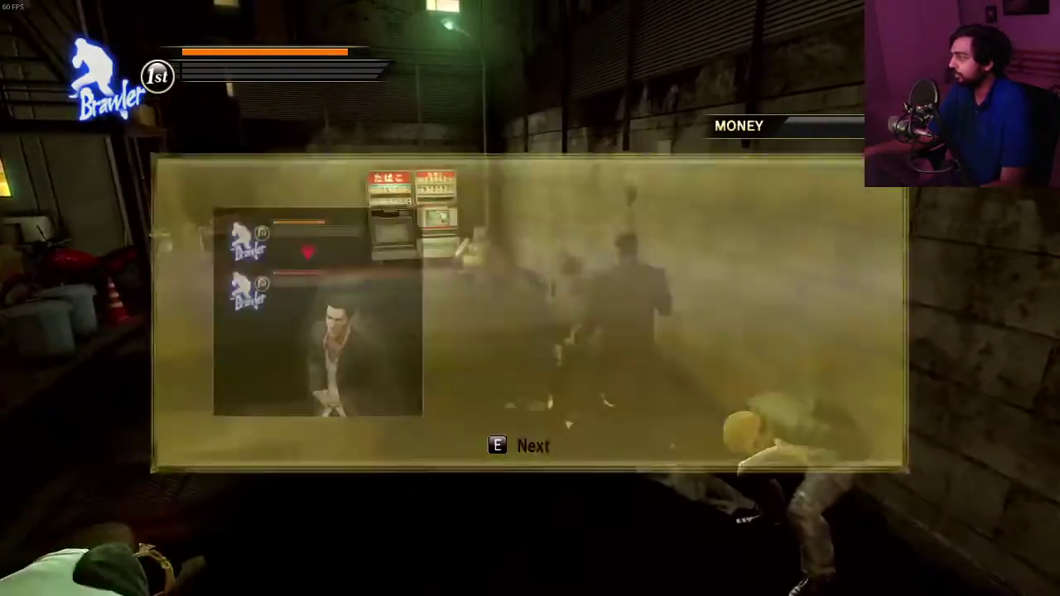
# - Dismiss the next battle tutorial, bring up the pause menu's Settings, and leave the game for the Steam library
pyautogui.press('e')
pyautogui.press('Escape')
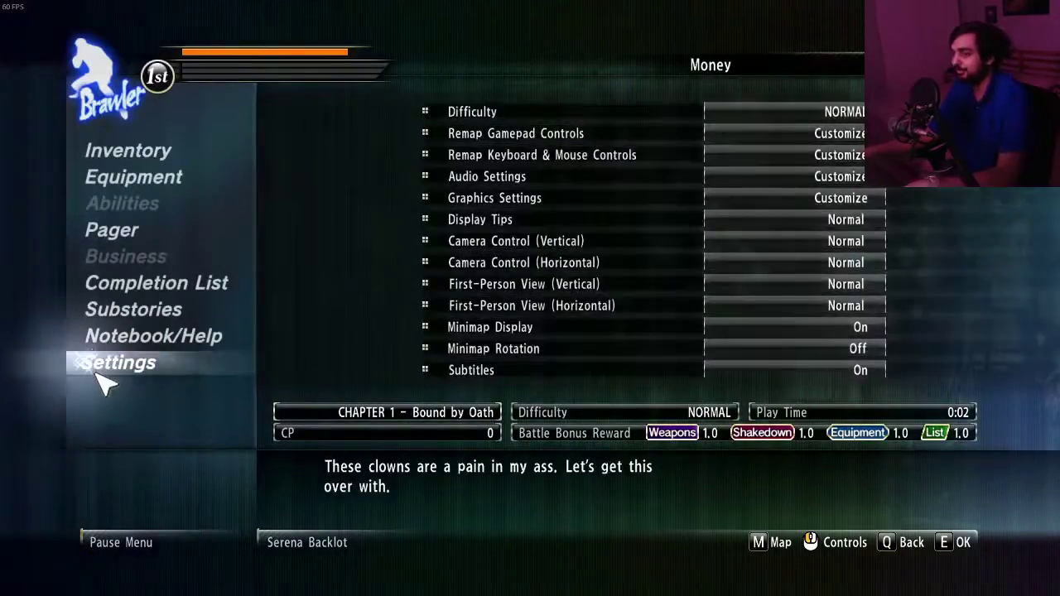
pyautogui.hotkey('alt', 'Tab')
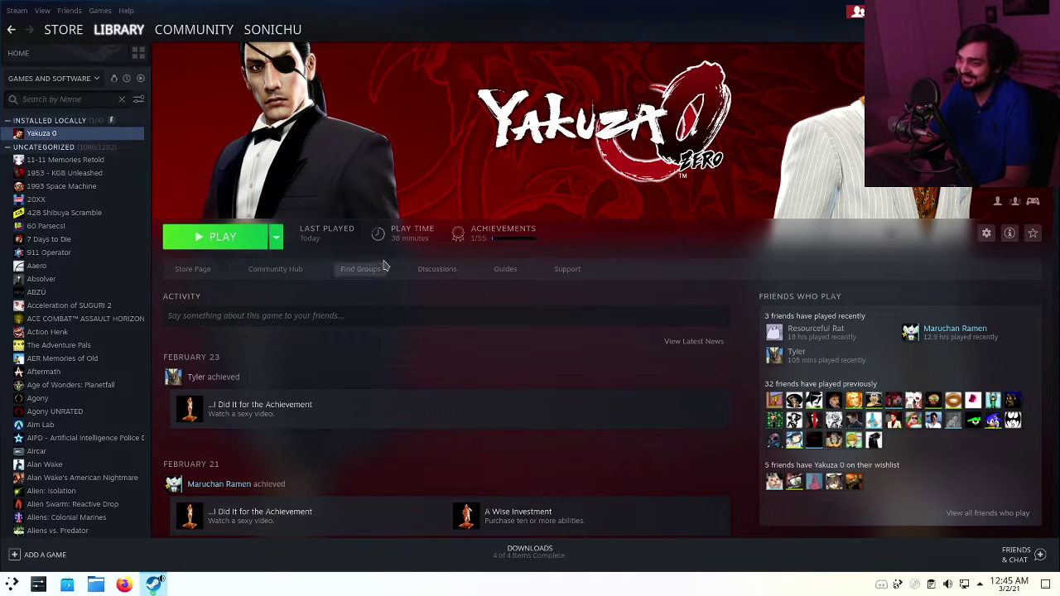
# - Search the library for "halo" and start the installation of Halo: The Master Chief Collection
pyautogui.write('ha')
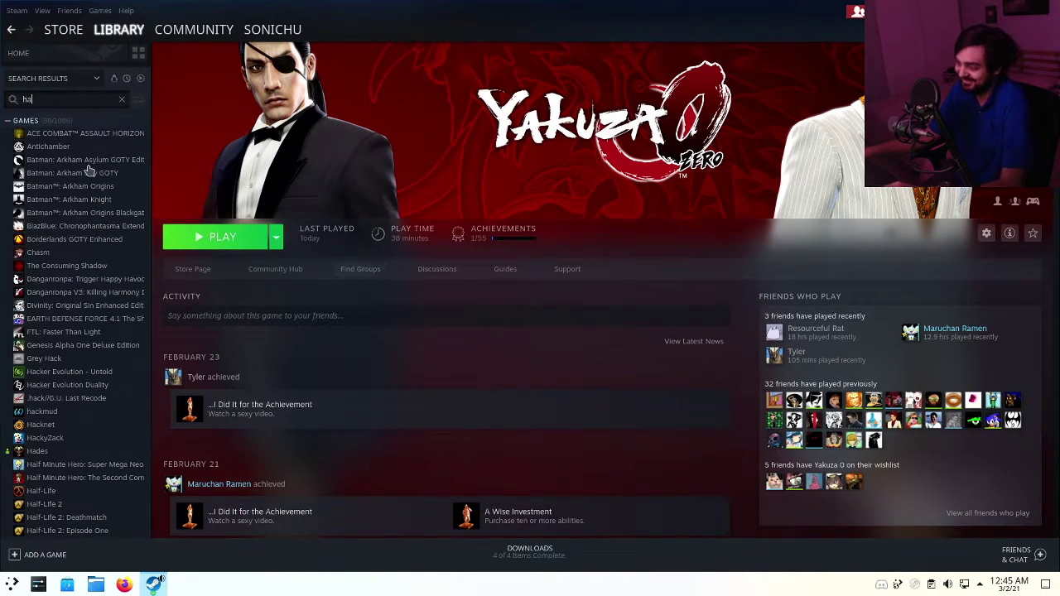
pyautogui.write('lo')
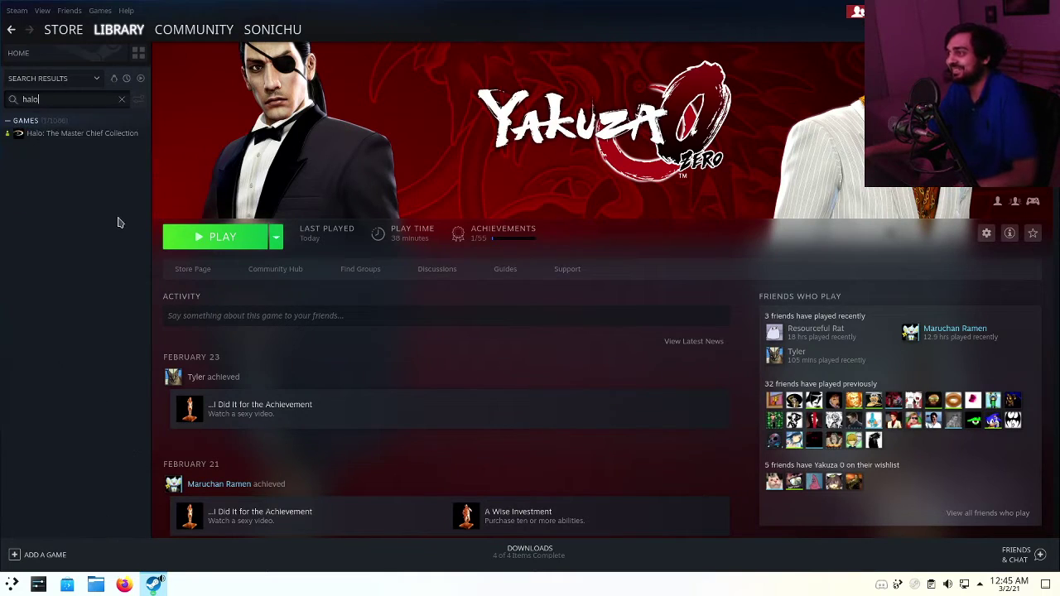
pyautogui.click(105, 134)
pyautogui.click(225, 247)
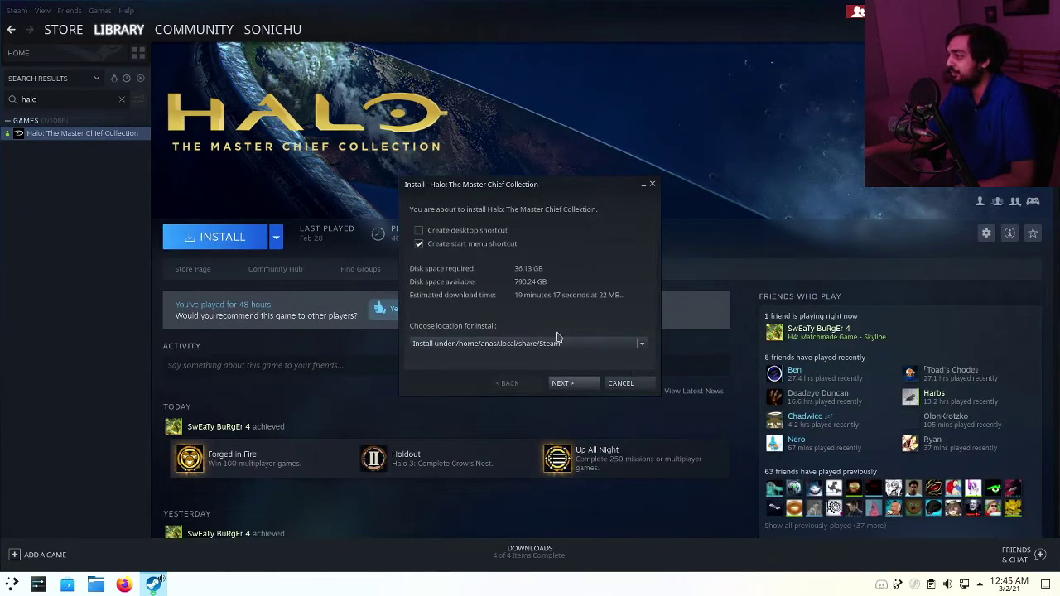
# - Queue the Halo download in the default location with a start menu shortcut, and view the downloads list
pyautogui.click(598, 384)
pyautogui.click(599, 384)
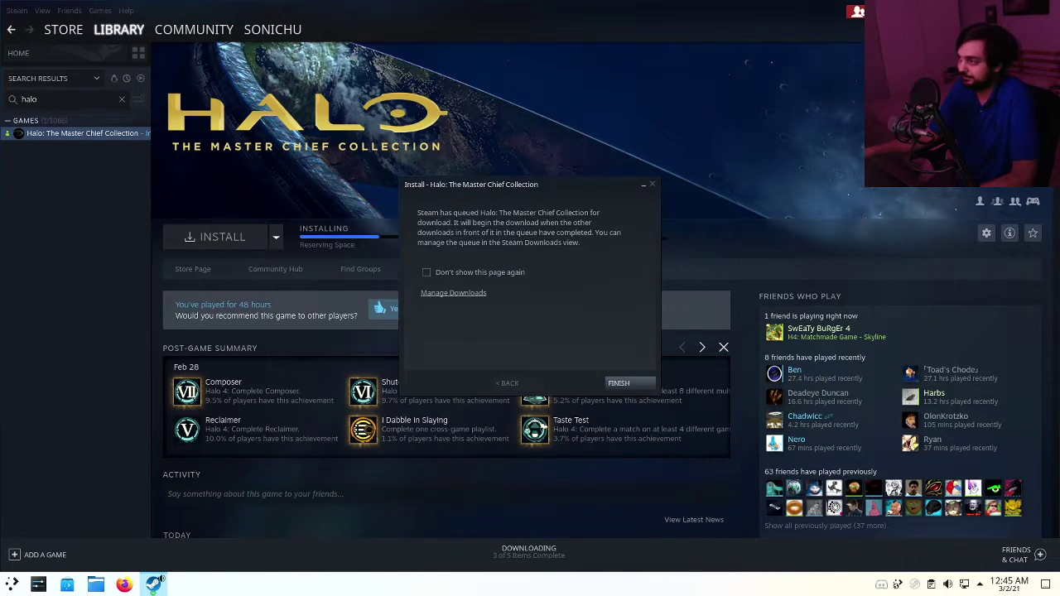
pyautogui.click(619, 386)
pyautogui.click(536, 552)
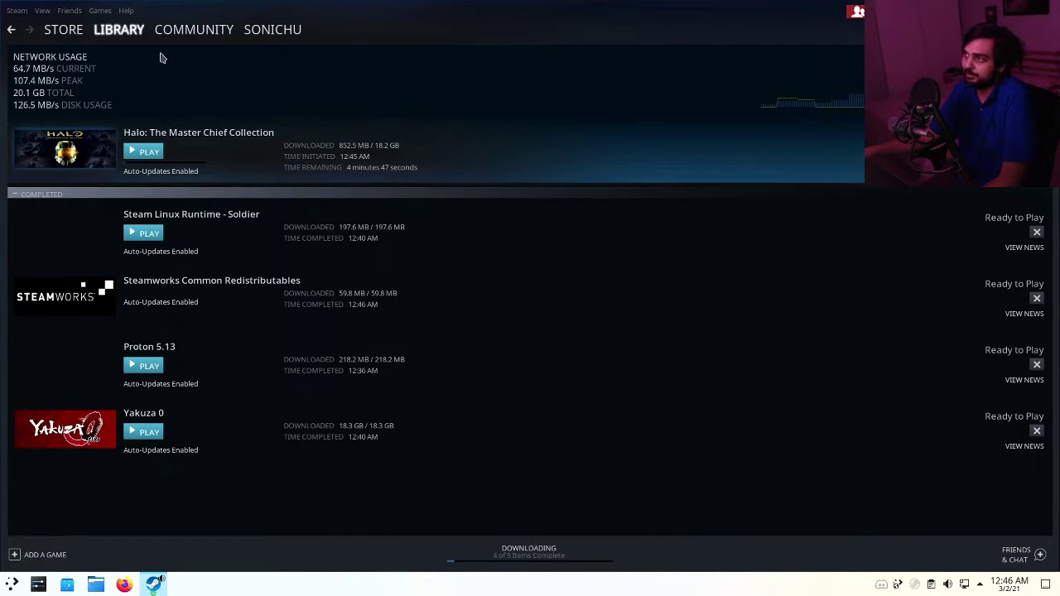
# - Browse the Steam store front page and view its New and Trending, Popular Upcoming and Specials lists
pyautogui.click(64, 31)
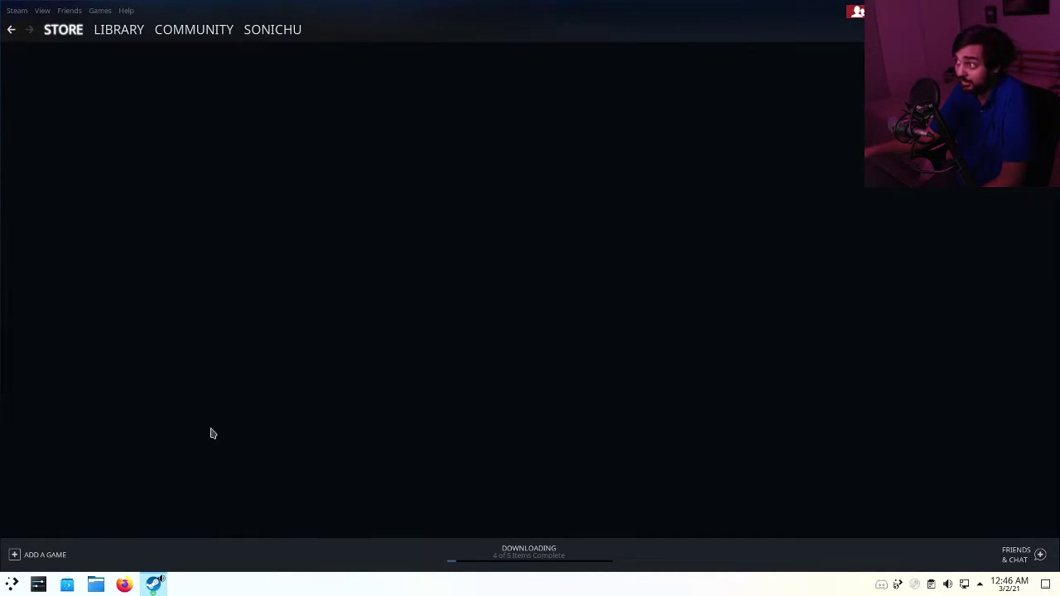
pyautogui.scroll(-8, 213, 427)
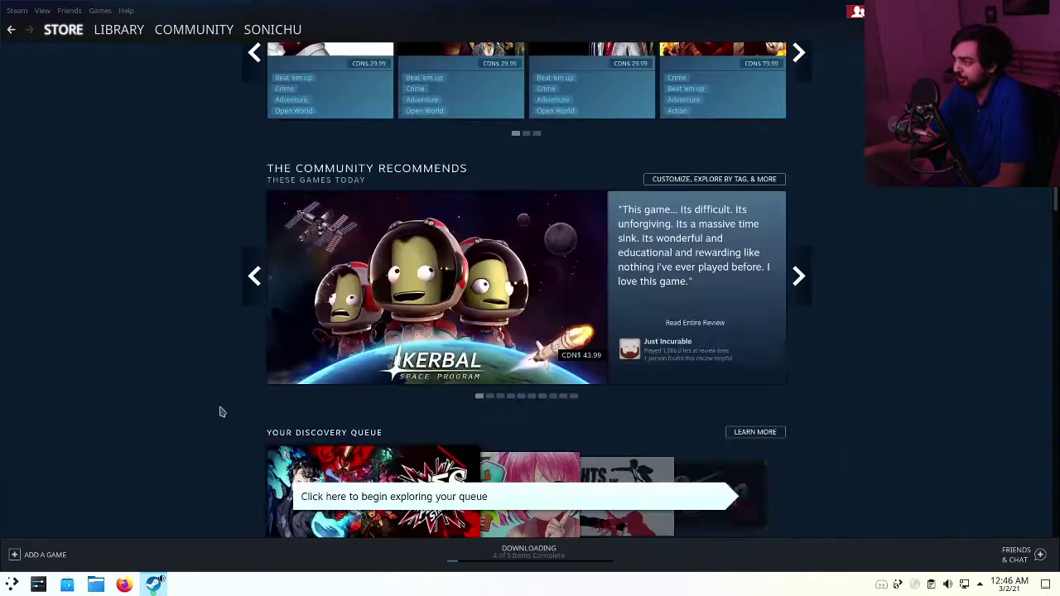
pyautogui.scroll(-12, 220, 415)
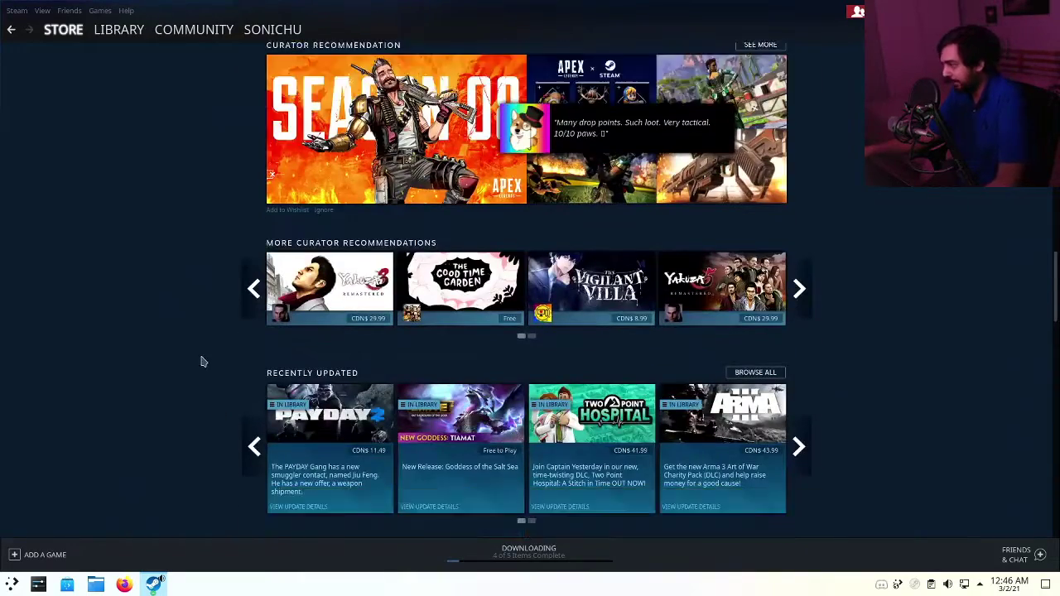
pyautogui.scroll(-4, 259, 352)
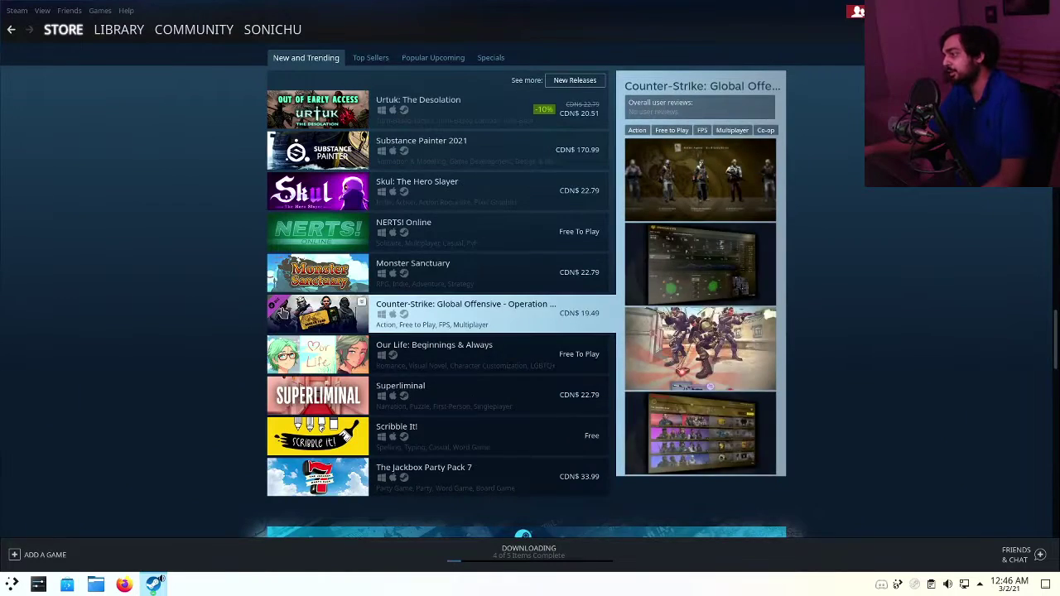
pyautogui.scroll(3, 280, 319)
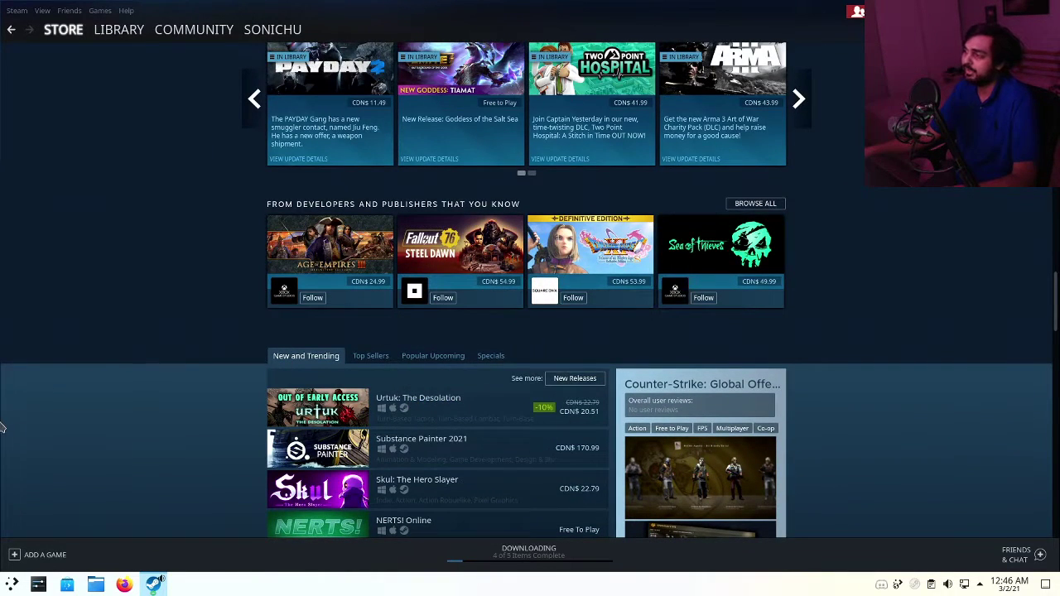
pyautogui.click(431, 356)
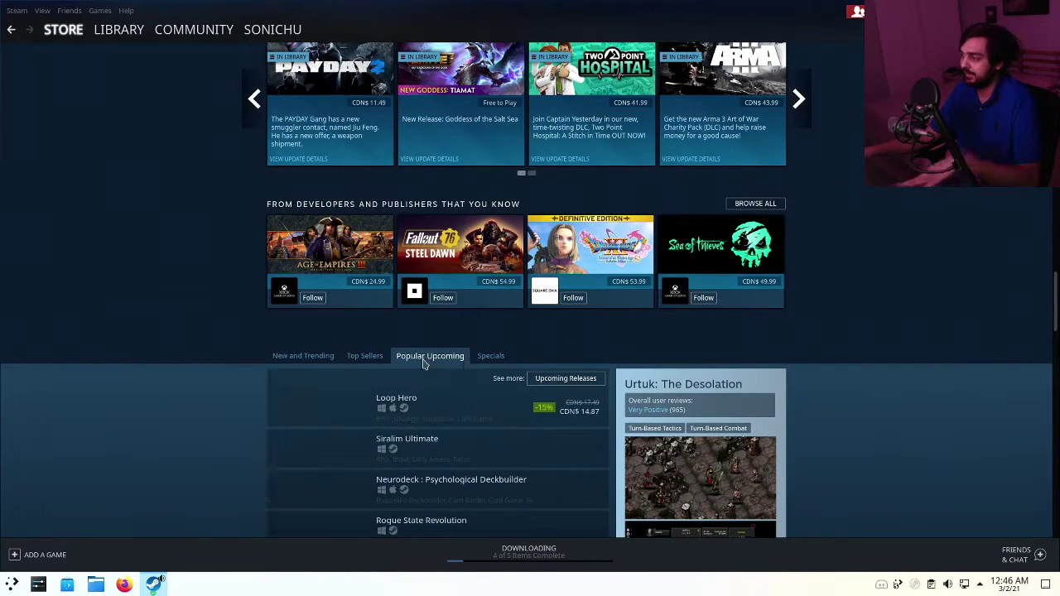
pyautogui.click(491, 357)
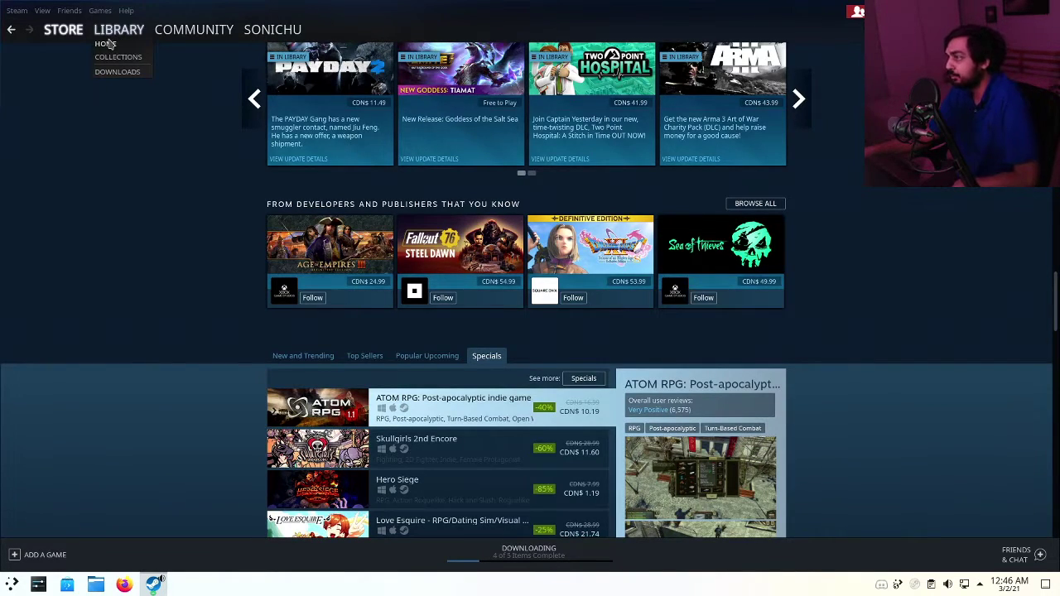
# - Check Halo's download progress, and browse the store front page again down to the curator recommendations
pyautogui.click(117, 71)
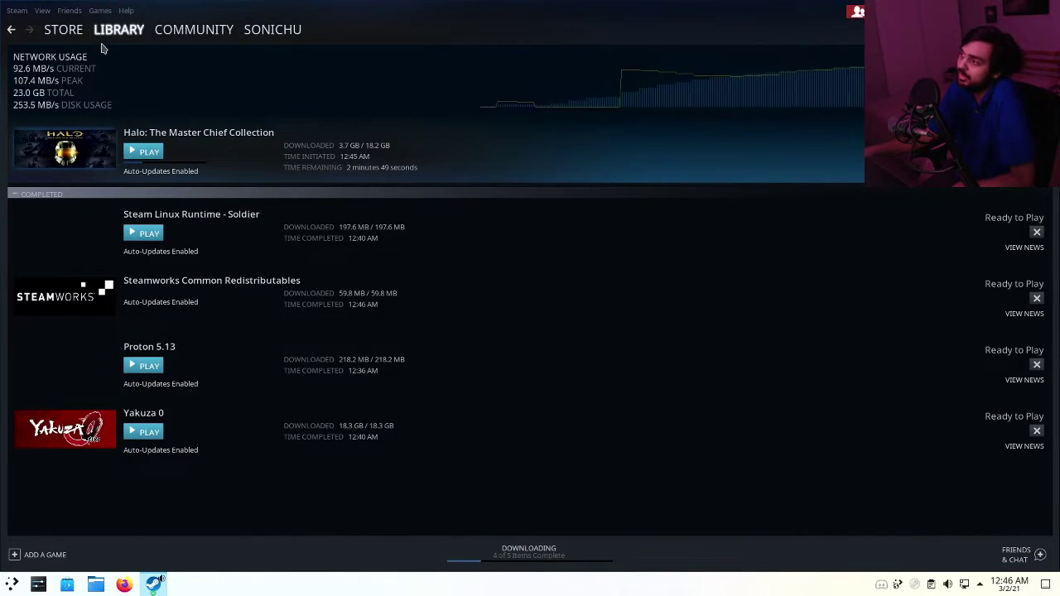
pyautogui.click(62, 30)
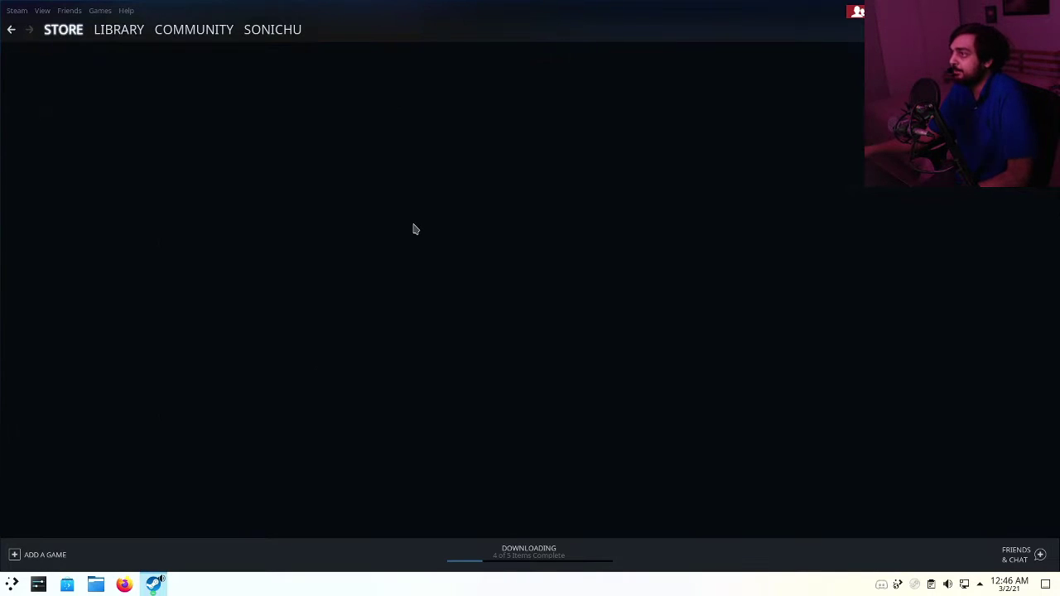
pyautogui.scroll(-10, 464, 203)
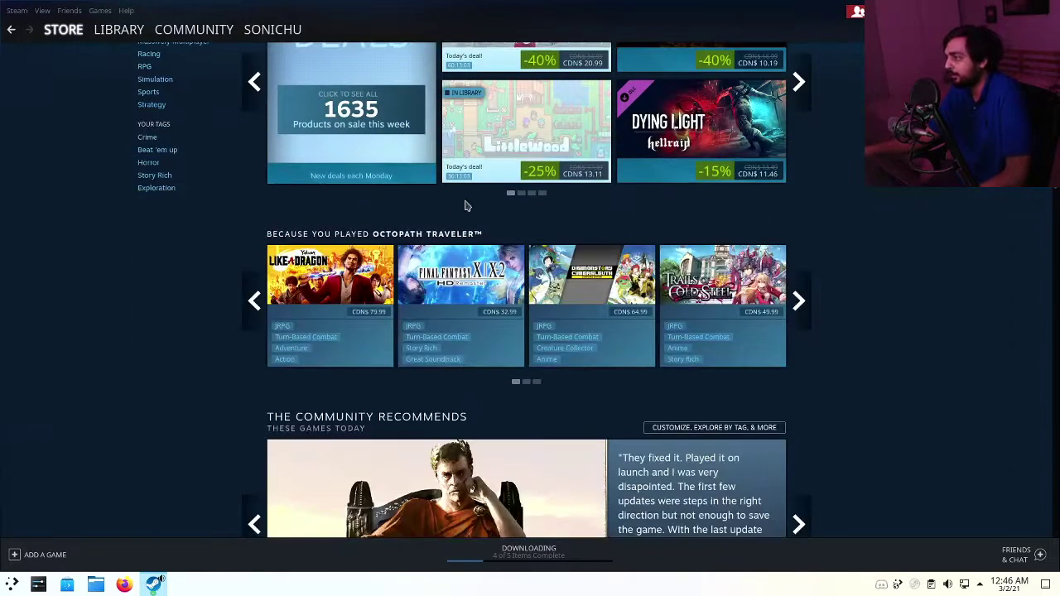
pyautogui.scroll(-4, 329, 390)
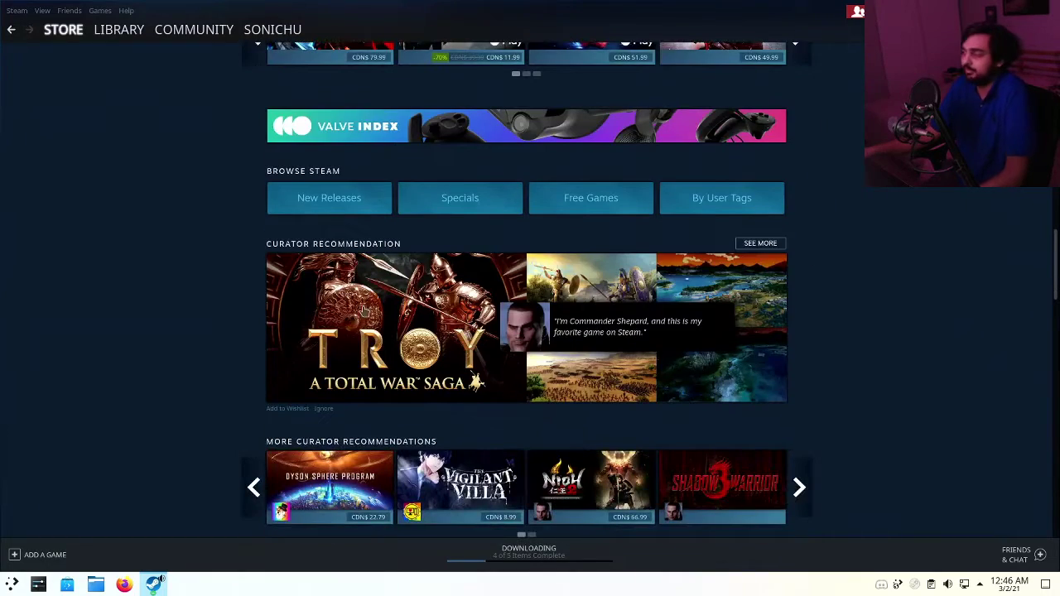
# - Browse the store's Specials and Popular Upcoming lists and the Top Steam Releases section further down the front page
pyautogui.scroll(-8, 329, 375)
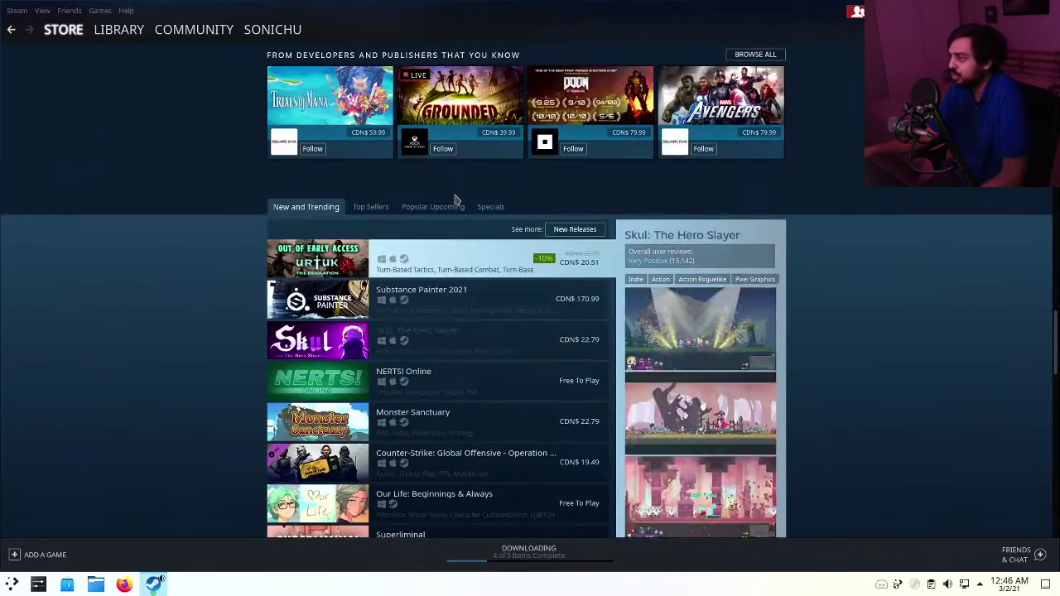
pyautogui.moveTo(478, 212)
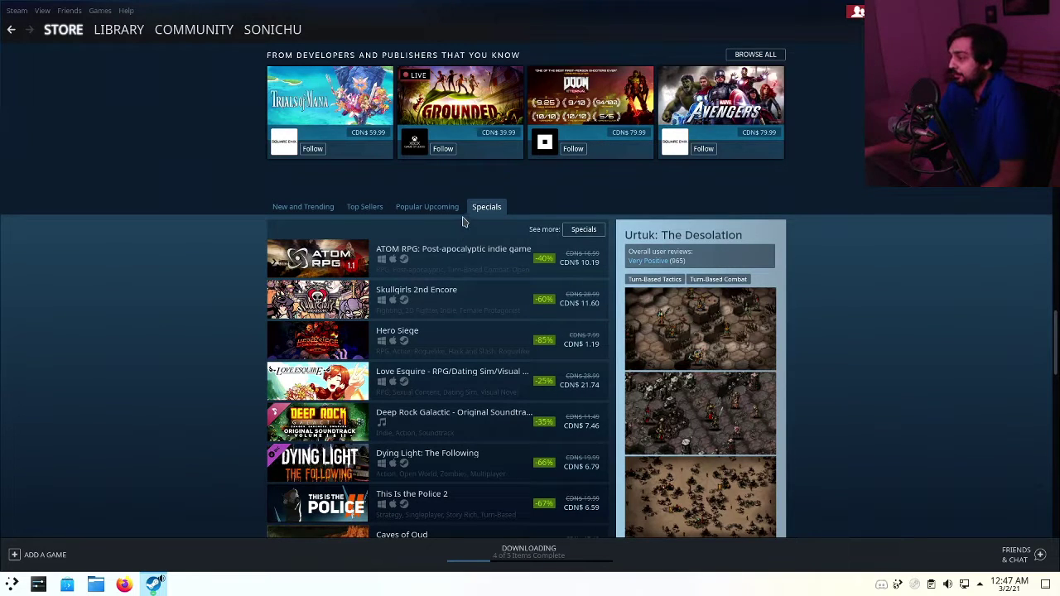
pyautogui.scroll(-5, 464, 224)
pyautogui.scroll(4, 226, 258)
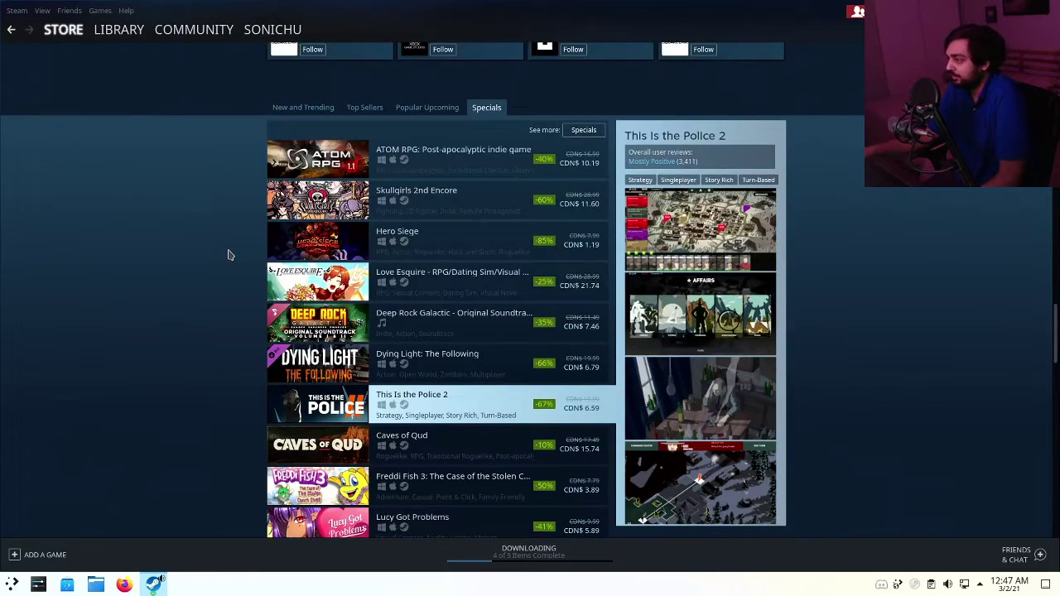
pyautogui.moveTo(408, 111)
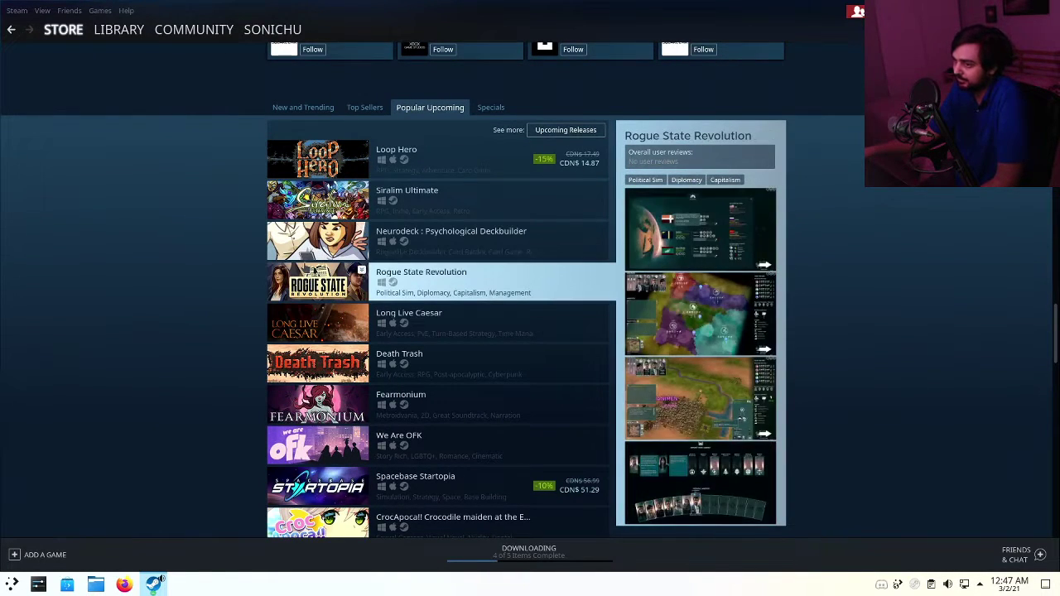
pyautogui.scroll(-2, 315, 274)
pyautogui.scroll(-2, 356, 240)
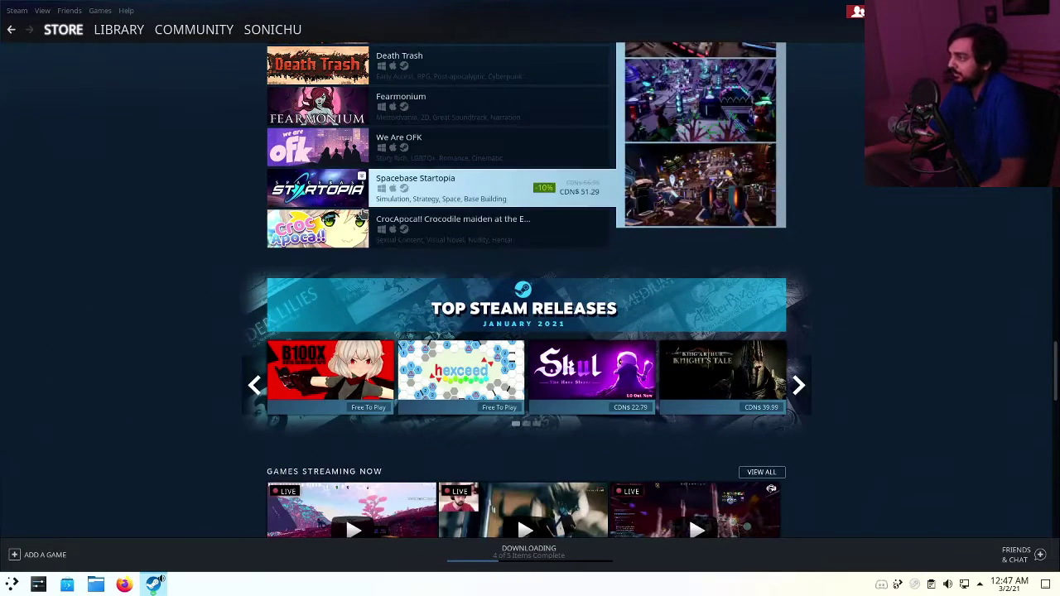
pyautogui.scroll(4, 362, 190)
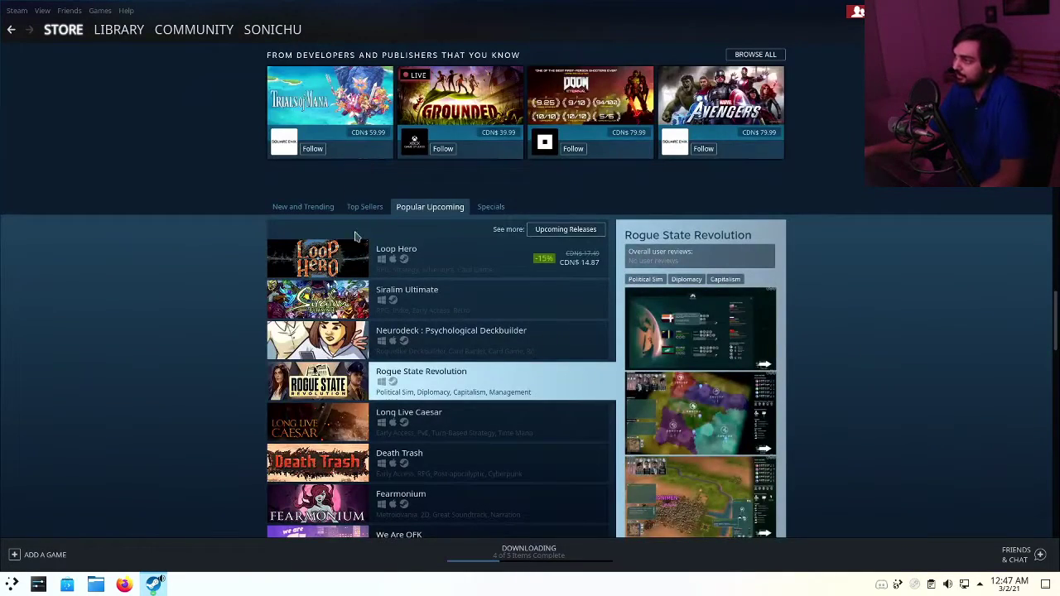
# - Compare the games in the store's Top Sellers, Popular Upcoming, Specials, and New and Trending lists
pyautogui.click(365, 207)
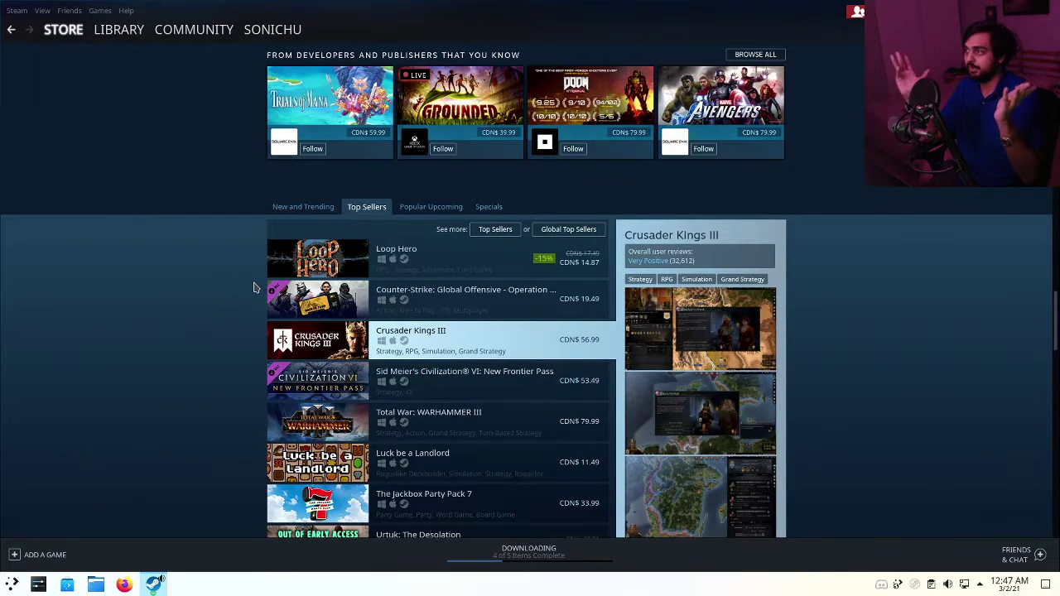
pyautogui.click(315, 208)
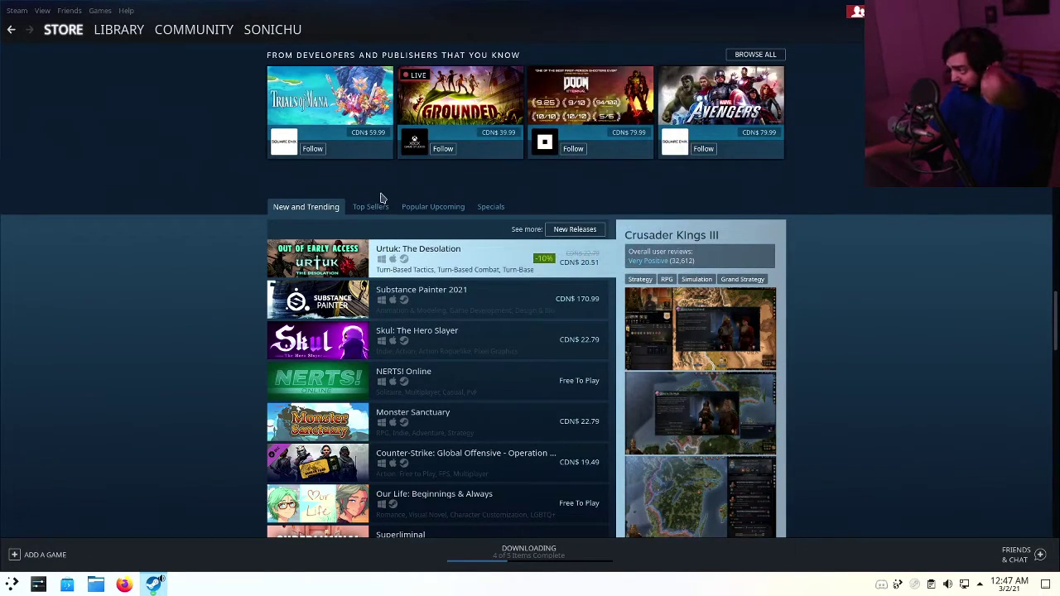
pyautogui.click(402, 207)
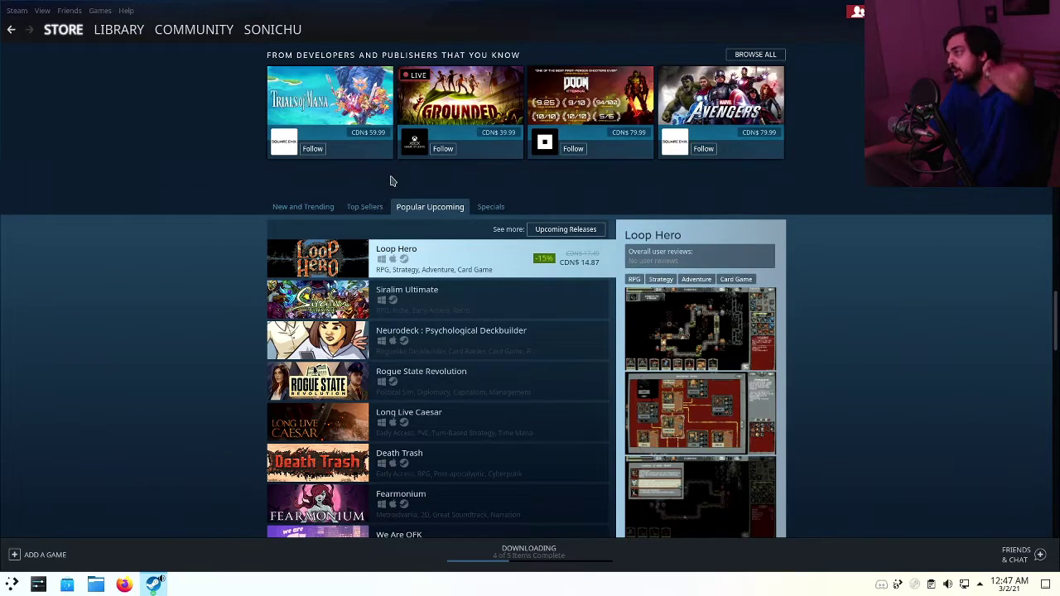
pyautogui.click(347, 207)
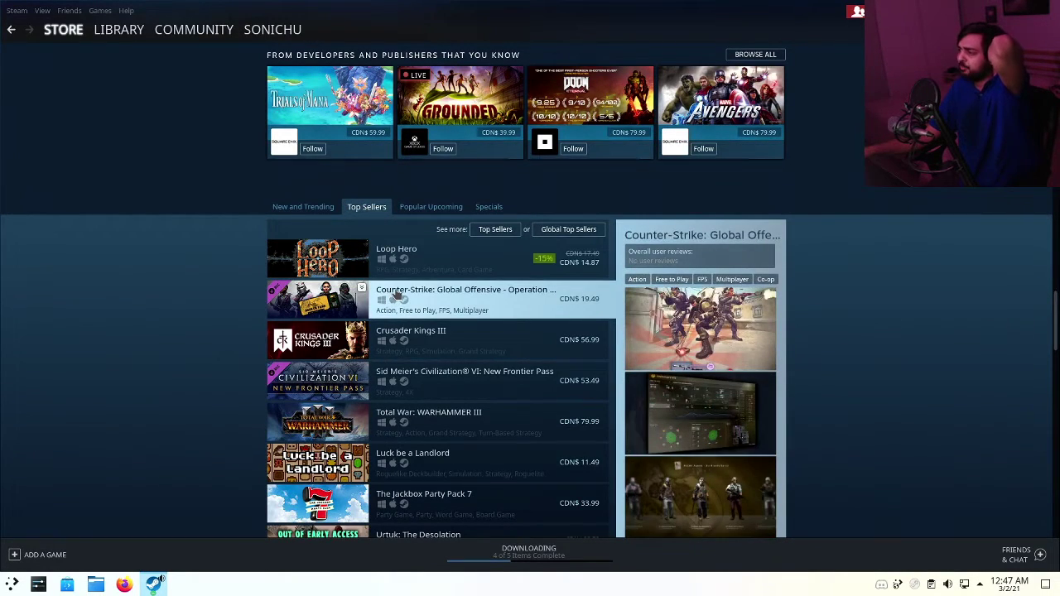
pyautogui.click(431, 208)
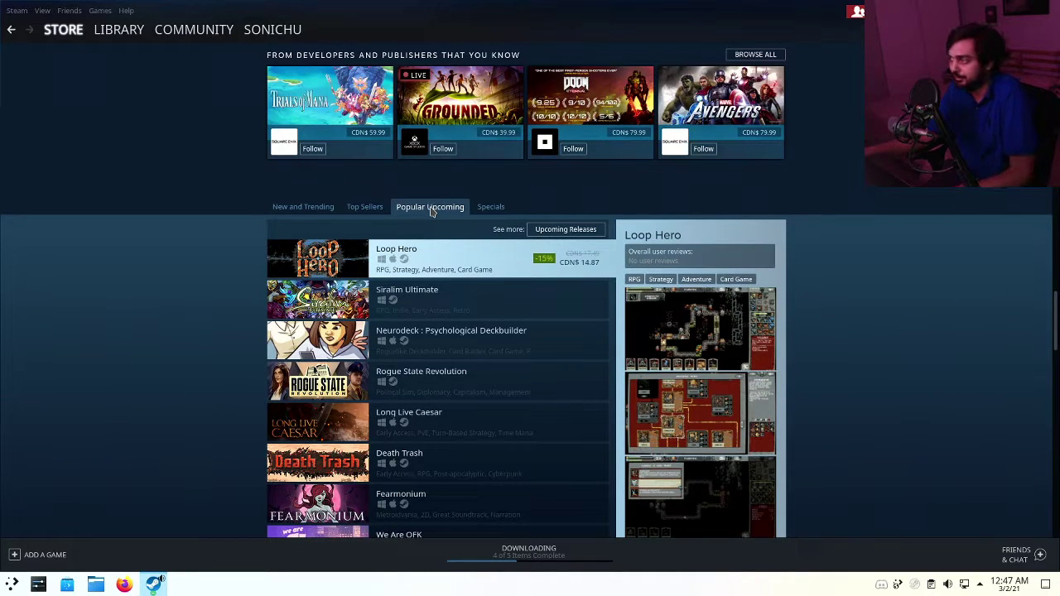
pyautogui.click(489, 206)
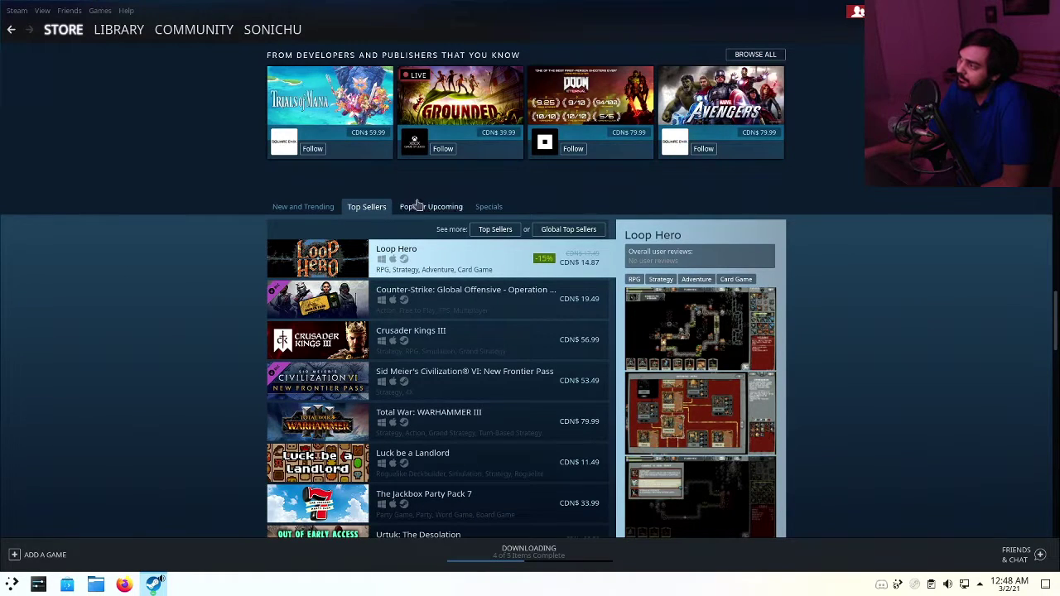
pyautogui.moveTo(501, 207)
pyautogui.moveTo(465, 208)
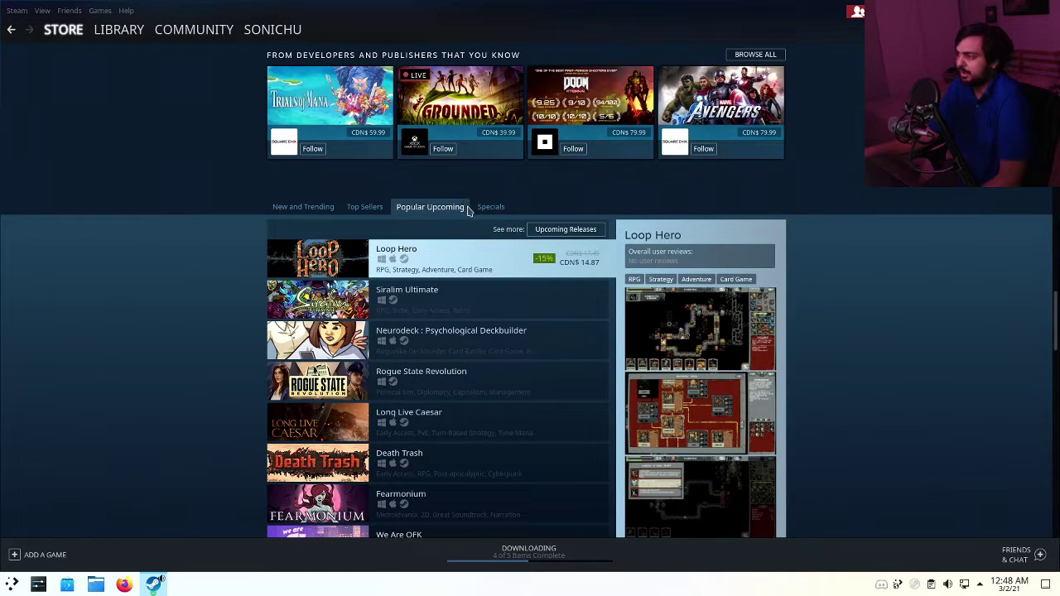
pyautogui.moveTo(343, 205); pyautogui.dragTo(331, 225)
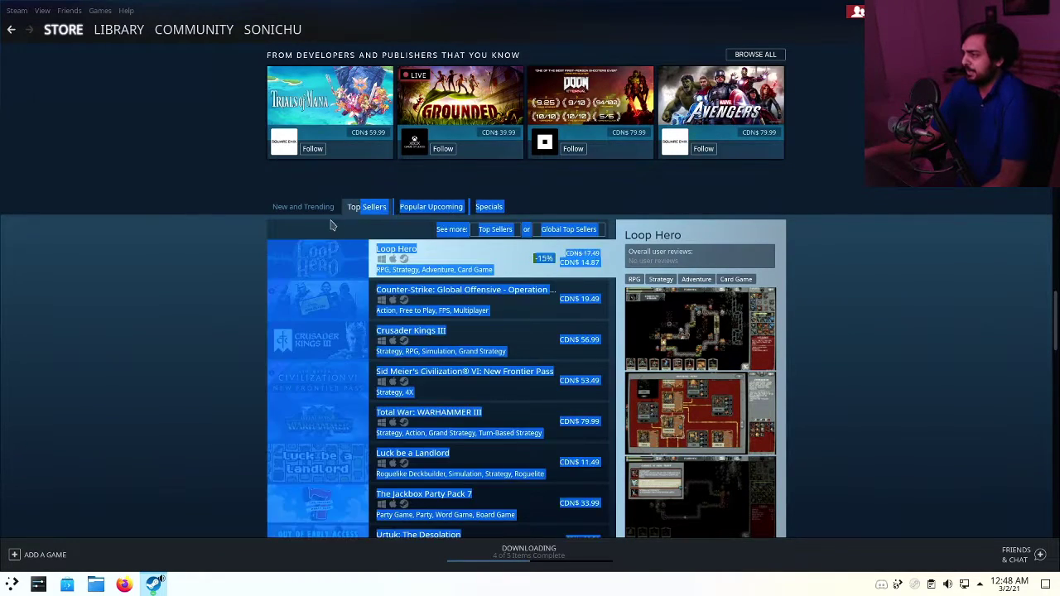
pyautogui.click(289, 206)
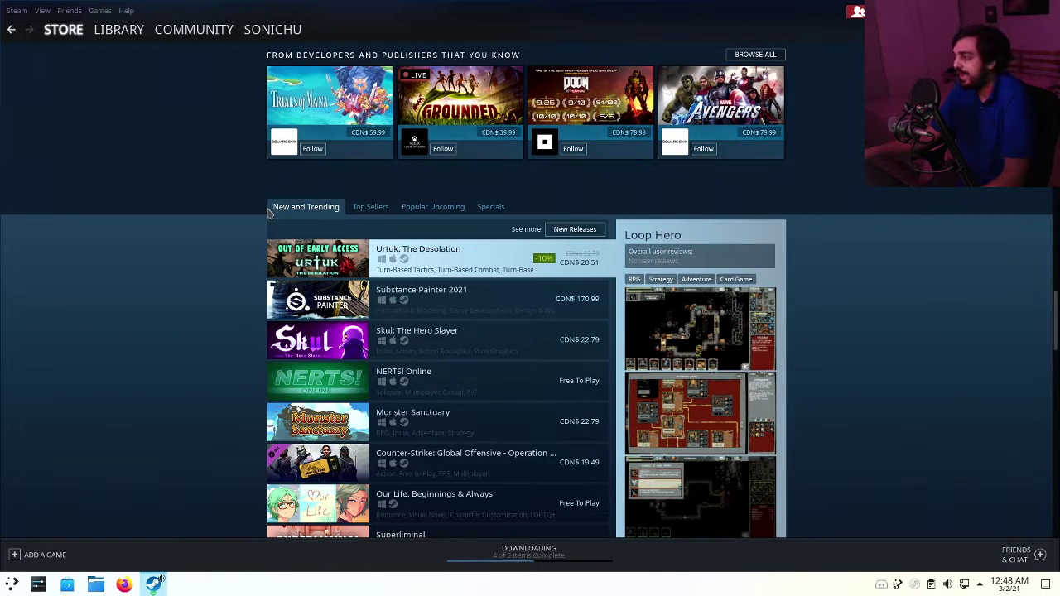
# - View the downloads list and launch Halo: The Master Chief Collection, accepting the Steam Play compatibility notice
pyautogui.click(532, 548)
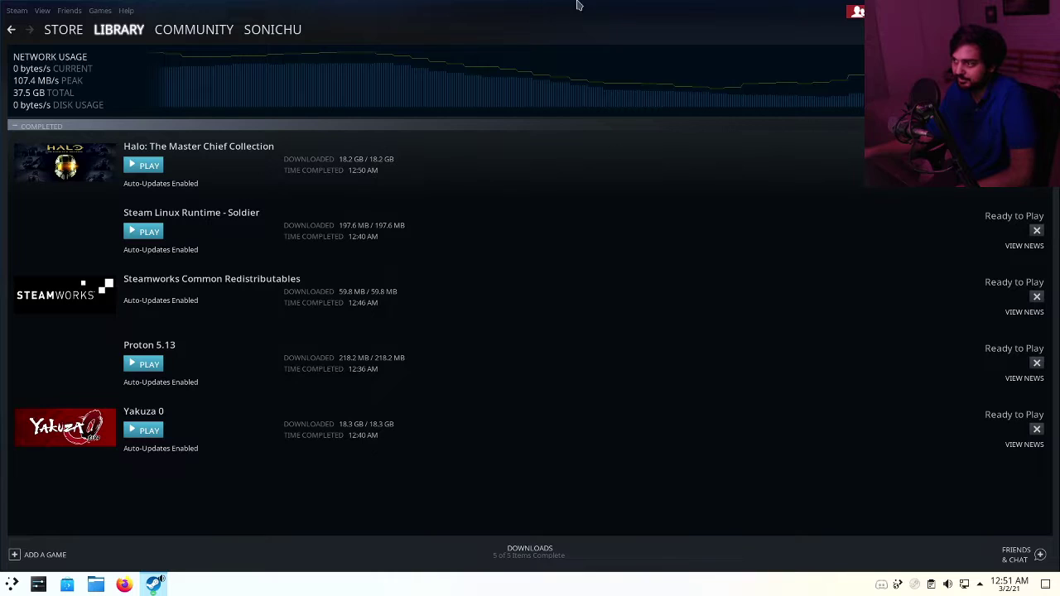
pyautogui.moveTo(530, 4); pyautogui.dragTo(394, 56)
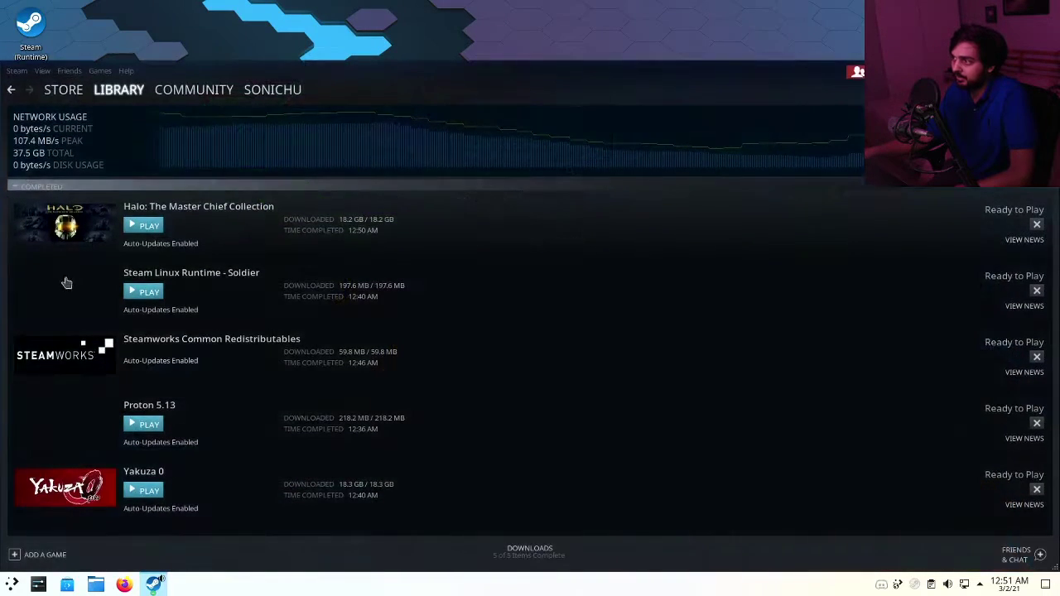
pyautogui.click(142, 226)
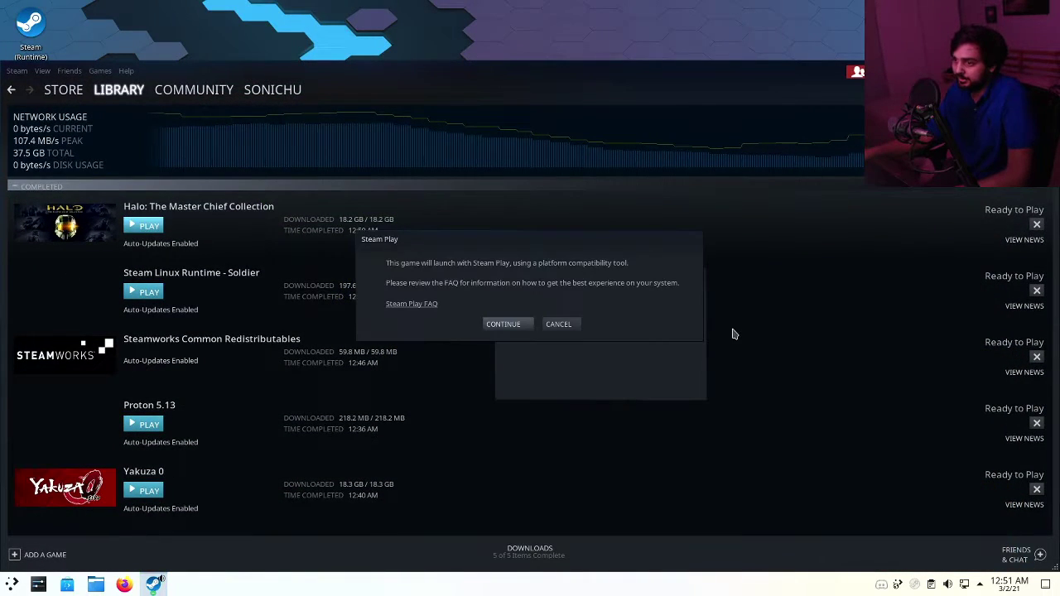
pyautogui.click(494, 328)
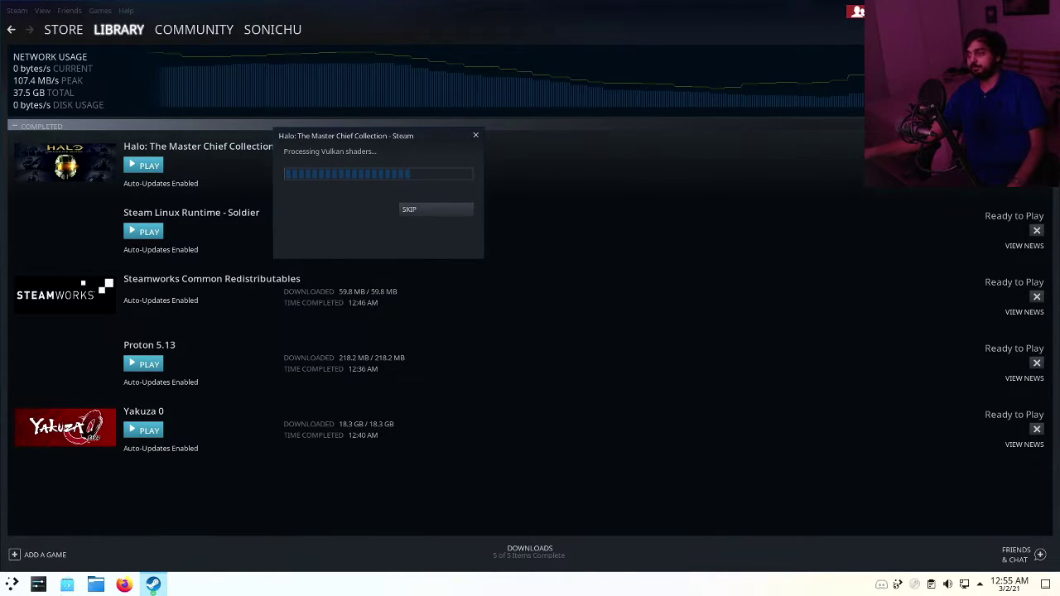
# - Open Konsole, run bashtop, and tile its window to the left half of the desktop
pyautogui.click(12, 585)
pyautogui.write('kon')
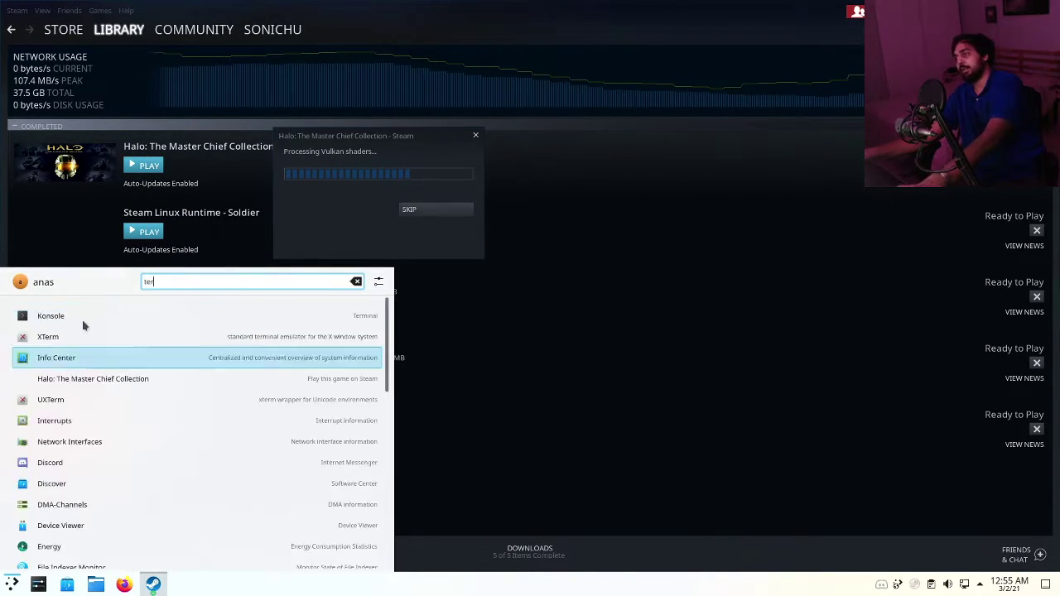
pyautogui.press('Return')
pyautogui.write('bashtop')
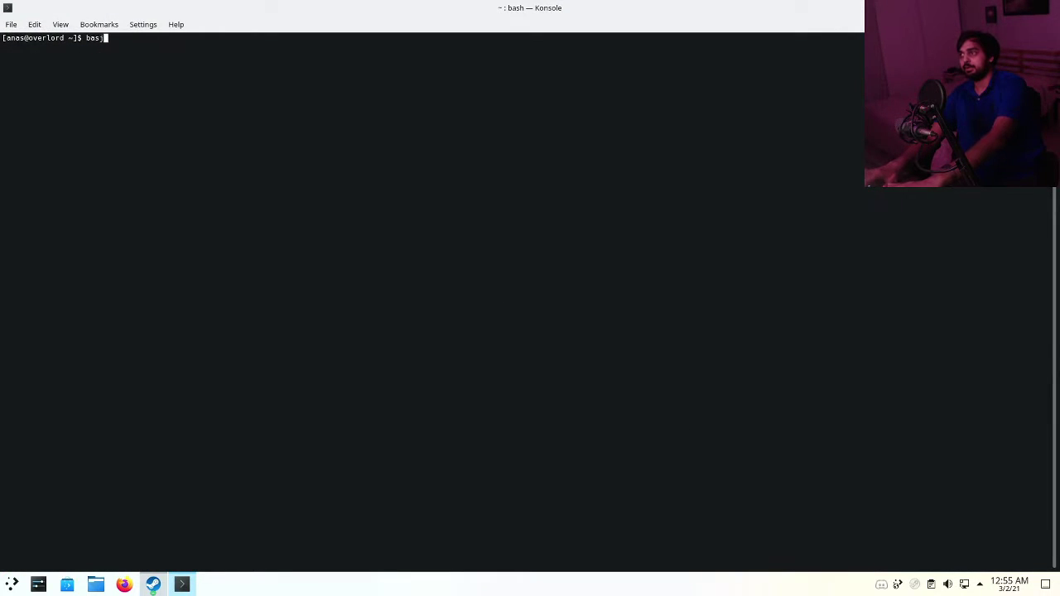
pyautogui.press('Return')
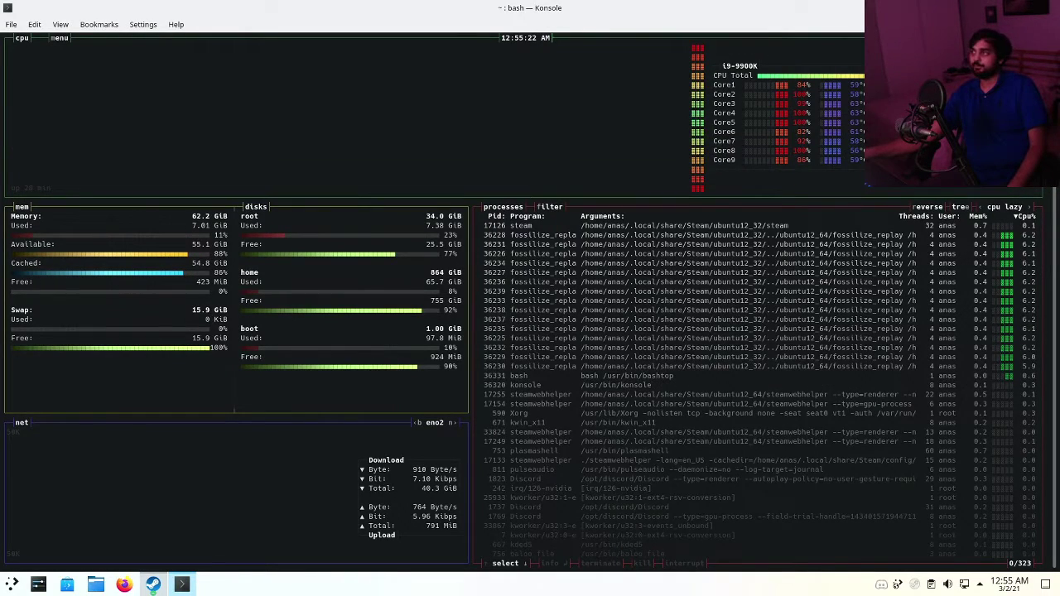
pyautogui.doubleClick(535, 8)
pyautogui.press('super+Left')
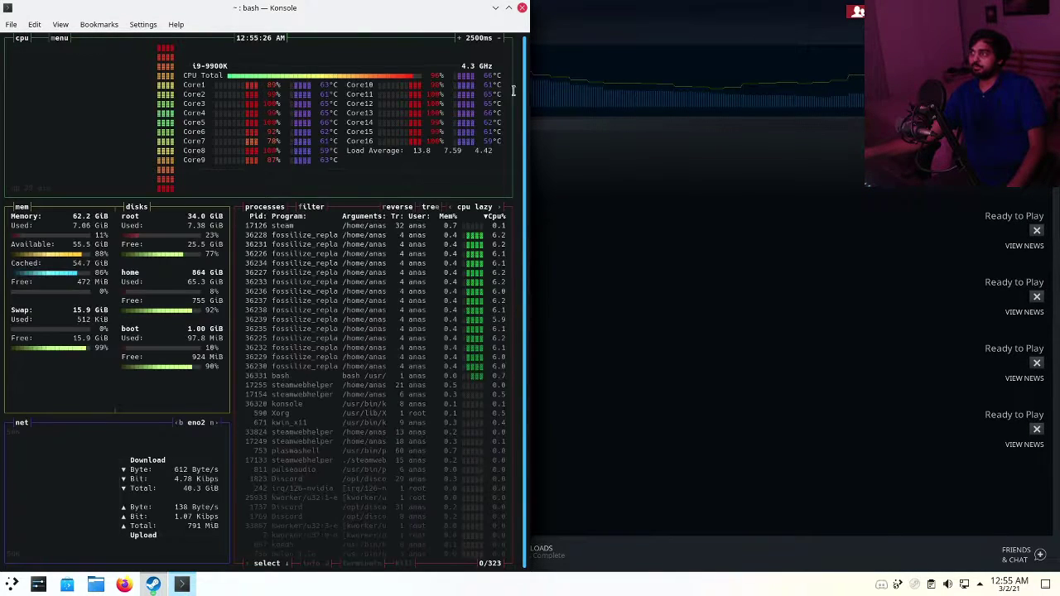
# - Examine the total and per-core CPU load in bashtop, and minimize the terminal window
pyautogui.moveTo(415, 63); pyautogui.dragTo(437, 91)
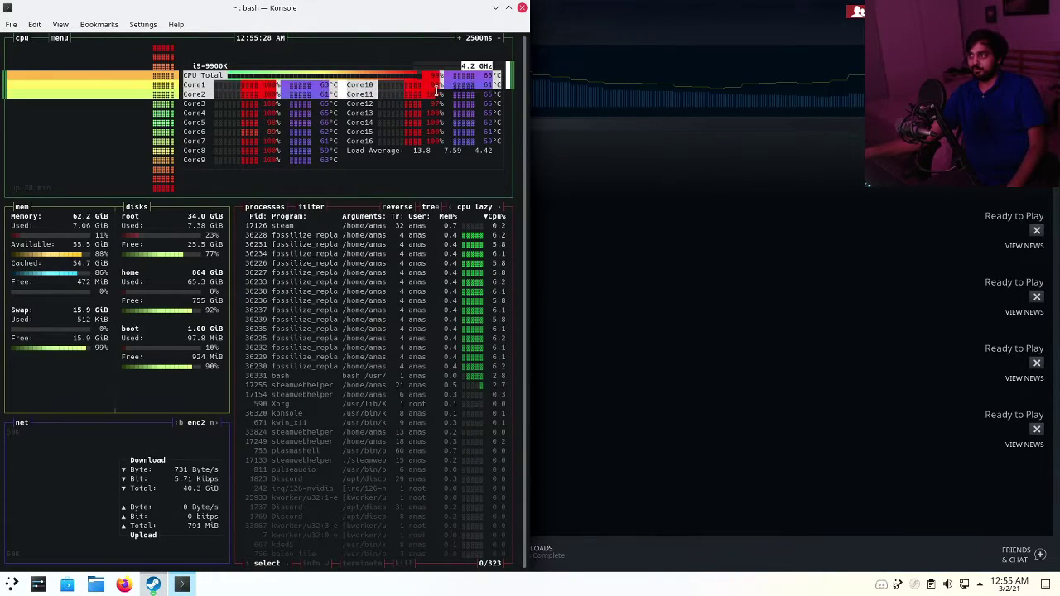
pyautogui.moveTo(426, 385); pyautogui.dragTo(384, 186)
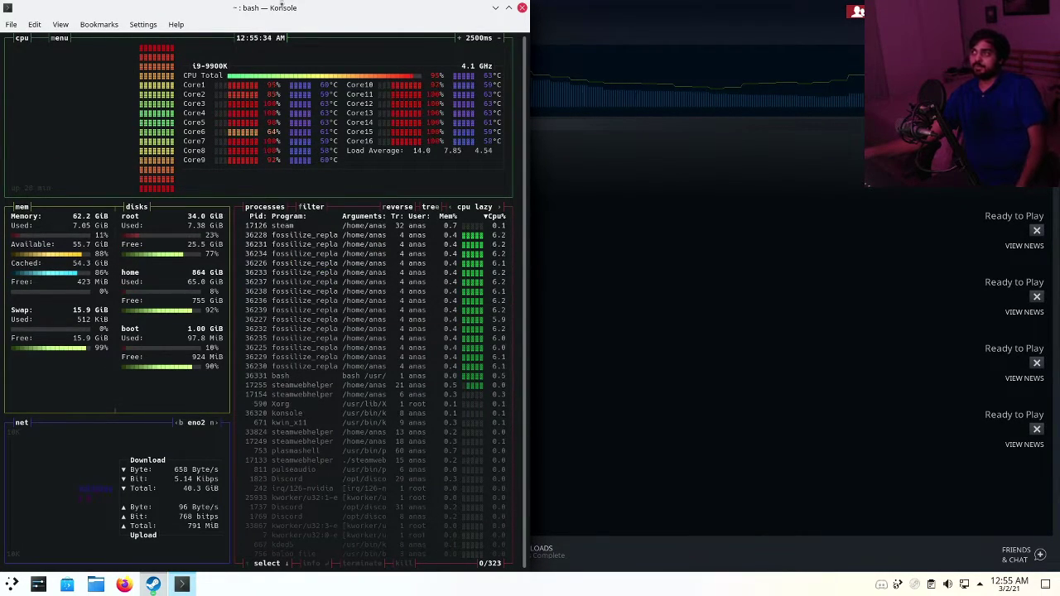
pyautogui.moveTo(347, 85); pyautogui.dragTo(406, 162)
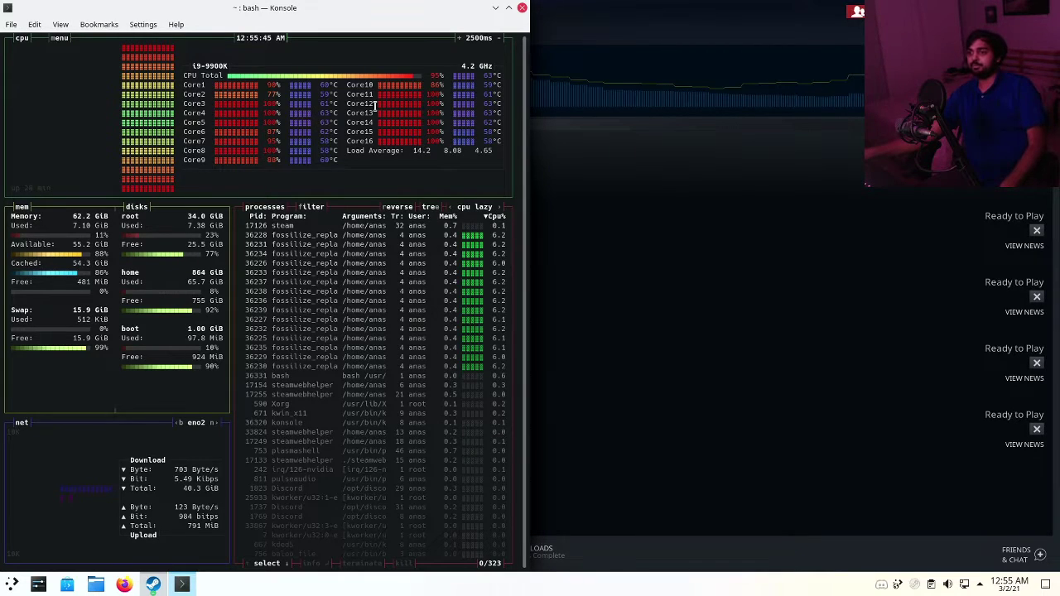
pyautogui.click(495, 9)
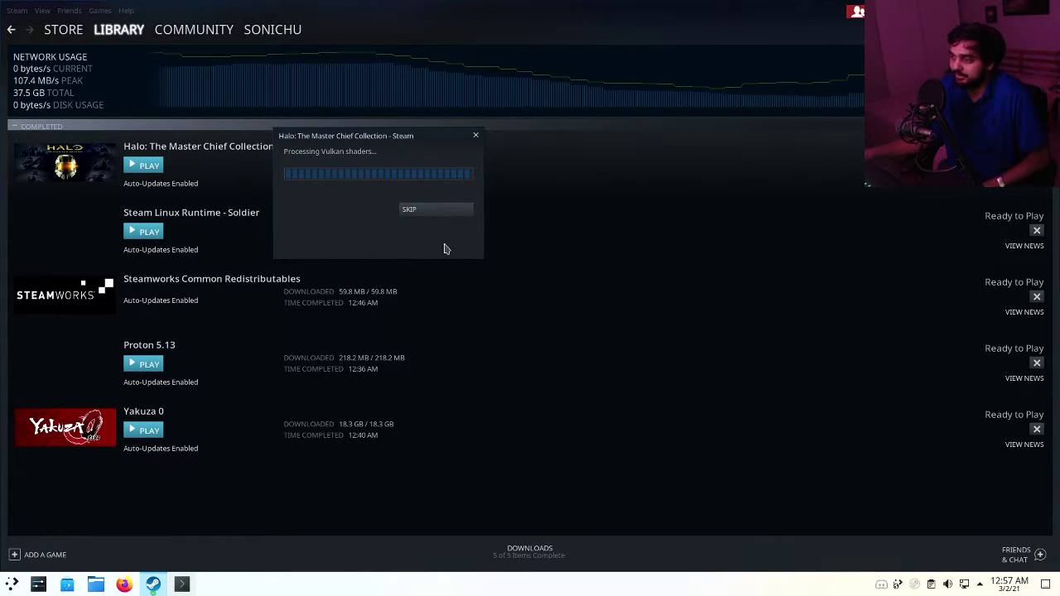
# - Bring the bashtop terminal back up and check the CPU load and available memory
pyautogui.click(24, 585)
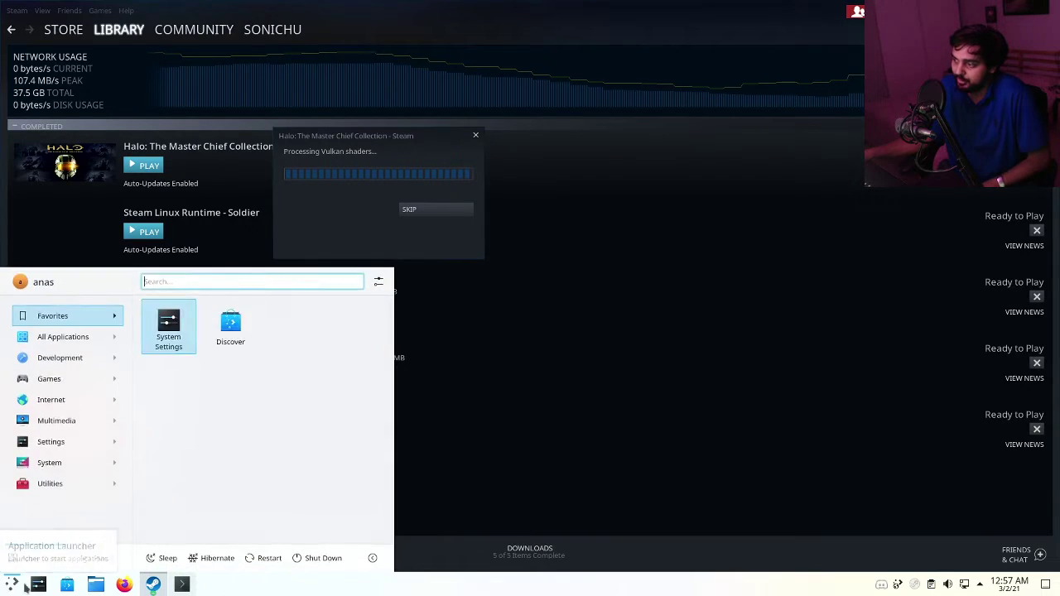
pyautogui.click(181, 585)
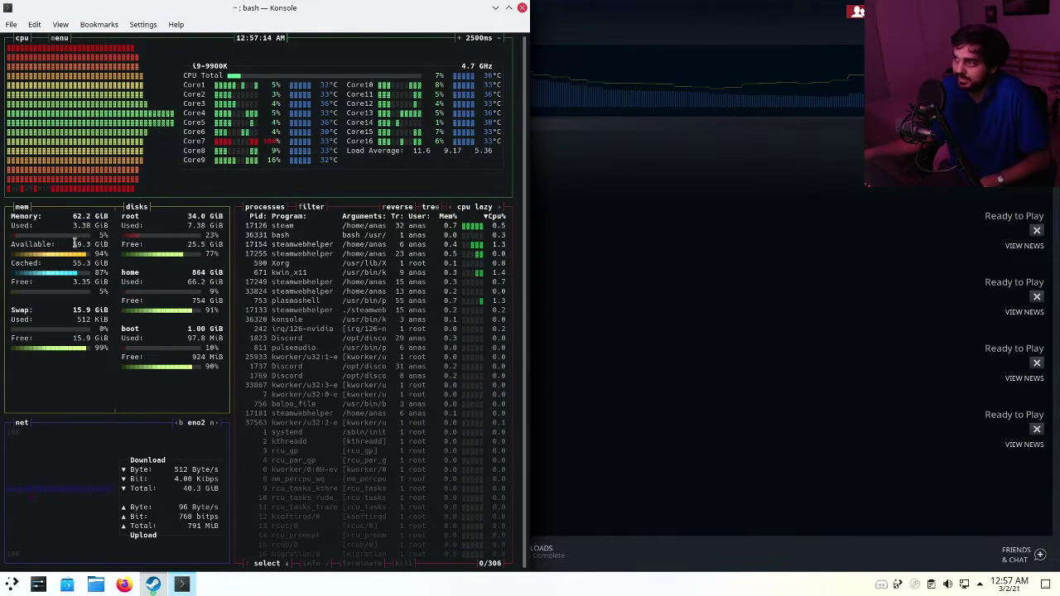
pyautogui.moveTo(74, 243); pyautogui.dragTo(92, 242)
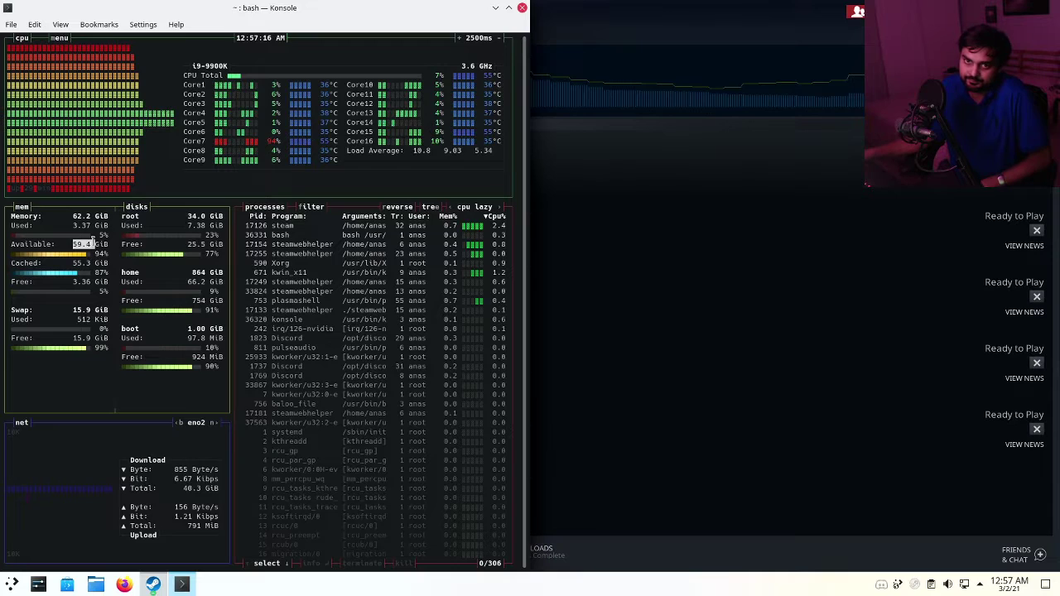
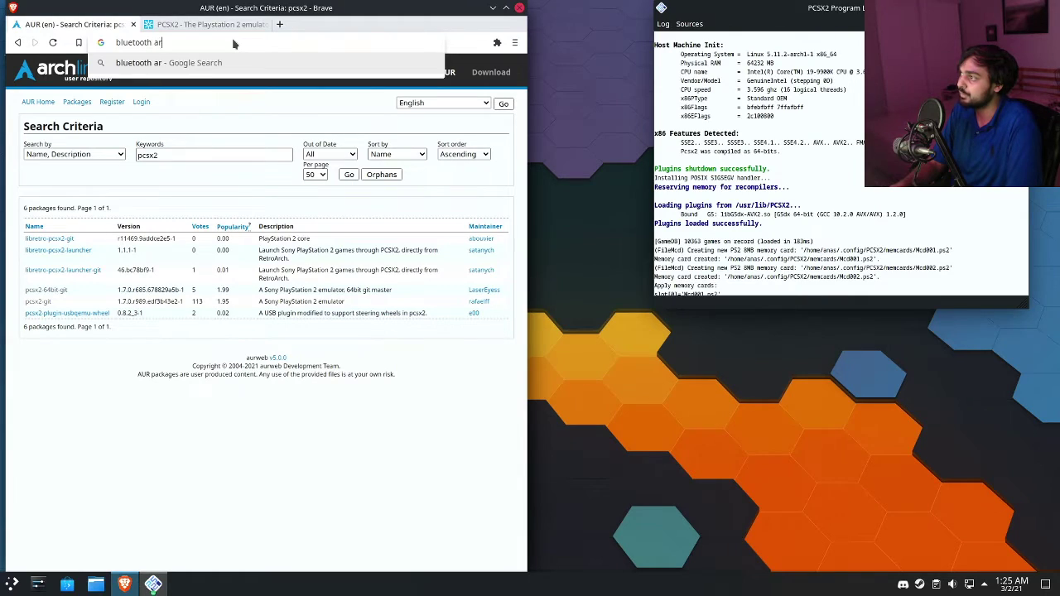
# - Search the web in Brave for "bluetooth arch linux" and open the Installation section of the ArchWiki Bluetooth article
pyautogui.press('Return')
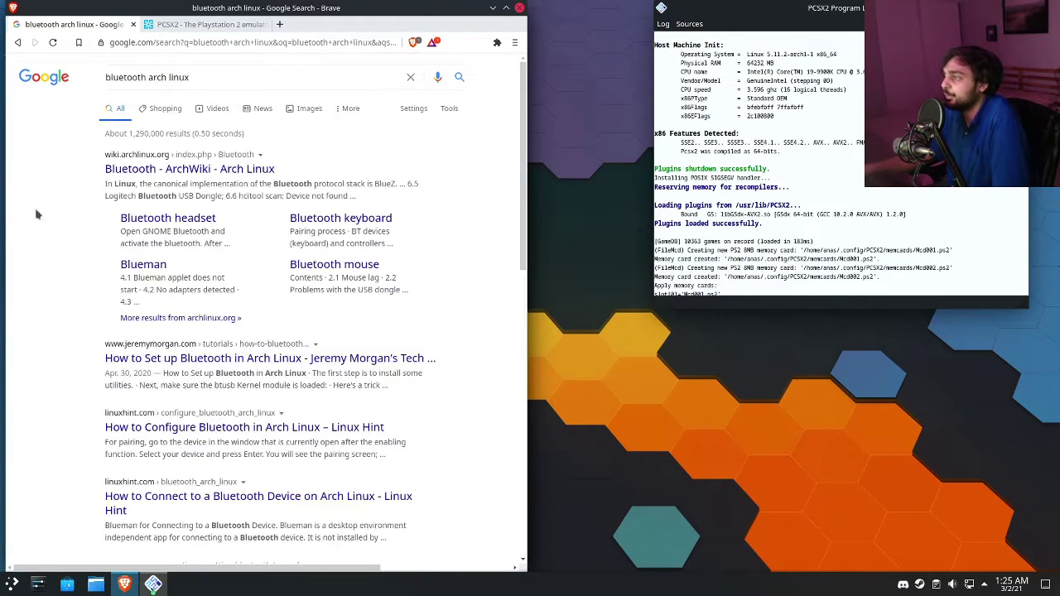
pyautogui.click(210, 175)
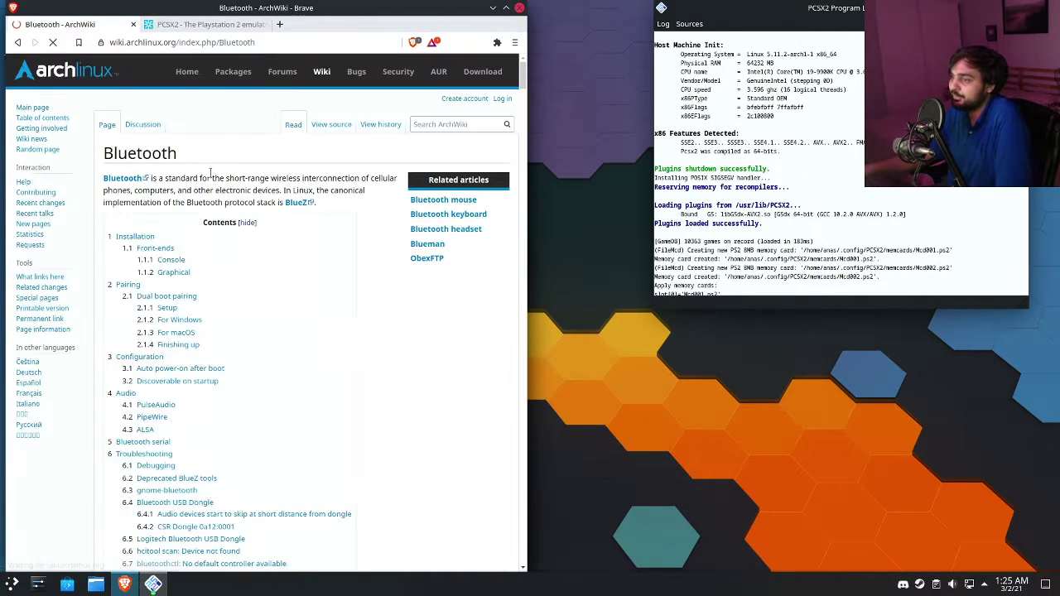
pyautogui.click(135, 237)
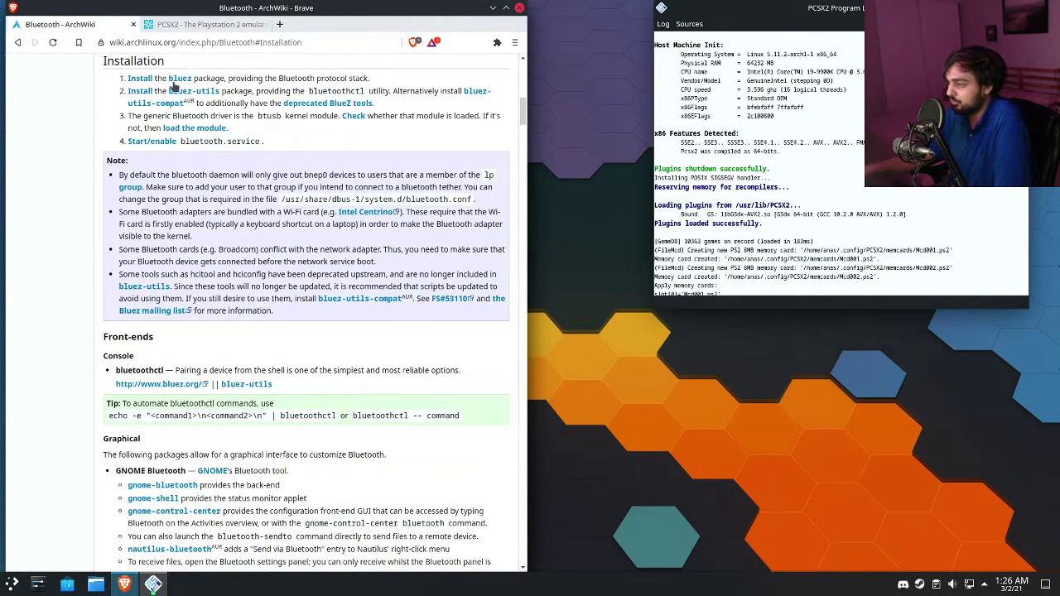
pyautogui.click(12, 584)
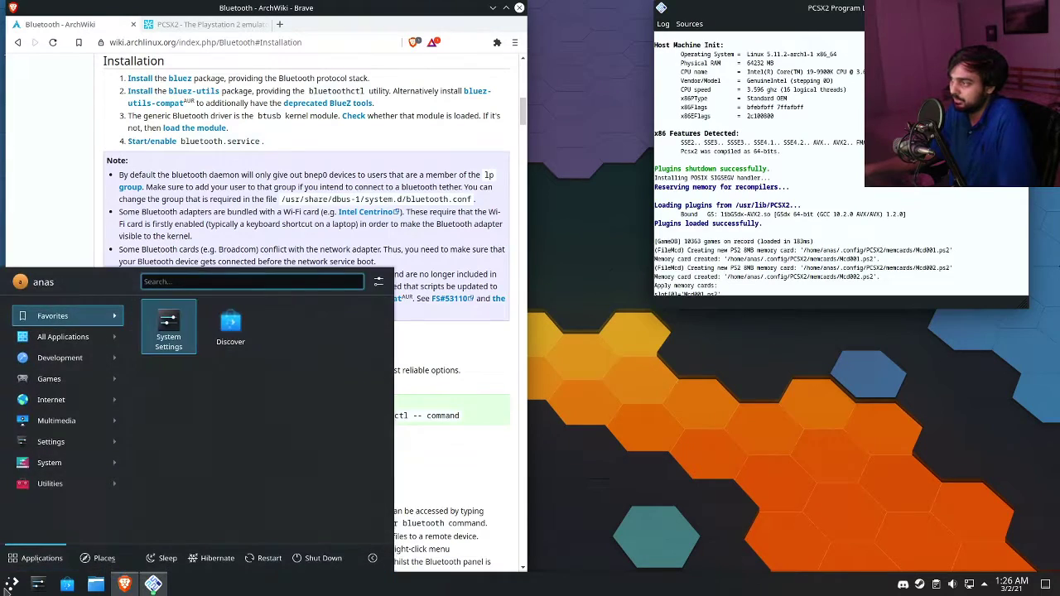
pyautogui.write('ter')
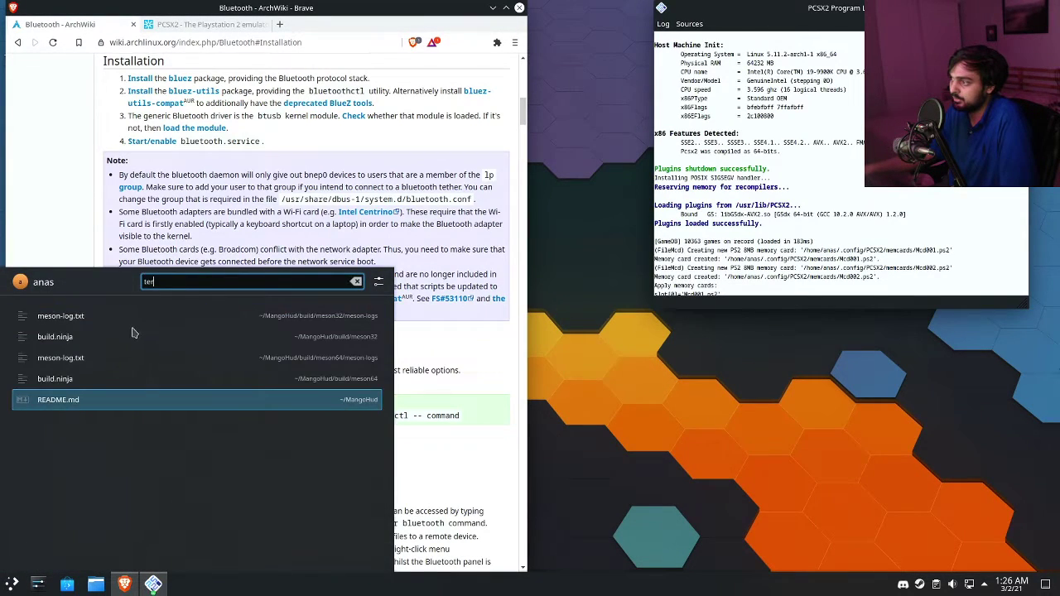
pyautogui.press('Escape')
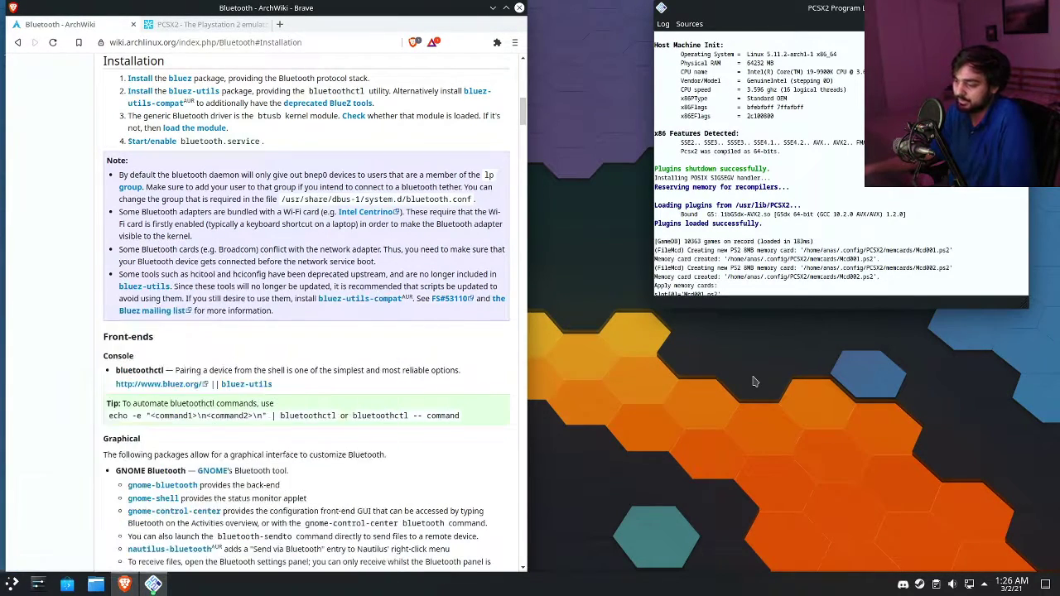
# - Find the terminal with the application search "ter", launch Konsole, and pin it to the taskbar
pyautogui.press('super')
pyautogui.write('ter')
pyautogui.click(52, 321)
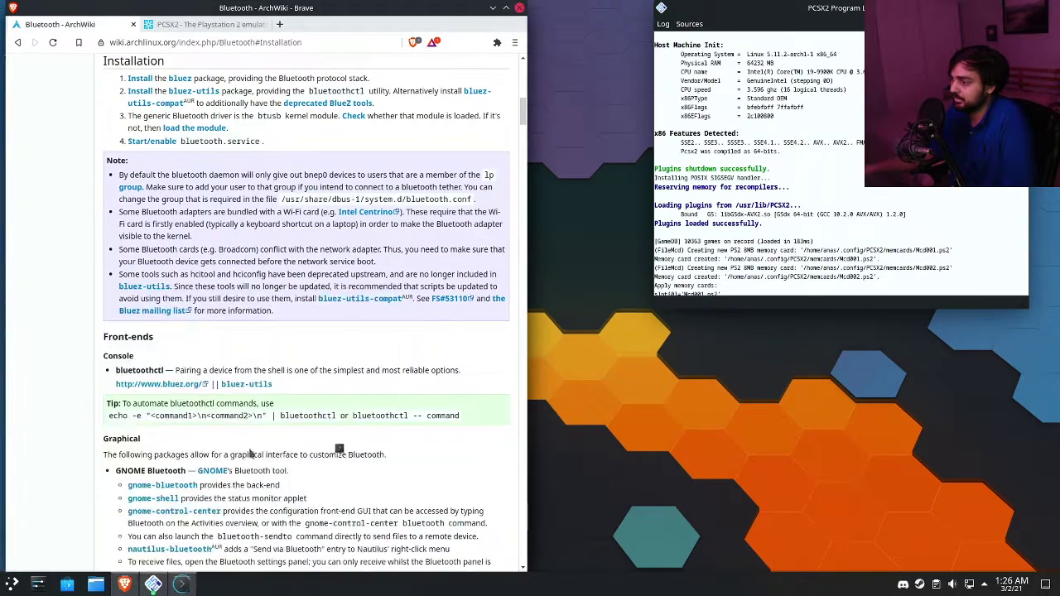
pyautogui.rightClick(182, 584)
pyautogui.click(221, 550)
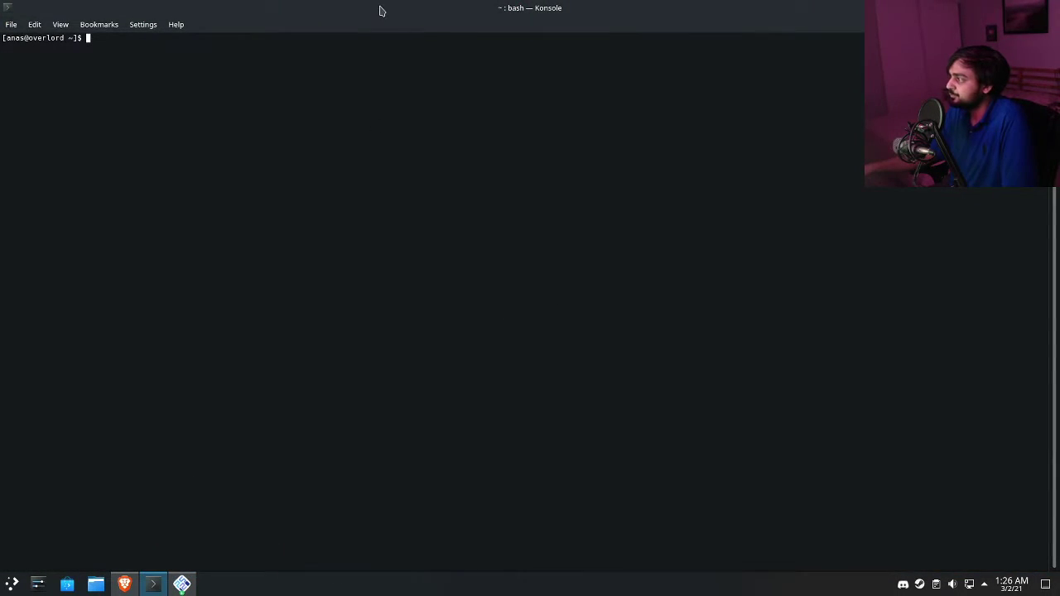
# - Un-maximize the Konsole window and install bluez and bluez-utils with sudo pacman -S, entering the root password and accepting the installation
pyautogui.doubleClick(381, 6)
pyautogui.write('sudo pam')
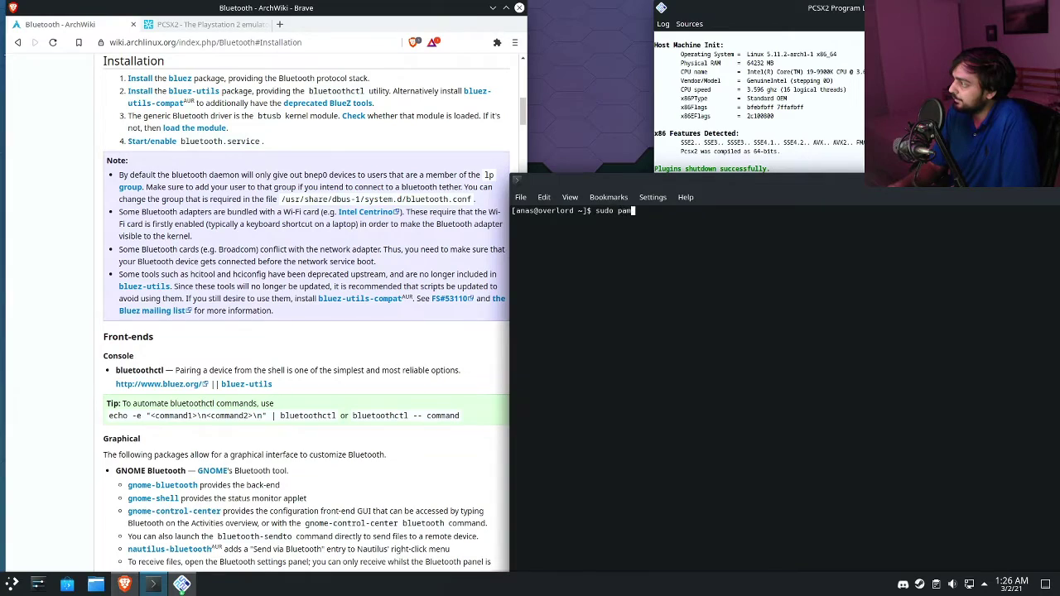
pyautogui.write('man -S bluez bluez-utils')
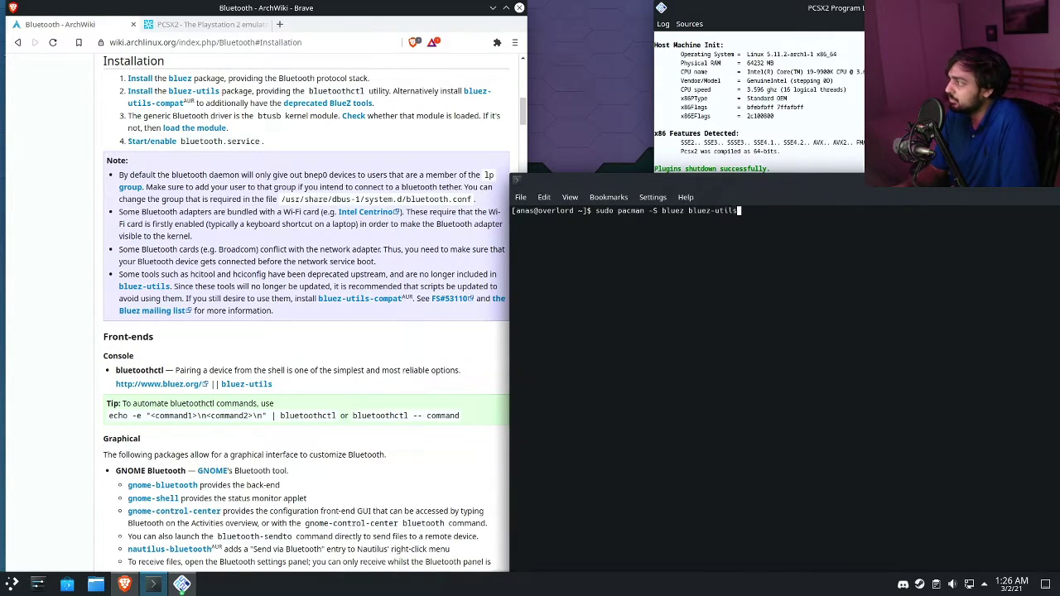
pyautogui.press('Return')
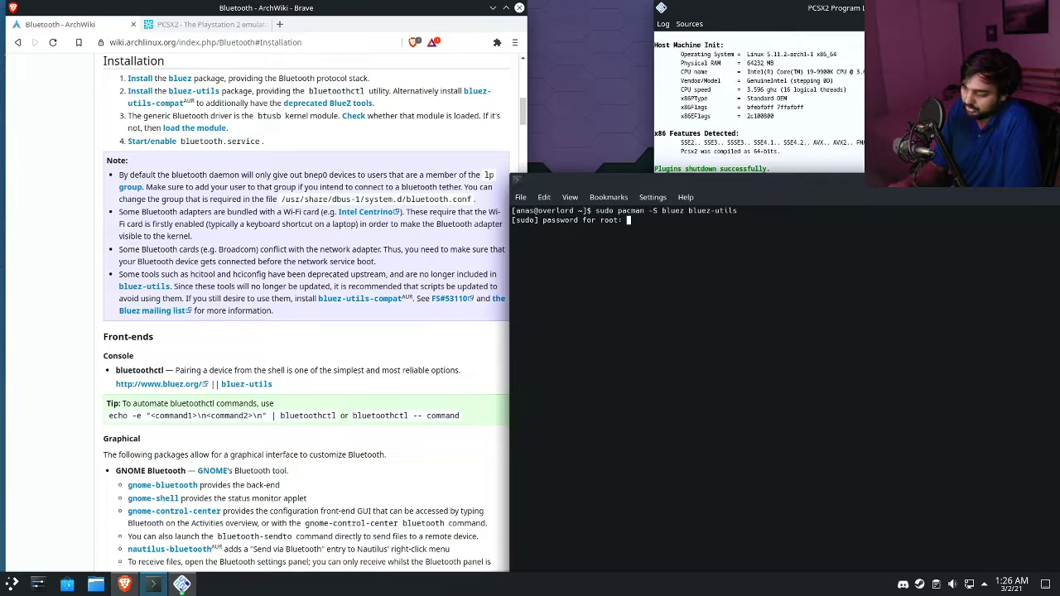
pyautogui.press('Return')
pyautogui.write('y')
pyautogui.press('Return')
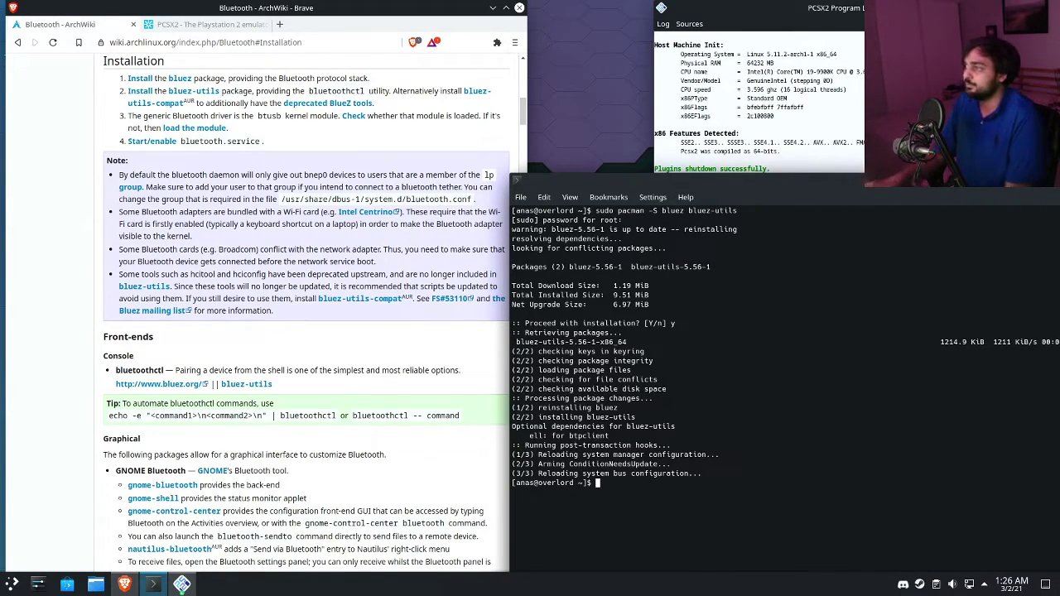
pyautogui.write('sud')
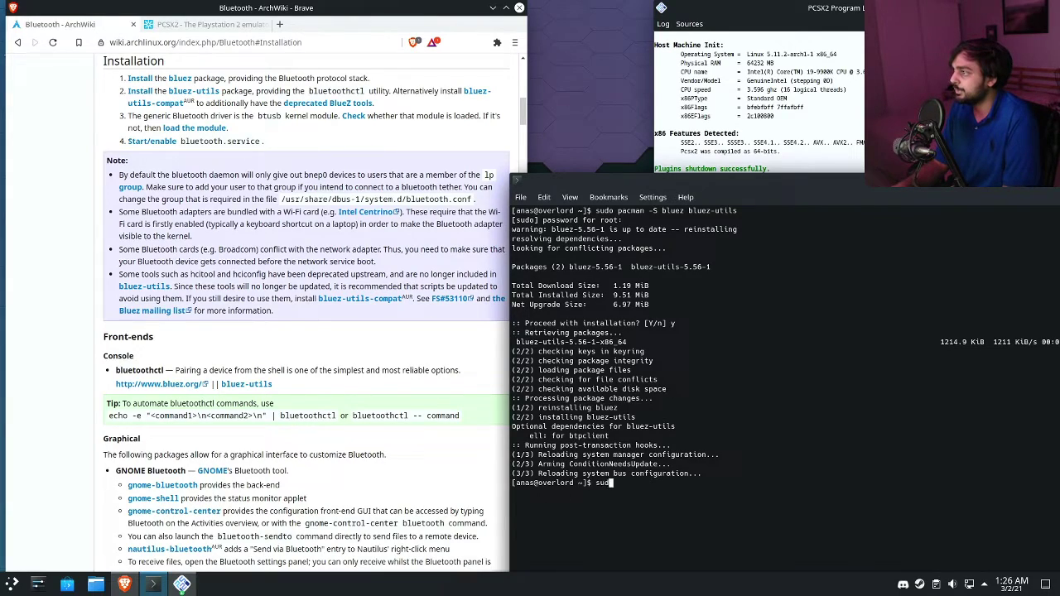
pyautogui.write('o ')
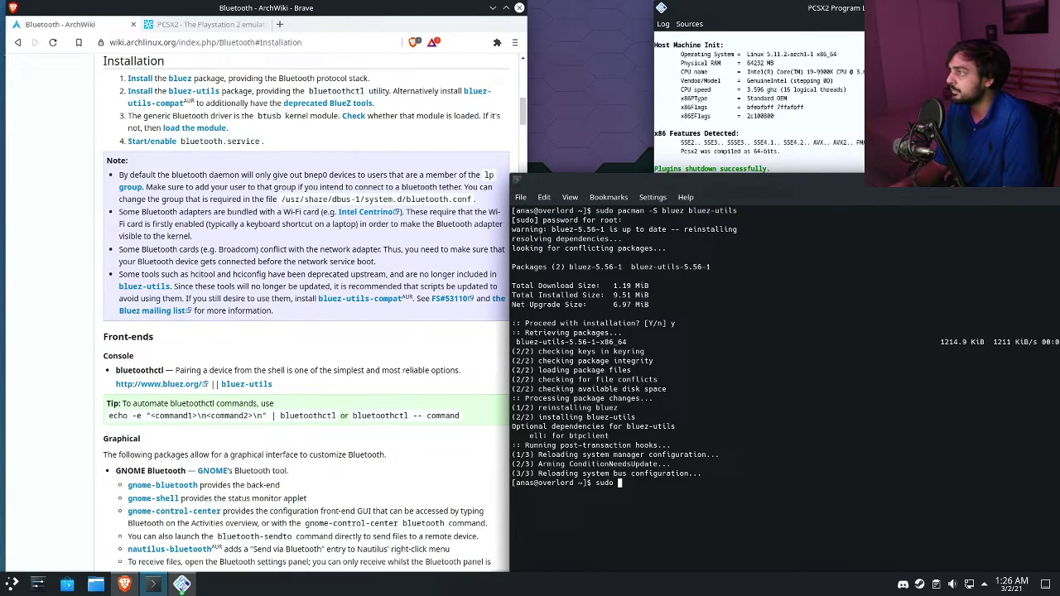
pyautogui.write('pacman')
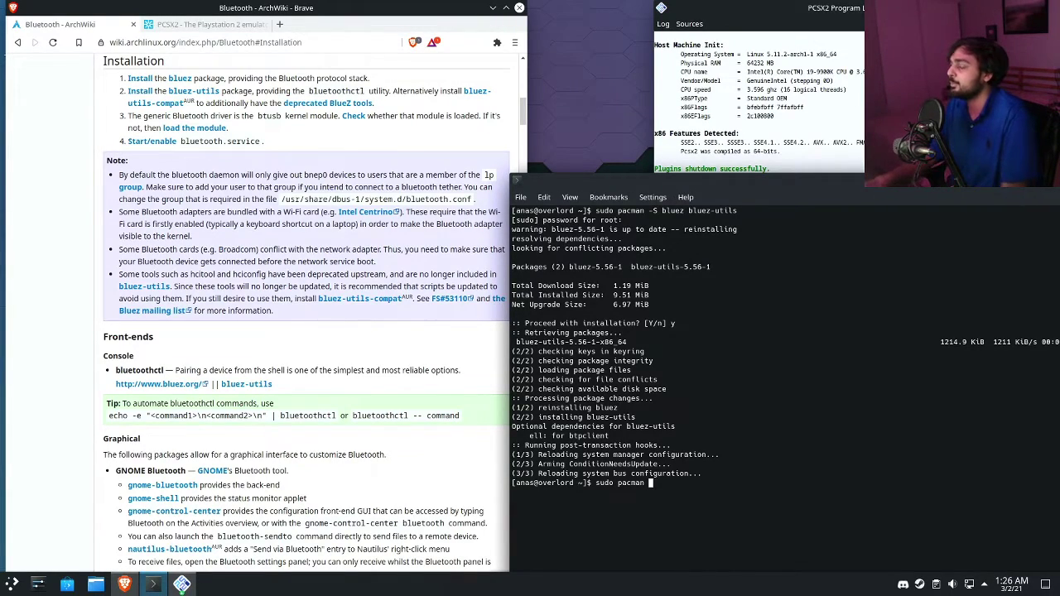
pyautogui.press('BackSpace')
pyautogui.press('BackSpace')
pyautogui.press('BackSpace')
pyautogui.press('BackSpace')
pyautogui.press('BackSpace')
pyautogui.press('BackSpace')
pyautogui.press('BackSpace')
pyautogui.press('BackSpace')
pyautogui.press('BackSpace')
pyautogui.press('BackSpace')
pyautogui.press('BackSpace')
pyautogui.press('BackSpace')
pyautogui.press('BackSpace')
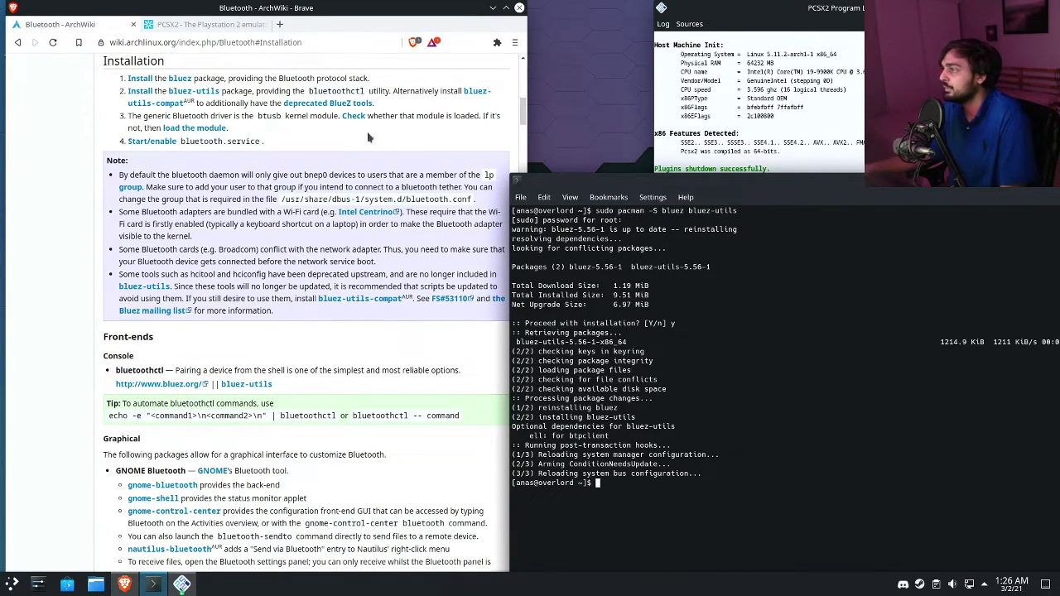
# - Open the wiki's linked instructions for checking kernel modules in a new tab, and list the loaded modules with lsmod
pyautogui.middleClick(354, 116)
pyautogui.click(181, 24)
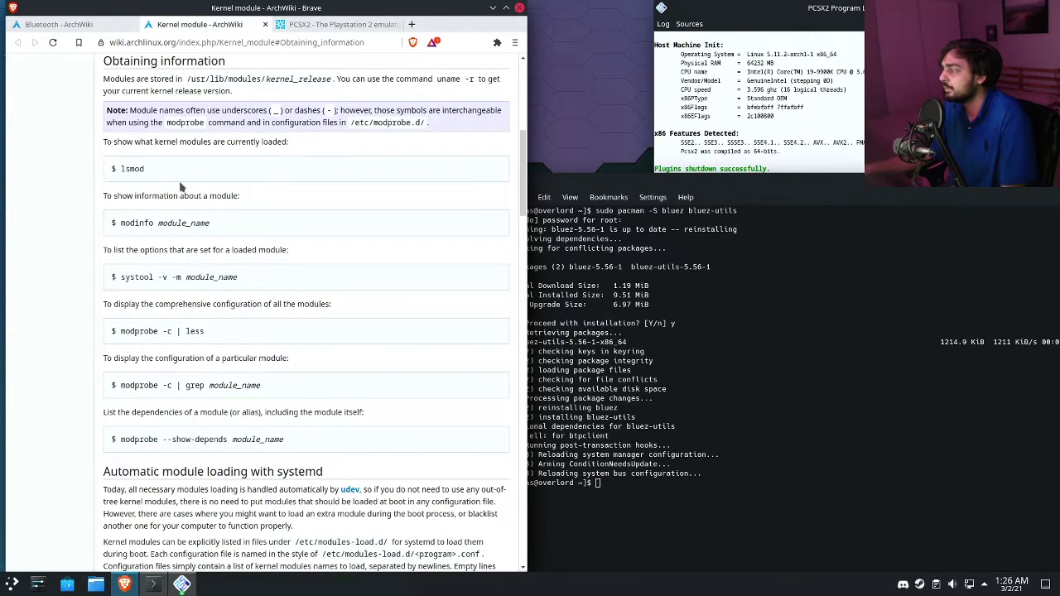
pyautogui.click(839, 453)
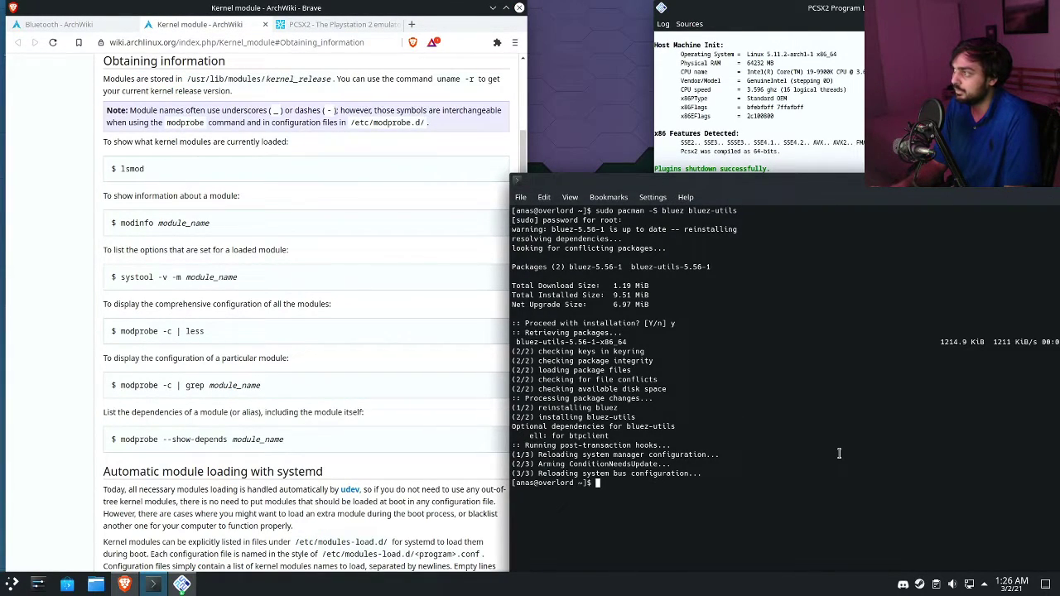
pyautogui.write('lsmod')
pyautogui.press('Return')
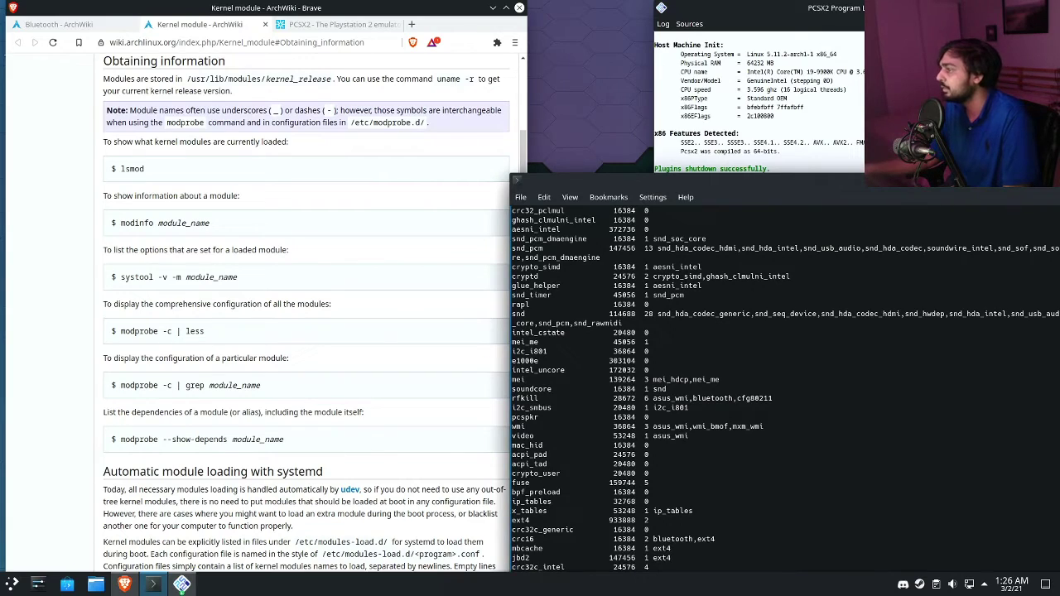
pyautogui.scroll(9, 748, 404)
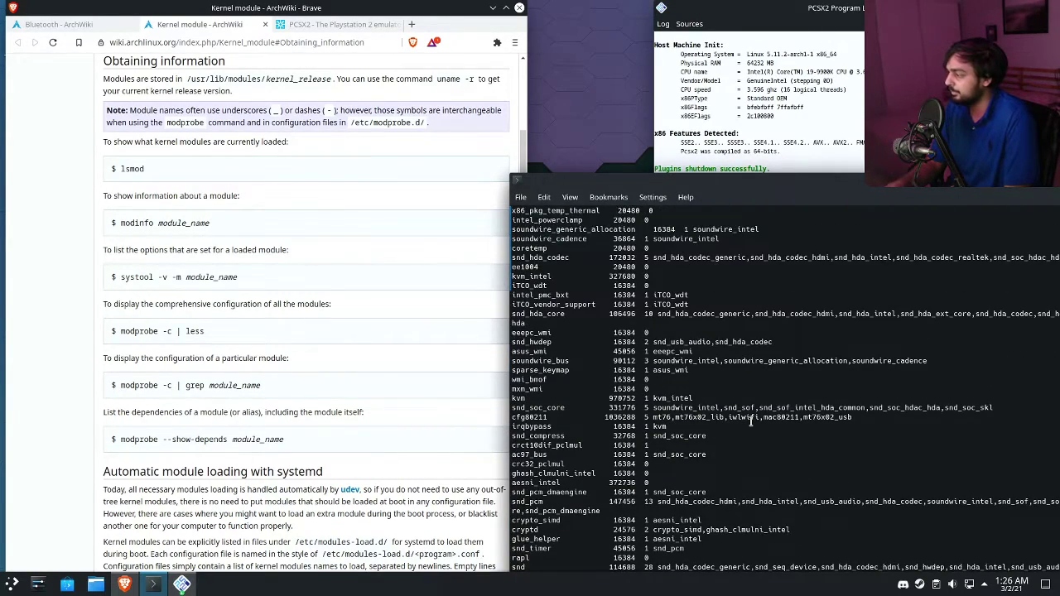
pyautogui.scroll(-9, 751, 421)
pyautogui.hotkey('ctrl', 'l')
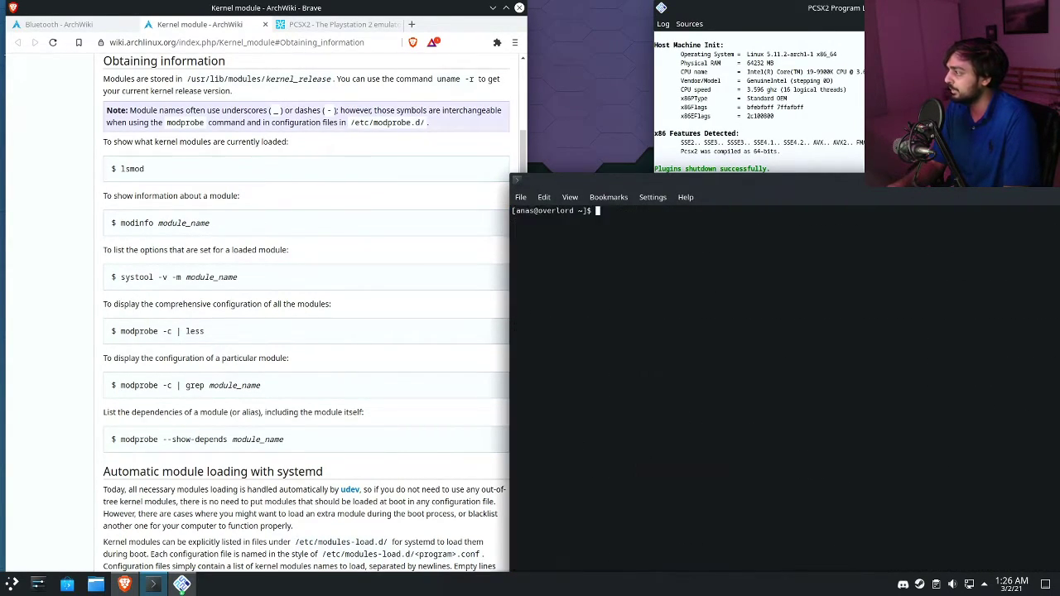
# - Run modinfo btusb in the terminal, examine the module's details in full, and clear the output
pyautogui.write('modinfo')
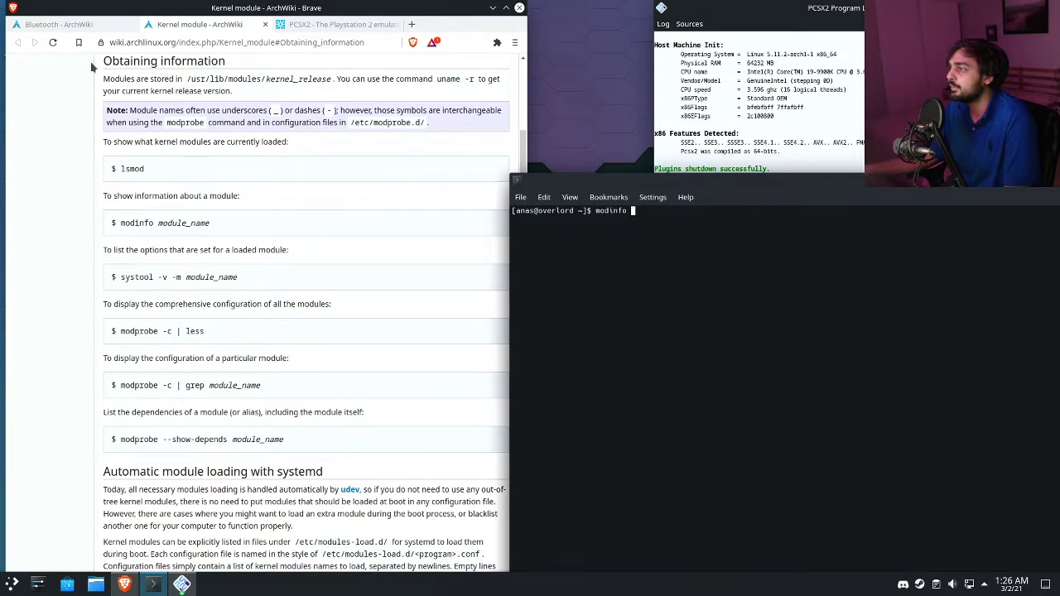
pyautogui.click(87, 29)
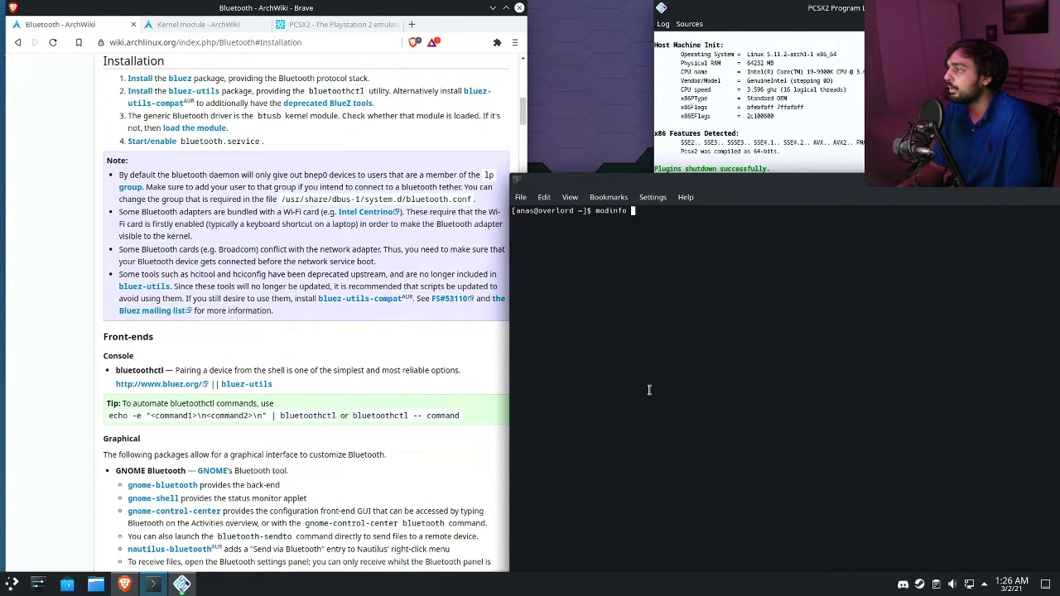
pyautogui.write('bt')
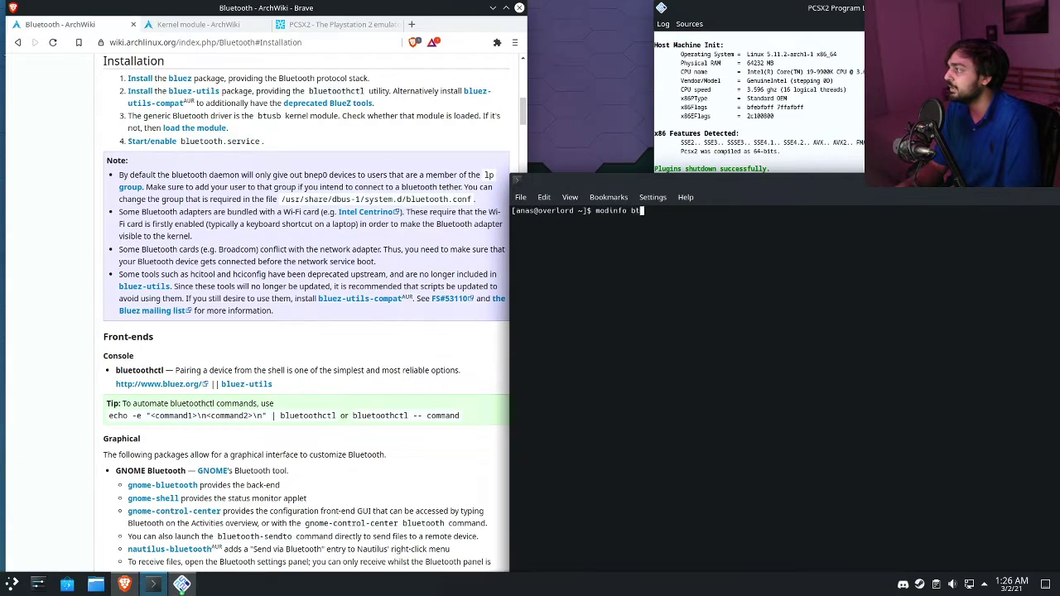
pyautogui.write('usb')
pyautogui.press('Return')
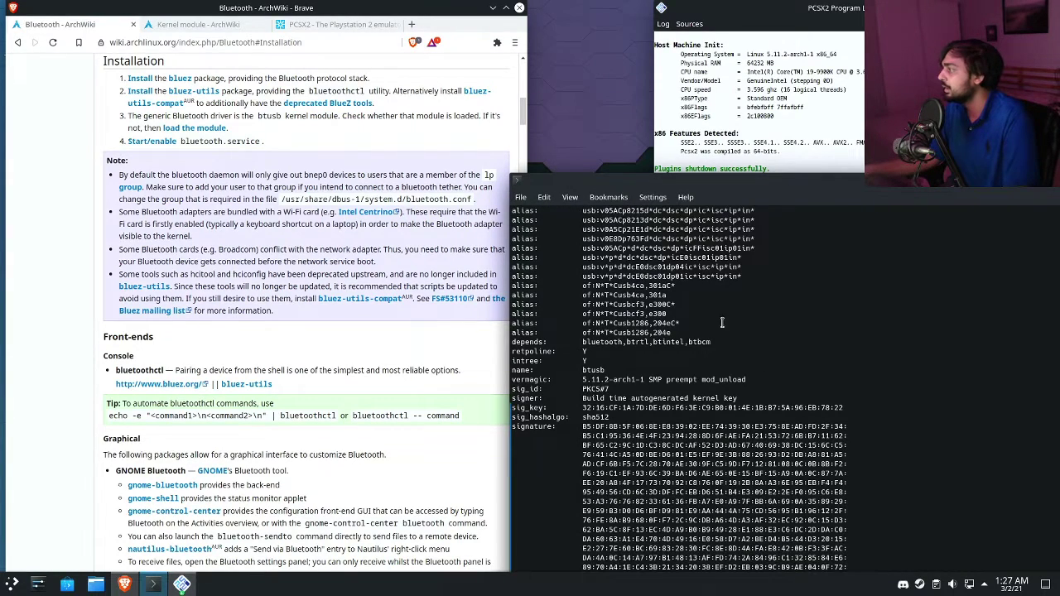
pyautogui.scroll(15, 721, 323)
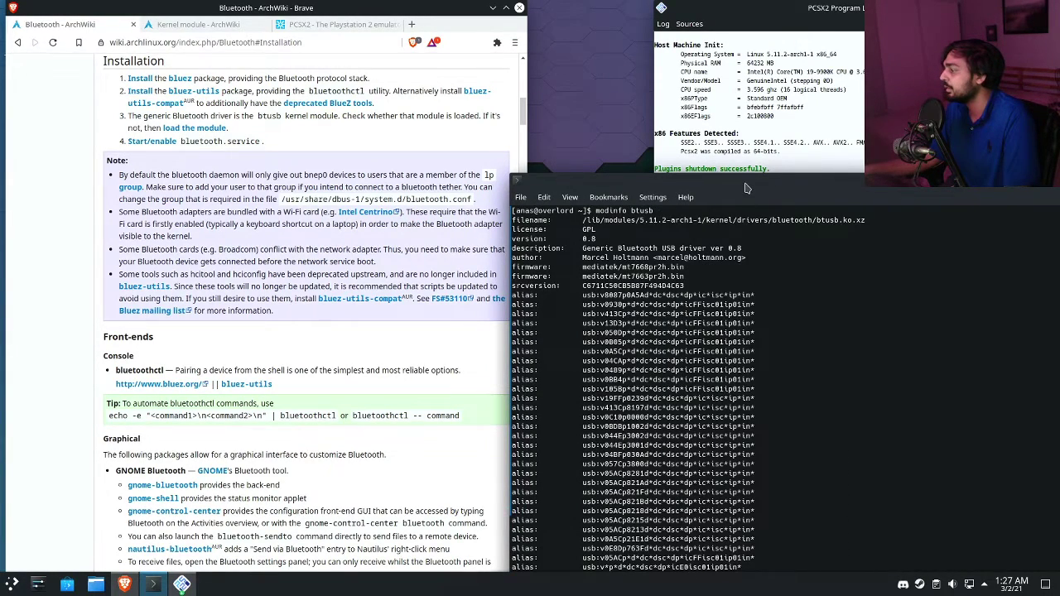
pyautogui.moveTo(748, 184); pyautogui.dragTo(652, 7)
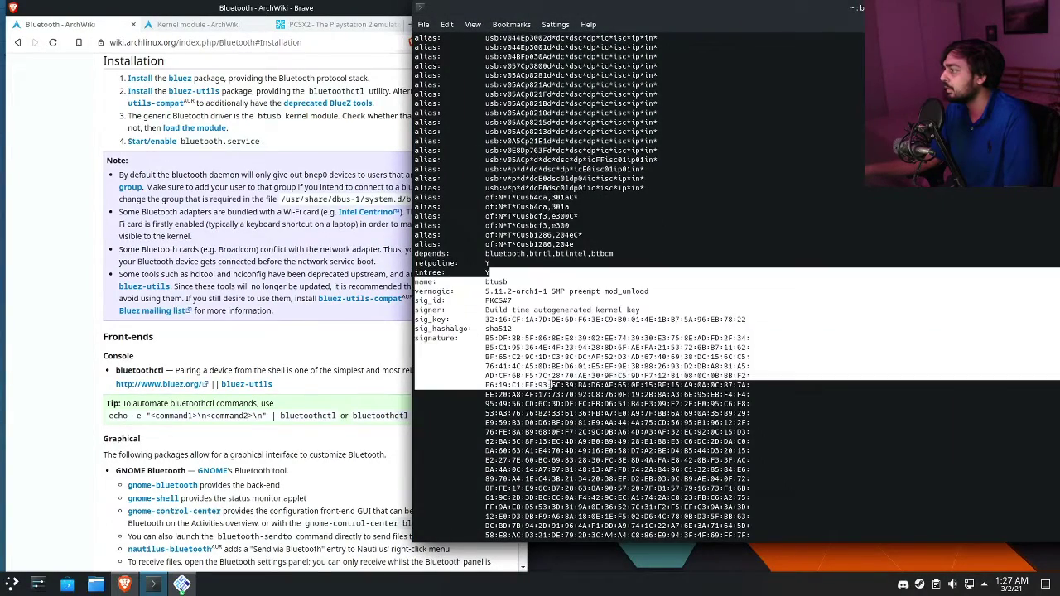
pyautogui.scroll(-3, 580, 414)
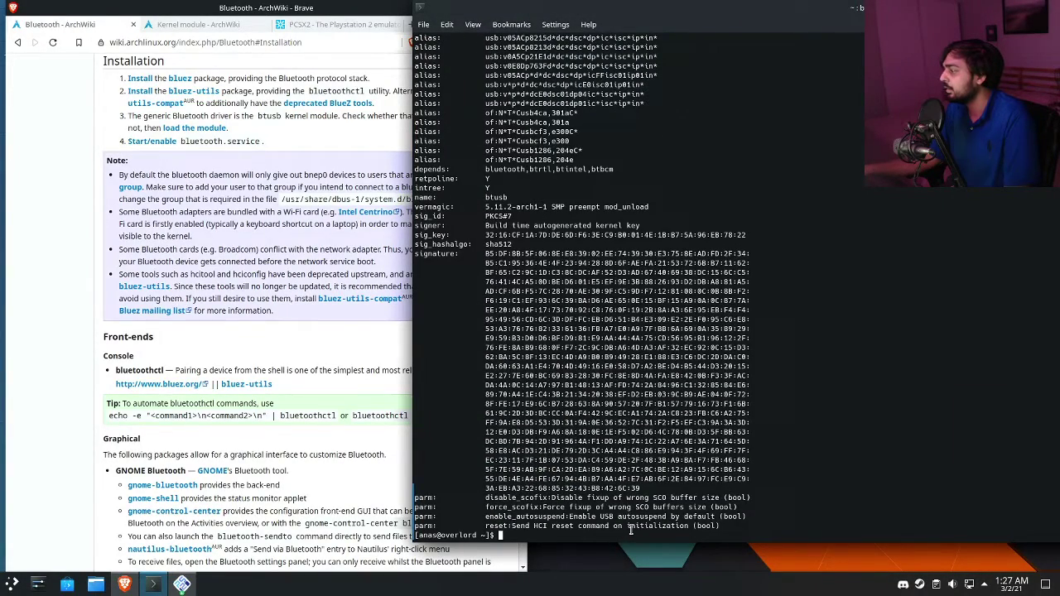
pyautogui.scroll(10, 792, 518)
pyautogui.scroll(5, 793, 518)
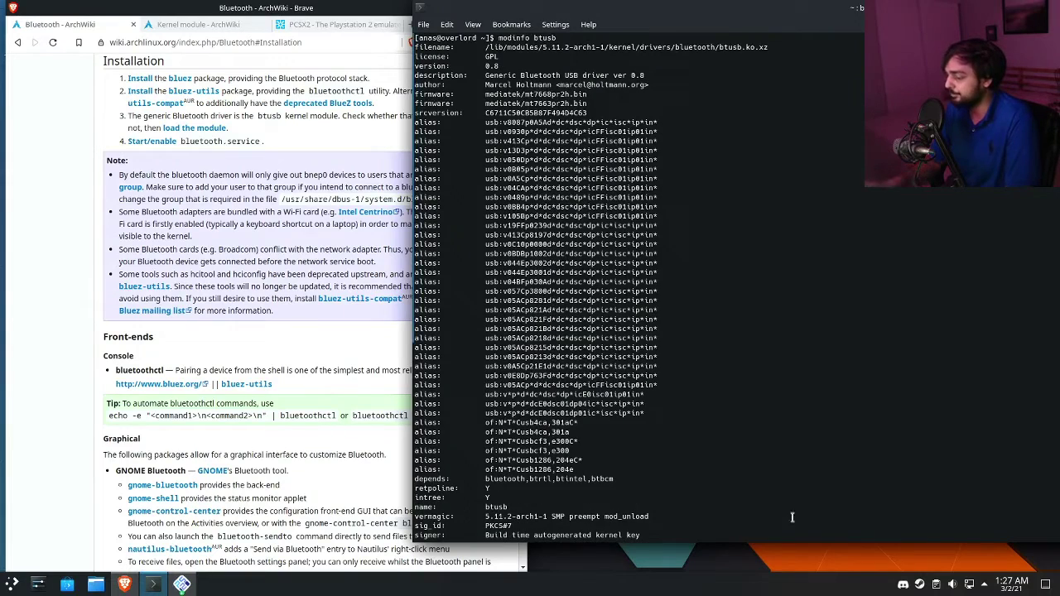
pyautogui.write('clear')
pyautogui.press('Return')
# - Enable the Bluetooth service at boot with sudo systemctl enable bluetooth.service
pyautogui.write('sud')
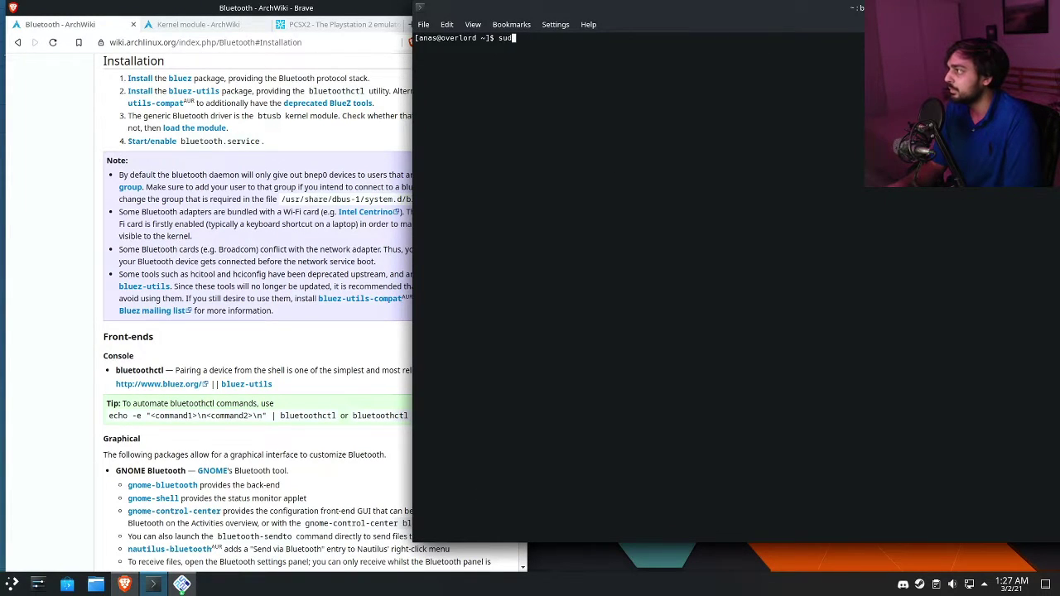
pyautogui.write('o systemc')
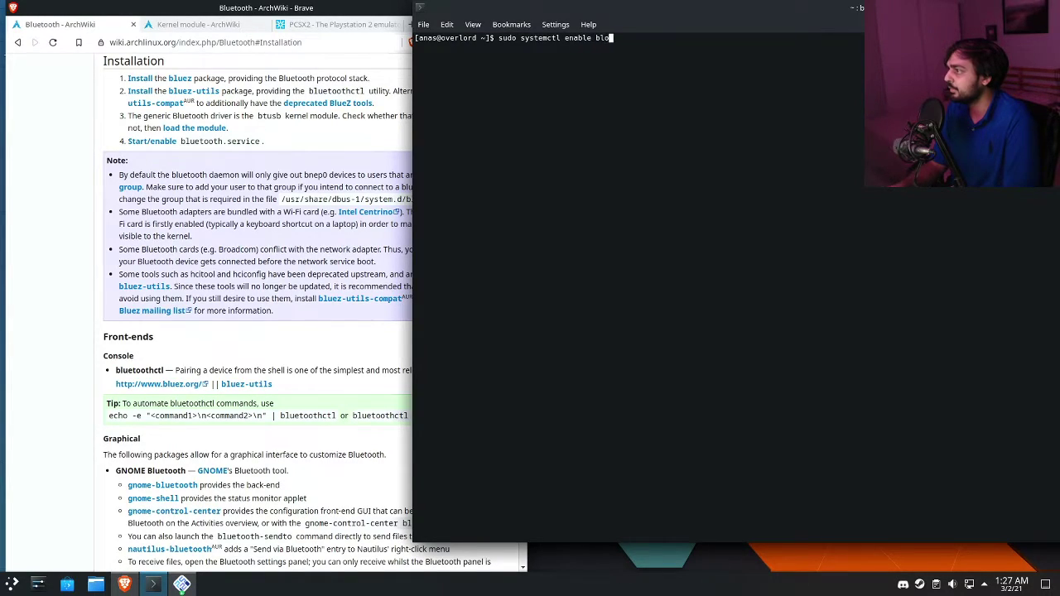
pyautogui.write('tl enable bluetooth.service')
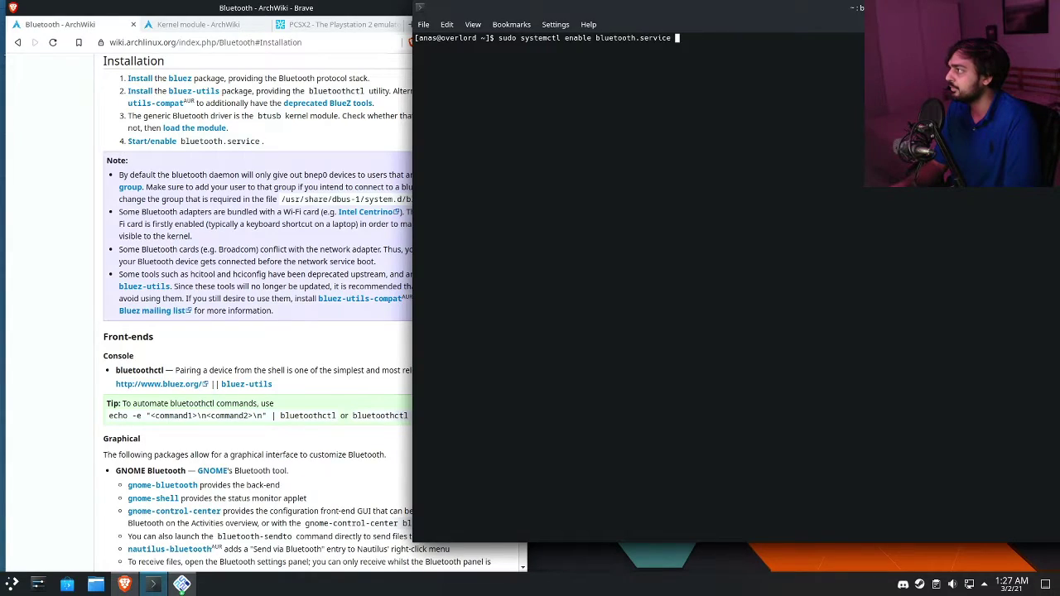
pyautogui.press('Return')
# - Reuse the previous command with start instead of enable to start bluetooth.service, and clear the terminal
pyautogui.press('Up')
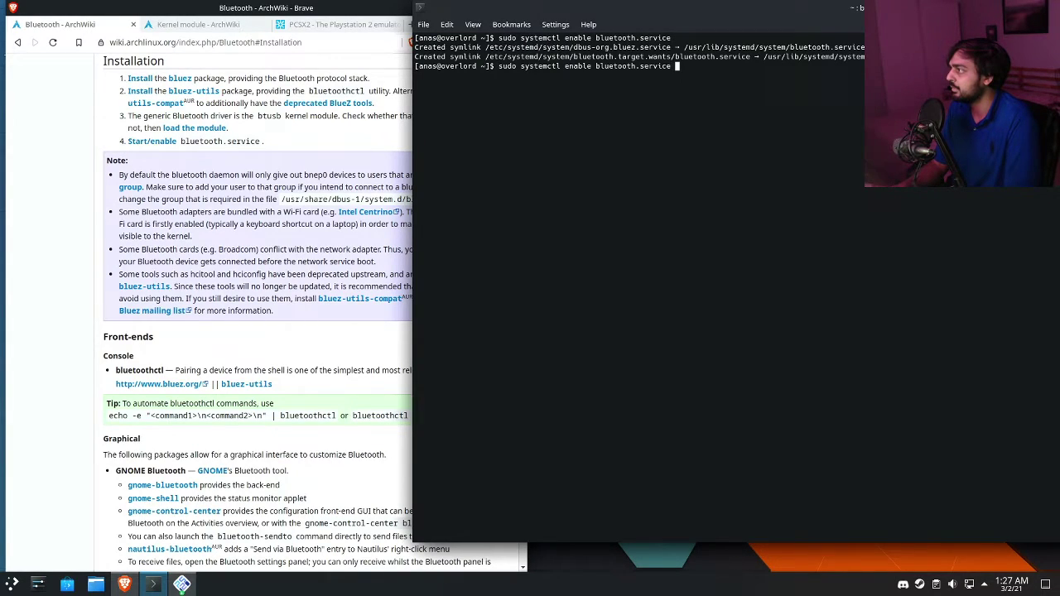
pyautogui.hotkey('ctrl', 'Left')
pyautogui.hotkey('ctrl', 'Left')
pyautogui.press('Left')
pyautogui.press('BackSpace')
pyautogui.press('BackSpace')
pyautogui.press('BackSpace')
pyautogui.press('BackSpace')
pyautogui.press('BackSpace')
pyautogui.press('BackSpace')
pyautogui.write('start')
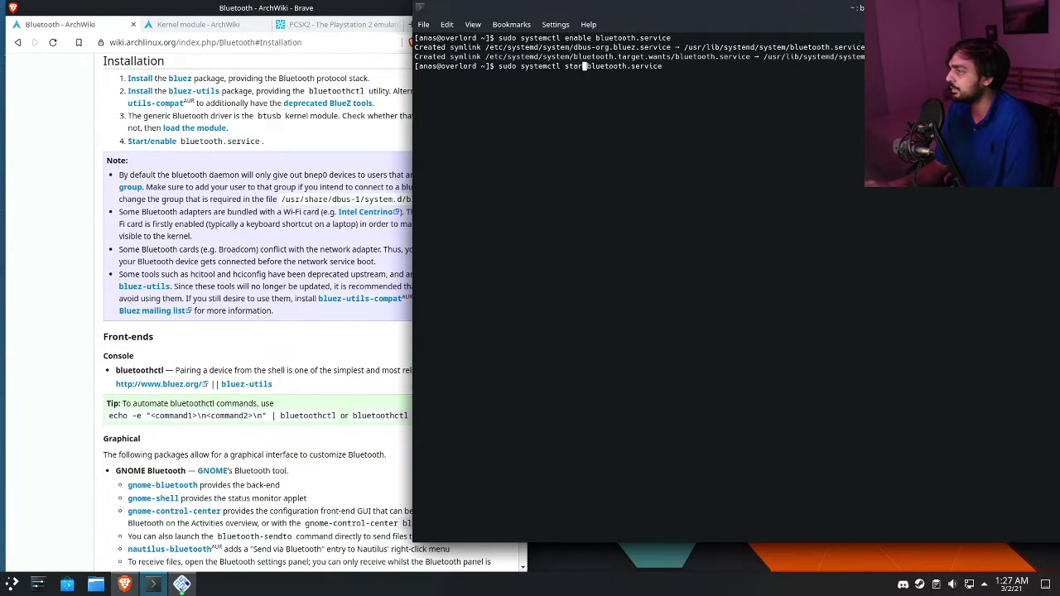
pyautogui.press('Return')
pyautogui.hotkey('ctrl', 'l')
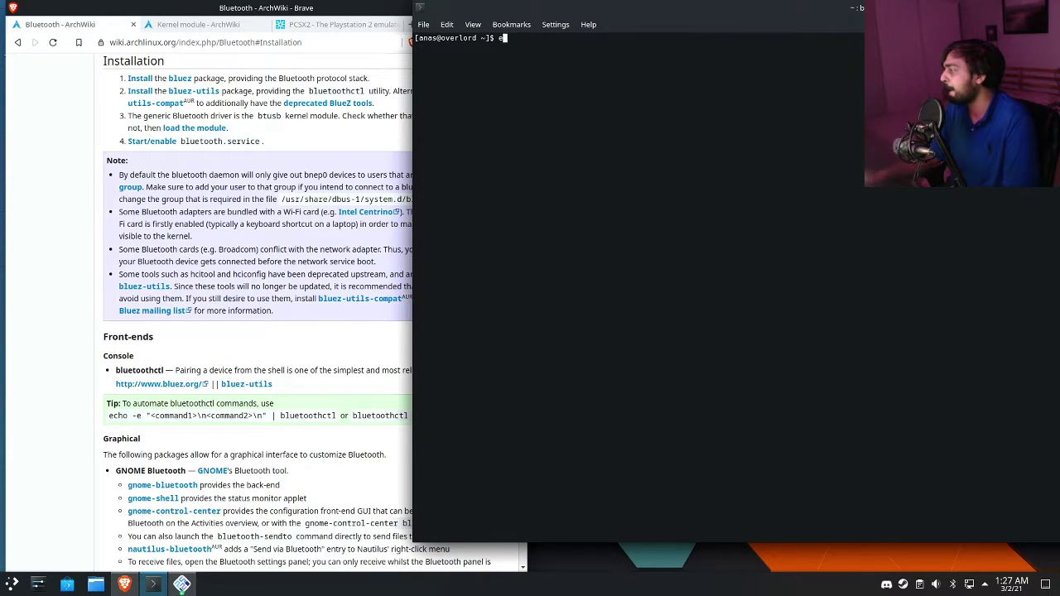
# - Close the terminal session and open the Bluetooth applet from the system tray
pyautogui.hotkey('ctrl', 'd')
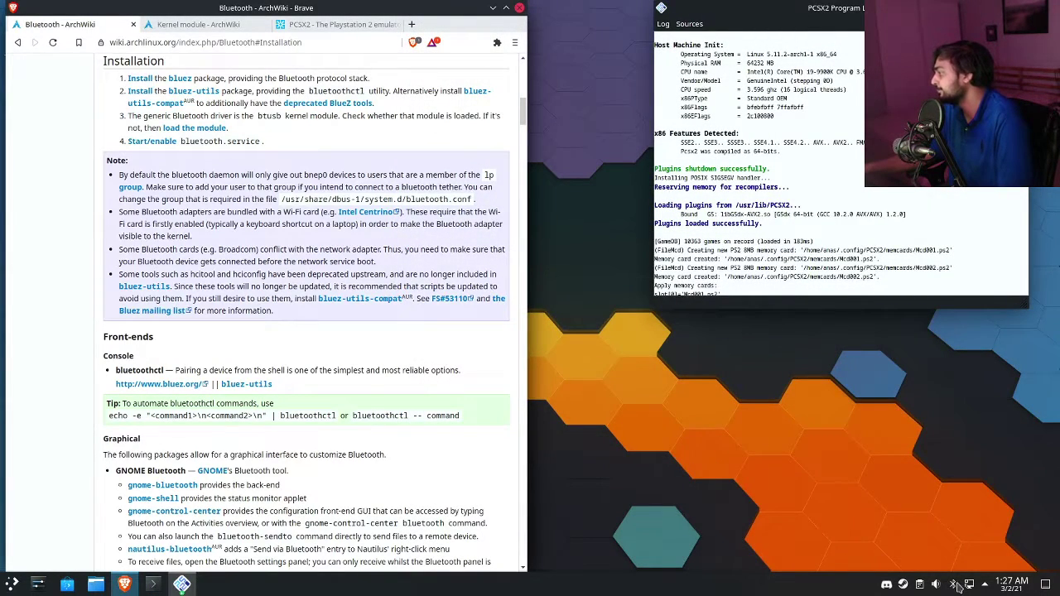
pyautogui.click(954, 585)
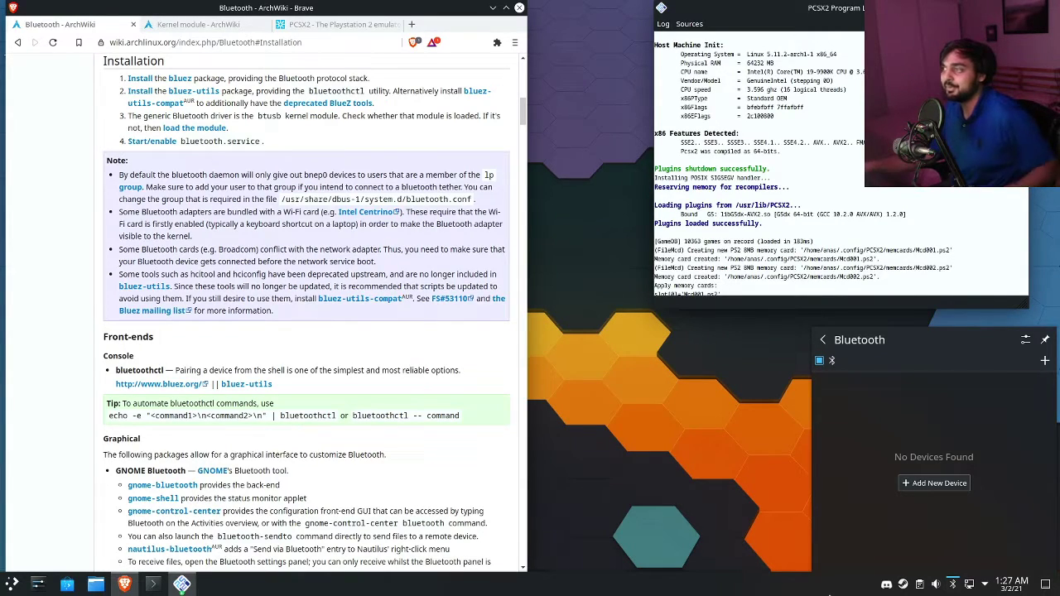
# - Search the web for "dualsense linux" in a new browser tab
pyautogui.click(412, 25)
pyautogui.write('dualsense')
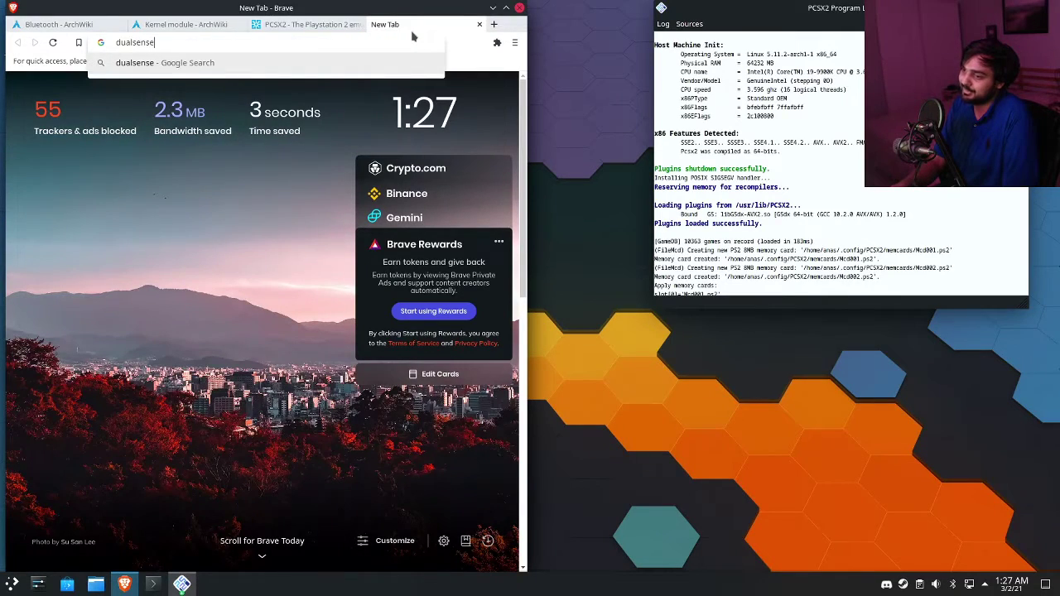
pyautogui.write(' linux')
pyautogui.press('Return')
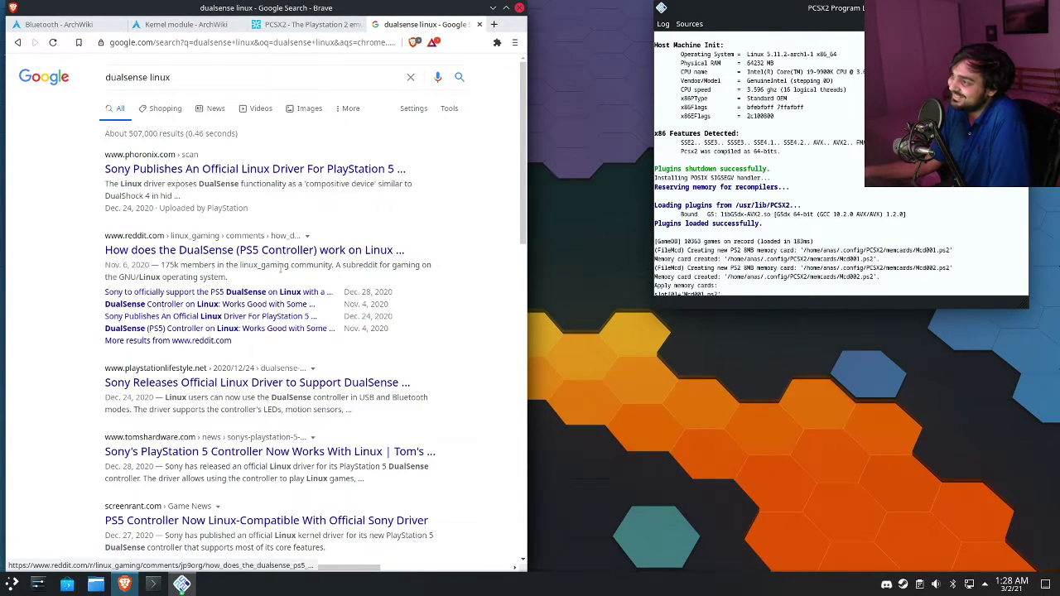
# - Open the Phoronix article on Sony's official Linux driver for DualSense controllers and read through to its end
pyautogui.click(293, 173)
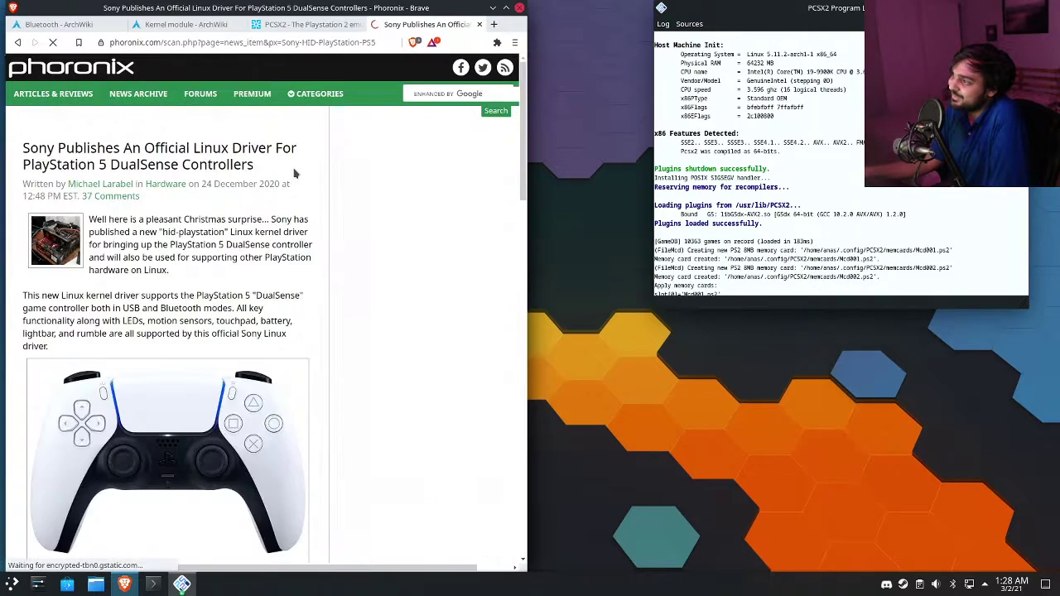
pyautogui.moveTo(106, 149); pyautogui.dragTo(258, 165)
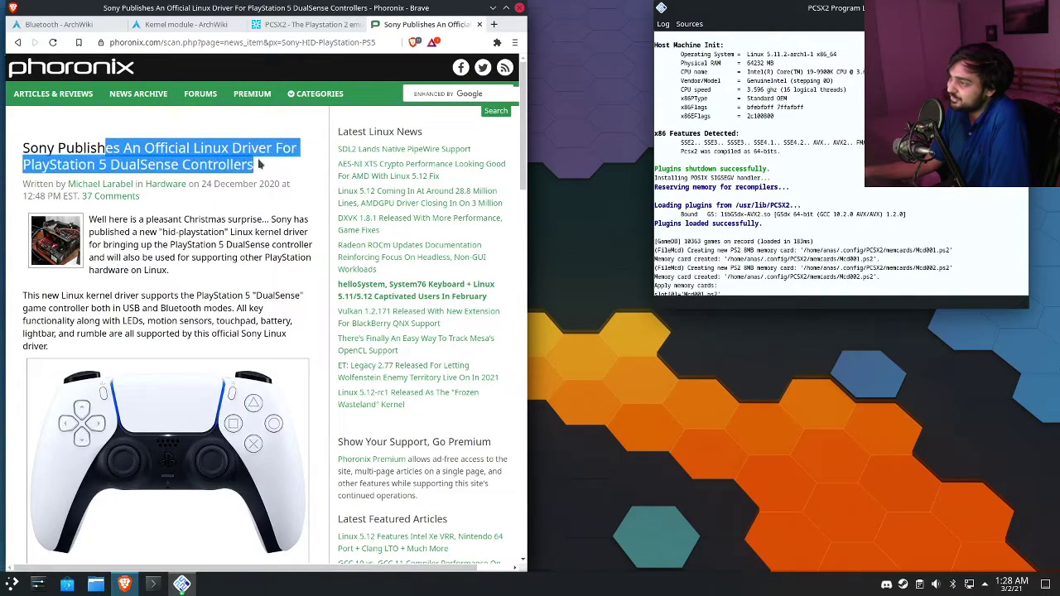
pyautogui.click(257, 165)
pyautogui.scroll(-4, 258, 165)
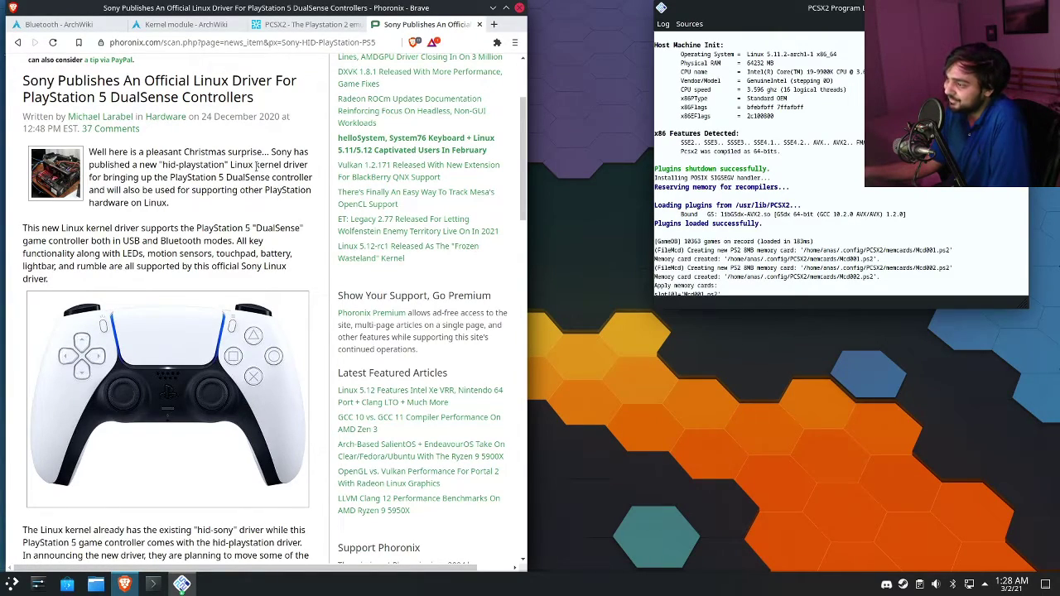
pyautogui.scroll(-5, 256, 166)
pyautogui.scroll(-12, 257, 178)
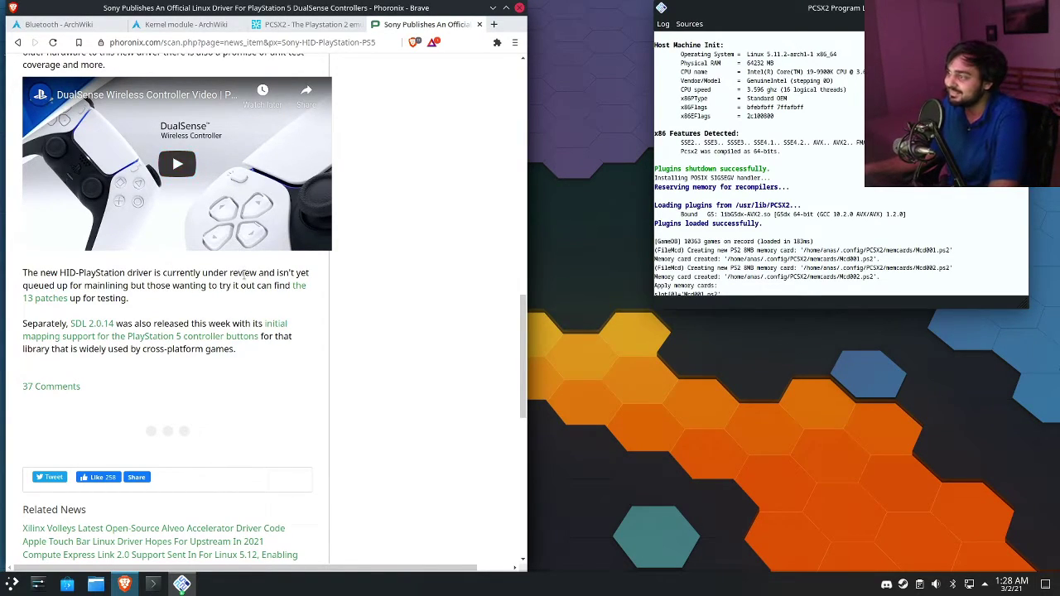
# - Return to the search results and read the PlayStation LifeStyle article on Sony's official DualSense Linux driver
pyautogui.rightClick(286, 328)
pyautogui.rightClick(342, 306)
pyautogui.rightClick(343, 303)
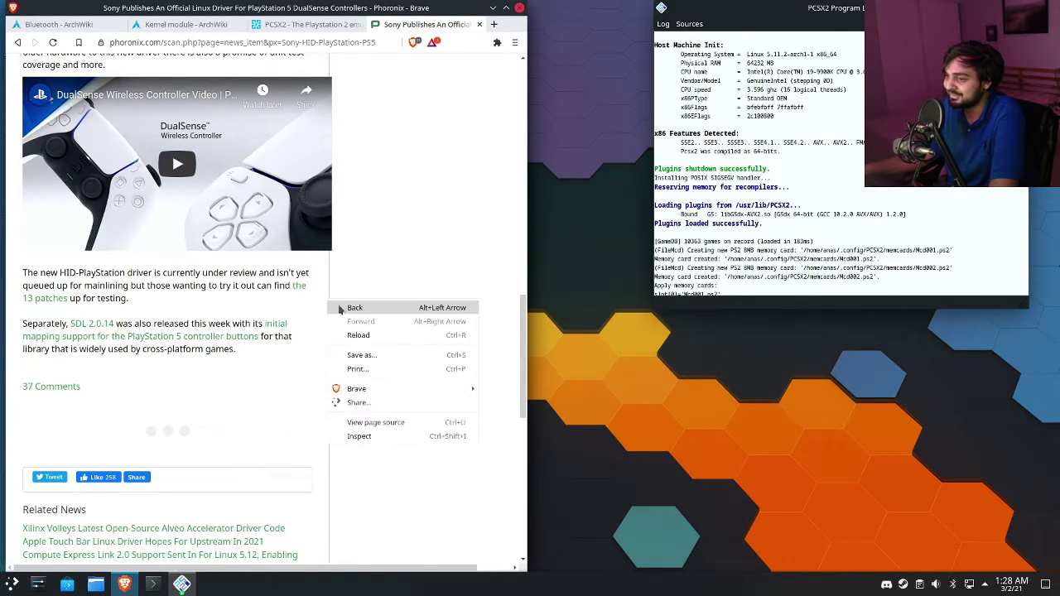
pyautogui.click(352, 309)
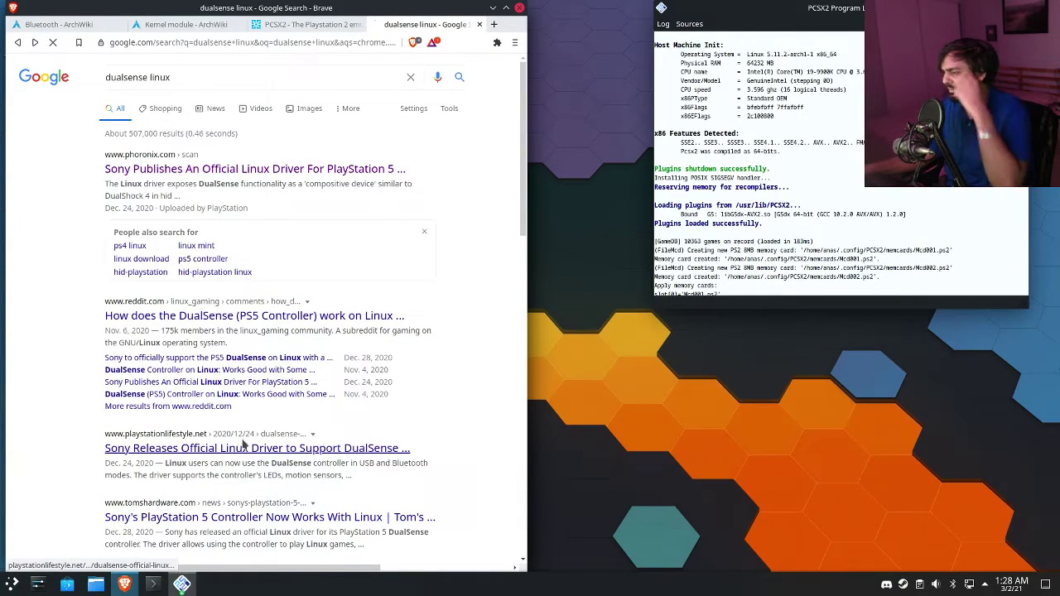
pyautogui.click(238, 447)
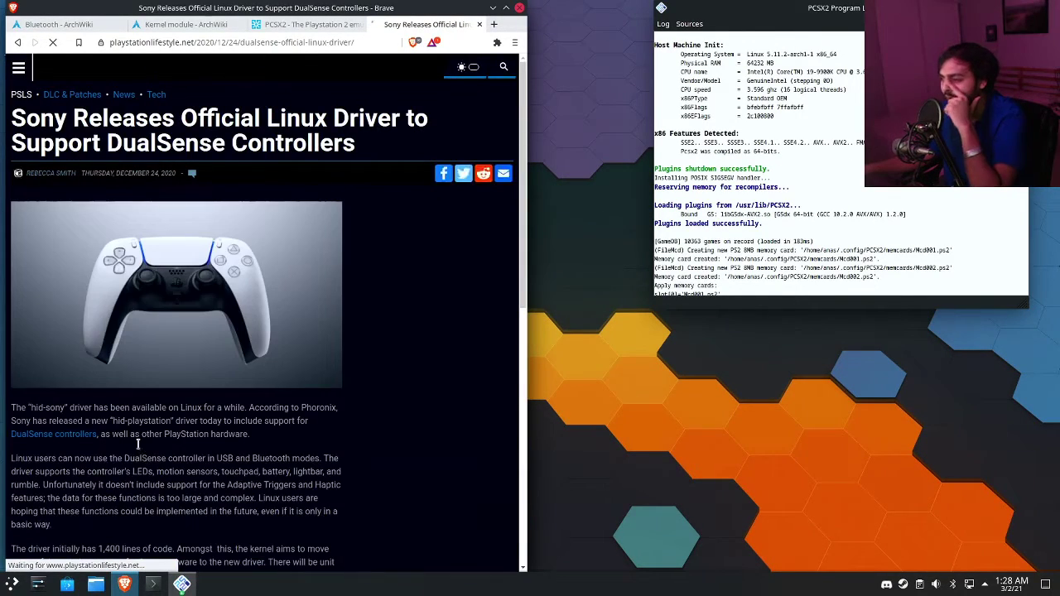
pyautogui.scroll(-3, 133, 445)
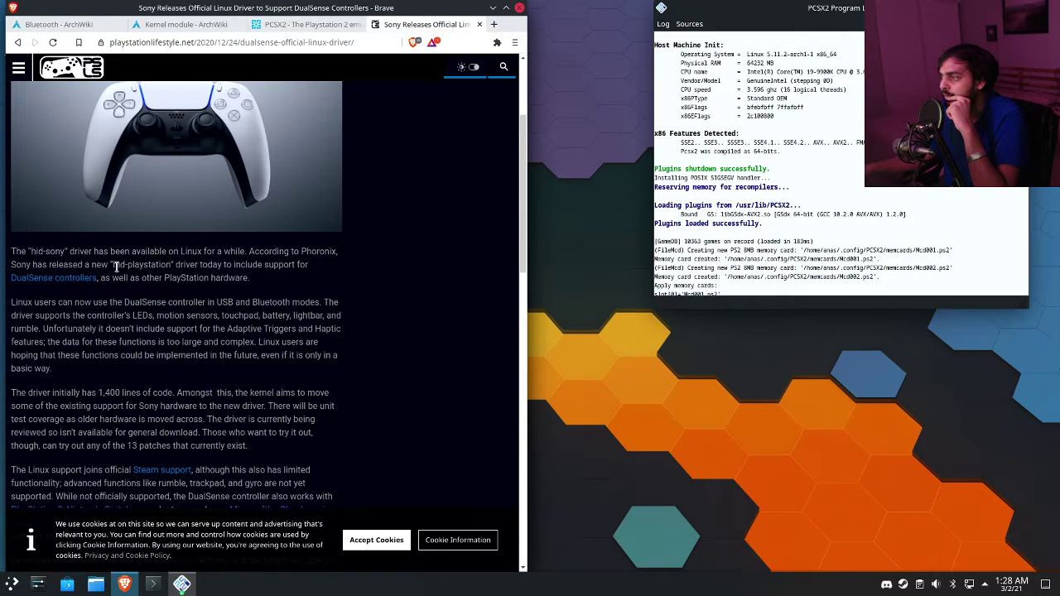
# - Search the web for the article's driver name "hid-playstation" and open the hid-playstation-dkms AUR page from the results
pyautogui.moveTo(113, 260); pyautogui.dragTo(171, 265)
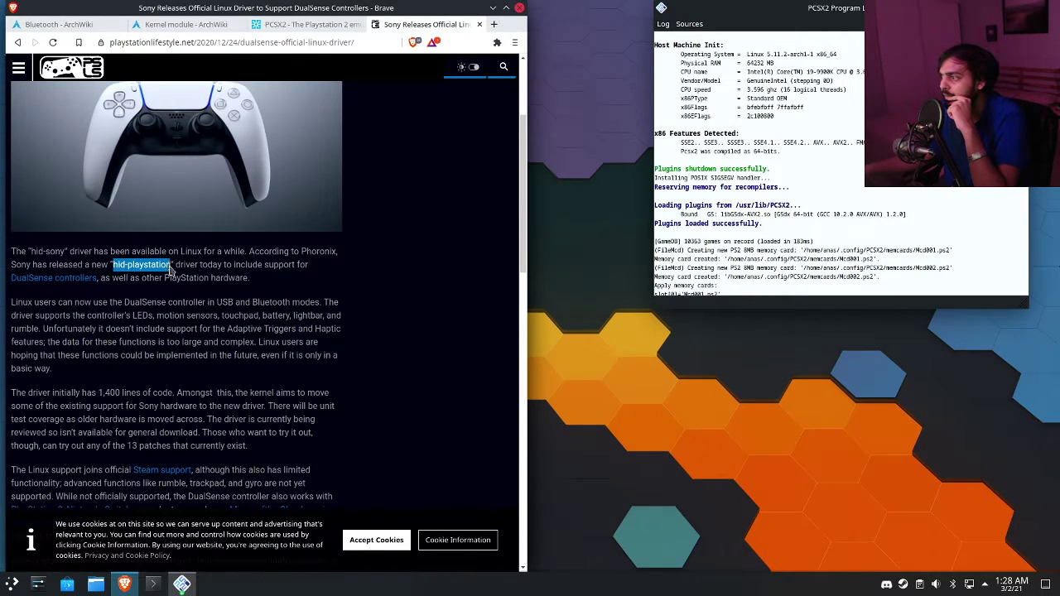
pyautogui.rightClick(171, 265)
pyautogui.click(207, 287)
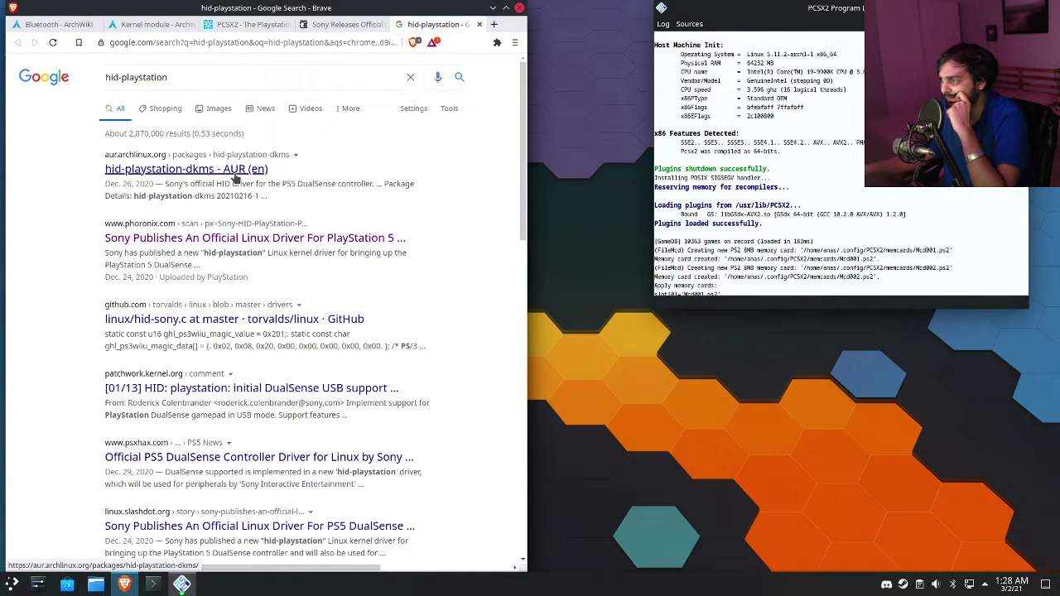
pyautogui.click(320, 24)
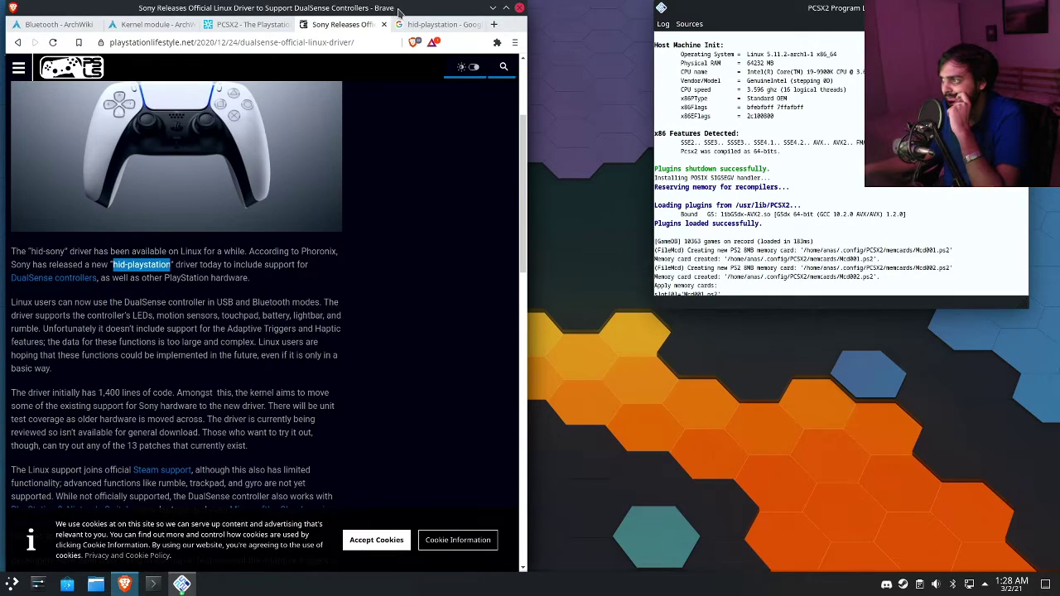
pyautogui.click(437, 24)
pyautogui.click(166, 168)
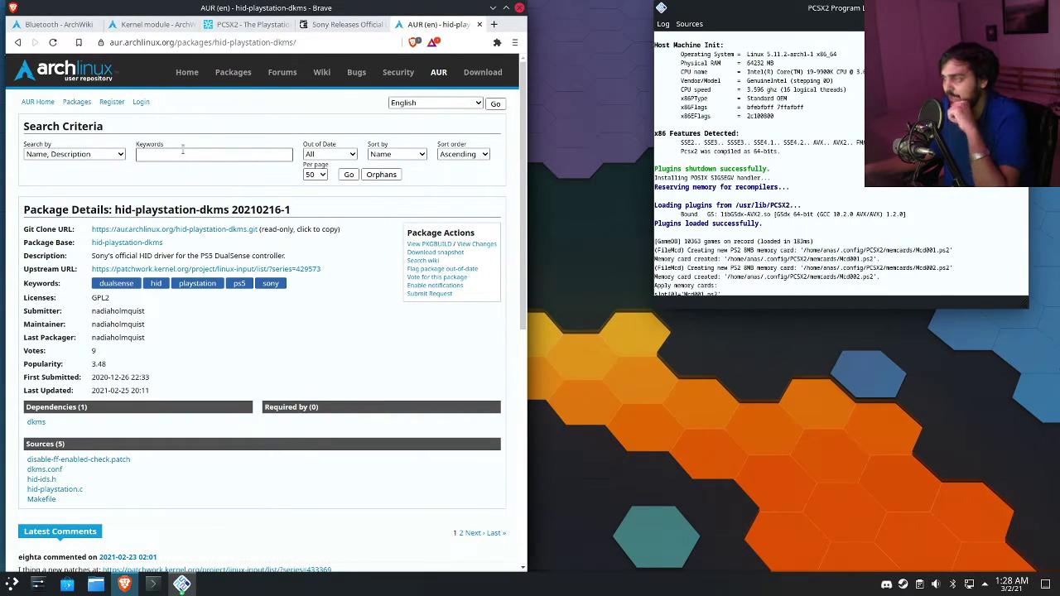
pyautogui.click(171, 156)
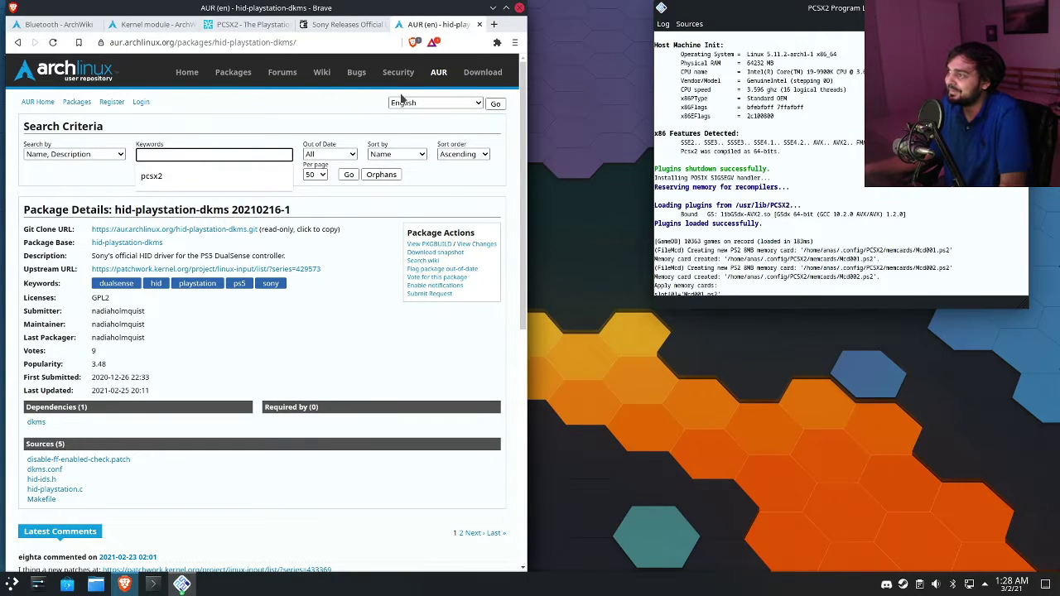
pyautogui.click(238, 105)
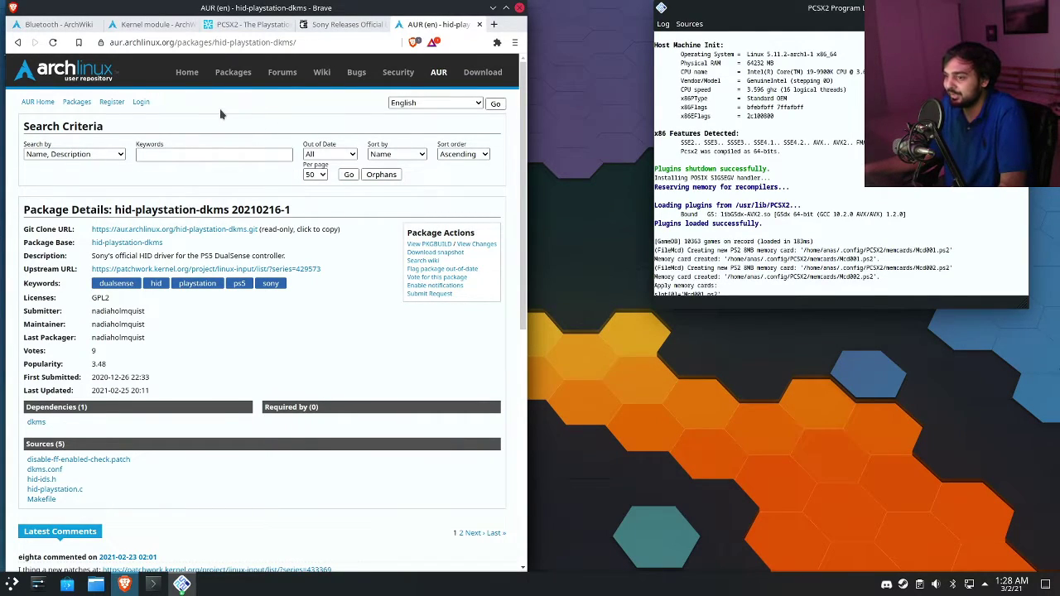
pyautogui.rightClick(185, 116)
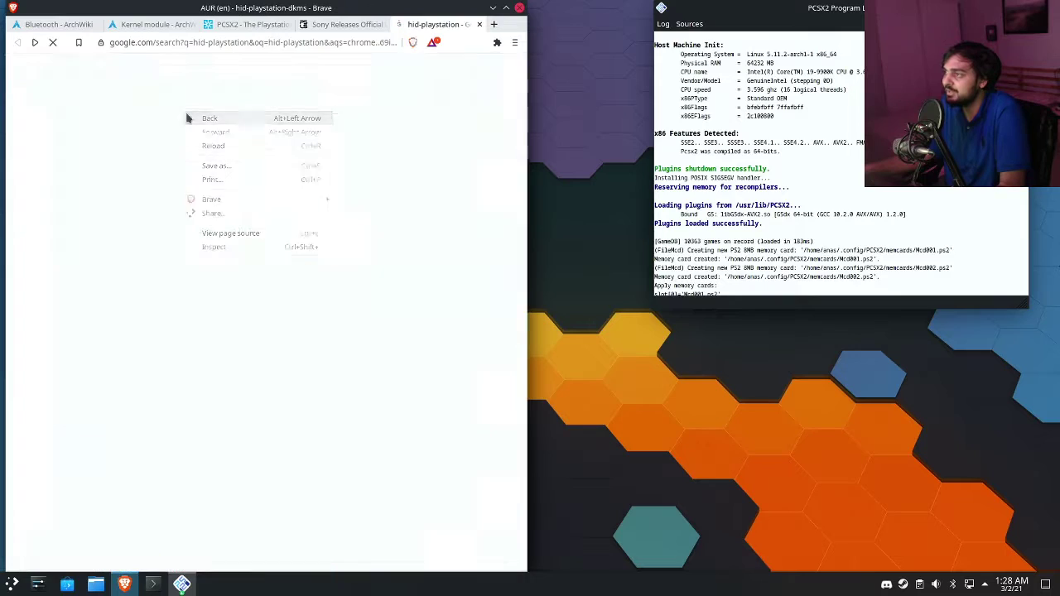
pyautogui.click(187, 118)
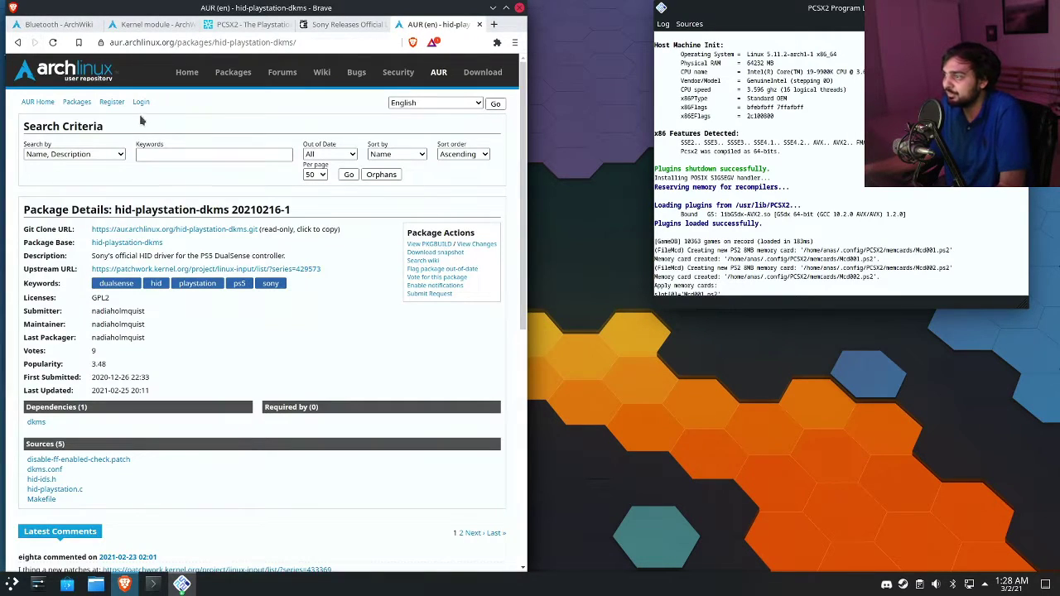
# - Search the AUR packages for the keyword playstation
pyautogui.click(160, 153)
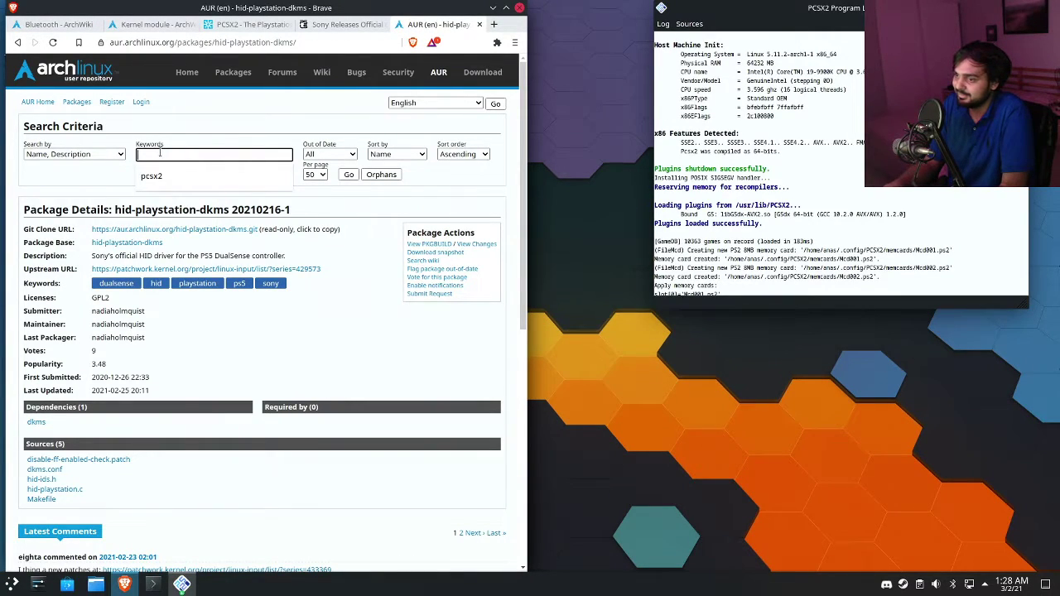
pyautogui.write('playstation')
pyautogui.press('Return')
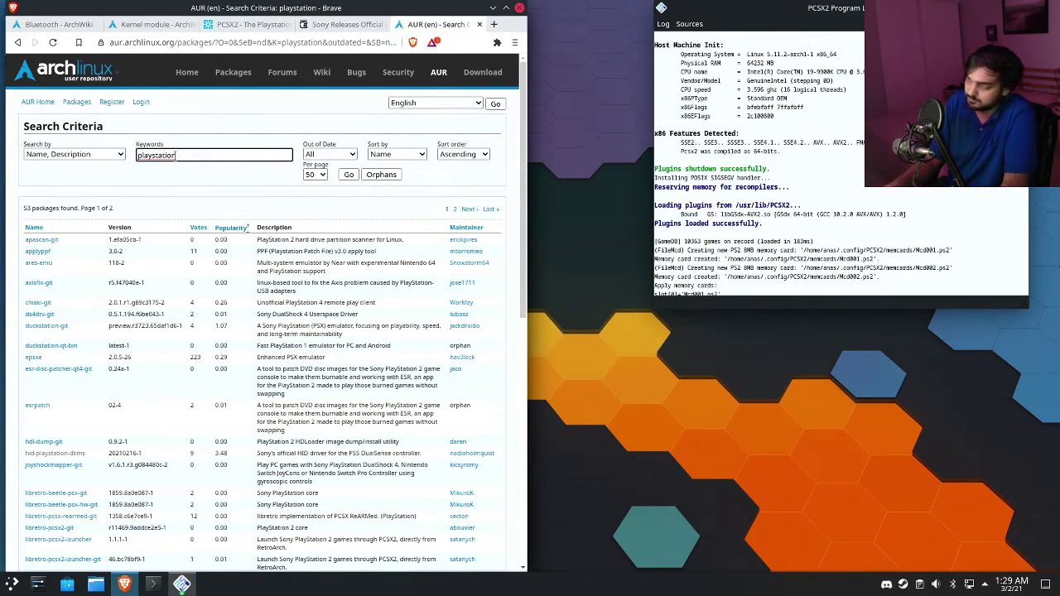
# - Narrow the AUR search to hid-playstation and open the hid-playstation-dkms package details
pyautogui.press('Home')
pyautogui.write('hid-')
pyautogui.press('Return')
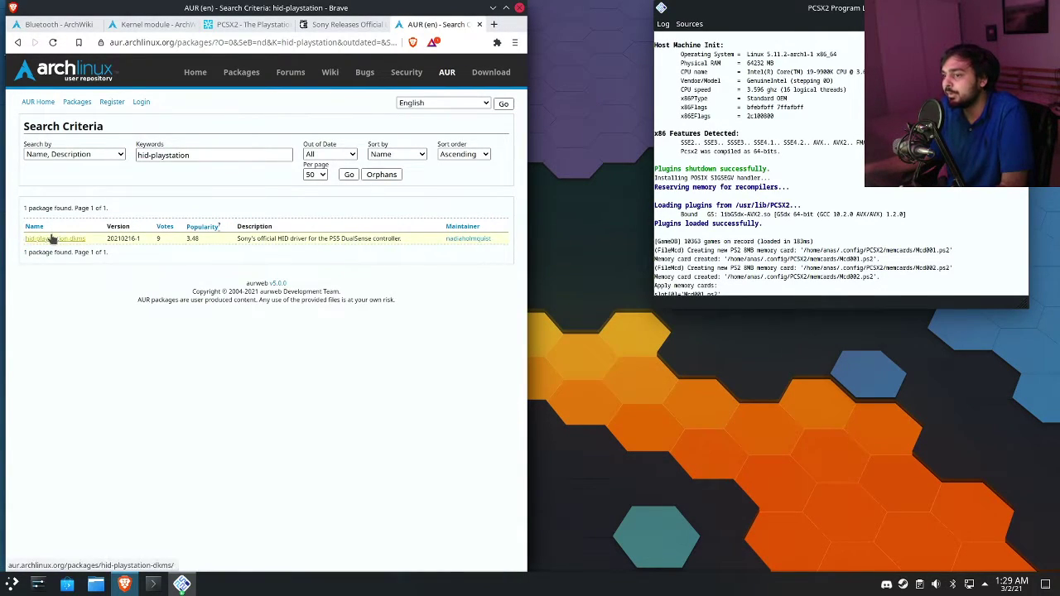
pyautogui.click(52, 240)
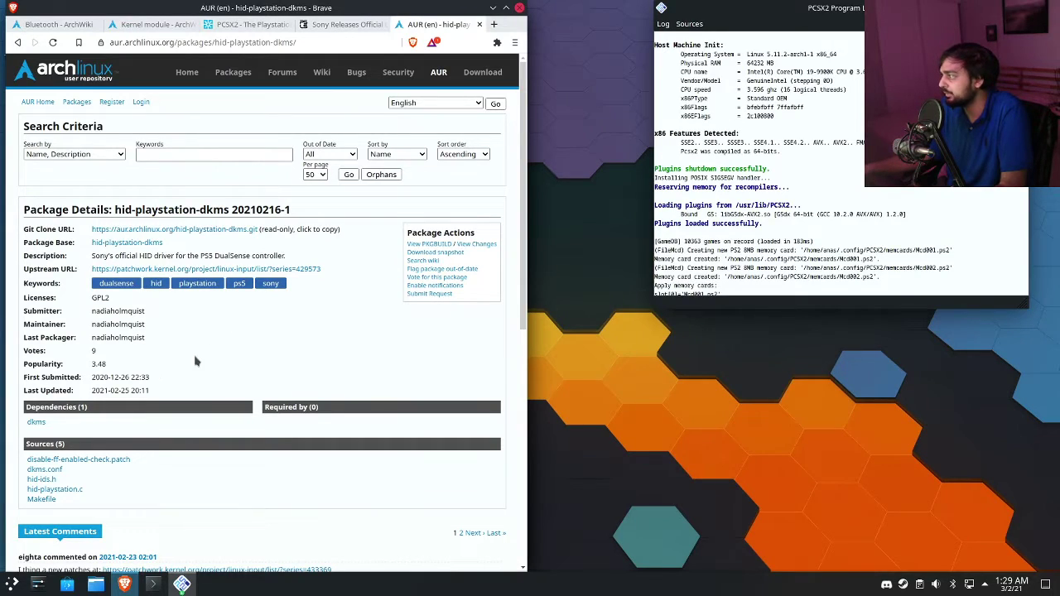
# - Open a terminal, place it beside the browser, and begin the command with yay hid
pyautogui.click(152, 584)
pyautogui.moveTo(362, 12); pyautogui.dragTo(815, 380)
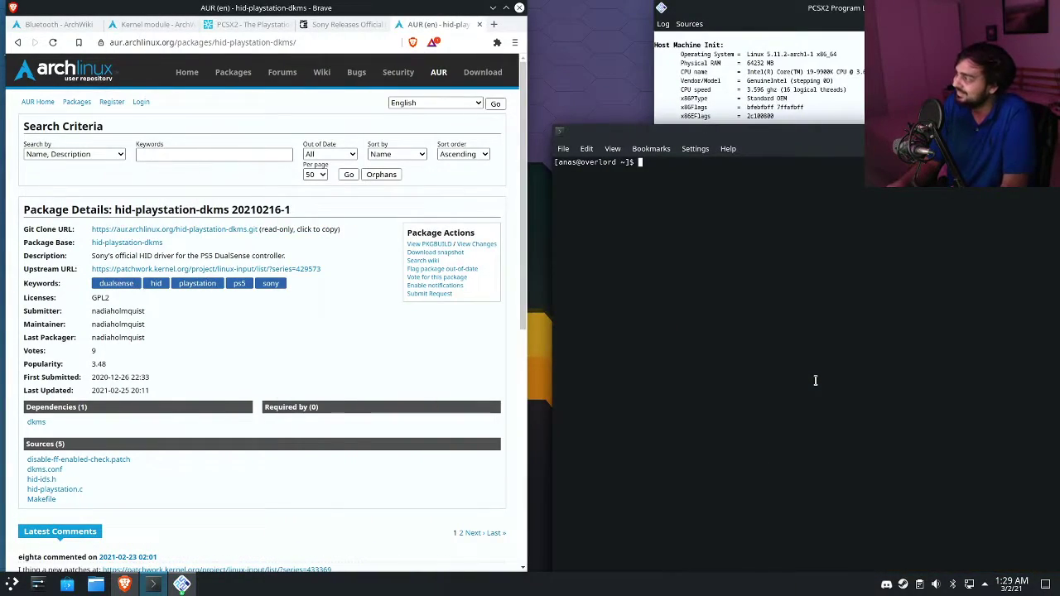
pyautogui.write('yay hid')
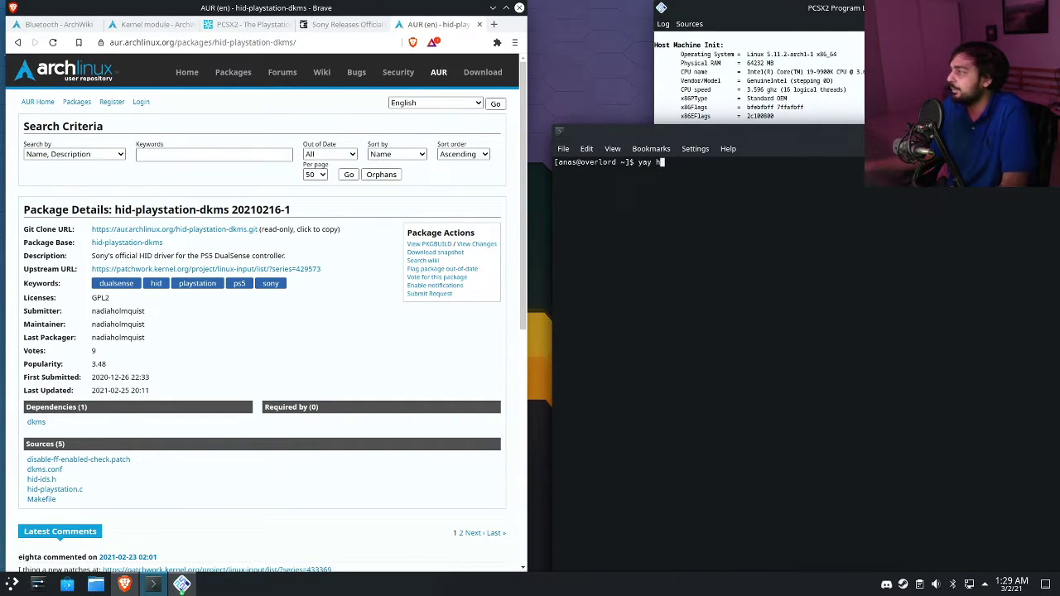
# - Review the package's PKGBUILD and check its upstream patchwork.kernel.org URL in a separate tab, closing that tab when finished
pyautogui.click(425, 245)
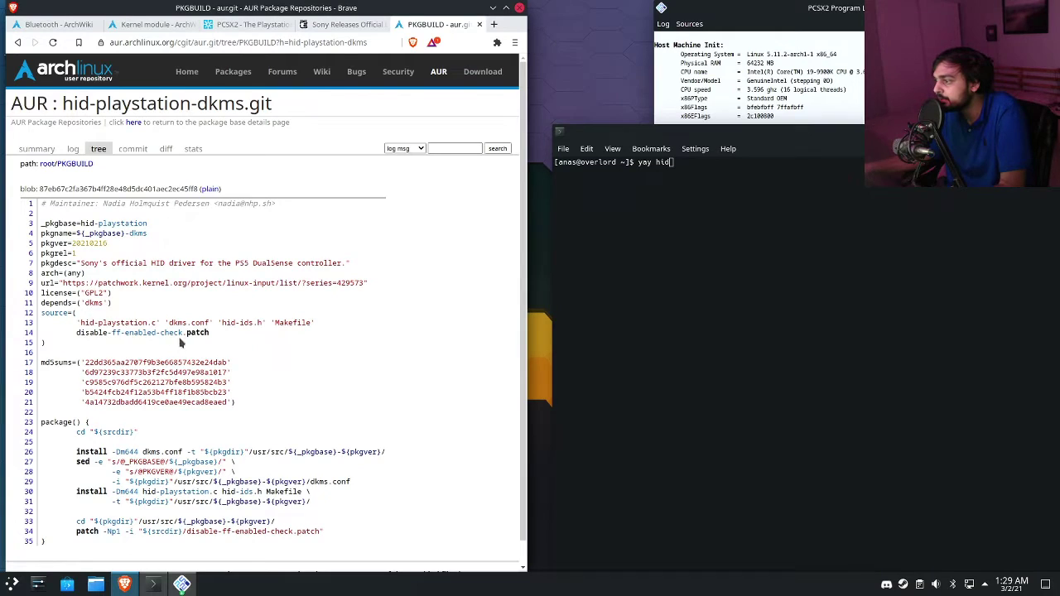
pyautogui.scroll(-1, 180, 343)
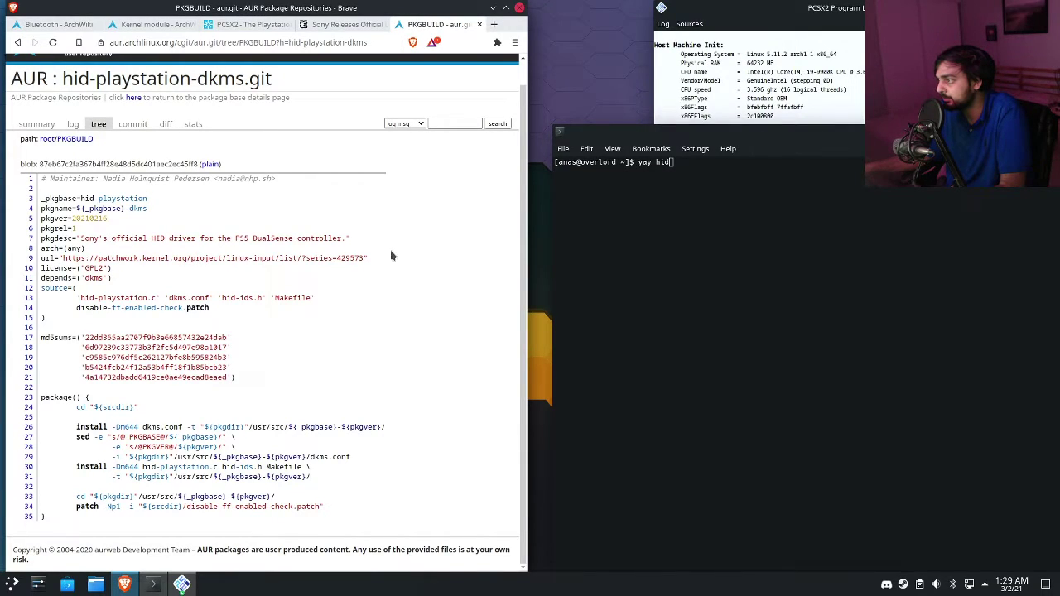
pyautogui.moveTo(364, 257); pyautogui.dragTo(54, 258)
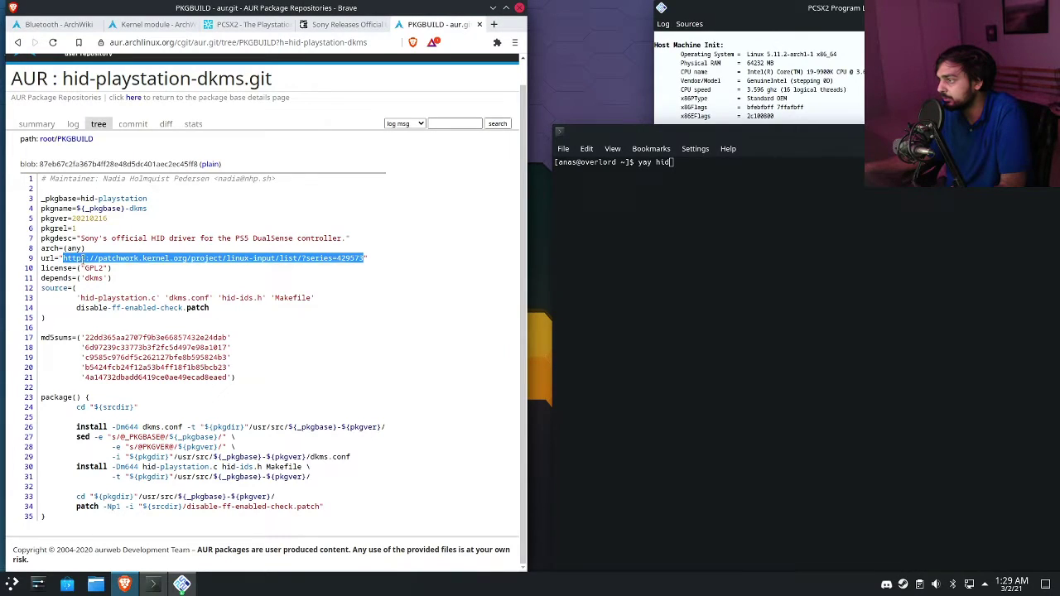
pyautogui.rightClick(83, 260)
pyautogui.click(127, 283)
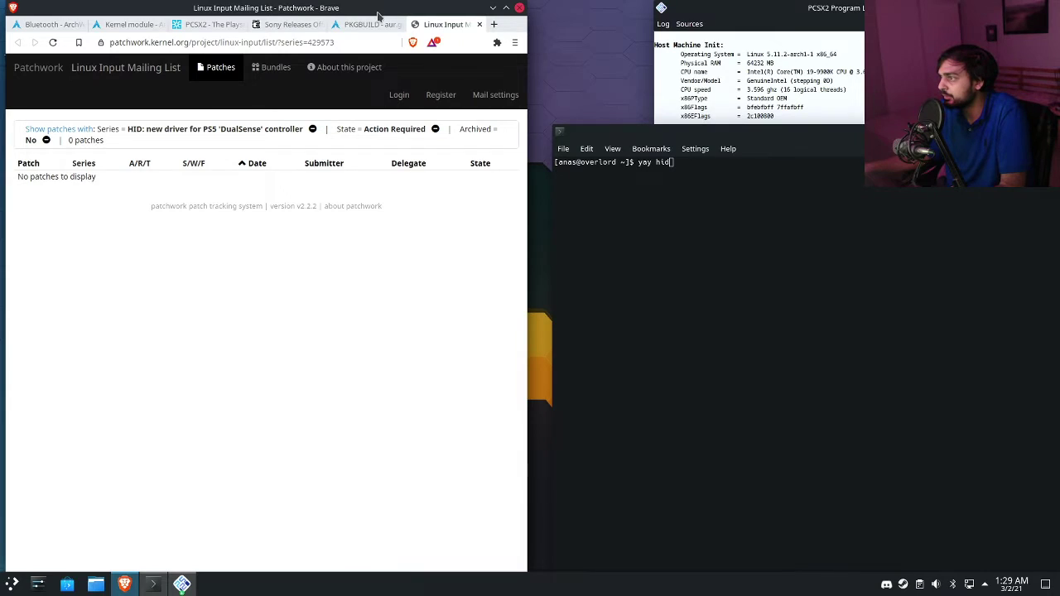
pyautogui.middleClick(454, 27)
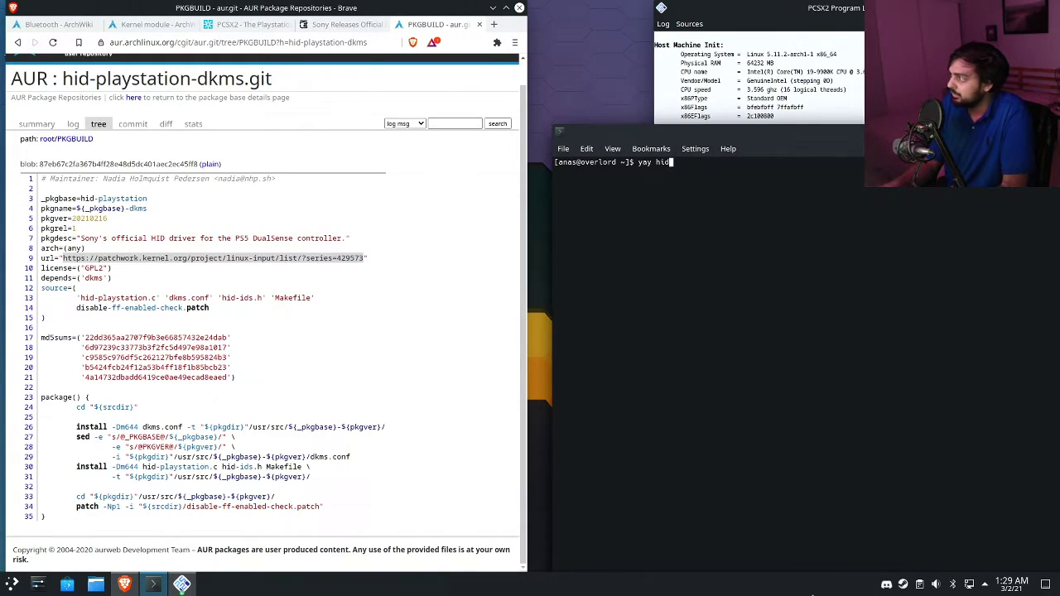
# - Complete the terminal command as yay hid-playstation, run it, and choose package 1 to install
pyautogui.write('-')
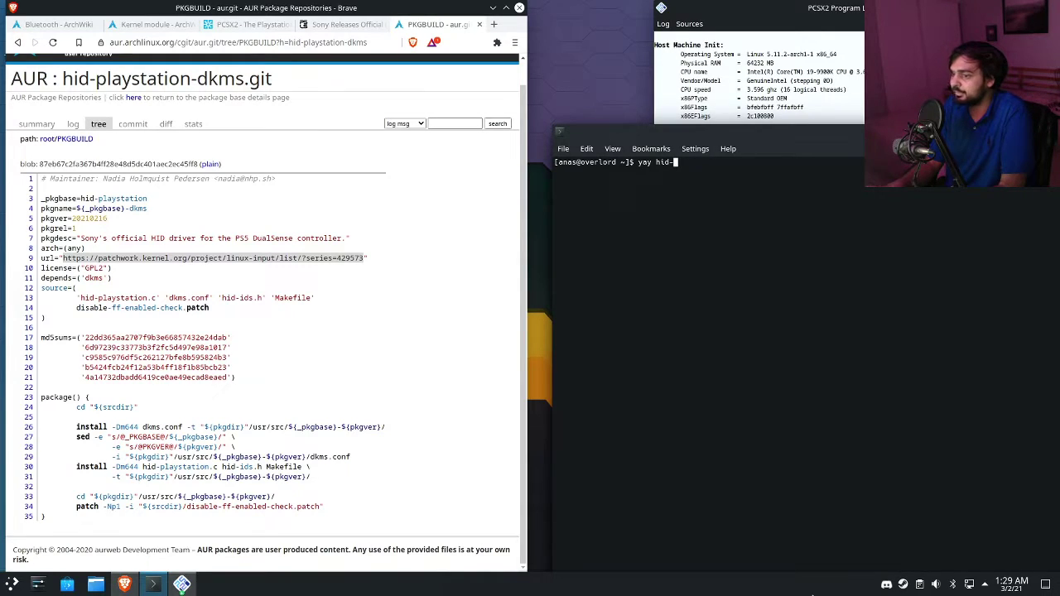
pyautogui.write('pla')
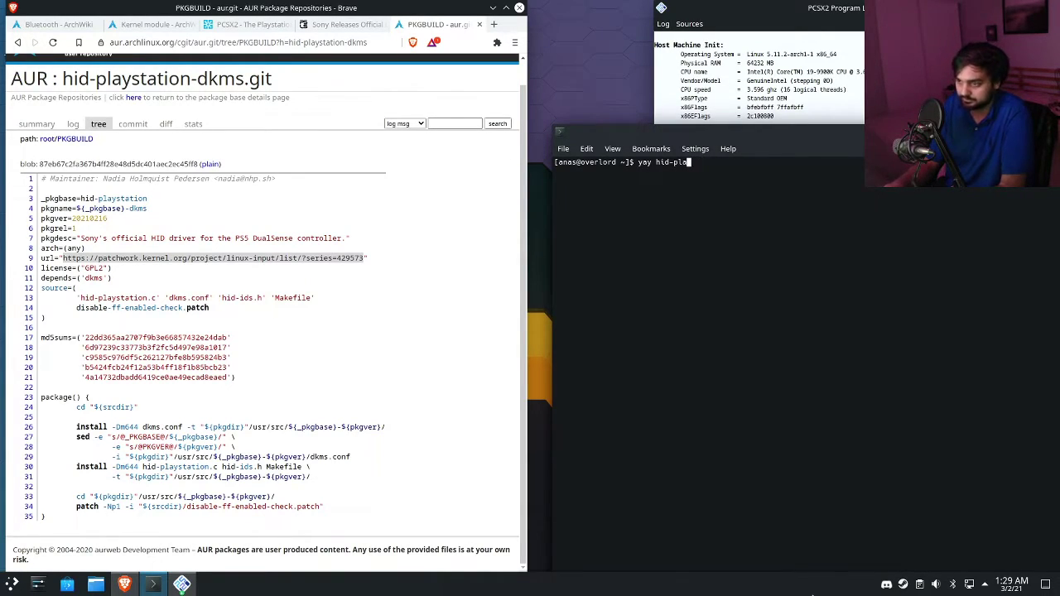
pyautogui.write('yusystation')
pyautogui.press('Return')
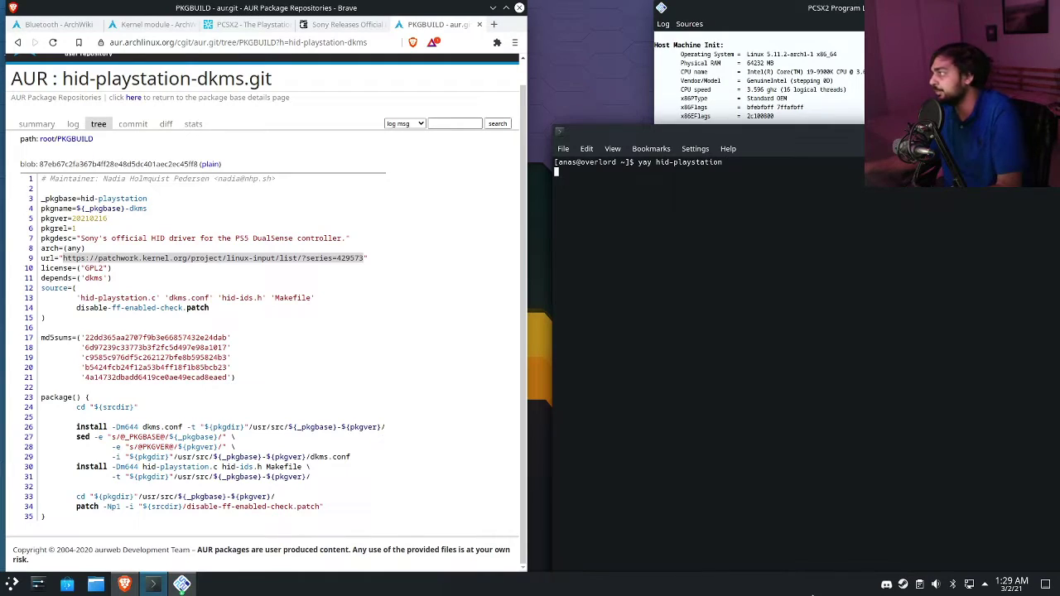
pyautogui.write('1')
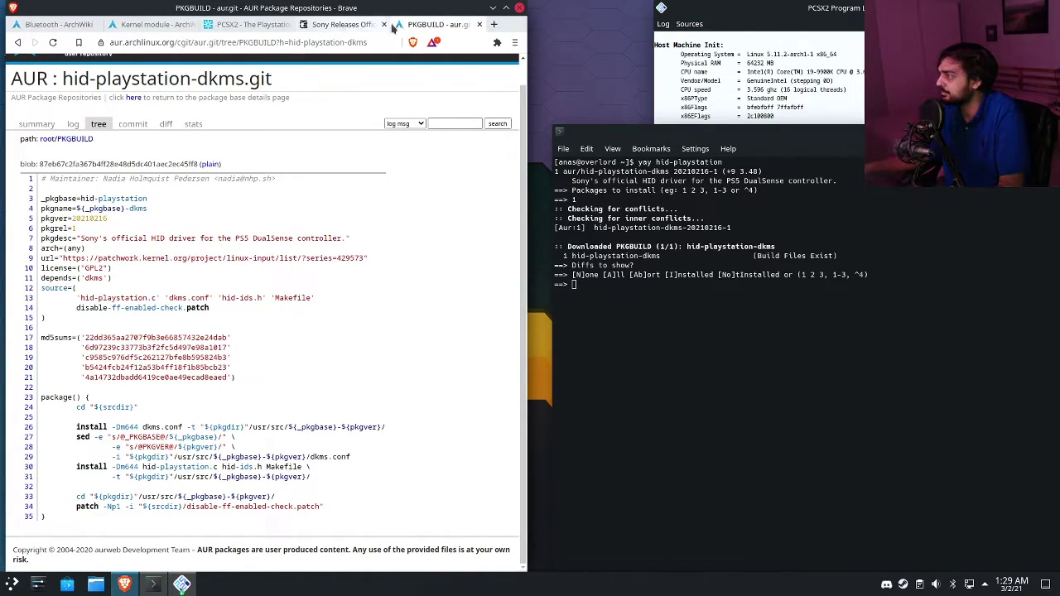
# - Close the PKGBUILD tab and answer N to yay's diffs question so the hid-playstation-dkms build proceeds
pyautogui.click(479, 24)
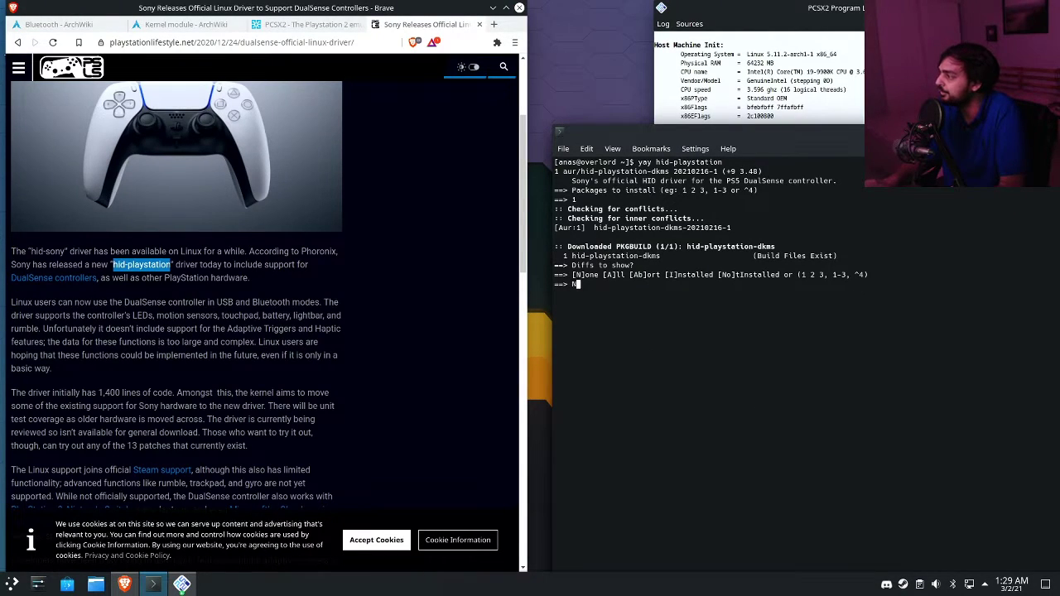
pyautogui.write('N')
pyautogui.press('Return')
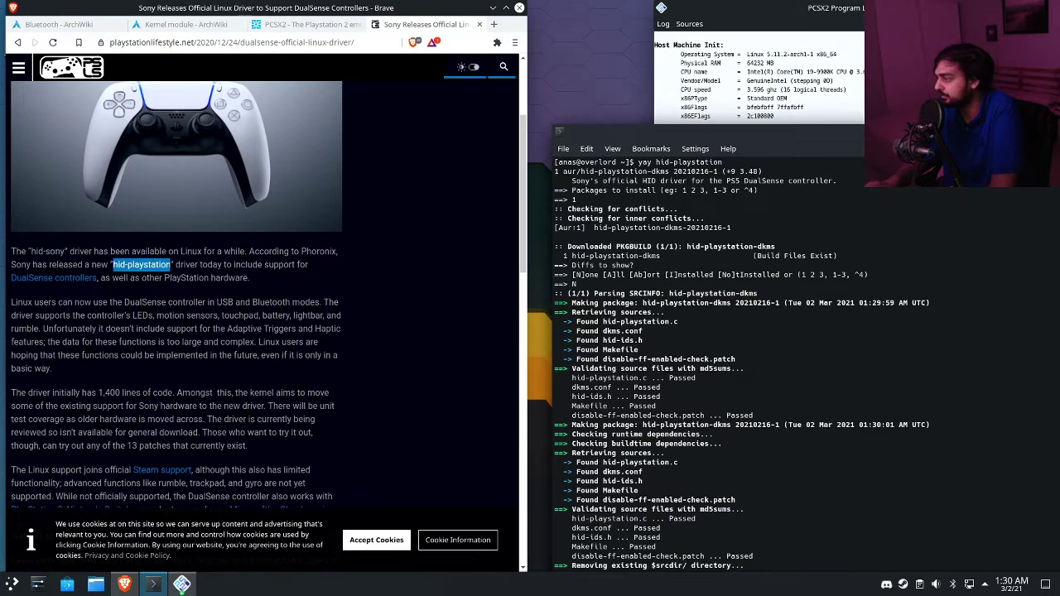
# - Enlarge the terminal, enter the root password at the sudo prompt, and proceed with the hid-playstation-dkms installation
pyautogui.doubleClick(815, 138)
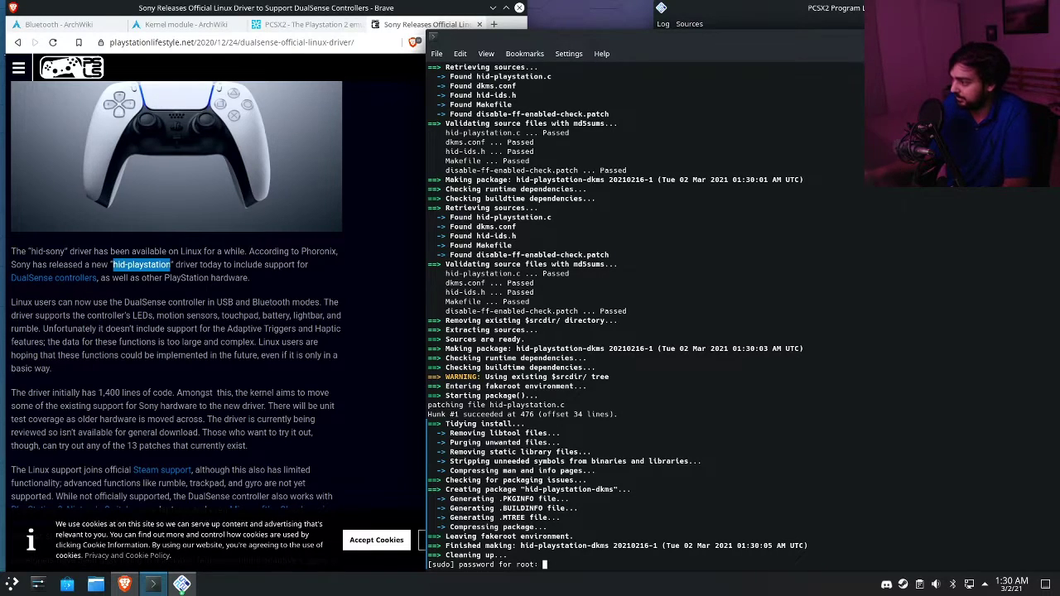
pyautogui.press('Return')
# - Search the web for windows 10 dualsense, and bring the terminal forward to check the driver installation
pyautogui.click(320, 39)
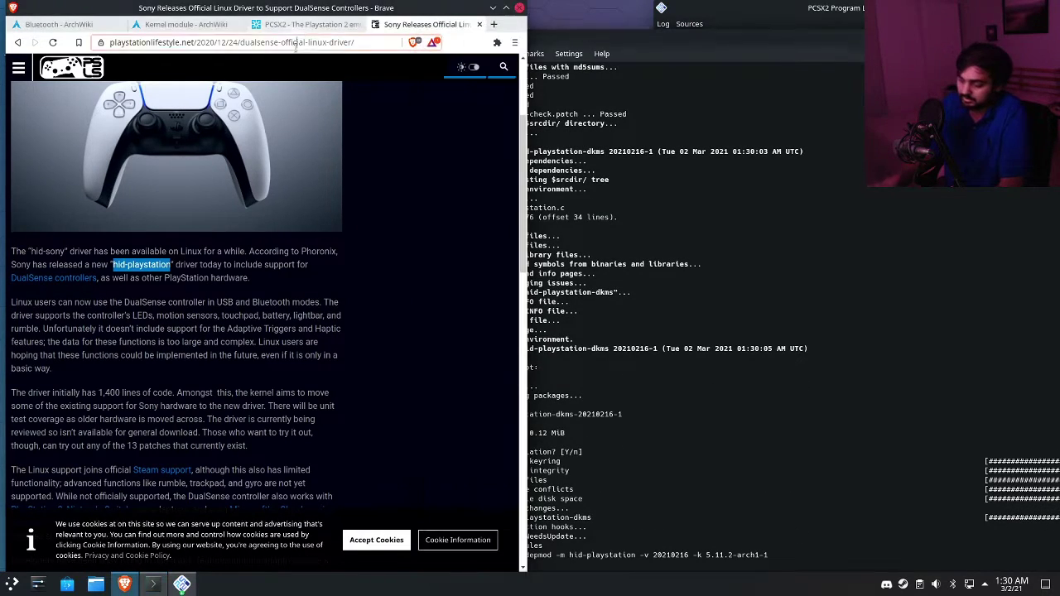
pyautogui.click(307, 42)
pyautogui.write('windows 10 dualsense')
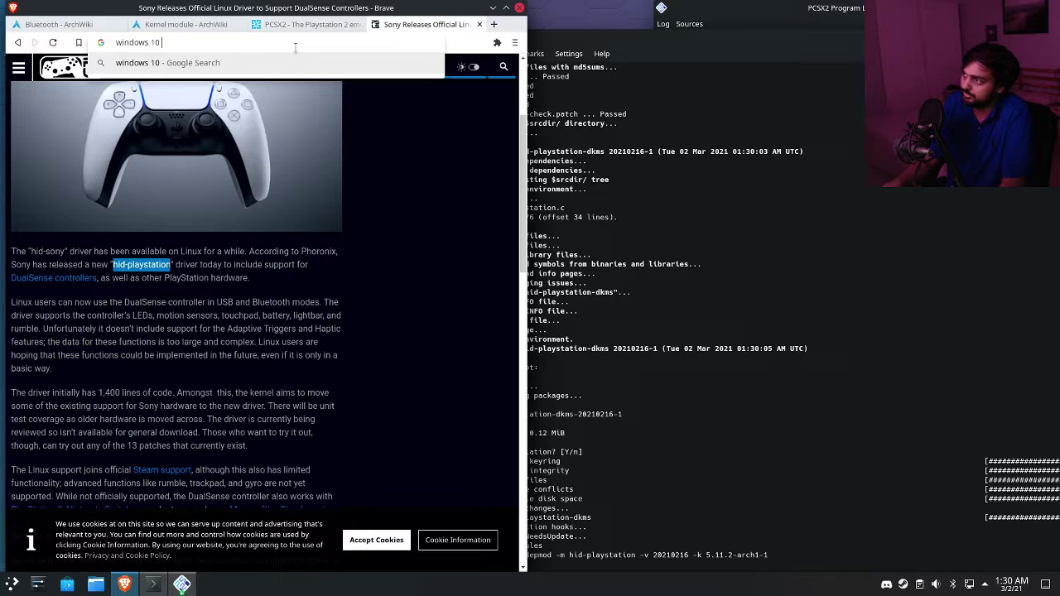
pyautogui.press('Return')
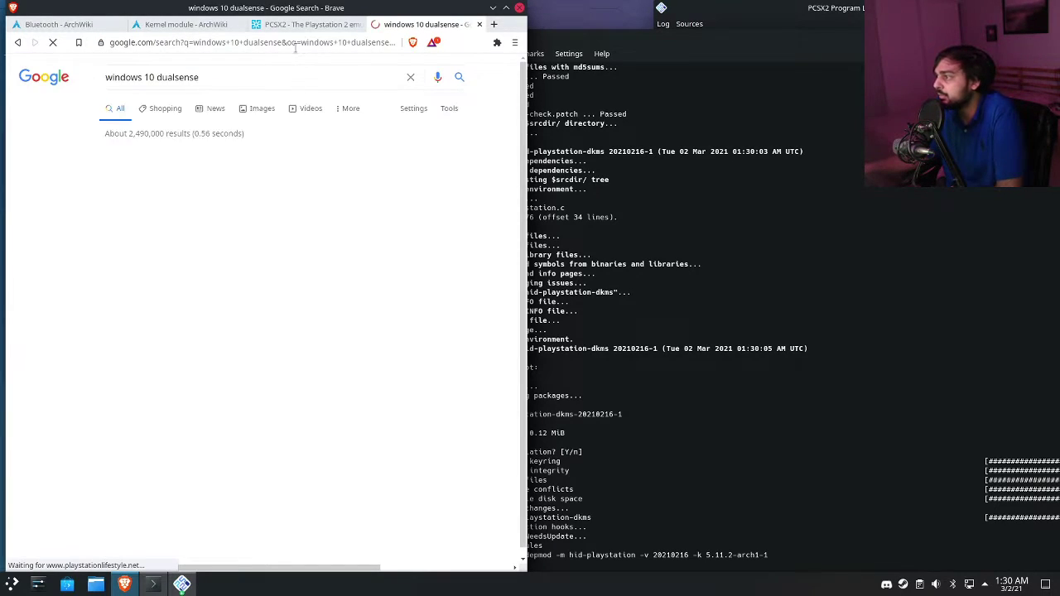
pyautogui.click(674, 500)
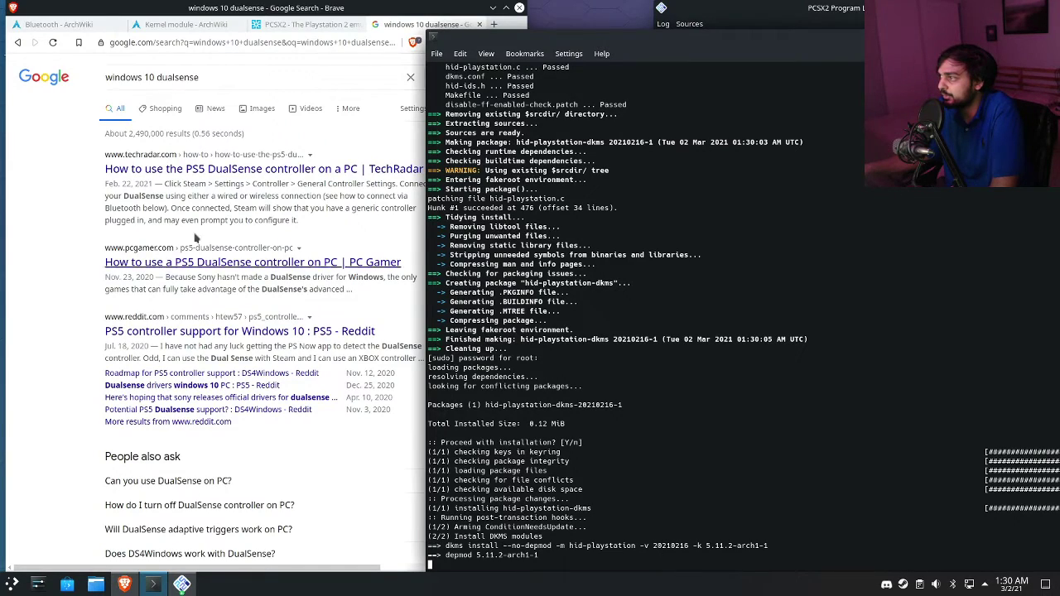
# - Open PC Gamer's How to use a PS5 DualSense controller on PC, read its introduction, and close that tab
pyautogui.moveTo(290, 169); pyautogui.dragTo(319, 220)
pyautogui.click(307, 264)
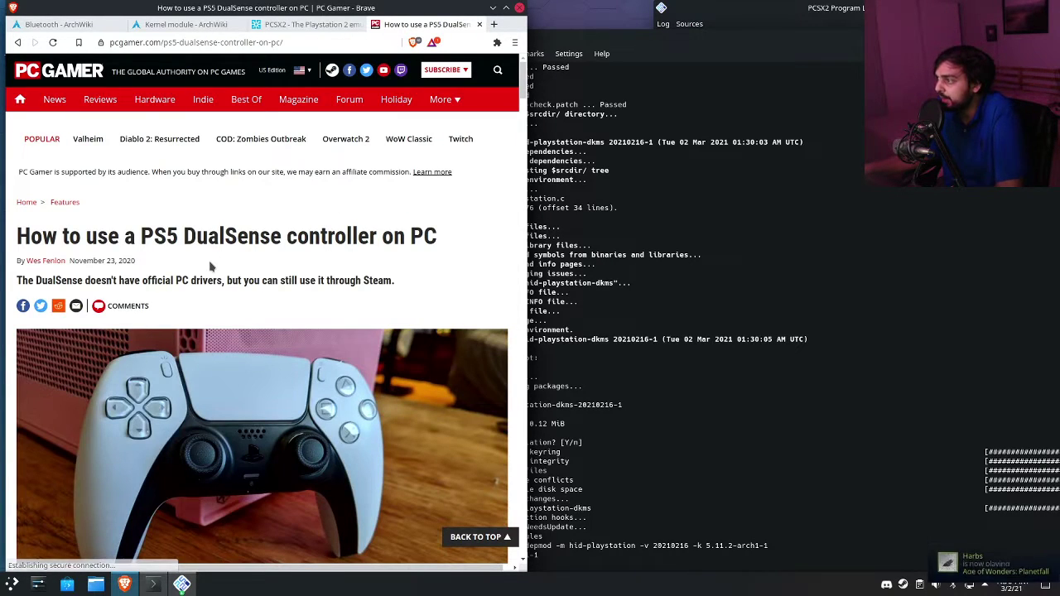
pyautogui.scroll(-5, 174, 266)
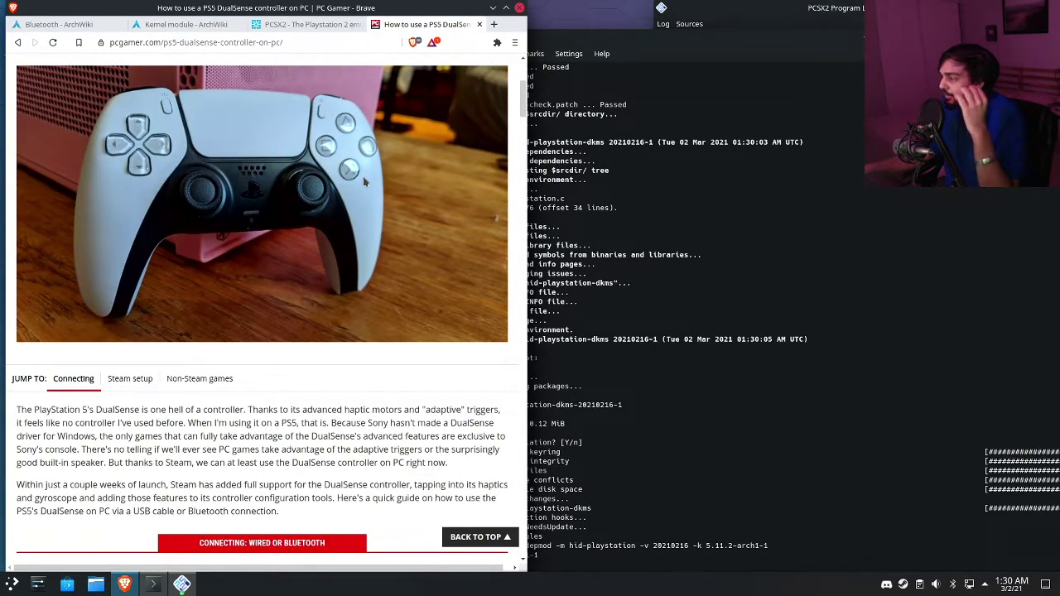
pyautogui.scroll(-2, 363, 176)
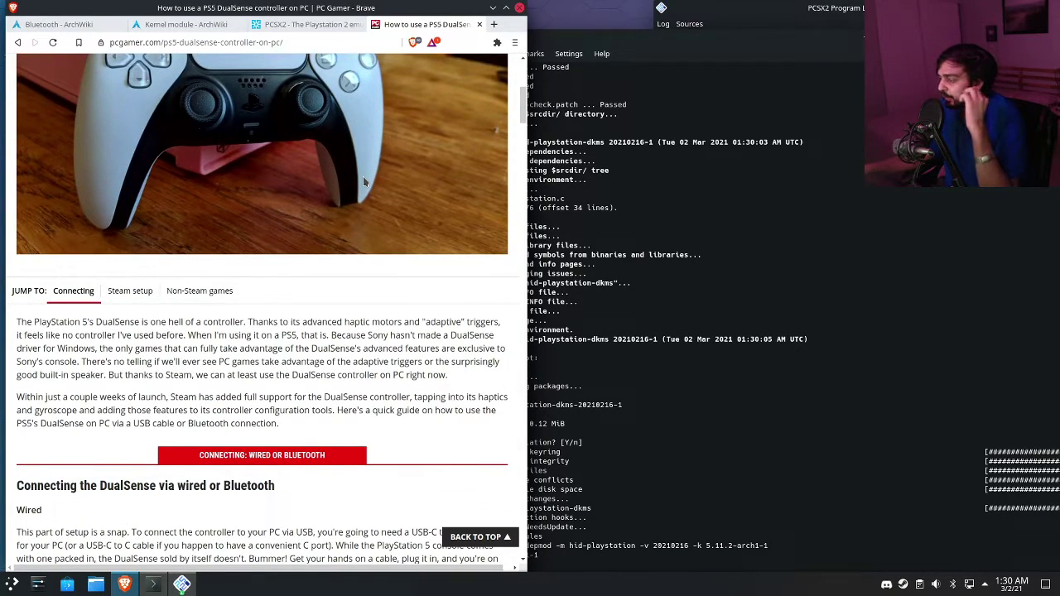
pyautogui.middleClick(418, 27)
# - Move the terminal fully into view, clear its output, and exit the shell to close it
pyautogui.click(654, 131)
pyautogui.moveTo(654, 131); pyautogui.dragTo(446, 343)
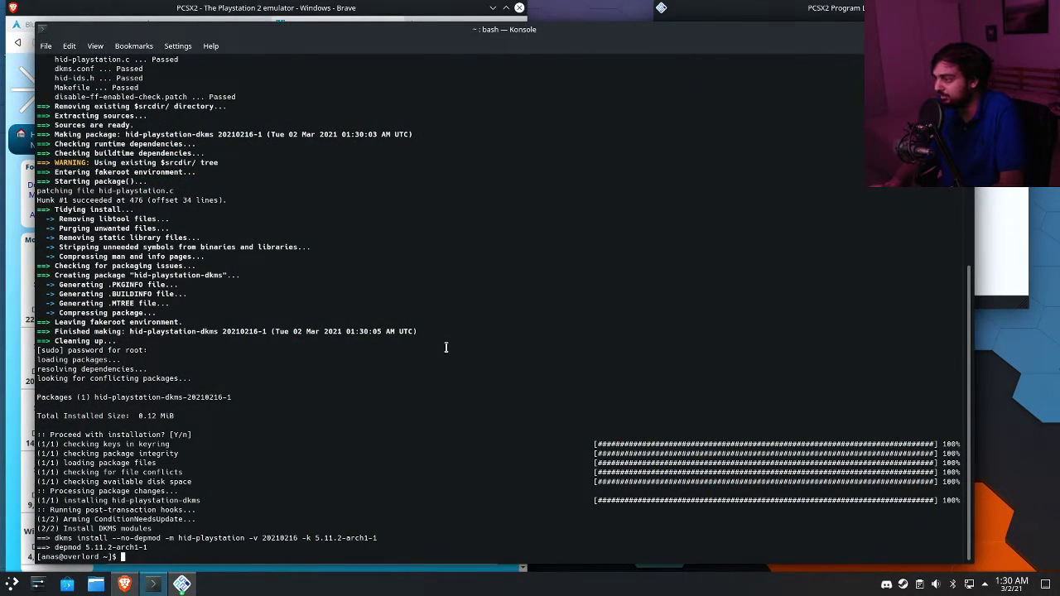
pyautogui.write('c')
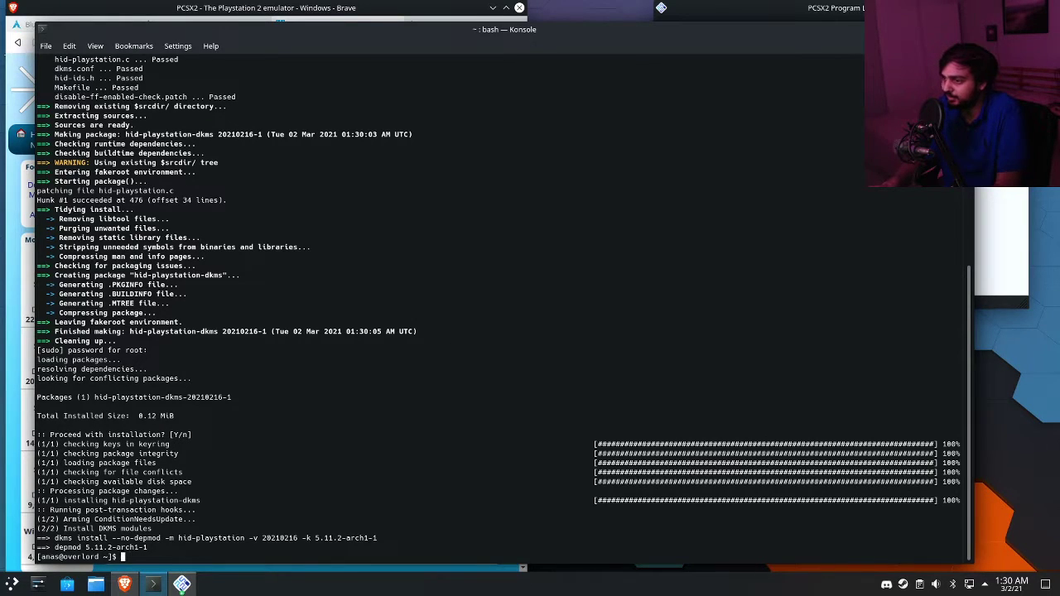
pyautogui.write('lear')
pyautogui.press('Return')
pyautogui.write('exit')
pyautogui.press('Return')
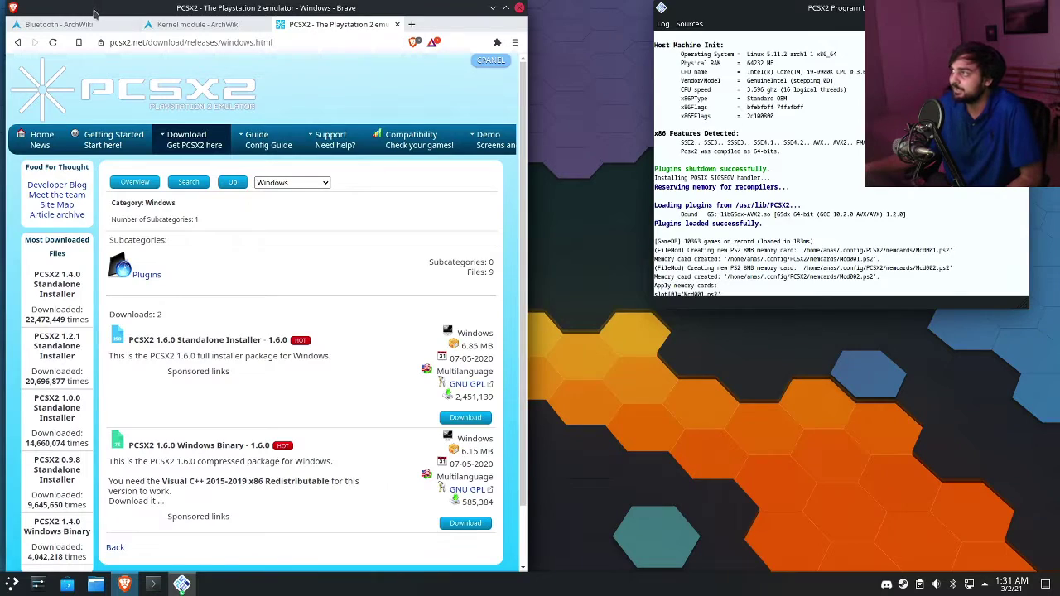
# - Search the web for dualsense pairing and open the MySmartPrice guide on connecting the controller to a PC
pyautogui.click(253, 45)
pyautogui.write('dualsense ')
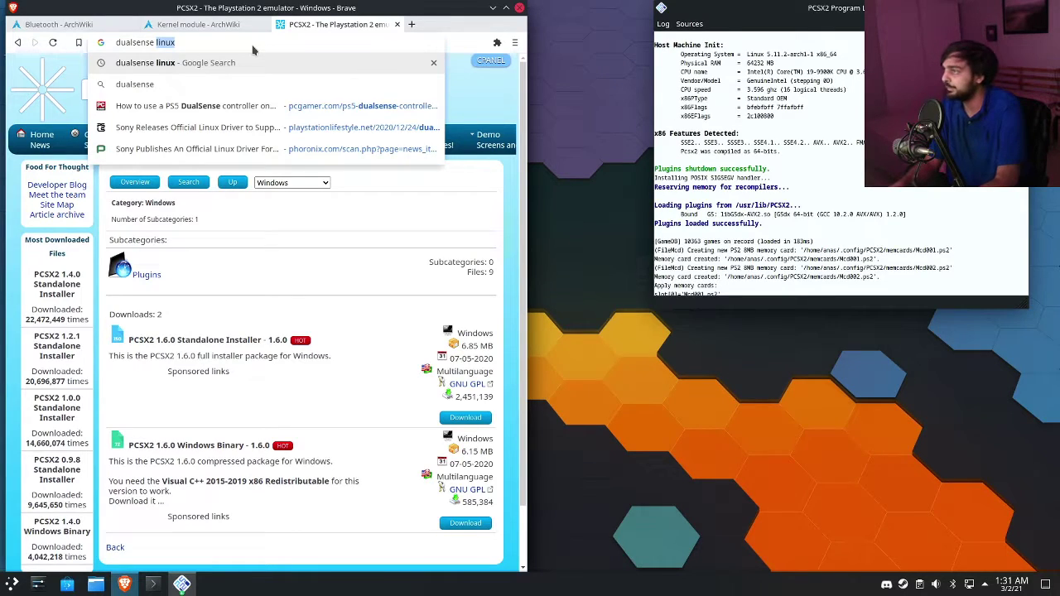
pyautogui.write('pairing')
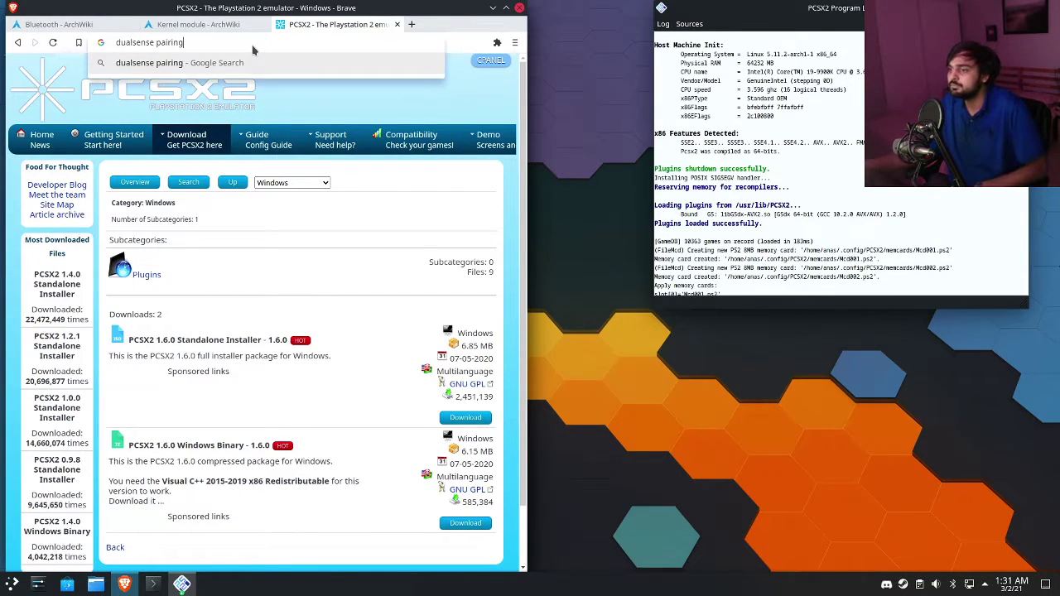
pyautogui.press('Return')
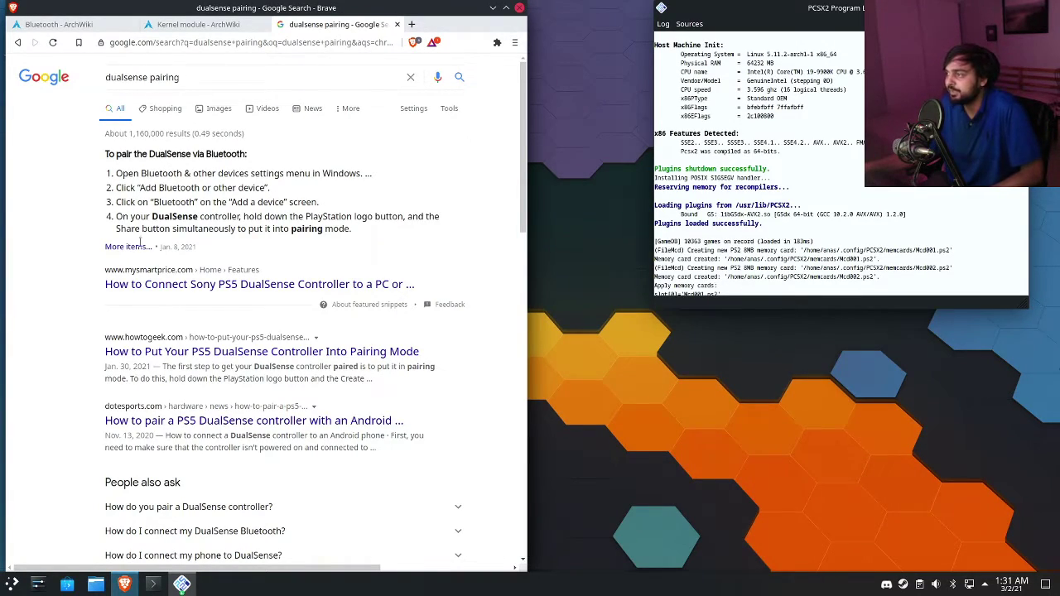
pyautogui.click(168, 285)
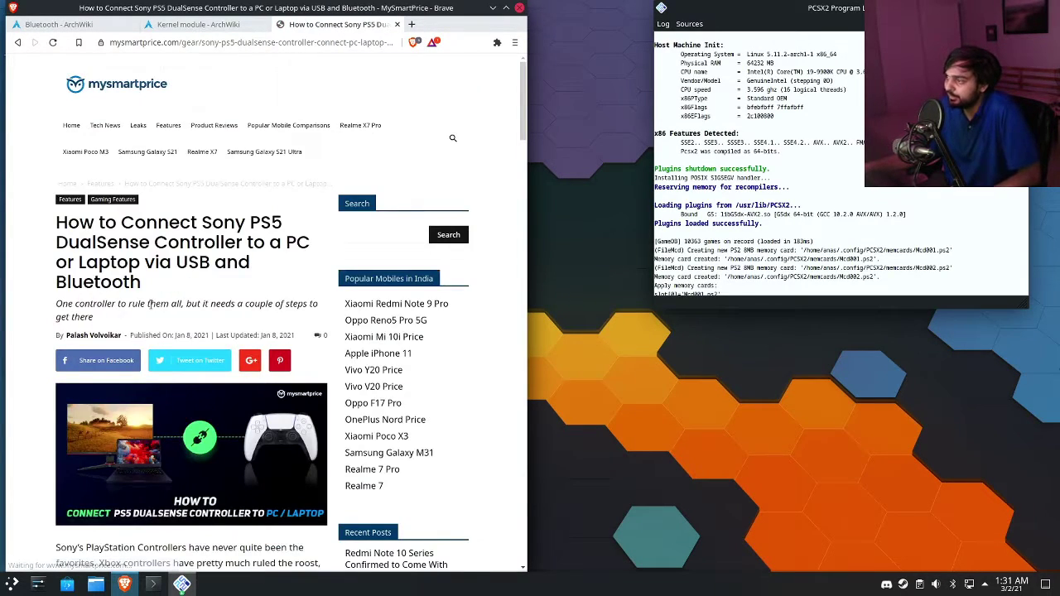
# - Dismiss the site's notification request and read the guide's instructions for pairing the DualSense via Bluetooth
pyautogui.scroll(-6, 150, 304)
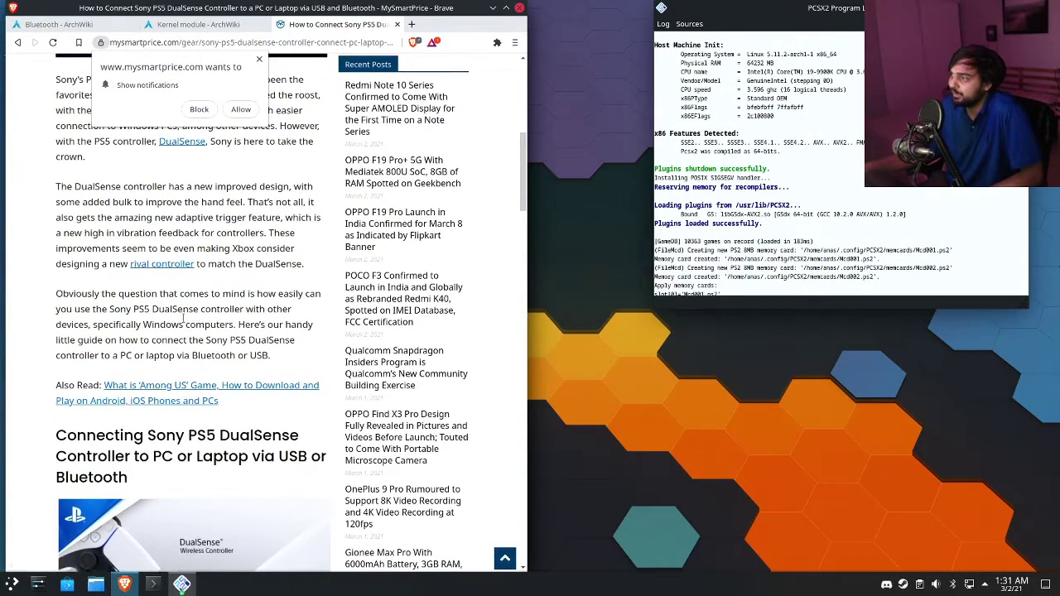
pyautogui.click(259, 59)
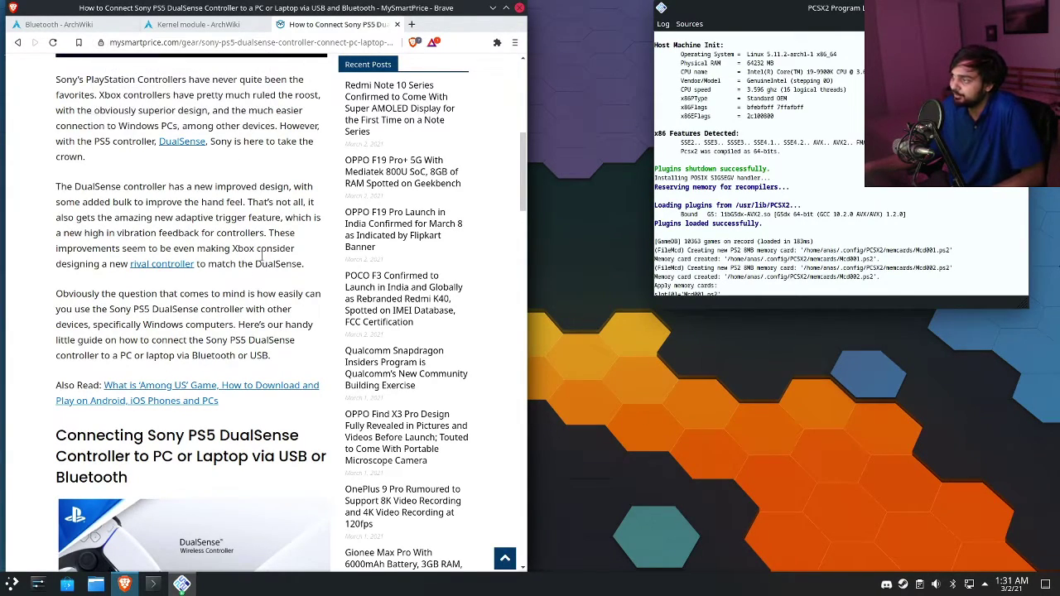
pyautogui.moveTo(303, 263); pyautogui.dragTo(280, 110)
pyautogui.click(317, 405)
pyautogui.scroll(-7, 318, 406)
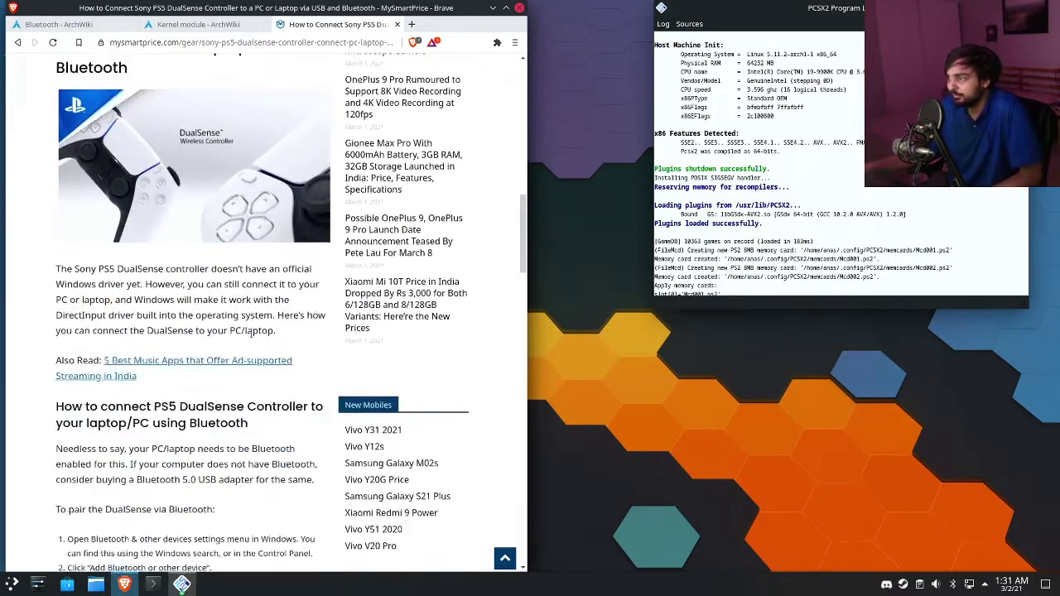
pyautogui.scroll(-3, 256, 300)
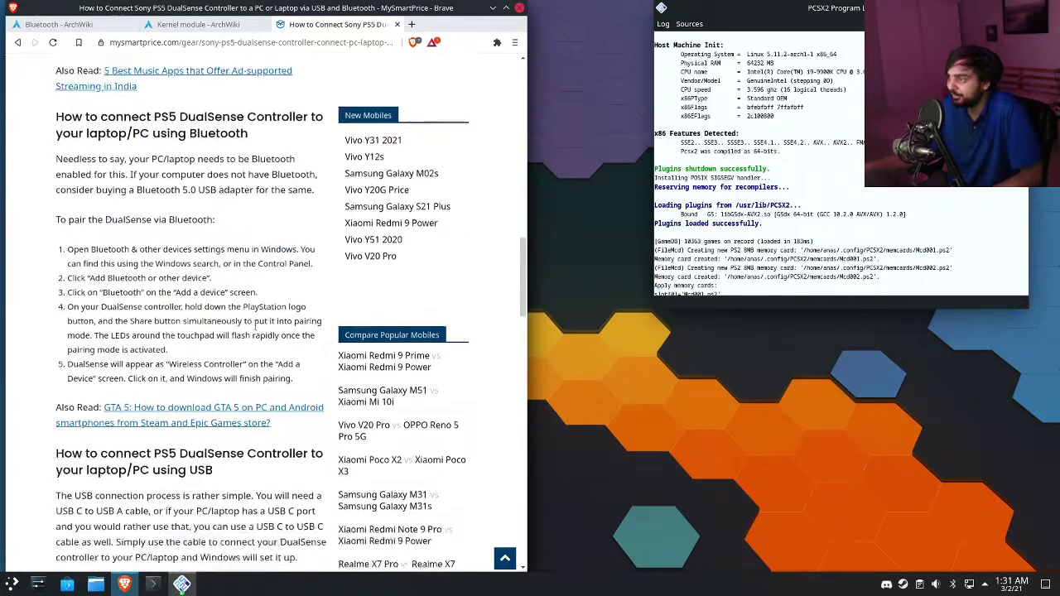
pyautogui.scroll(2, 280, 258)
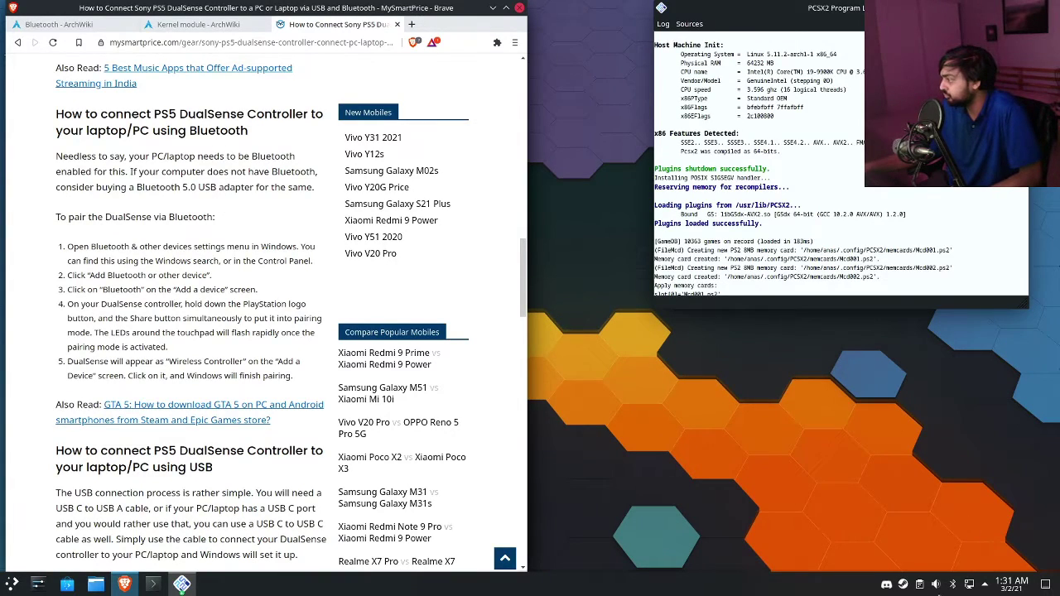
# - Start adding a new Bluetooth device and place the Bluetooth Device Wizard beside the browser
pyautogui.click(951, 585)
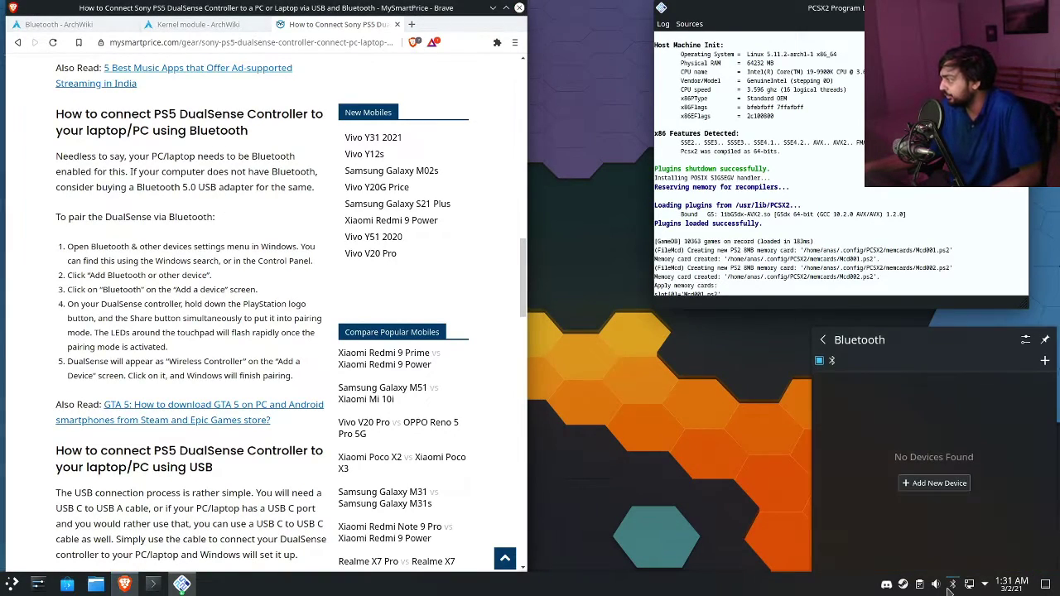
pyautogui.click(937, 484)
pyautogui.moveTo(426, 171); pyautogui.dragTo(707, 202)
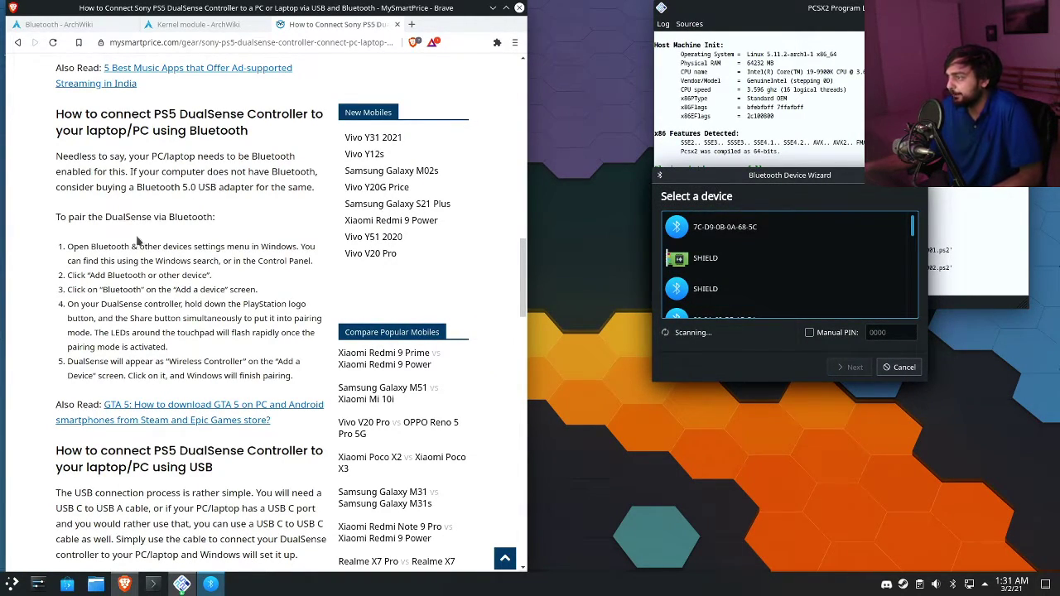
# - Read the guide's sections on connecting the DualSense by USB and using it with Steam
pyautogui.scroll(-3, 132, 258)
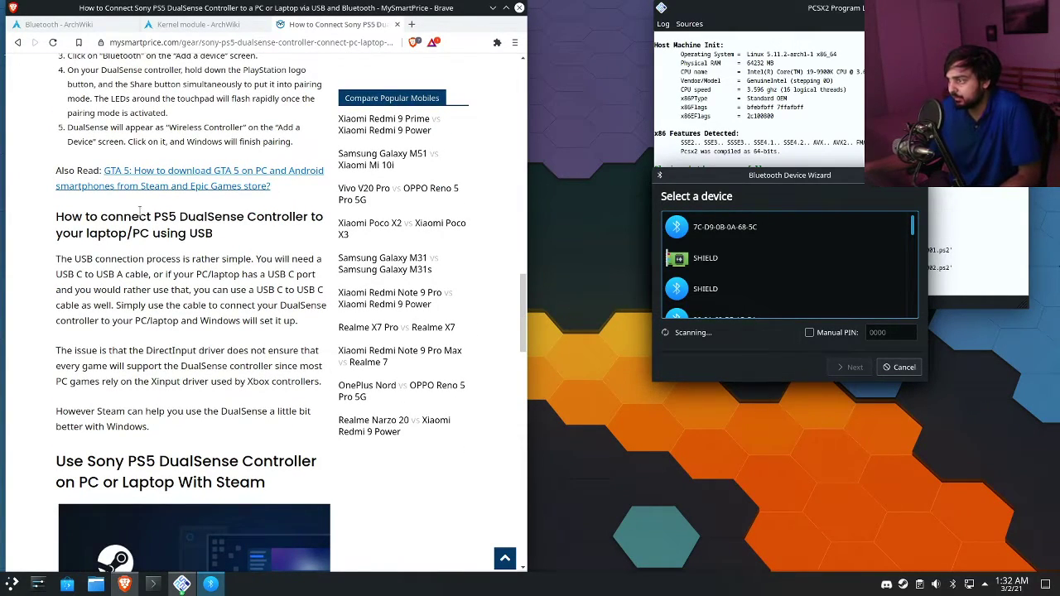
pyautogui.scroll(-7, 140, 255)
pyautogui.scroll(-3, 140, 236)
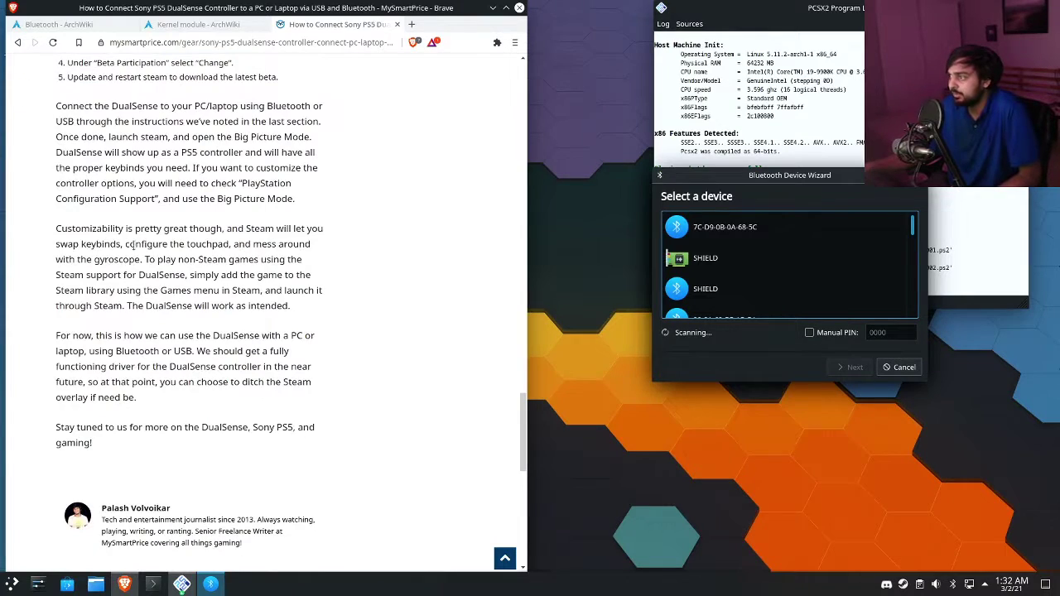
pyautogui.scroll(5, 133, 246)
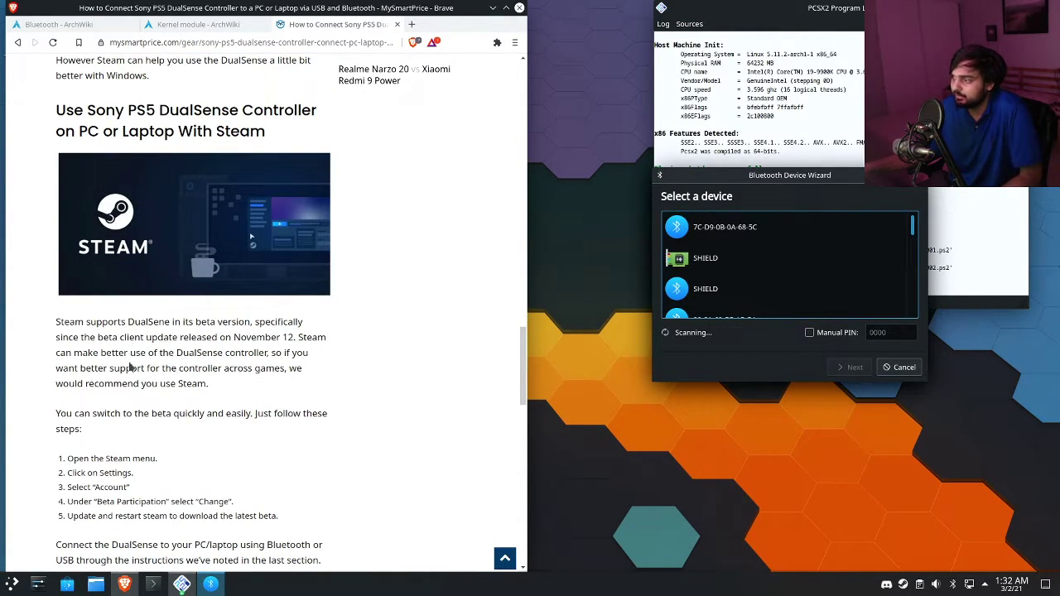
# - Return to the search results, open How-To Geek's pairing mode article, and read how to enable the DualSense's pairing mode
pyautogui.rightClick(405, 329)
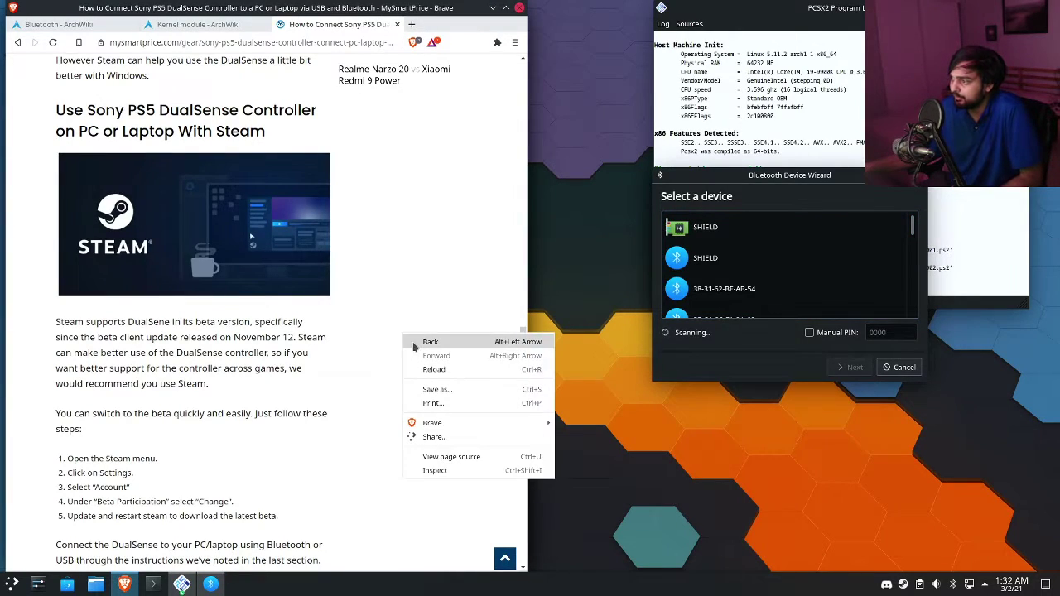
pyautogui.click(414, 341)
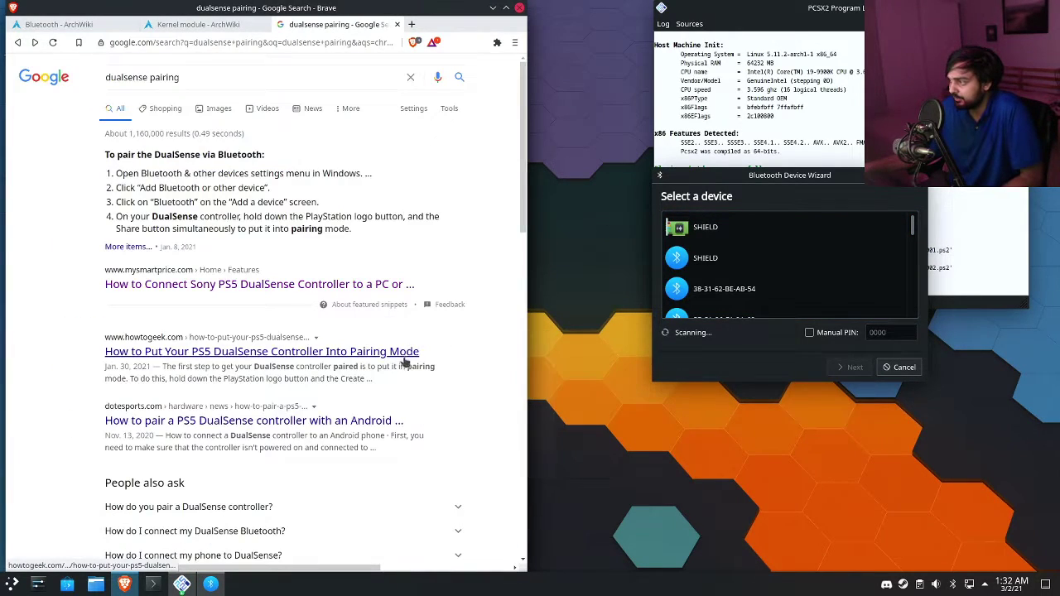
pyautogui.click(332, 352)
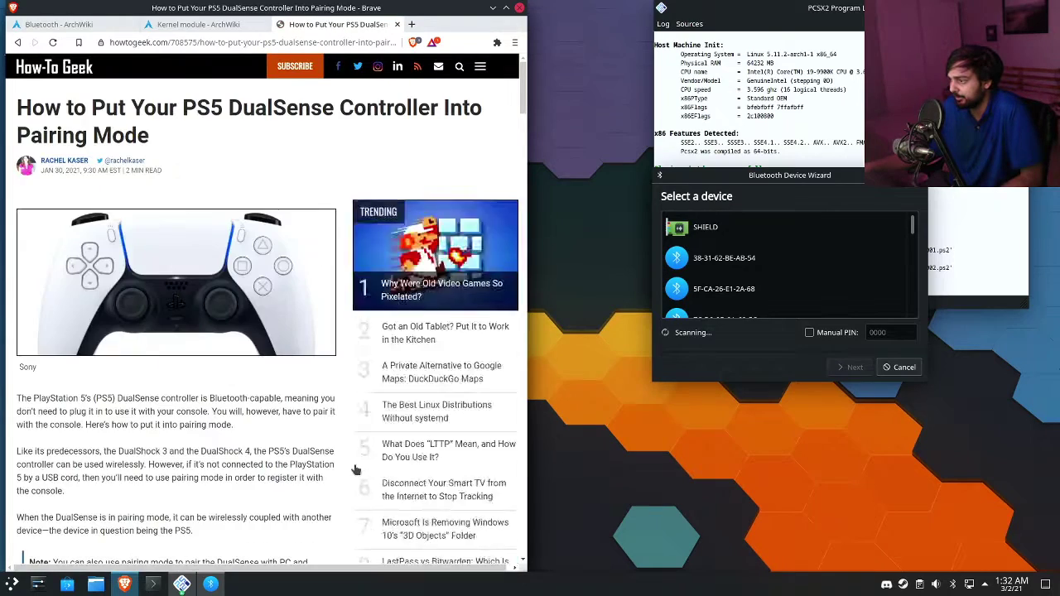
pyautogui.scroll(-5, 277, 413)
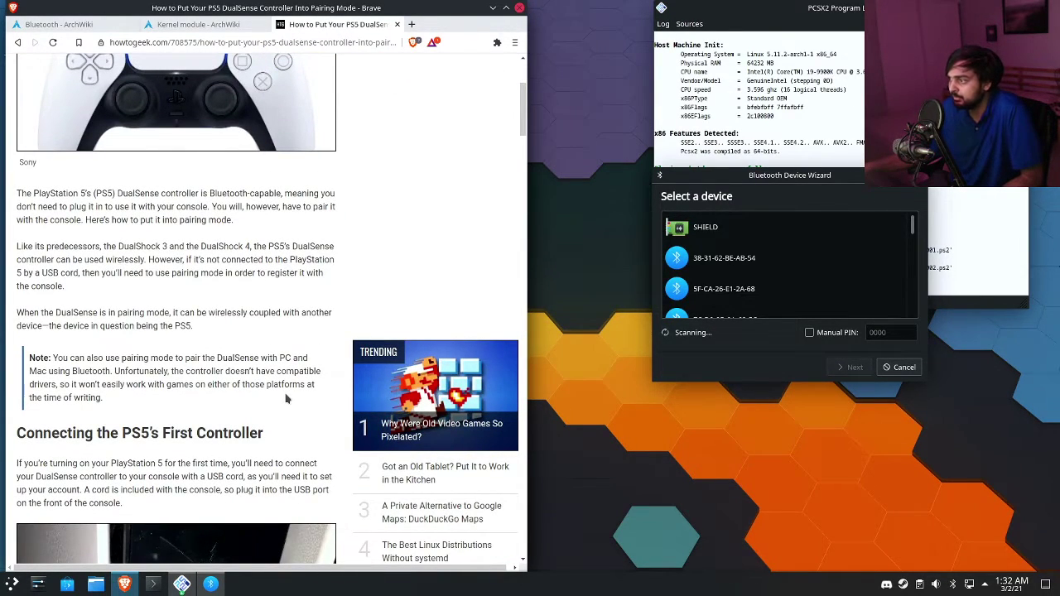
pyautogui.scroll(-3, 286, 399)
pyautogui.scroll(-9, 283, 401)
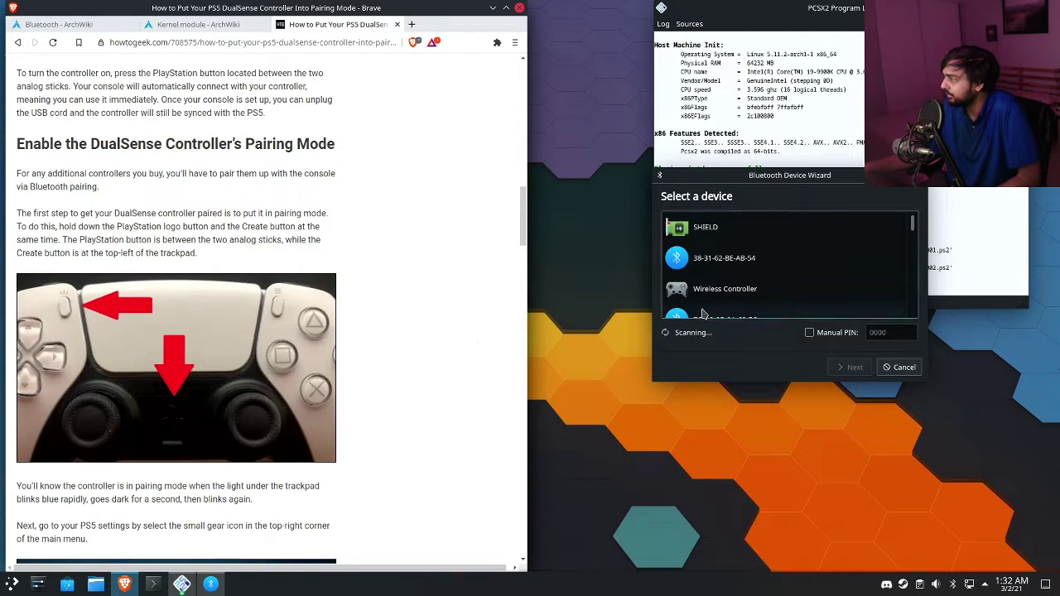
# - Pair the Wireless Controller found by the Bluetooth Device Wizard
pyautogui.click(724, 289)
pyautogui.click(854, 367)
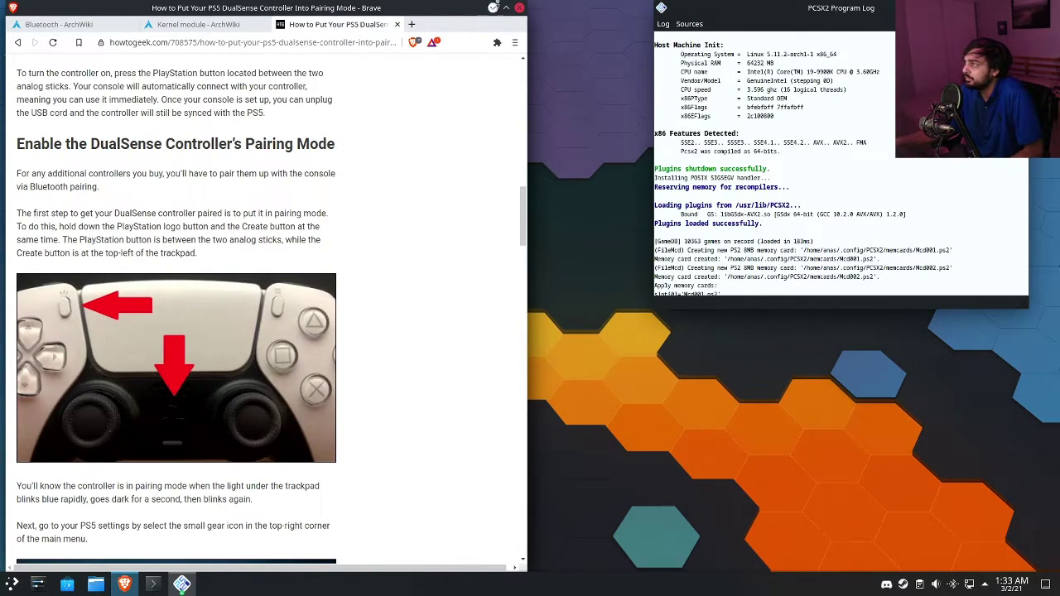
# - Close the browser window and exit PCSX2
pyautogui.click(519, 8)
pyautogui.click(182, 264)
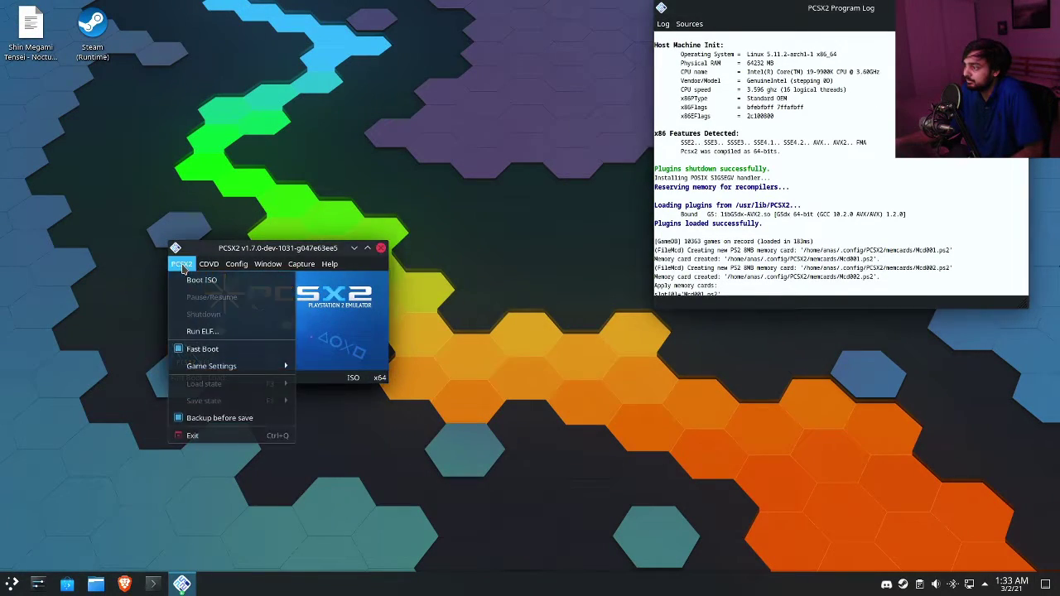
pyautogui.click(191, 435)
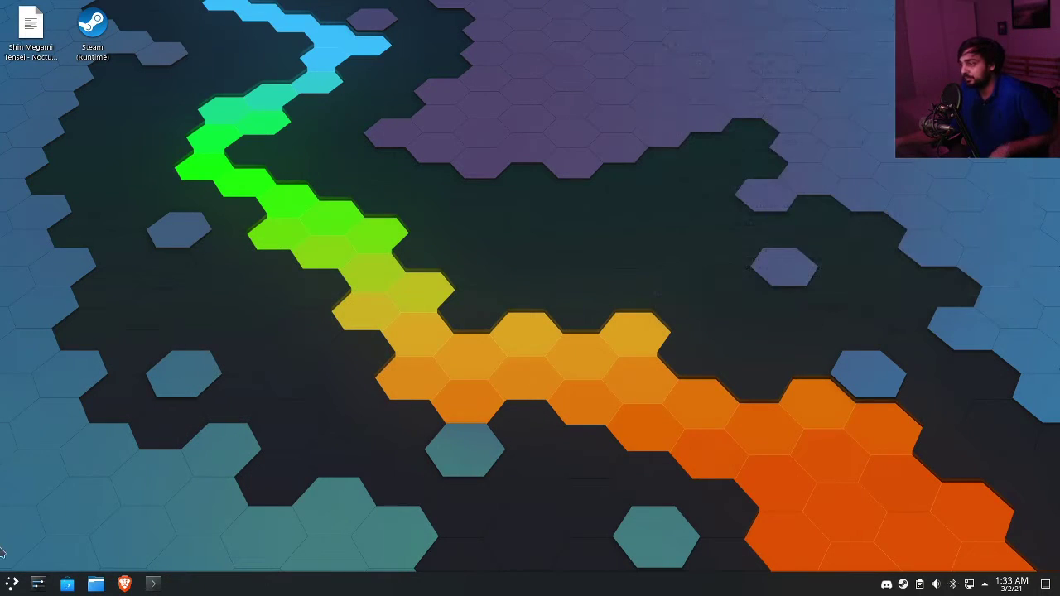
# - Find the Game Controller settings with the search text game con and open them
pyautogui.click(6, 586)
pyautogui.write('game con')
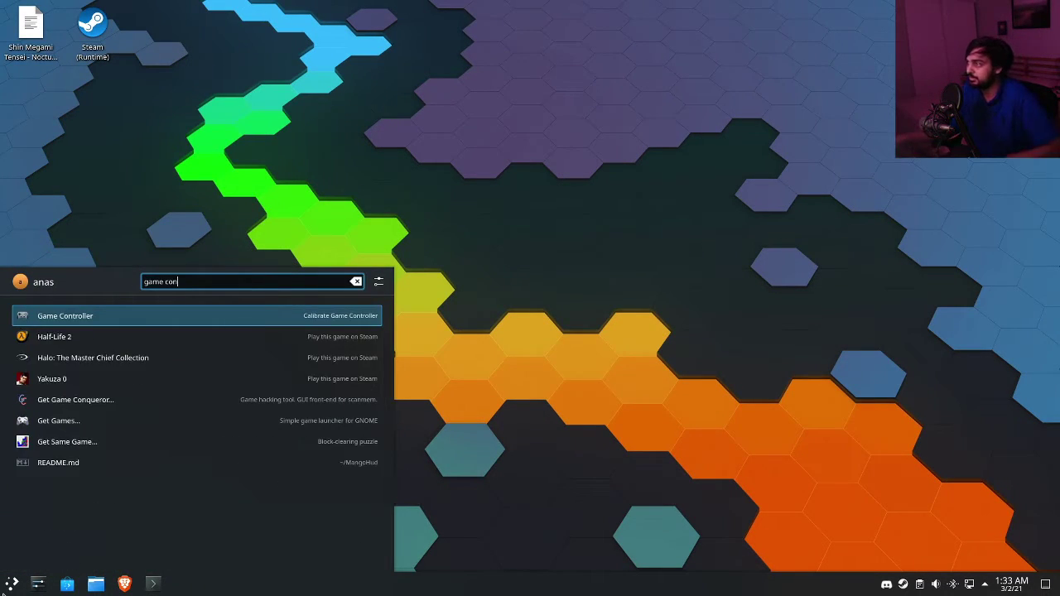
pyautogui.press('Return')
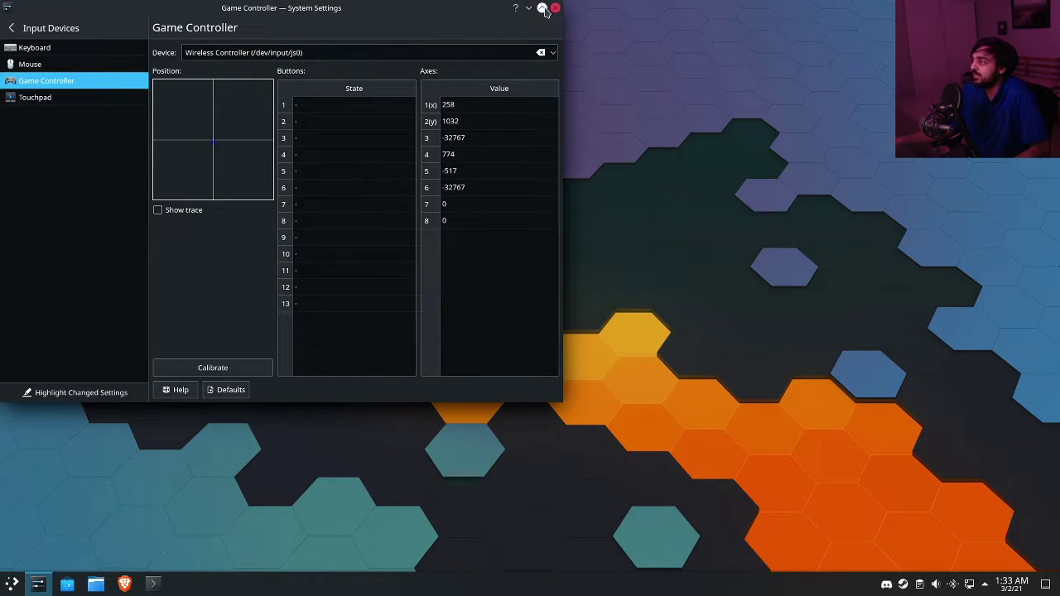
# - Close the Game Controller settings and launch PCSX2, finding it with the search text pcsx2
pyautogui.click(555, 8)
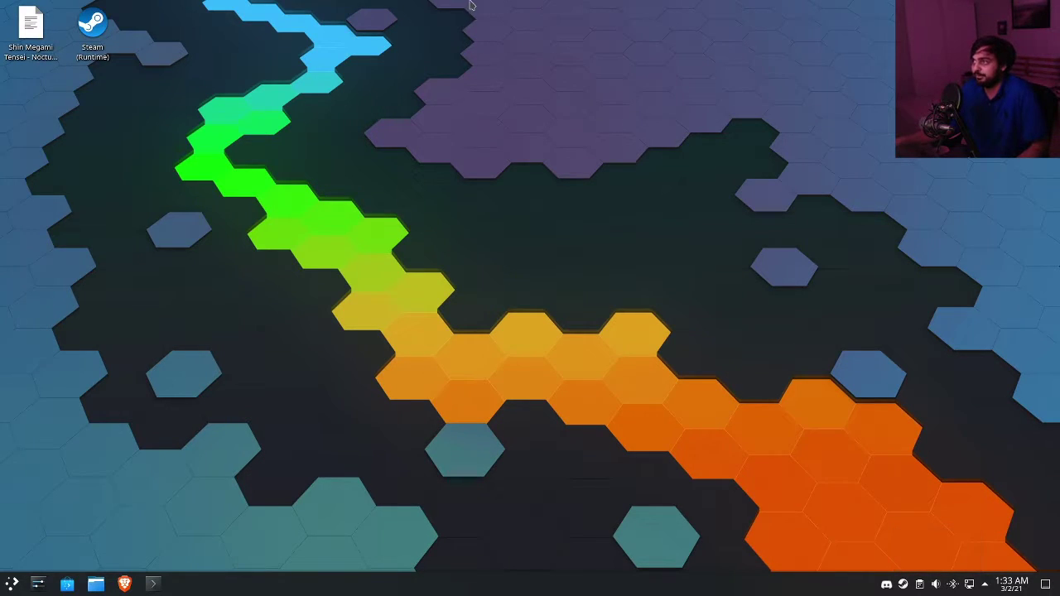
pyautogui.moveTo(403, 314); pyautogui.dragTo(12, 8)
pyautogui.click(174, 252)
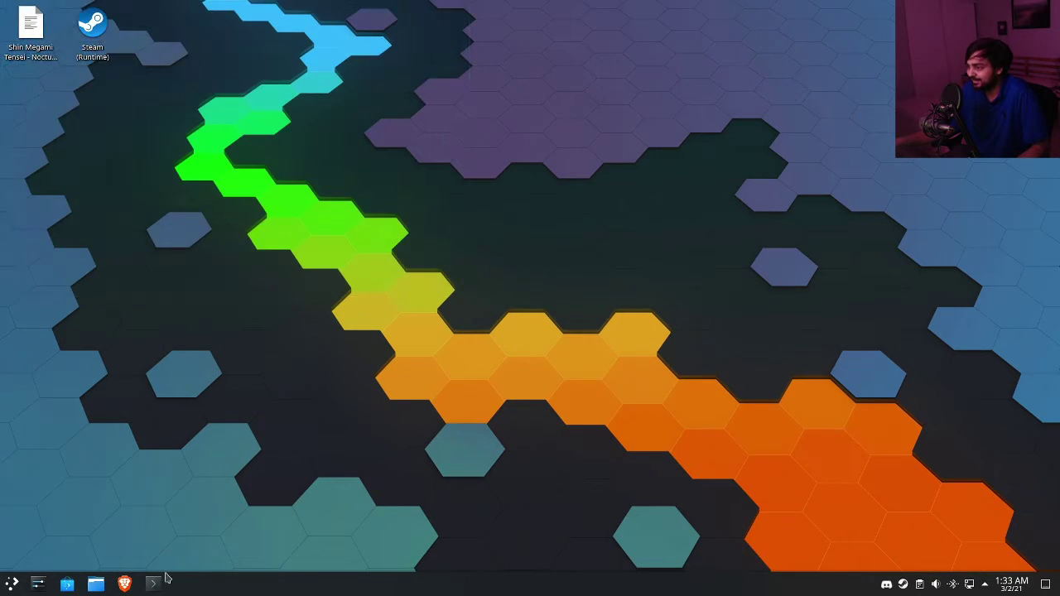
pyautogui.click(12, 584)
pyautogui.write('pcsx2')
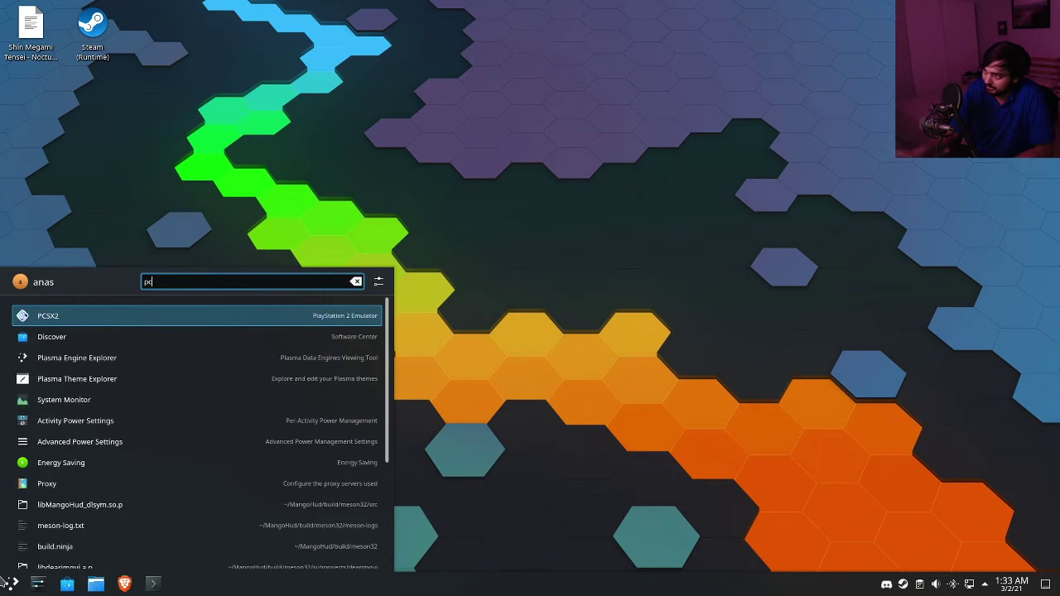
pyautogui.press('Return')
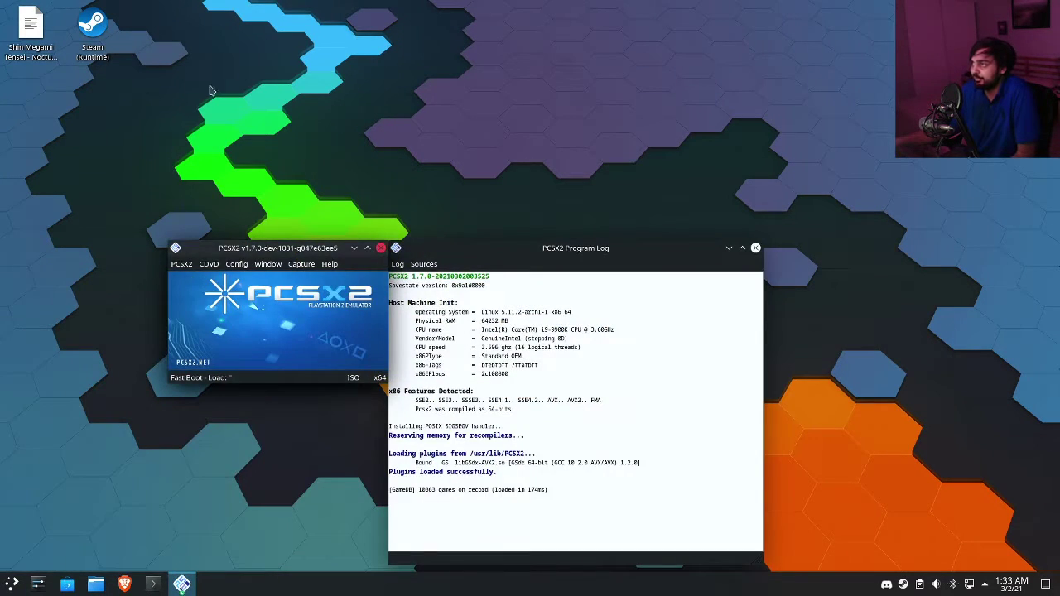
# - Load the Shin Megami Tensei - Nocturne ISO from the desktop into PCSX2 and move the emulator windows higher on the desktop
pyautogui.moveTo(31, 31); pyautogui.dragTo(609, 389)
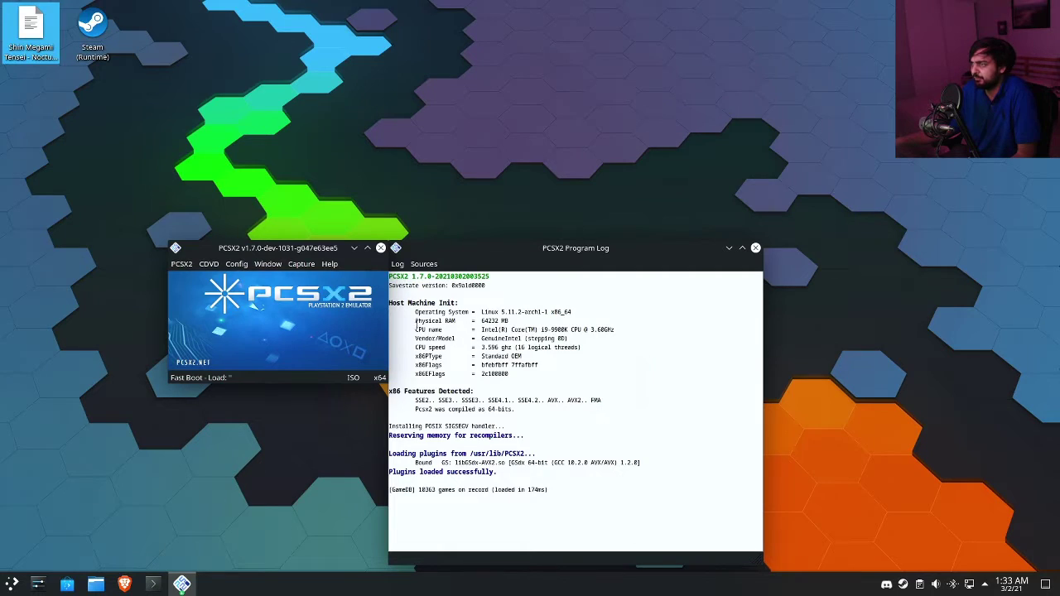
pyautogui.moveTo(31, 34); pyautogui.dragTo(218, 356)
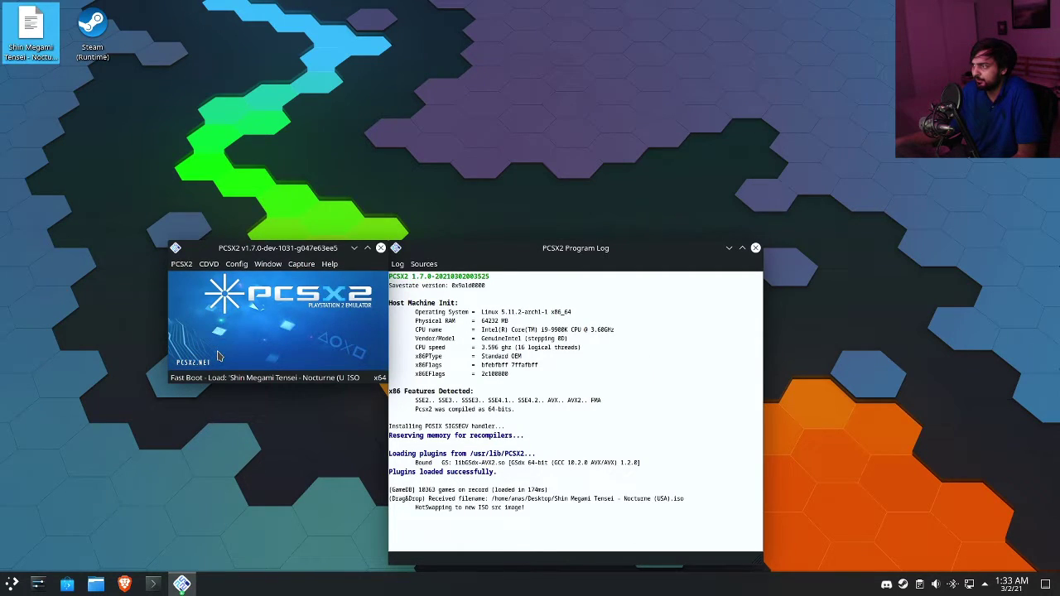
pyautogui.click(237, 264)
pyautogui.click(261, 252)
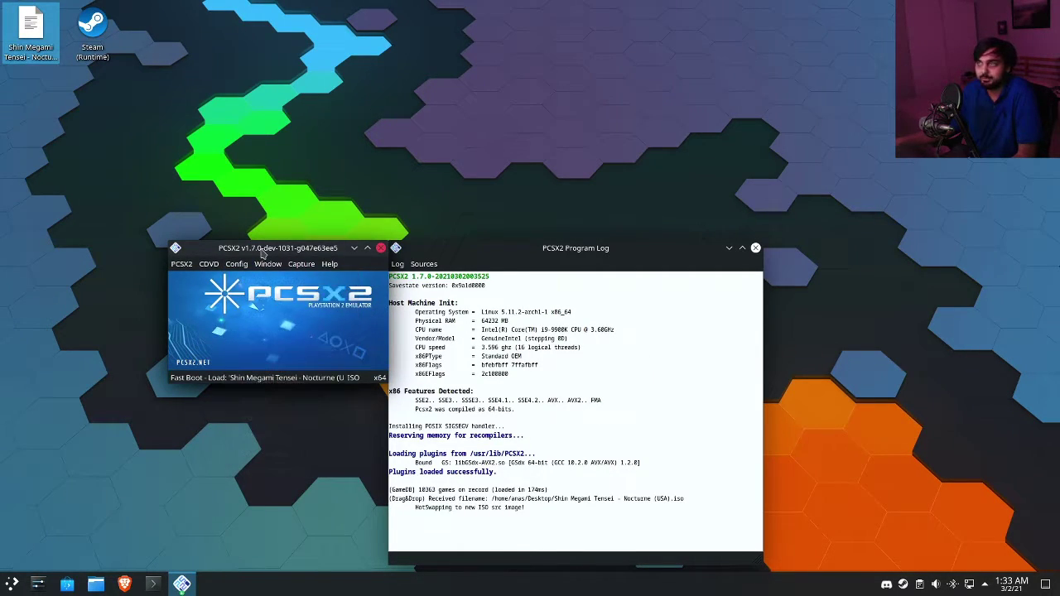
pyautogui.moveTo(262, 253); pyautogui.dragTo(265, 79)
# - Try to remap the L2 button of Gamepad 0 in the GamePad configuration, and leave the configuration without saving
pyautogui.click(240, 89)
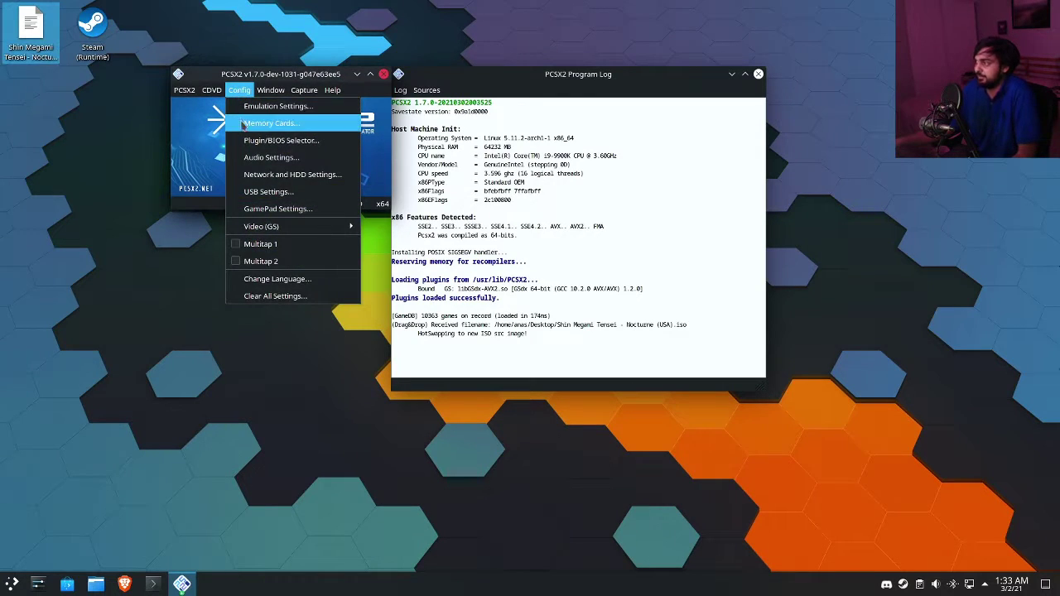
pyautogui.click(269, 210)
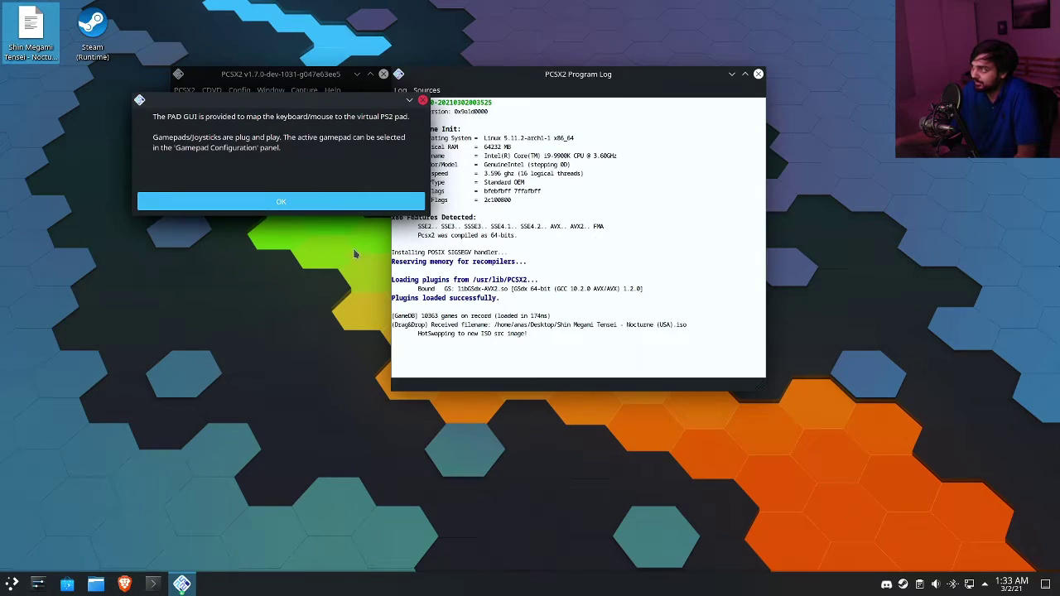
pyautogui.click(328, 207)
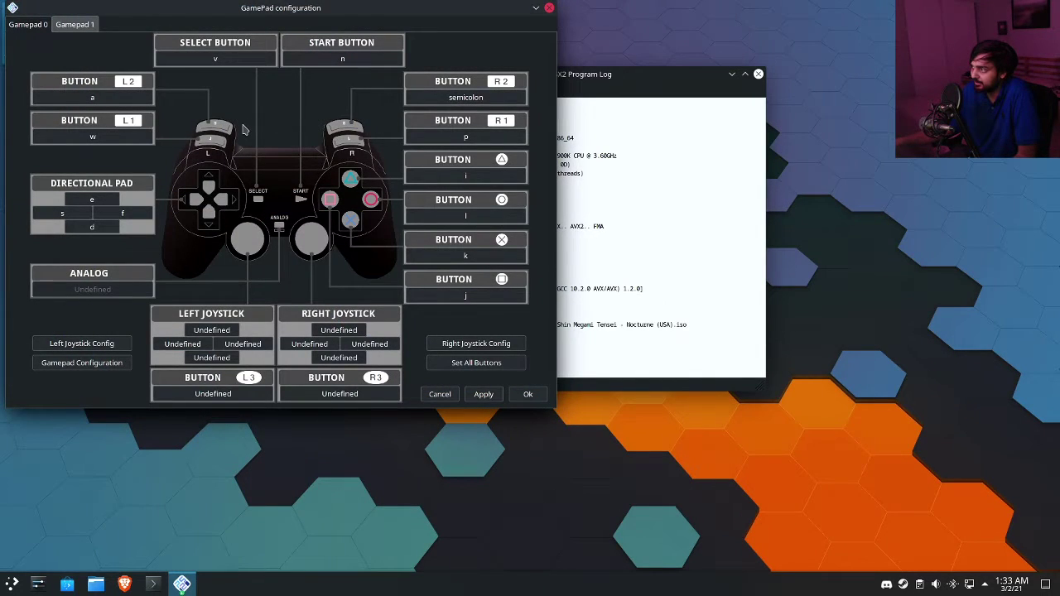
pyautogui.click(142, 103)
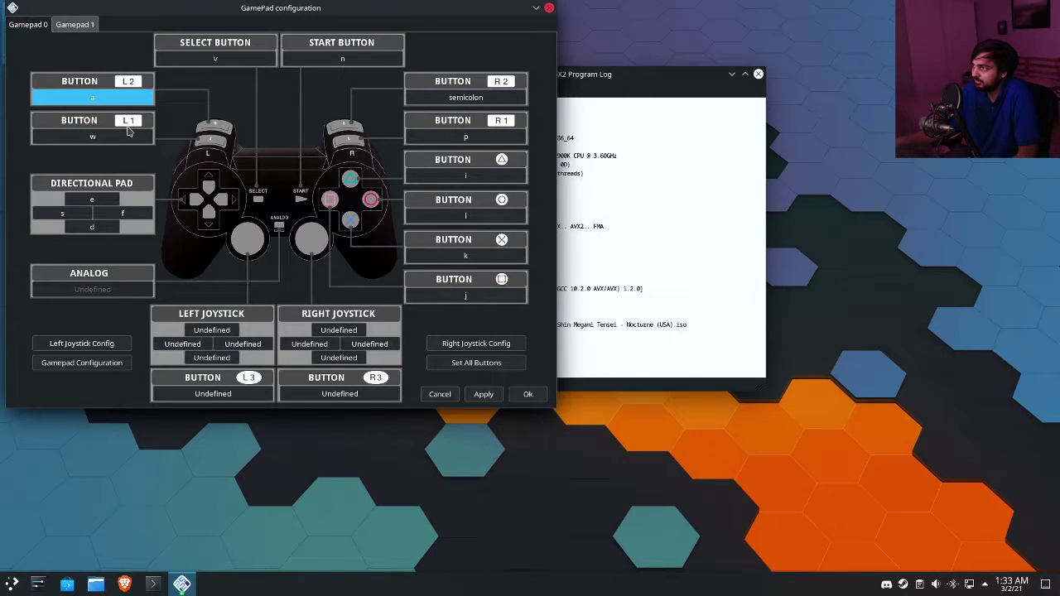
pyautogui.click(83, 33)
pyautogui.click(102, 101)
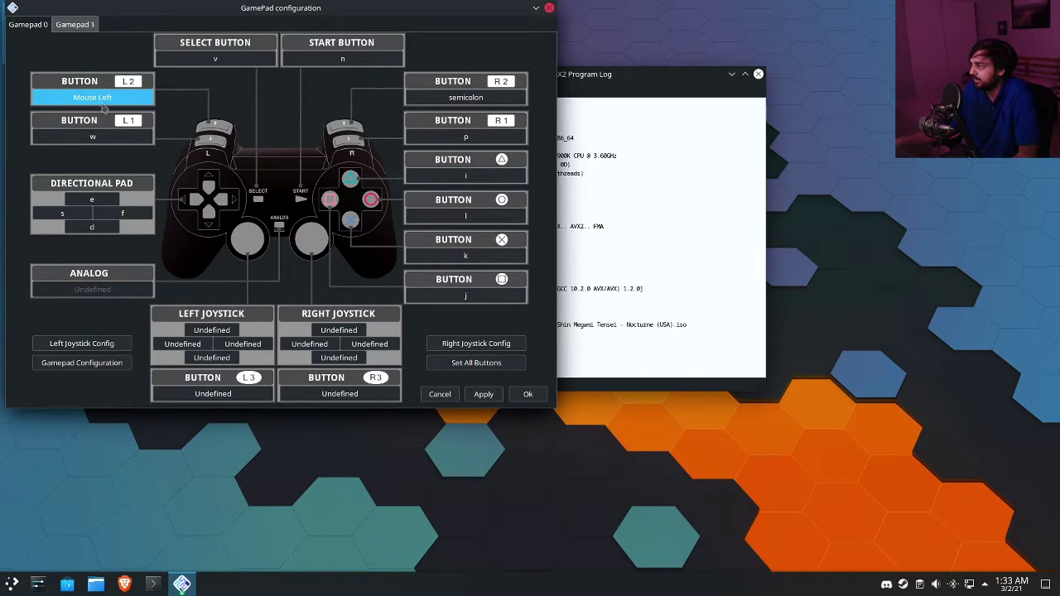
pyautogui.click(443, 397)
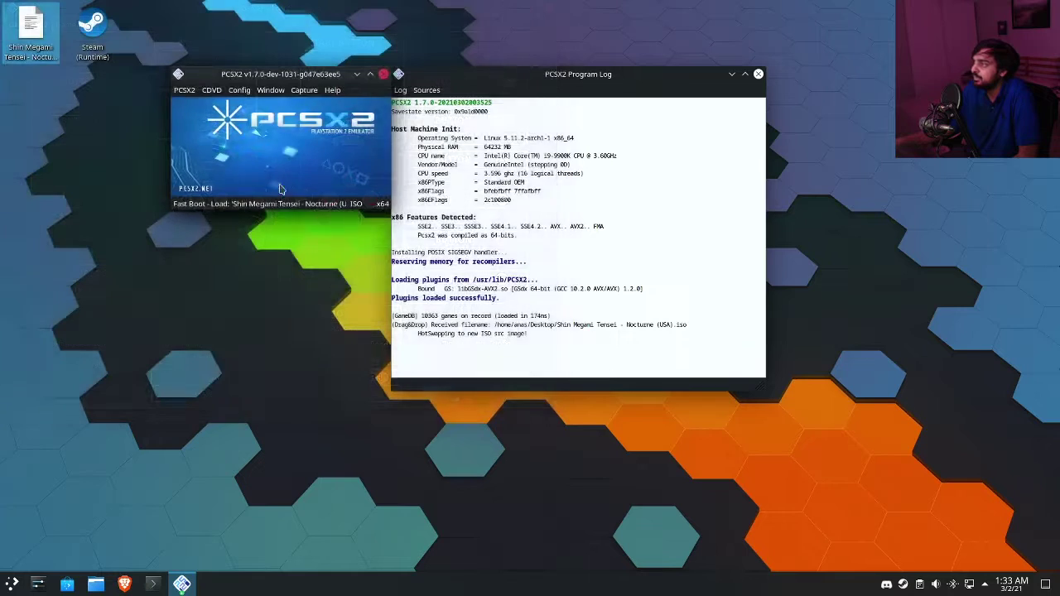
pyautogui.click(239, 89)
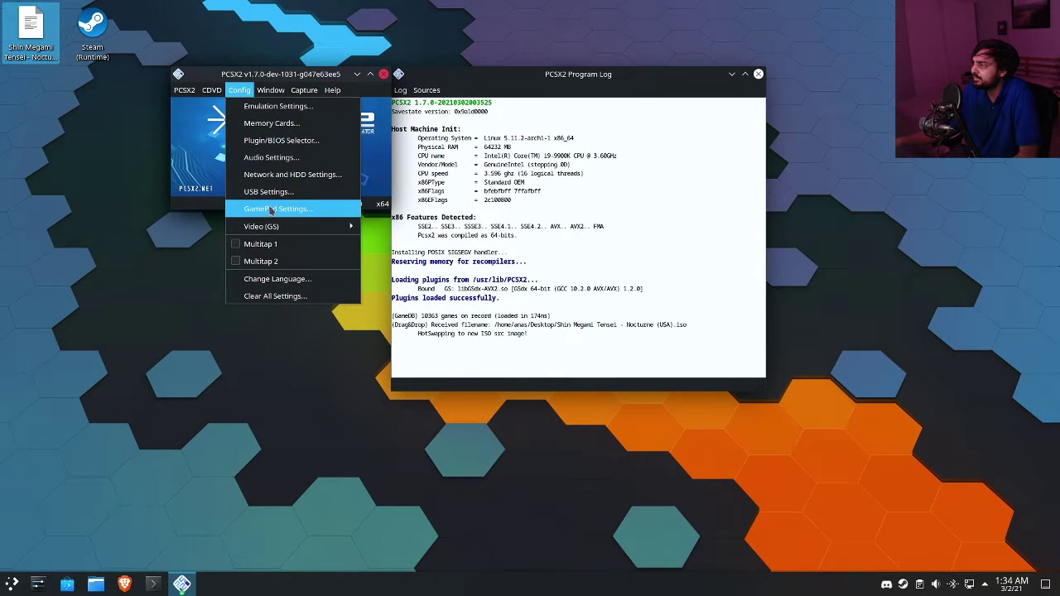
pyautogui.click(307, 208)
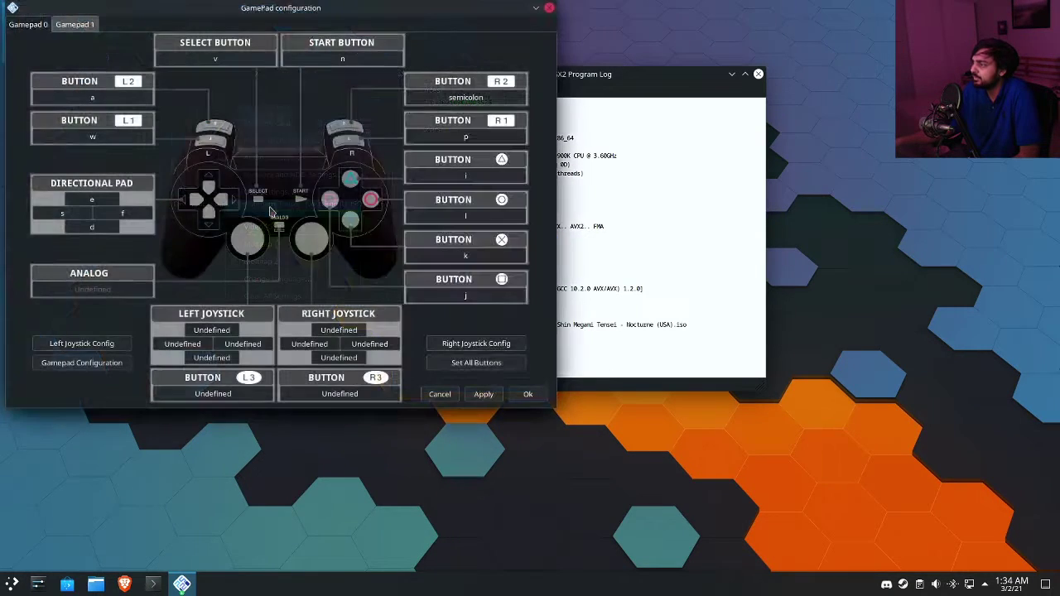
pyautogui.click(455, 398)
# - Set the PCSX2 disc source to No disc, boot the BIOS, and maximize the emulation window
pyautogui.click(184, 89)
pyautogui.moveTo(212, 93)
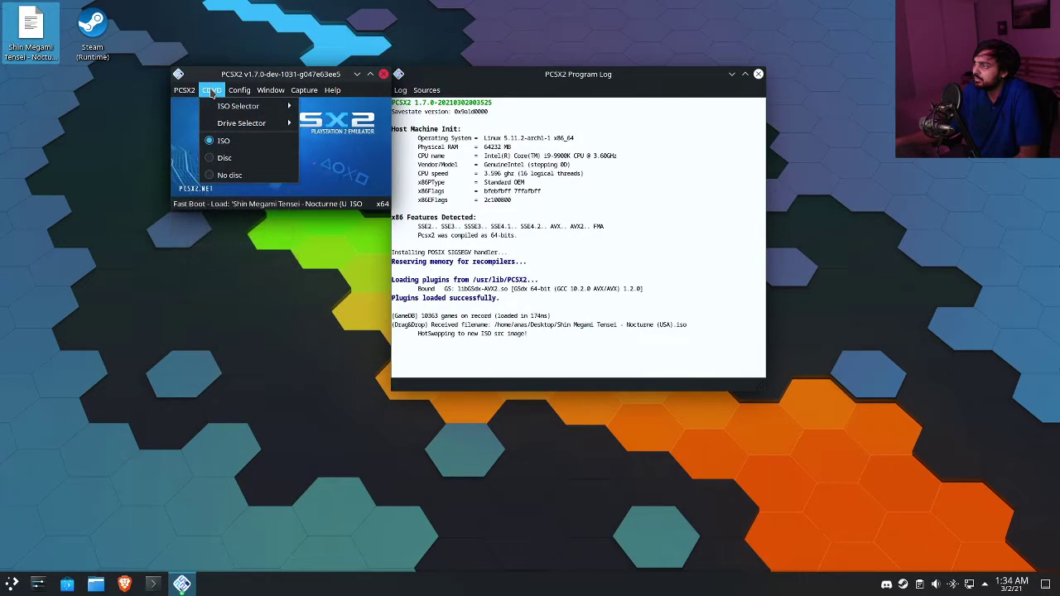
pyautogui.click(229, 175)
pyautogui.click(186, 90)
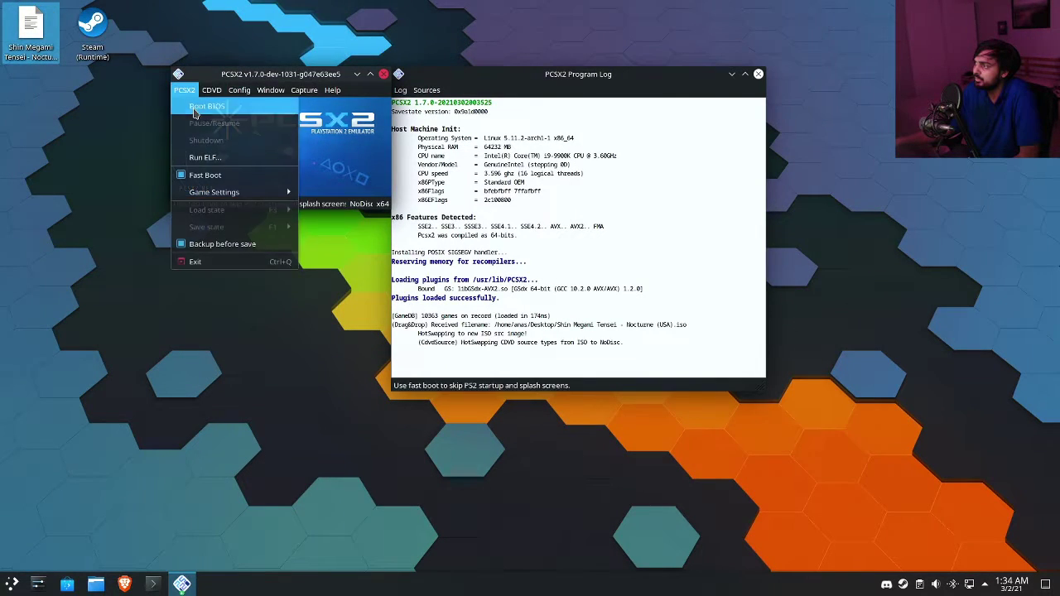
pyautogui.click(198, 107)
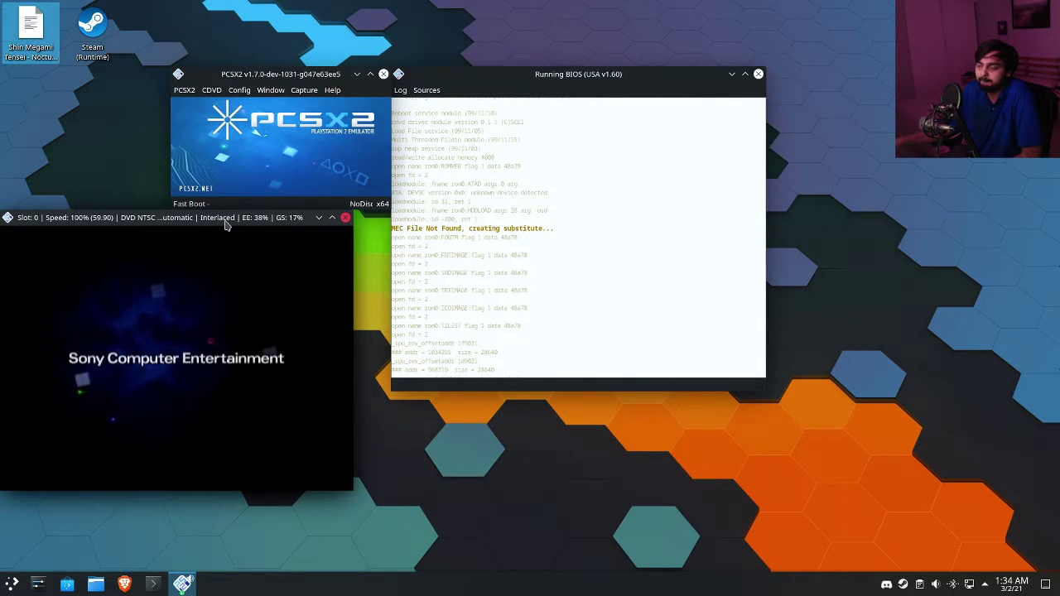
pyautogui.doubleClick(224, 219)
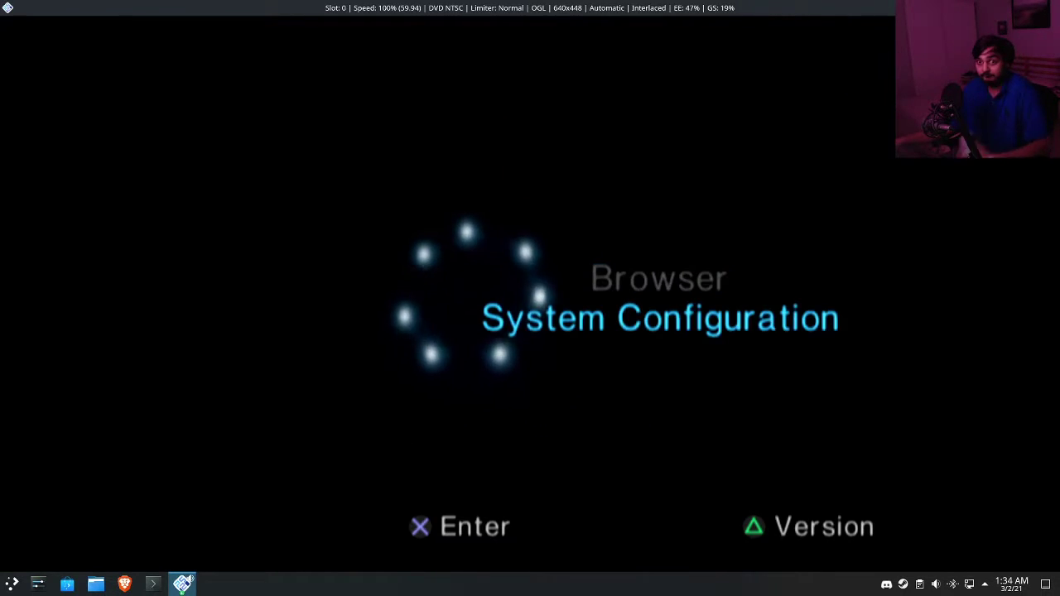
# - Test the controller by switching between Browser and System Configuration in the PS2 BIOS menu, and close the emulation window
pyautogui.press('Down')
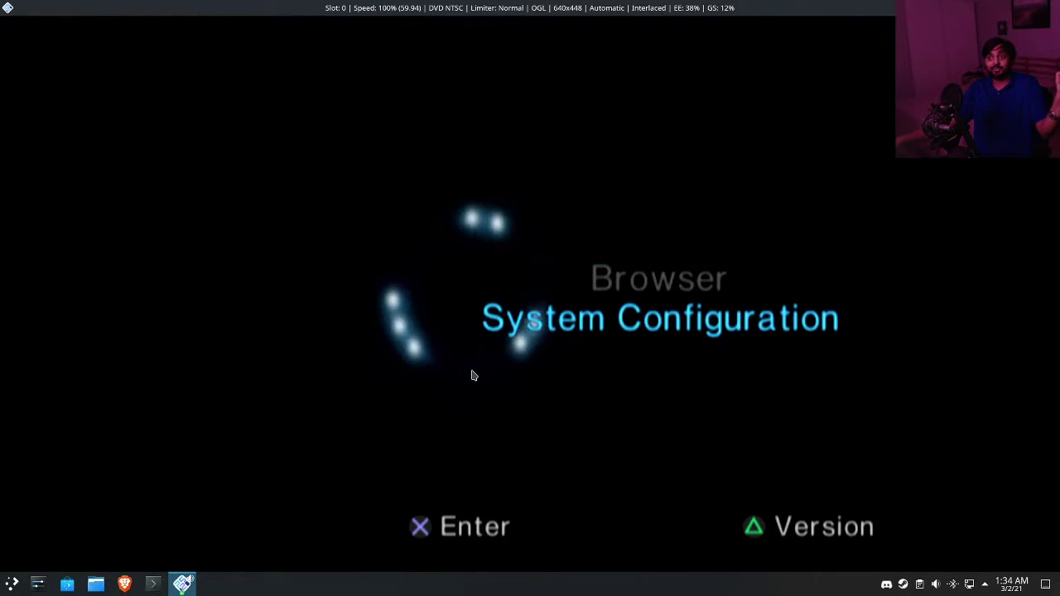
pyautogui.press('Up')
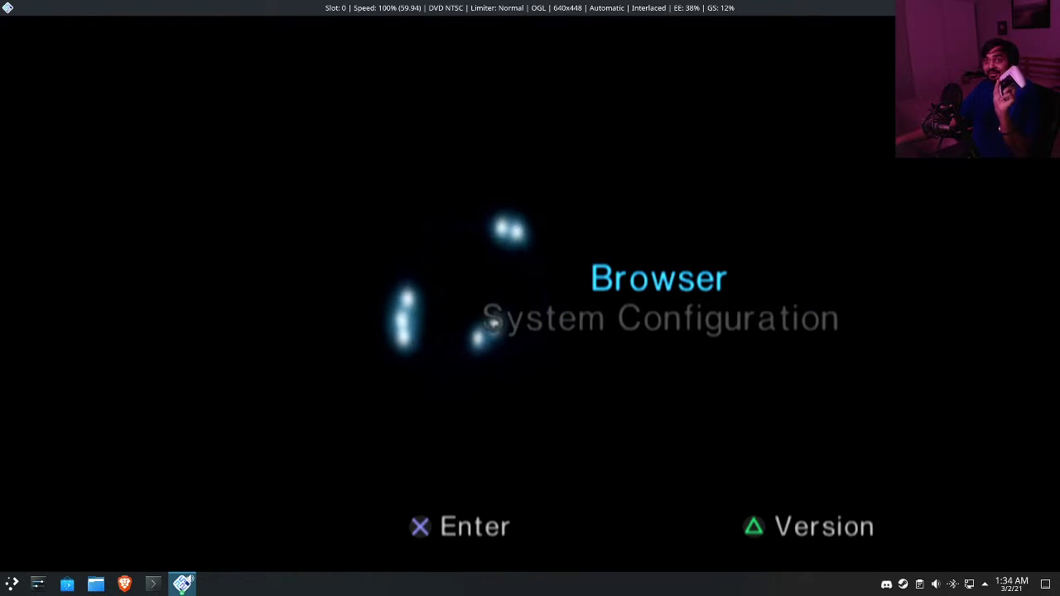
pyautogui.press('Down')
pyautogui.press('Up')
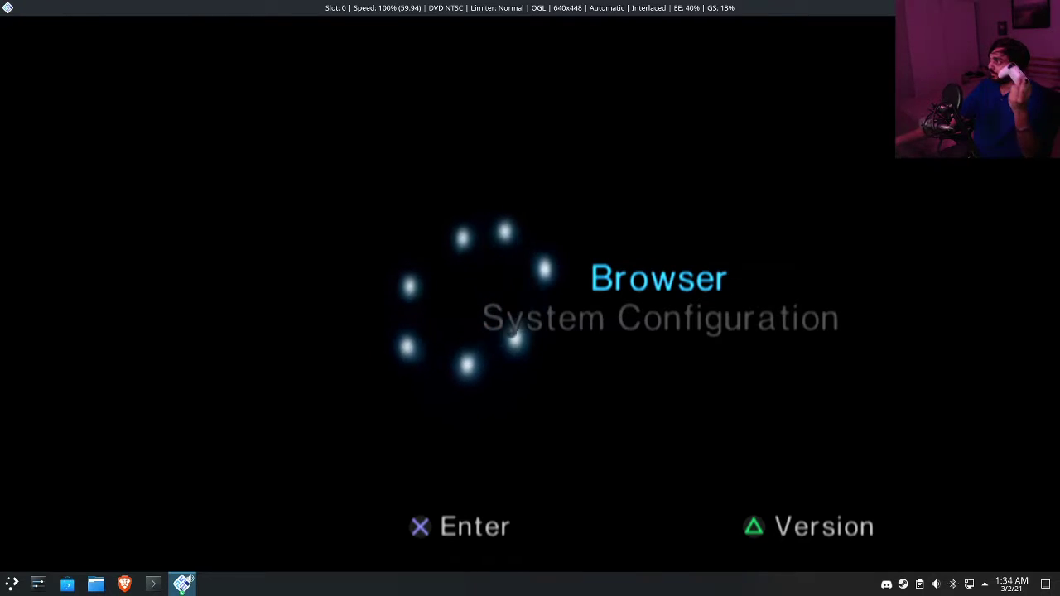
pyautogui.press('Escape')
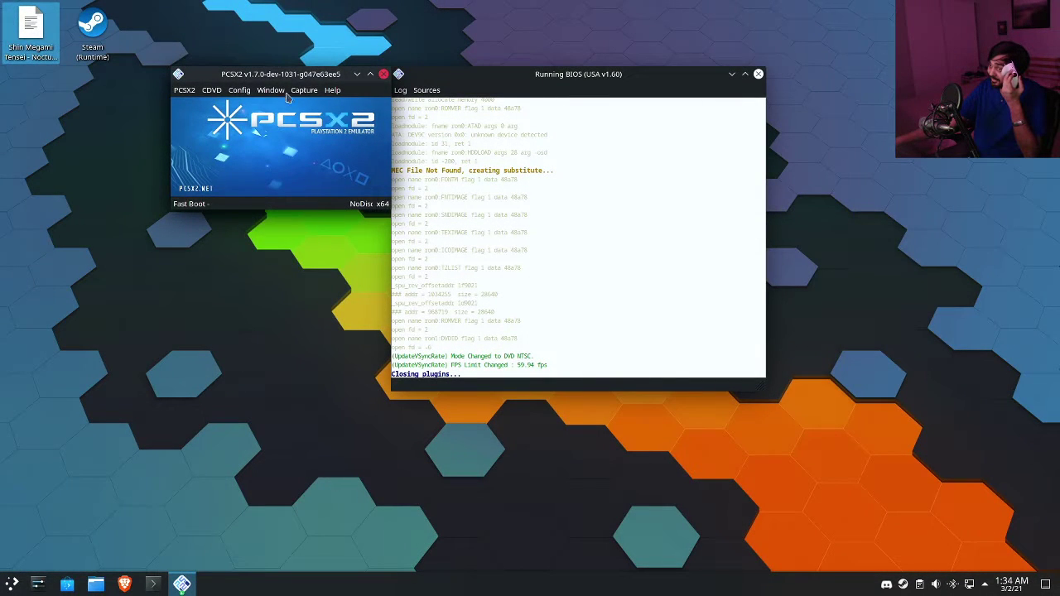
# - In the GSdx video plugin settings, set Internal Resolution to 6x Native (~2160p 4K) and Anisotropic Filtering to 16x
pyautogui.click(239, 93)
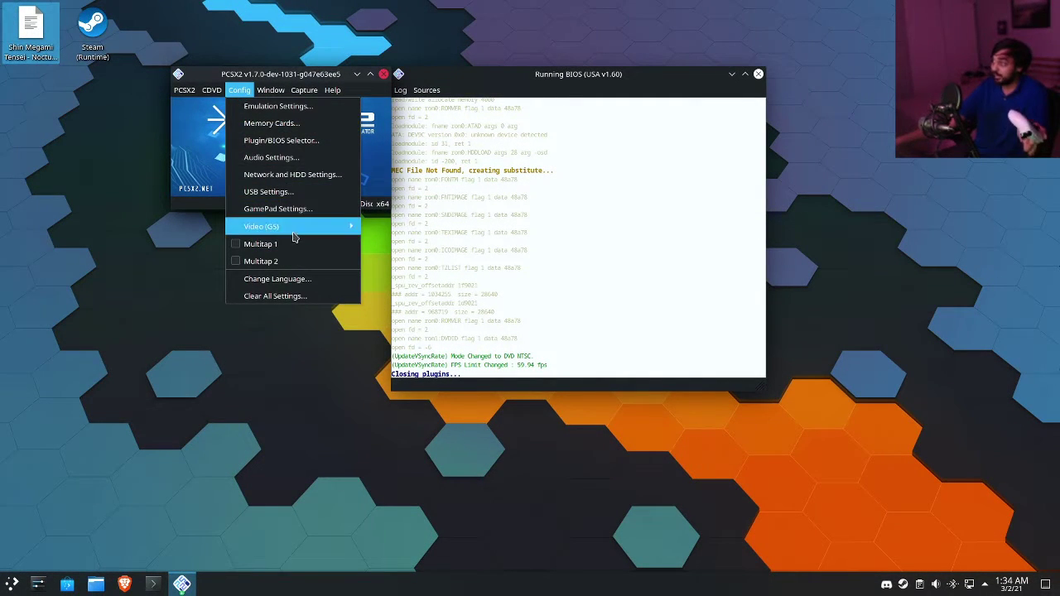
pyautogui.moveTo(299, 226)
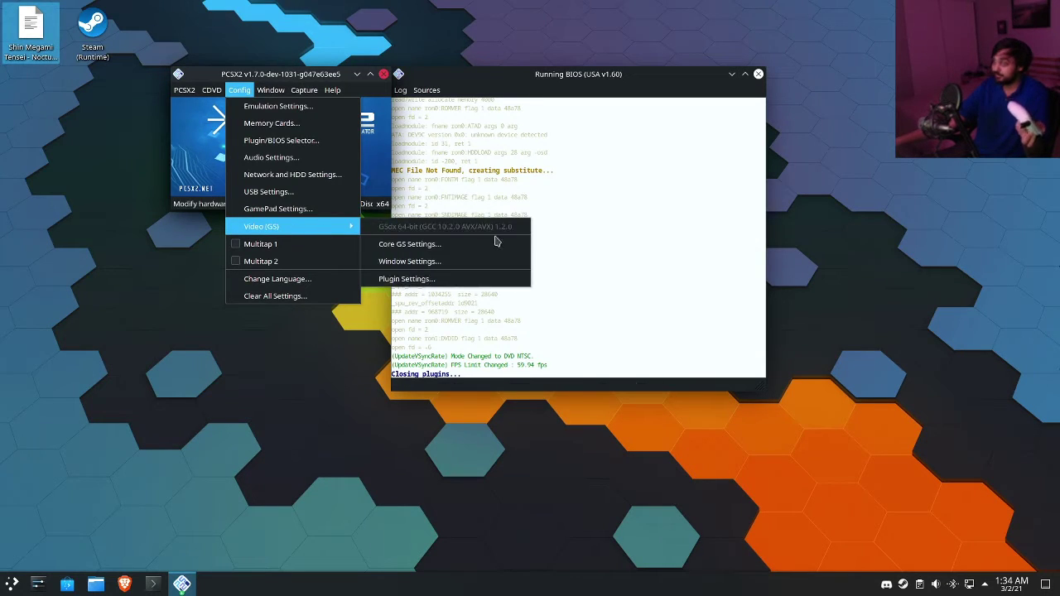
pyautogui.click(478, 278)
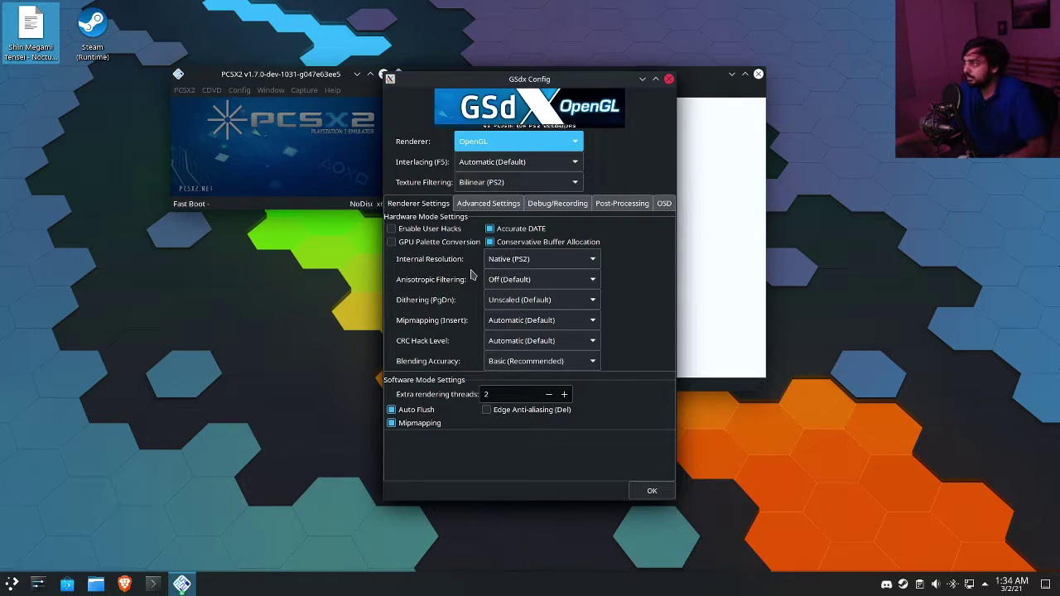
pyautogui.click(493, 263)
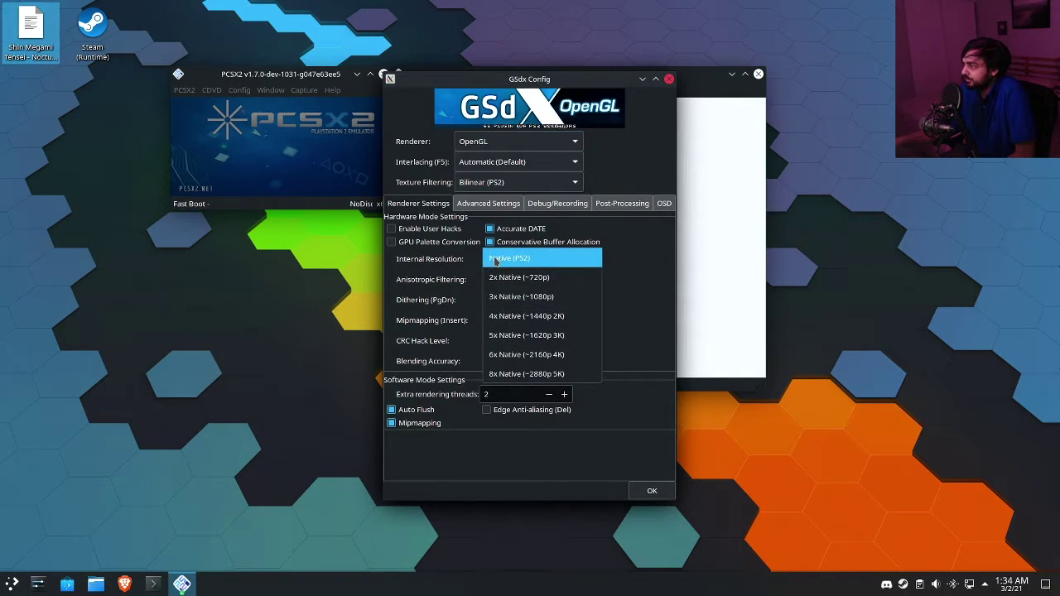
pyautogui.click(561, 362)
pyautogui.click(540, 281)
pyautogui.click(520, 355)
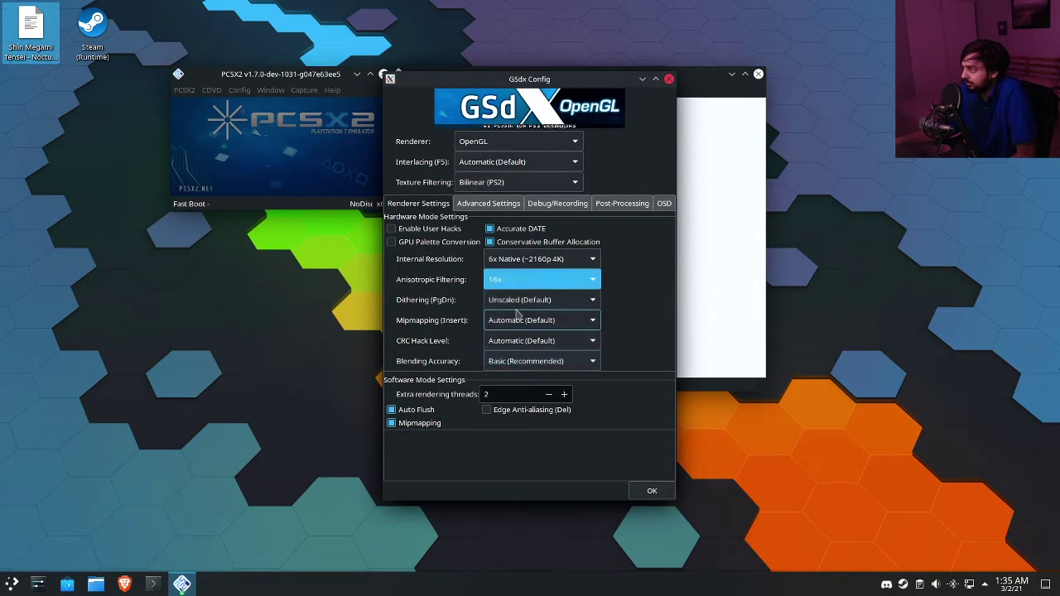
# - Switch to the Brave browser and search Google for shin megami tensei
pyautogui.click(124, 585)
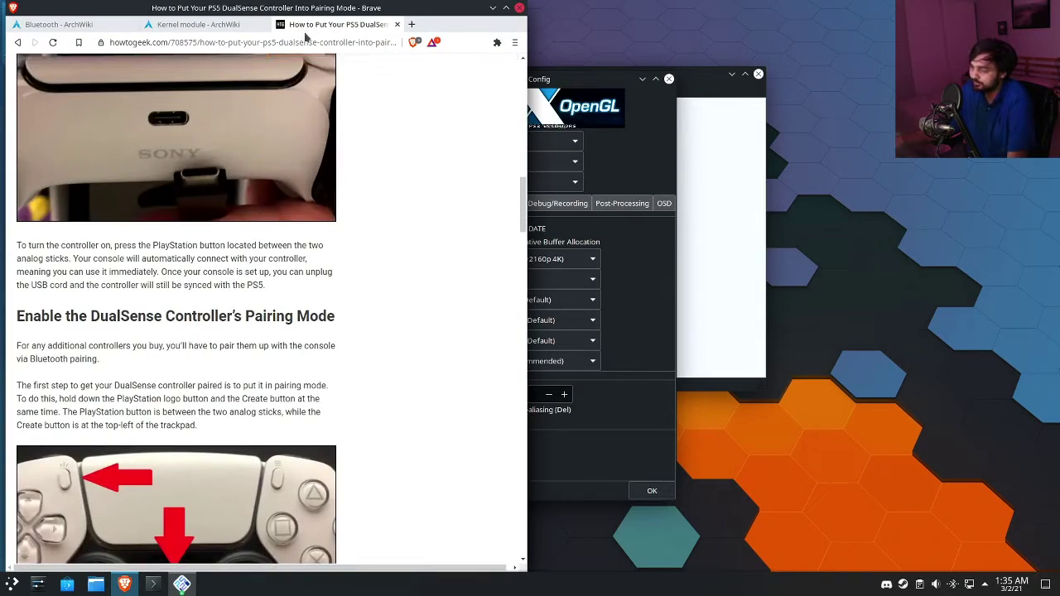
pyautogui.click(305, 42)
pyautogui.write('shin ')
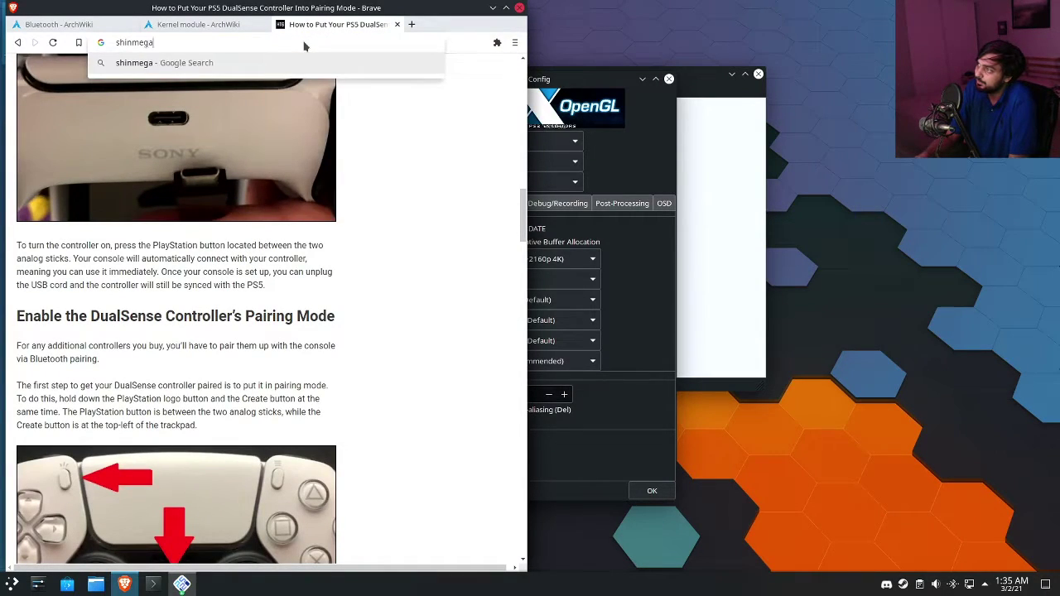
pyautogui.write('megami tensei')
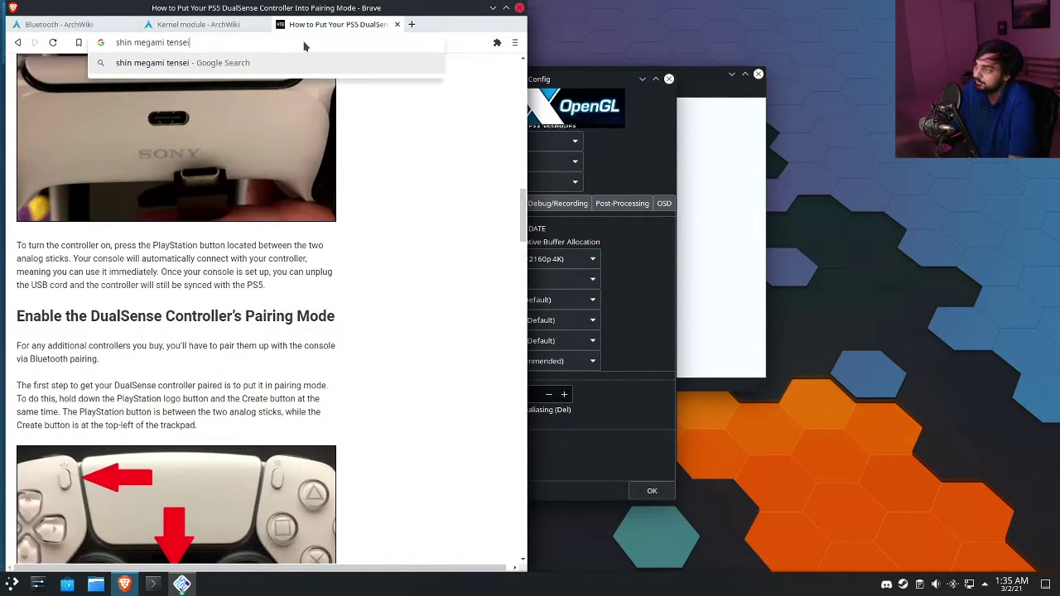
pyautogui.press('Return')
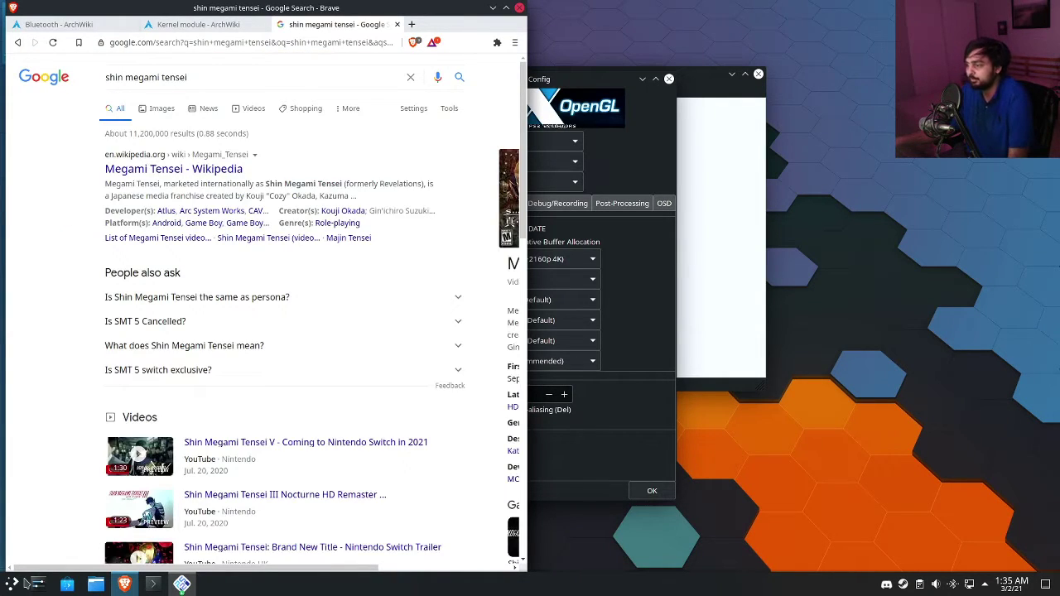
# - Open the Game Controller settings with the search text game co, and view the controller's Touchpad settings
pyautogui.click(13, 585)
pyautogui.write('game co')
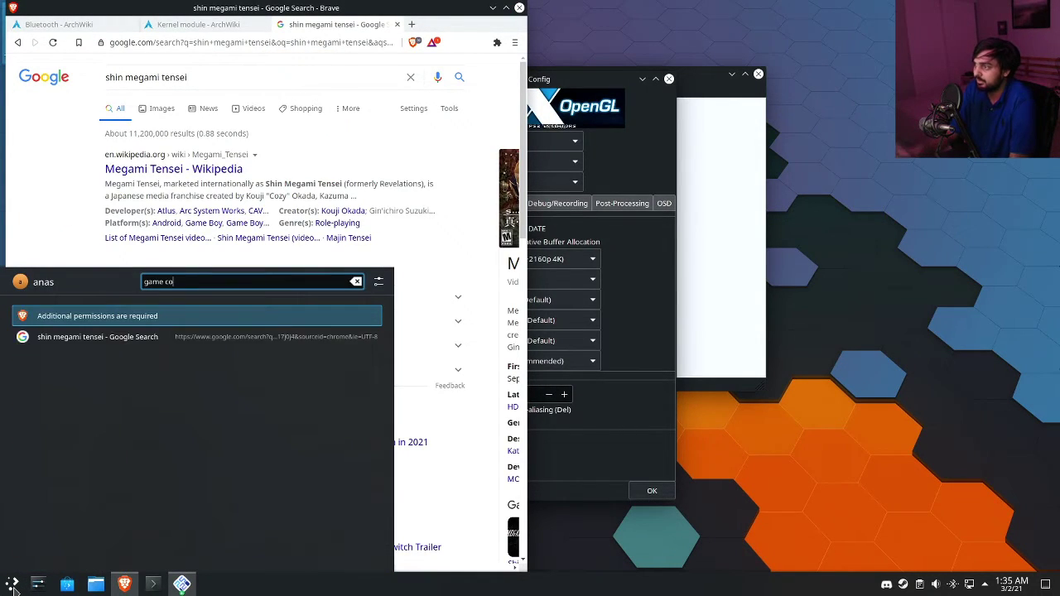
pyautogui.press('Return')
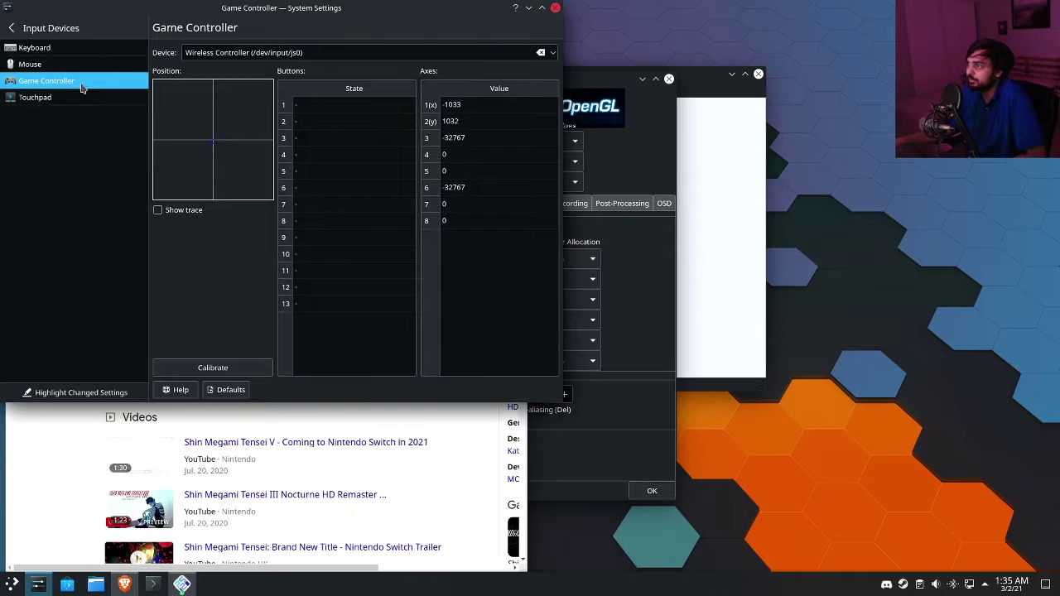
pyautogui.click(47, 99)
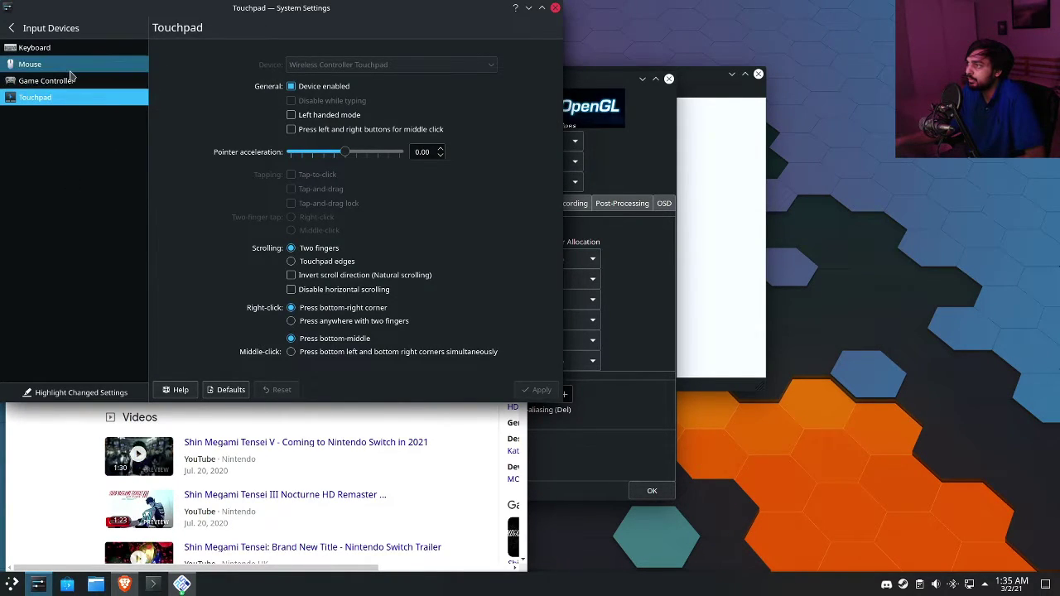
# - Check the game controller's Motion Sensors device readings, switch back to the Wireless Controller device, and close the system settings
pyautogui.click(71, 79)
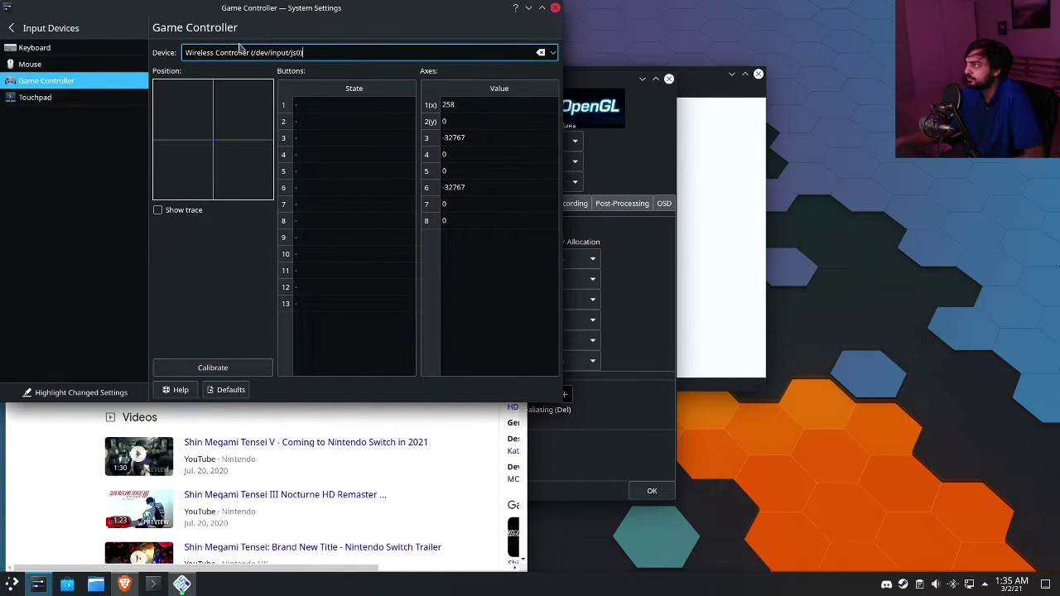
pyautogui.click(553, 53)
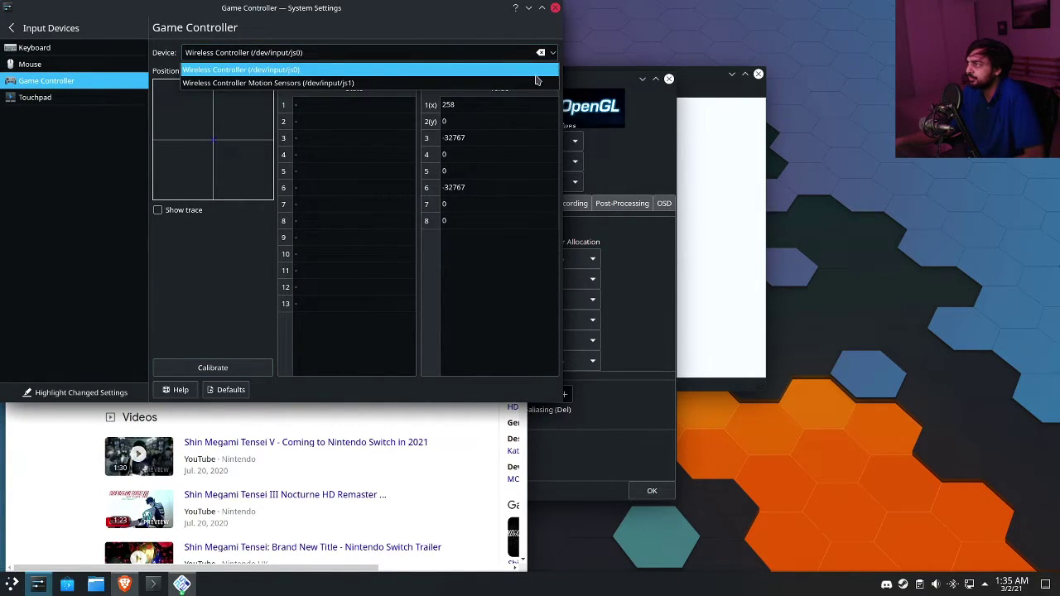
pyautogui.click(534, 83)
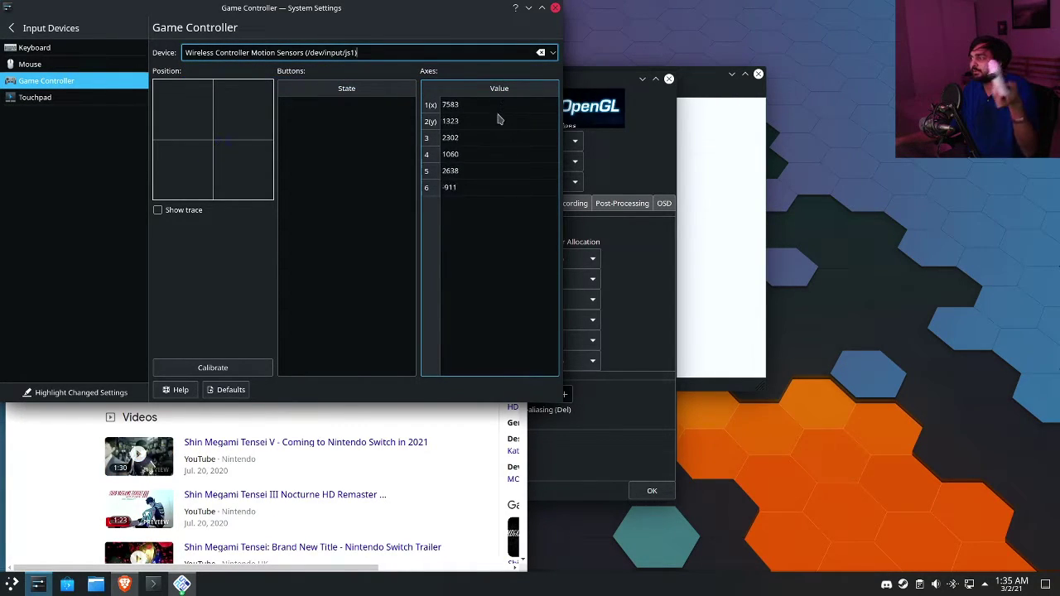
pyautogui.click(552, 53)
pyautogui.click(547, 70)
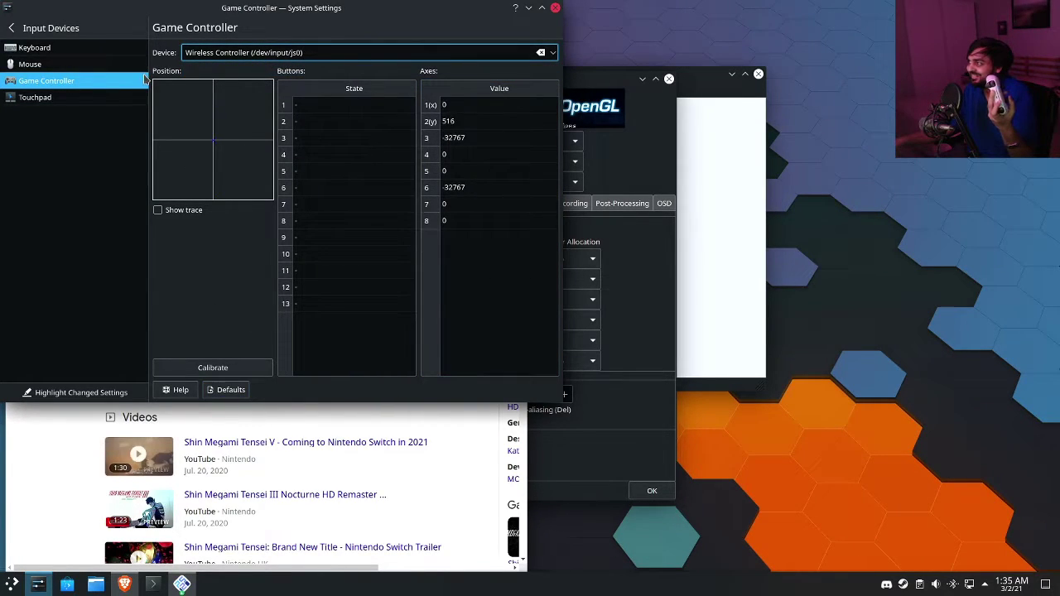
pyautogui.click(556, 7)
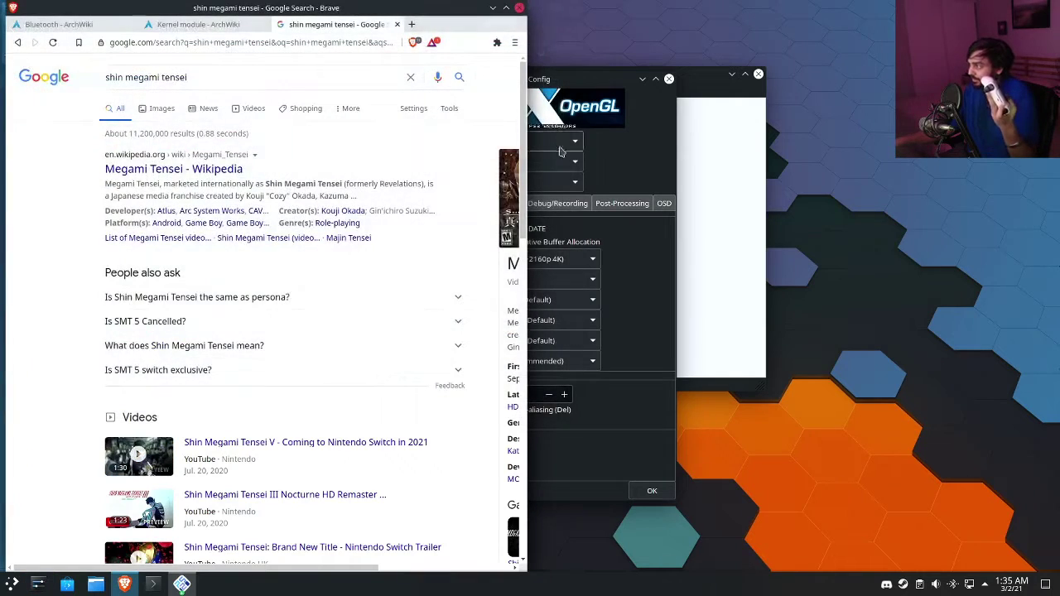
pyautogui.click(399, 259)
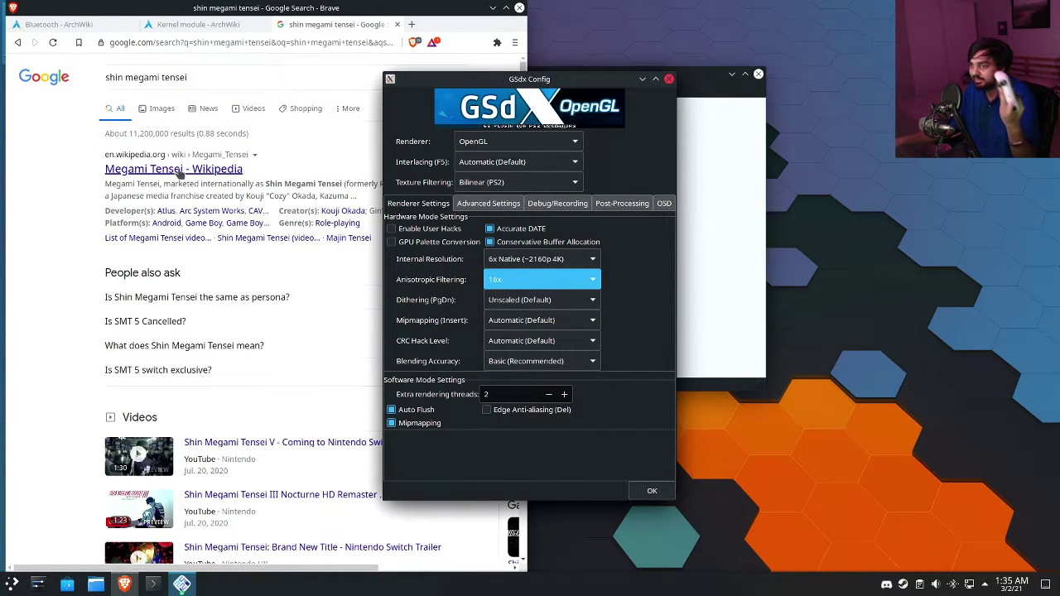
pyautogui.click(172, 169)
pyautogui.rightClick(188, 174)
pyautogui.click(188, 178)
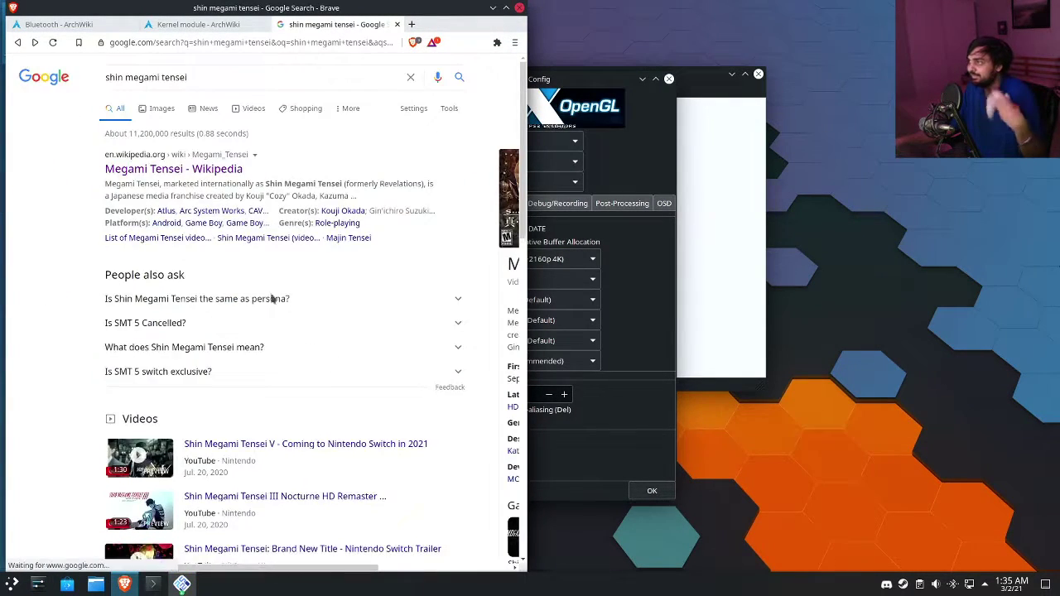
# - Search Google for shin megami tensei 3 pcsx2, open the Nocturne page on the PCSX2 Wiki, and find its Known Issues section
pyautogui.click(248, 81)
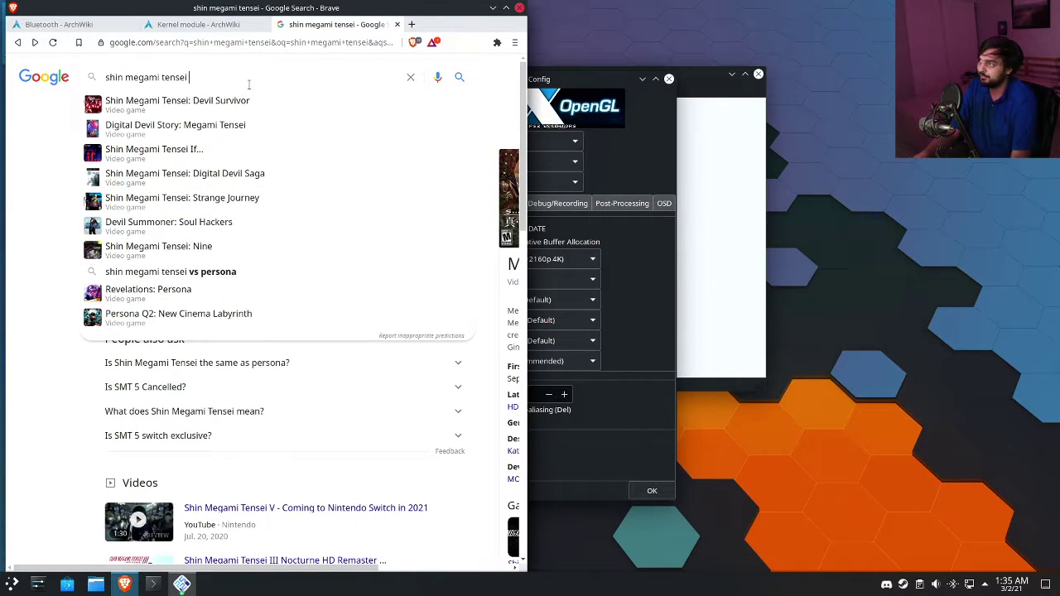
pyautogui.write('3 pcsx2')
pyautogui.press('Return')
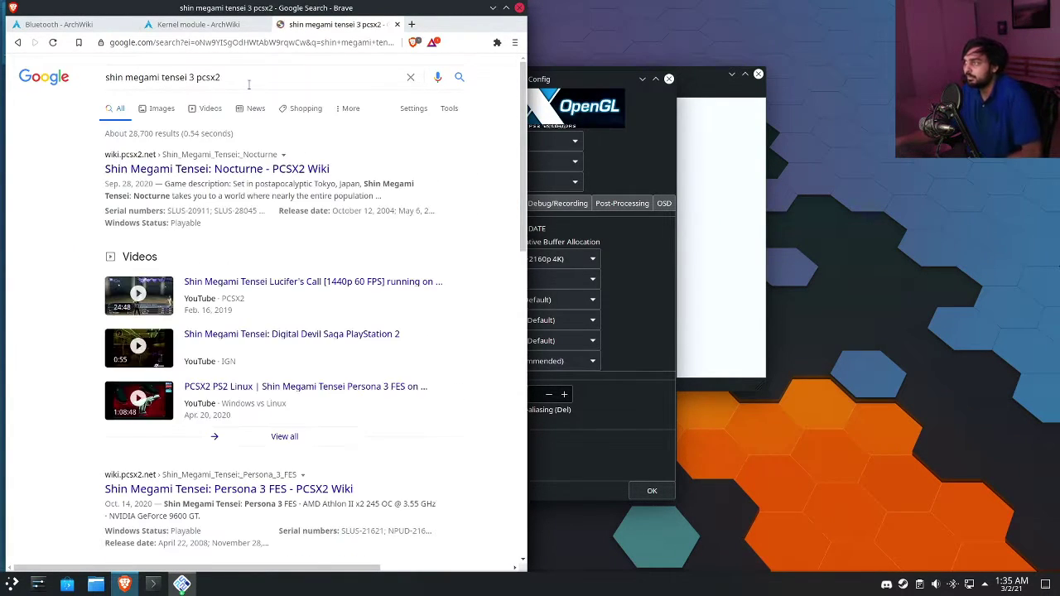
pyautogui.click(118, 170)
pyautogui.scroll(-3, 165, 218)
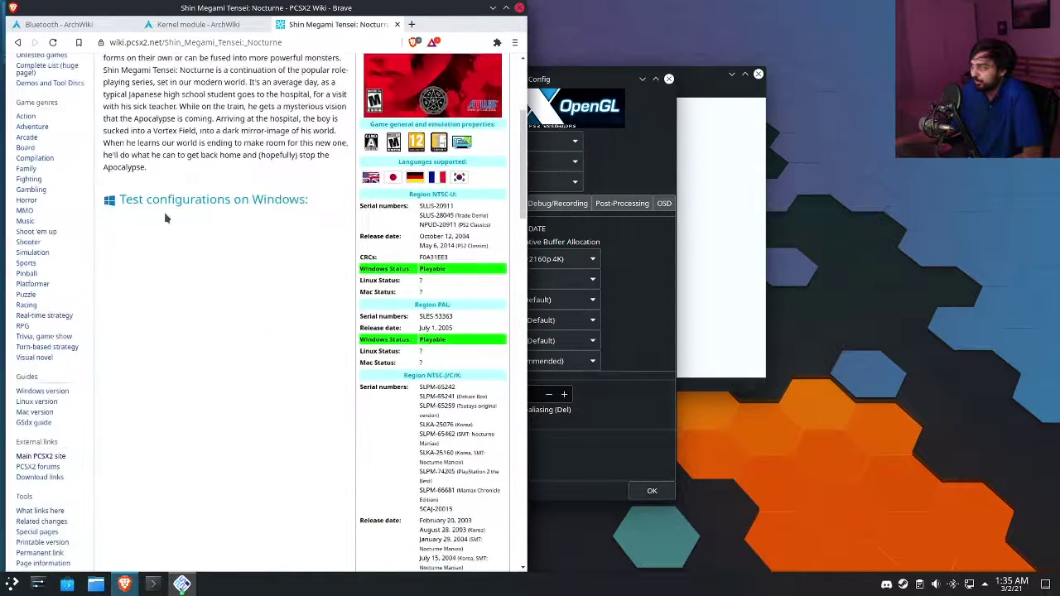
pyautogui.scroll(-5, 151, 218)
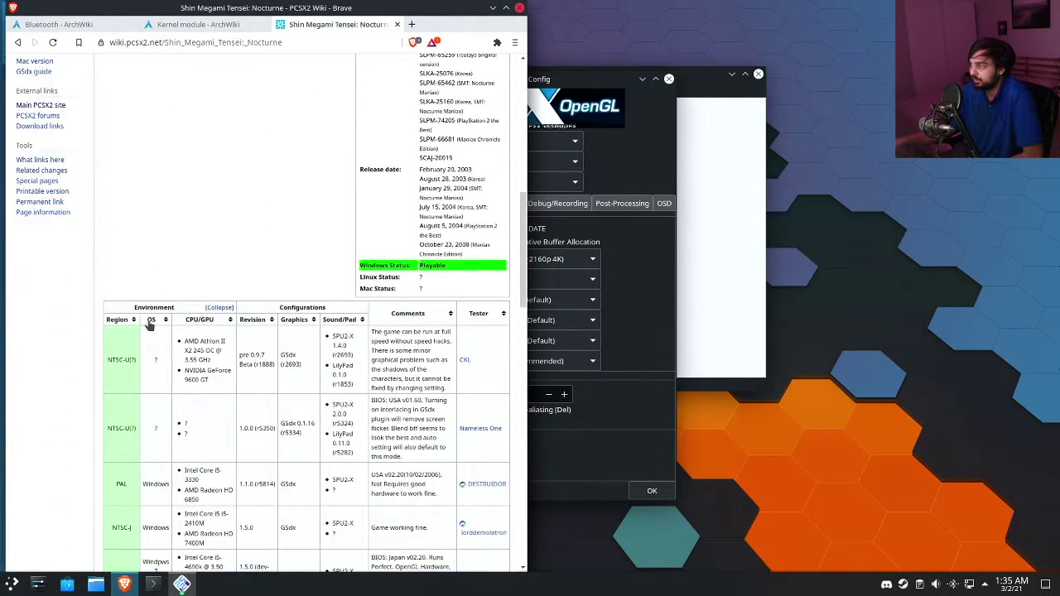
pyautogui.scroll(-7, 150, 325)
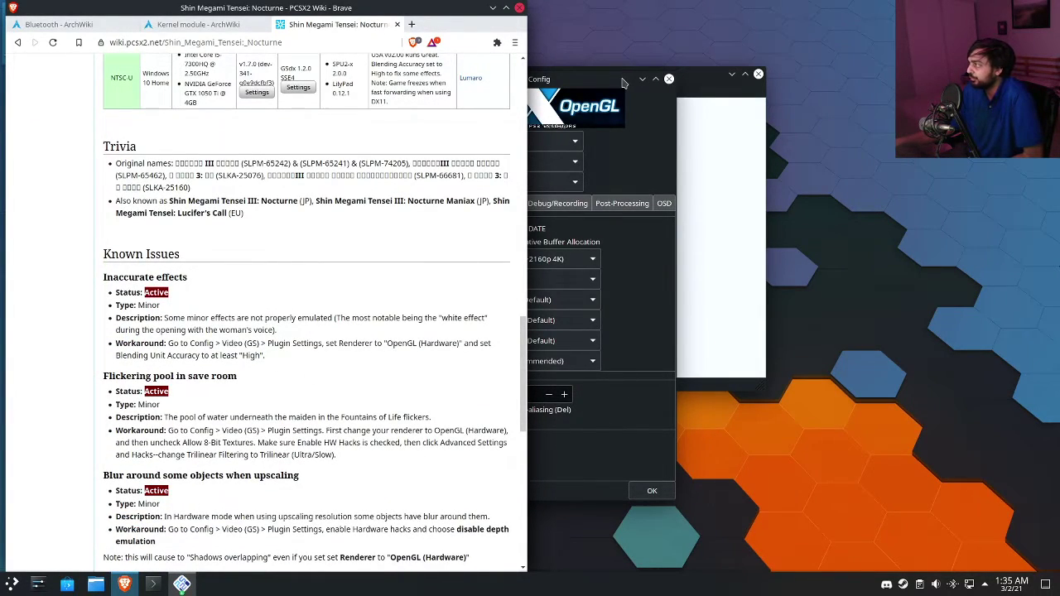
# - Place the GSdx Config window beside the wiki page, keep the OpenGL renderer, and set Blending Accuracy to High
pyautogui.moveTo(623, 83); pyautogui.dragTo(850, 89)
pyautogui.click(764, 147)
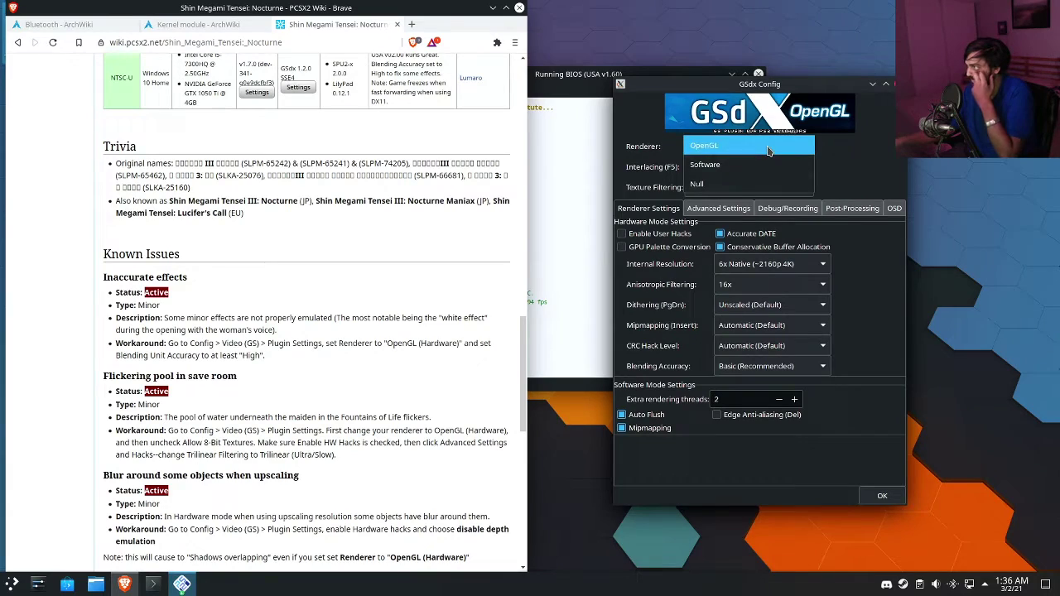
pyautogui.click(768, 151)
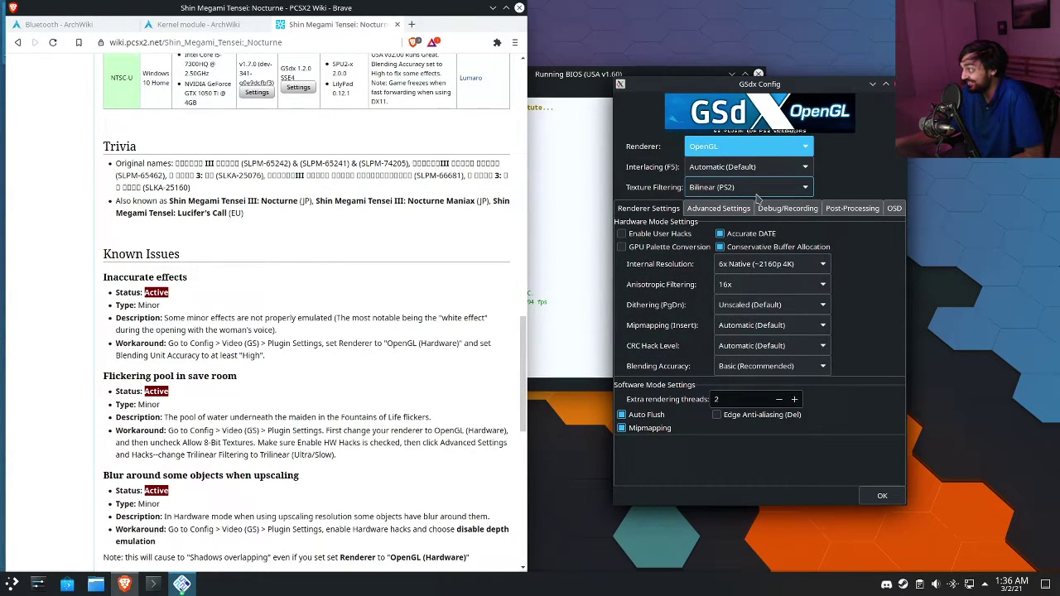
pyautogui.click(745, 154)
pyautogui.click(745, 154)
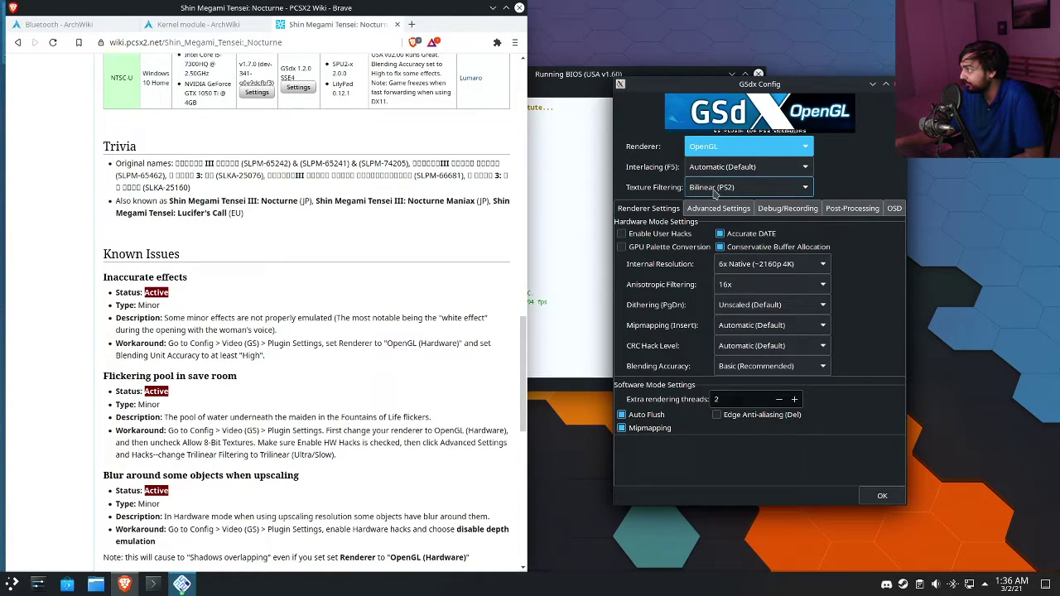
pyautogui.click(754, 368)
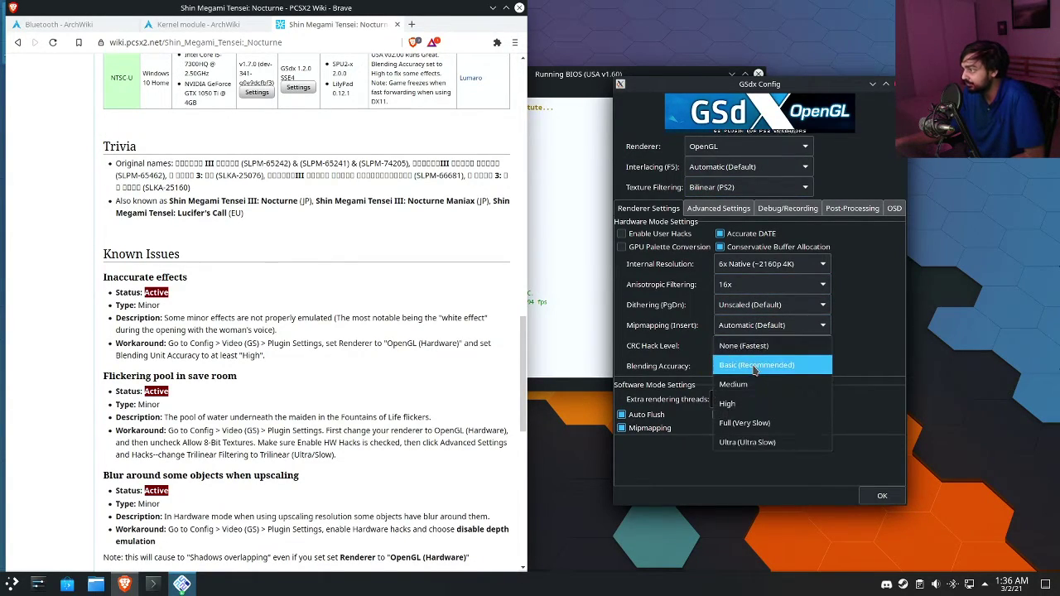
pyautogui.click(761, 404)
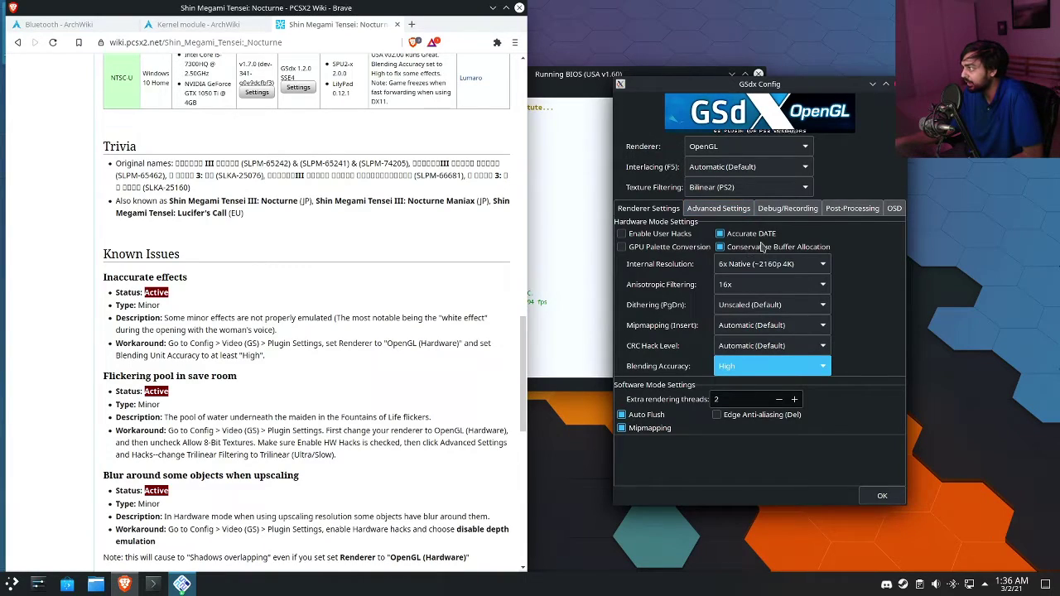
# - Enable User Hacks in the GSdx renderer settings, and show the advanced hack options
pyautogui.click(736, 209)
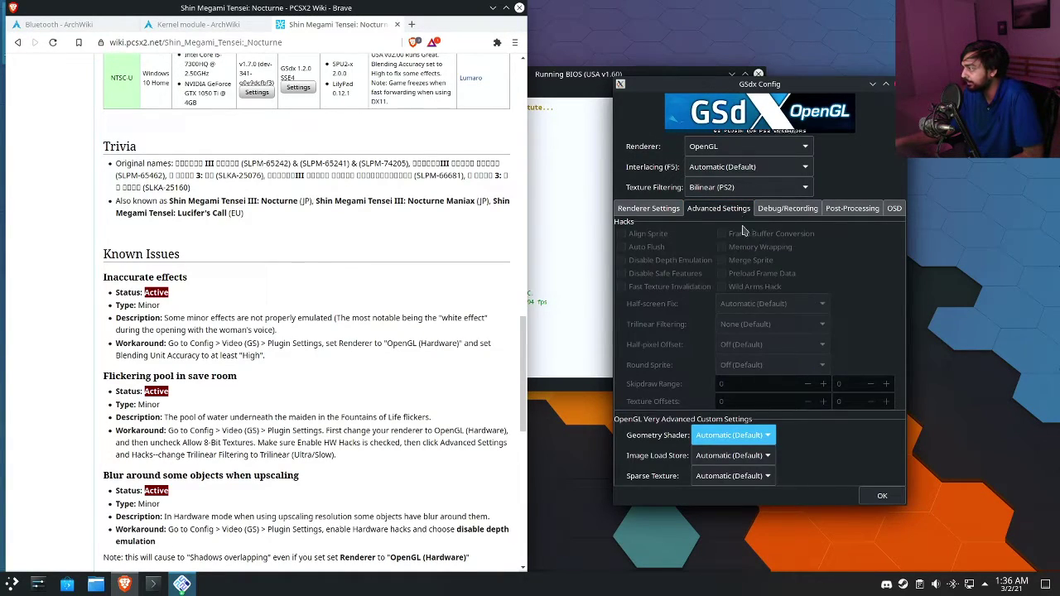
pyautogui.click(648, 208)
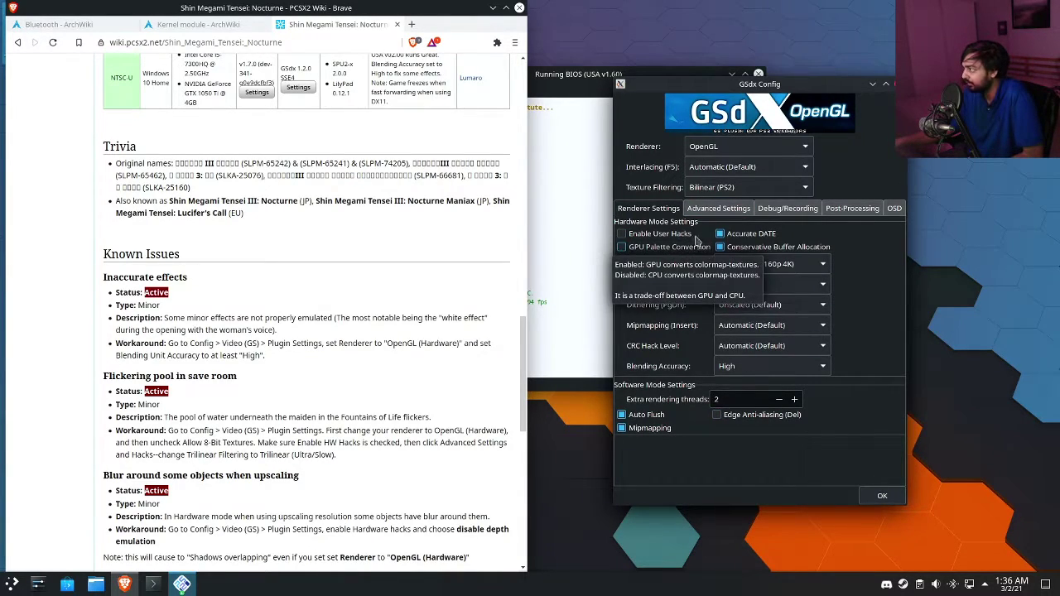
pyautogui.click(713, 208)
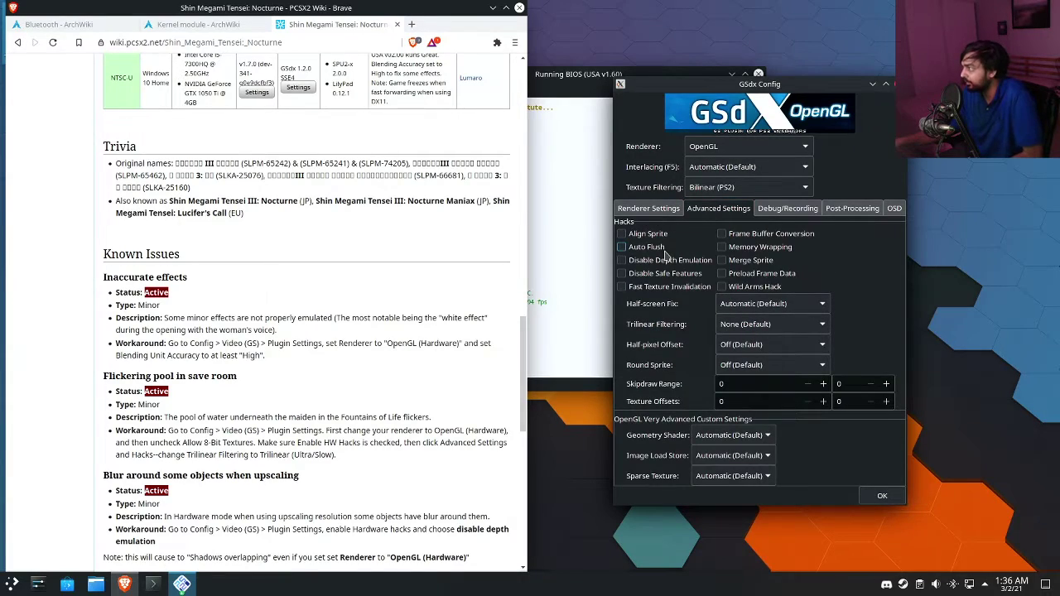
# - Look through the GSdx renderer, advanced, debug, post-processing and OSD settings for the options named in the wiki workarounds
pyautogui.scroll(-3, 787, 214)
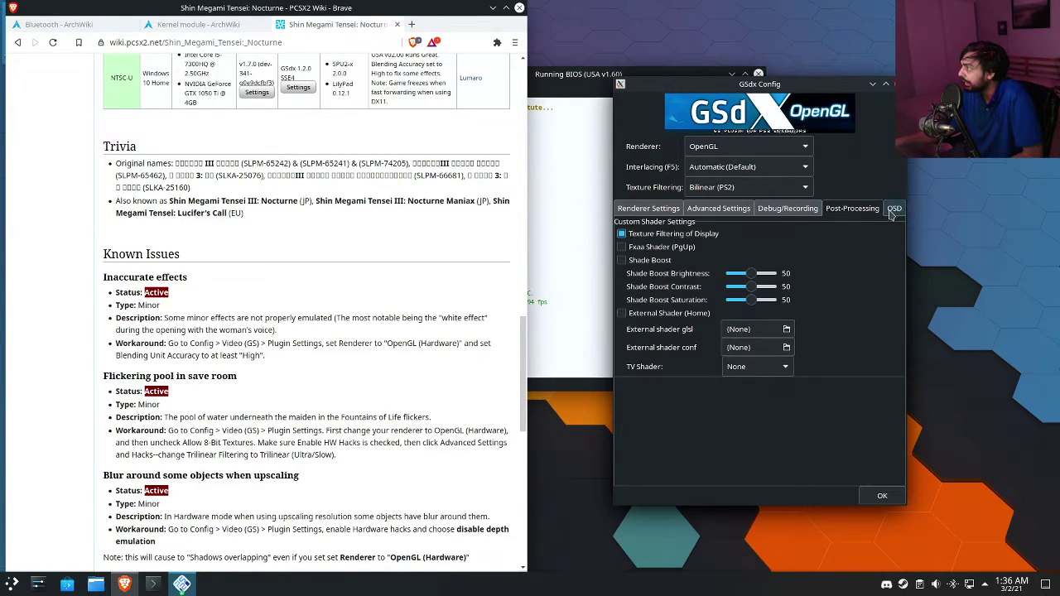
pyautogui.click(737, 214)
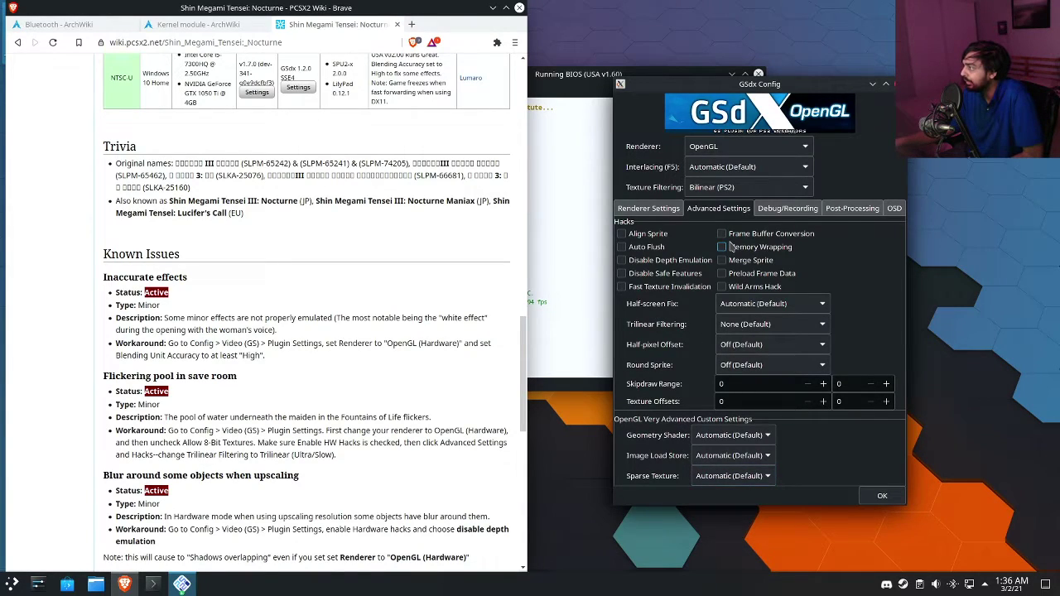
pyautogui.click(645, 209)
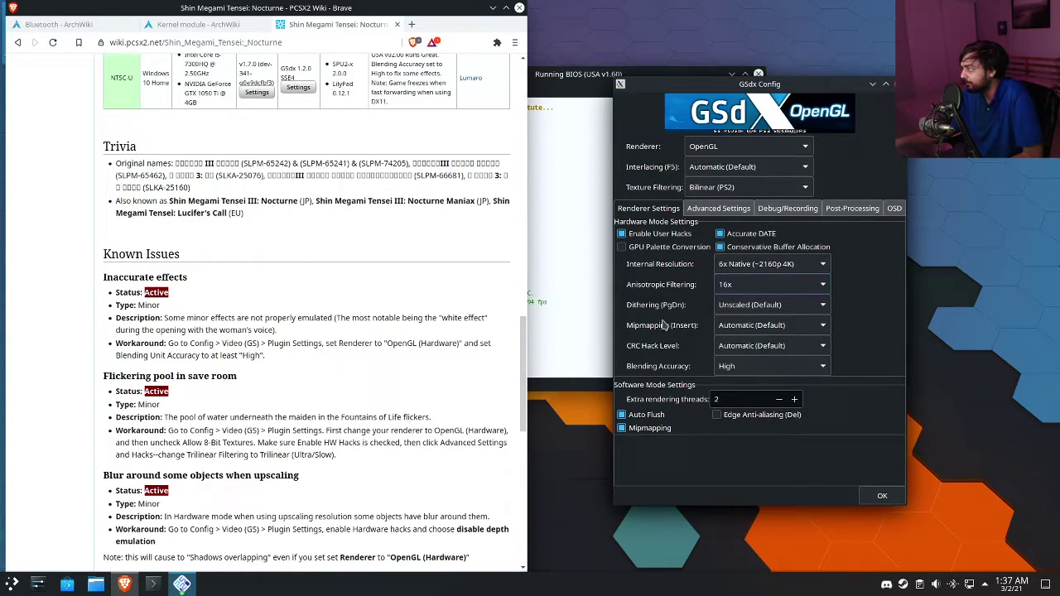
pyautogui.click(701, 207)
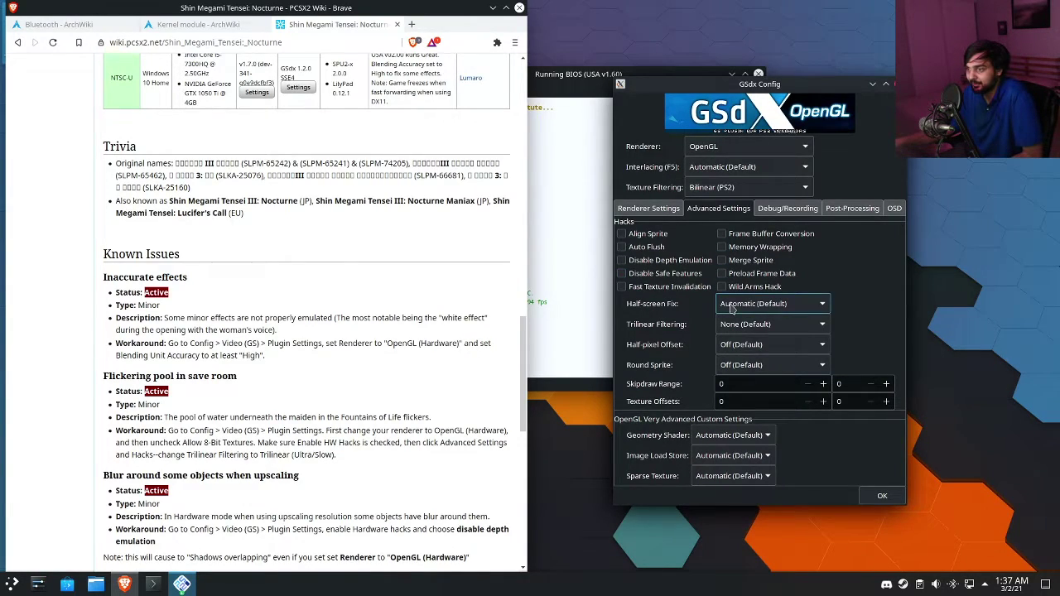
pyautogui.click(788, 208)
pyautogui.click(846, 209)
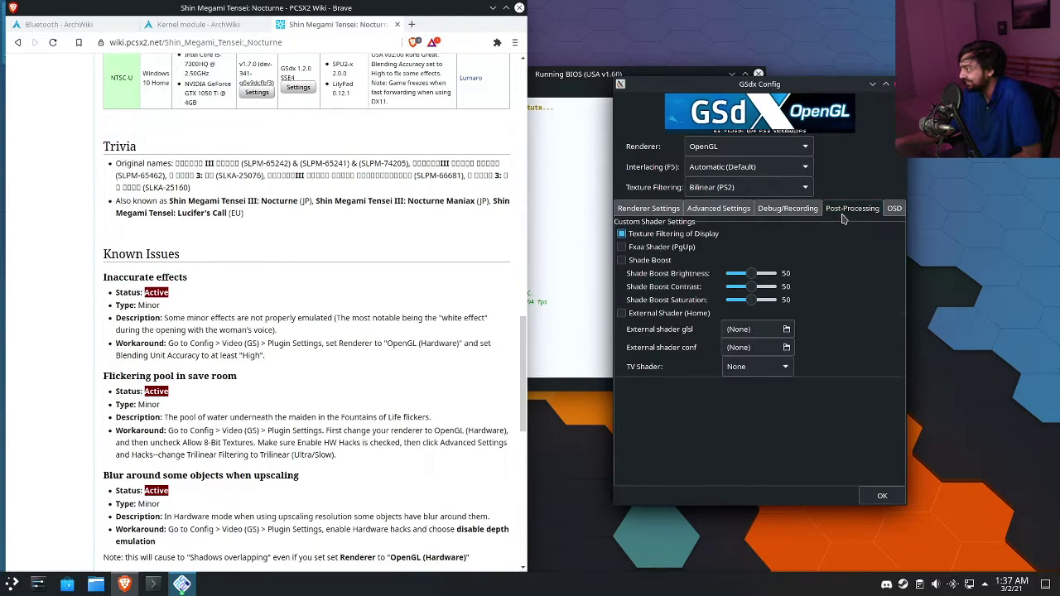
pyautogui.click(890, 209)
pyautogui.click(872, 208)
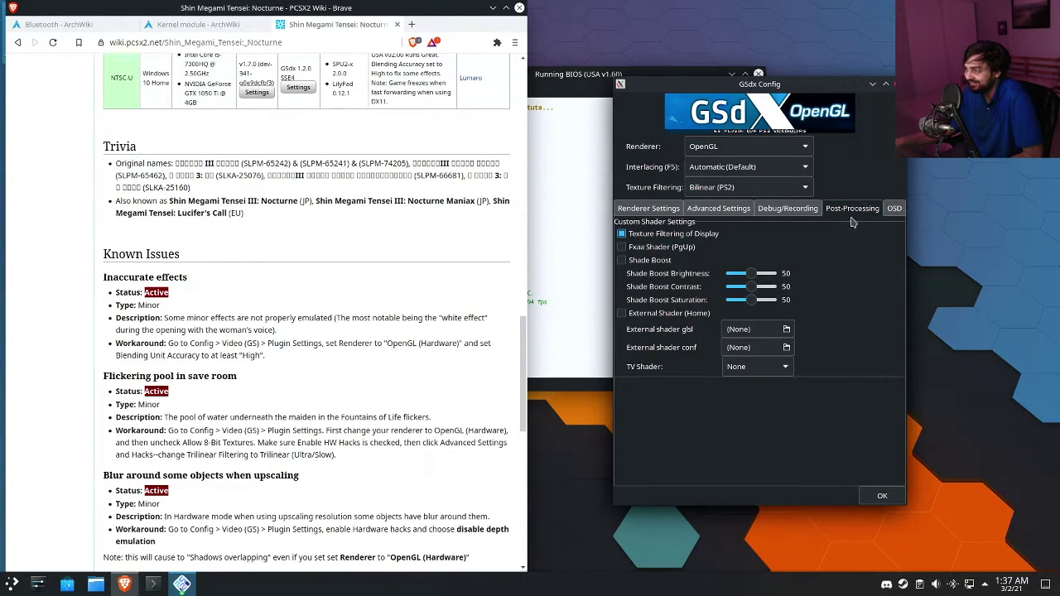
# - Read the remaining known and fixed issues on the wiki page, and accept the GSdx video plugin settings
pyautogui.scroll(-3, 384, 351)
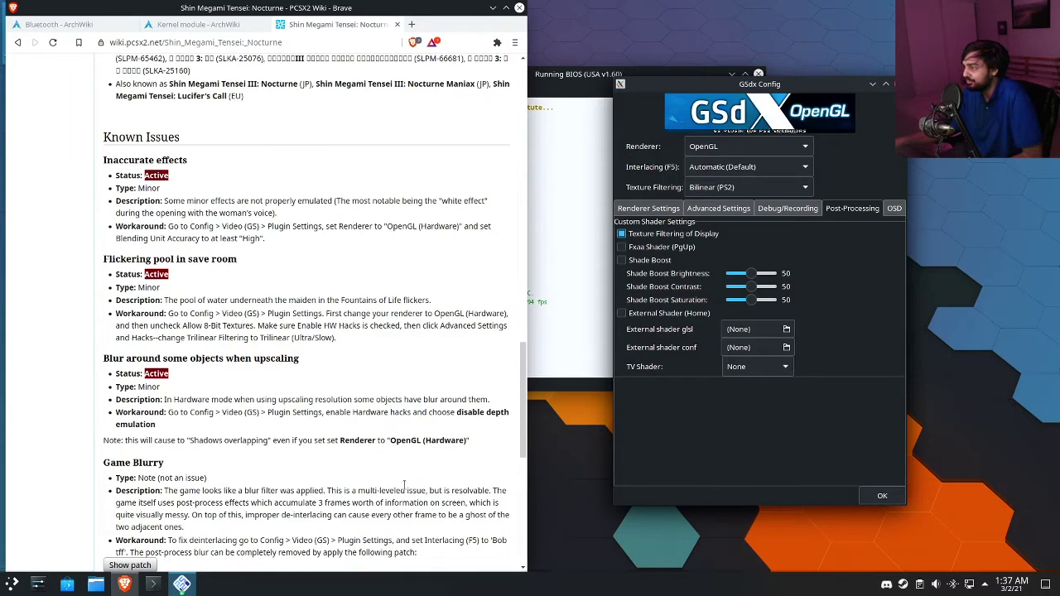
pyautogui.click(661, 211)
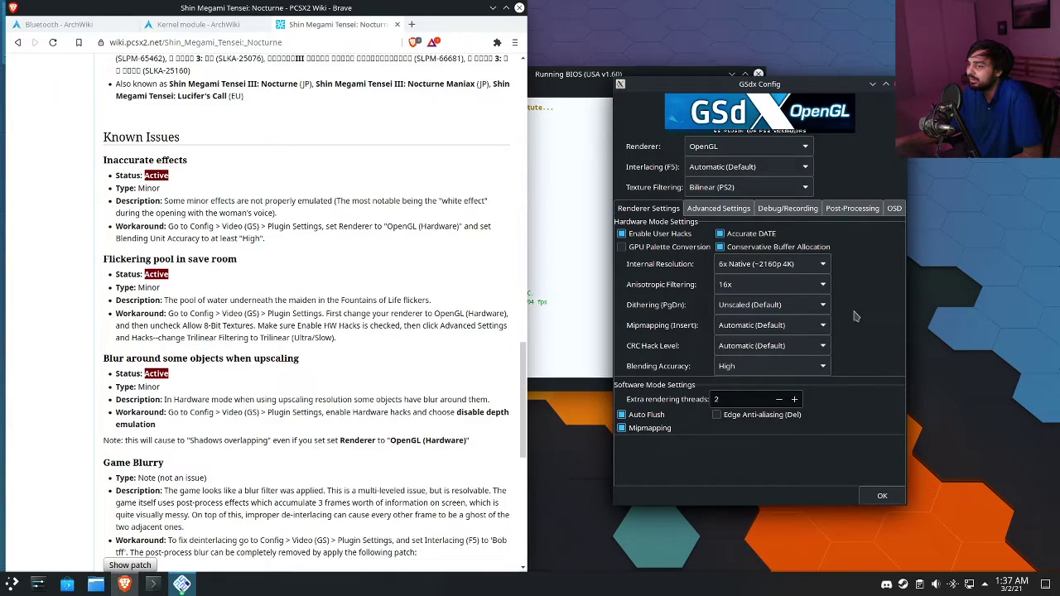
pyautogui.scroll(-4, 323, 354)
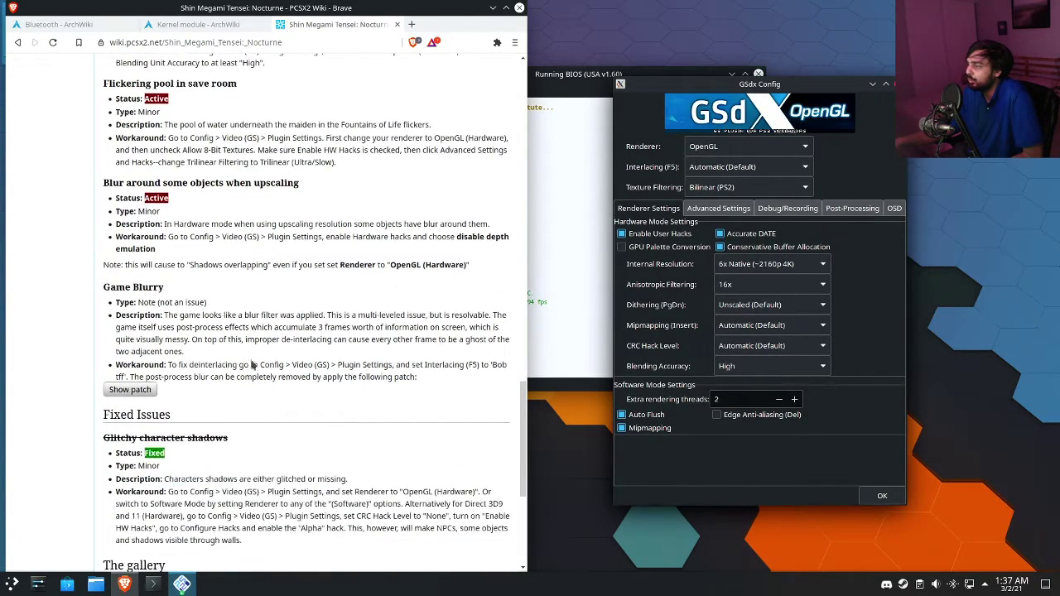
pyautogui.scroll(-5, 346, 404)
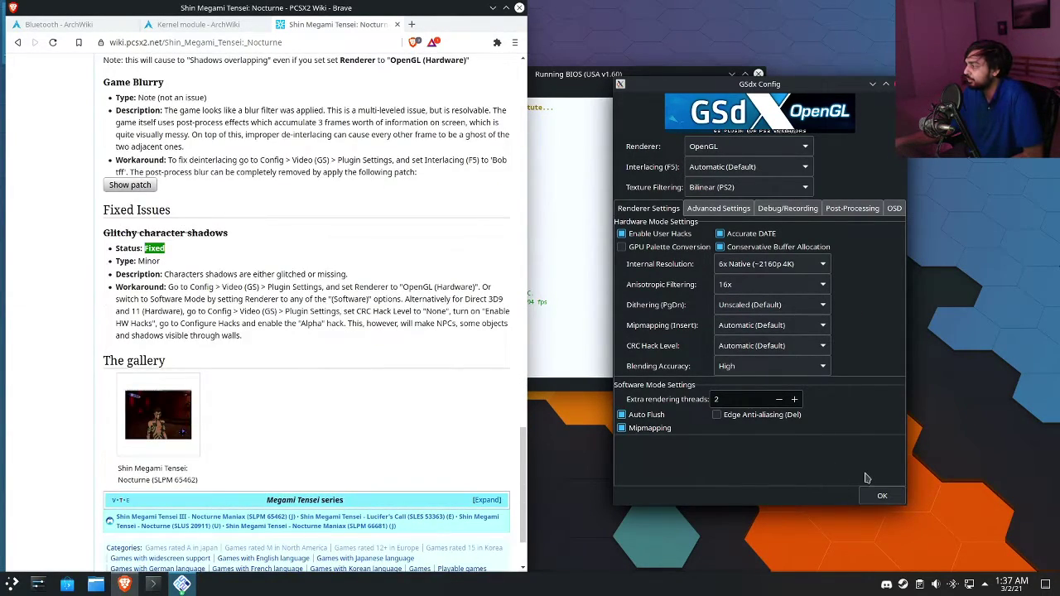
pyautogui.click(882, 495)
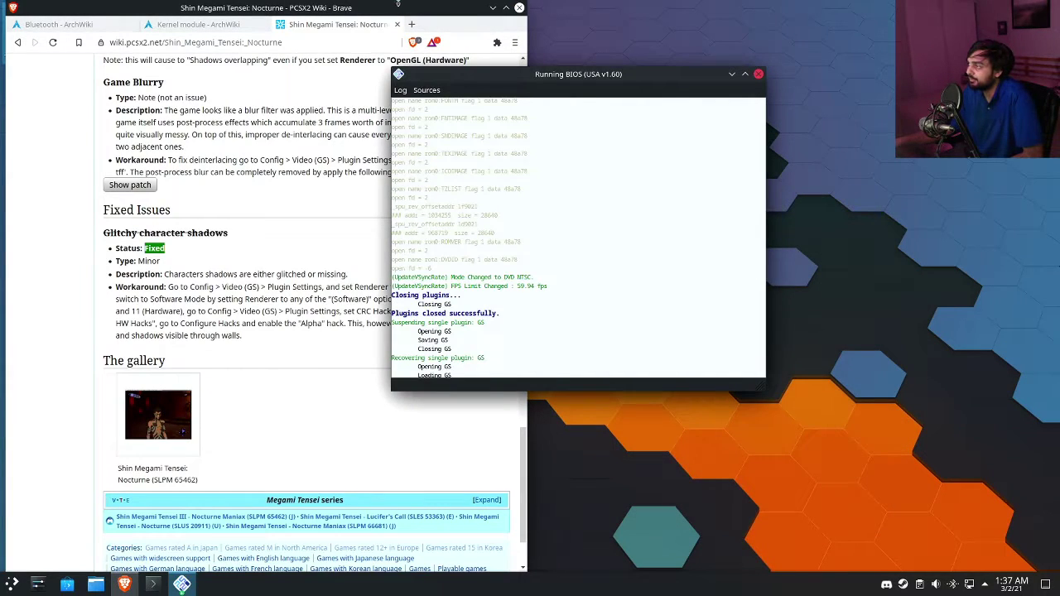
# - Move the browser window away from PCSX2, boot the PS2 BIOS again, and confirm resetting the virtual machine
pyautogui.moveTo(397, 4); pyautogui.dragTo(908, 253)
pyautogui.click(239, 90)
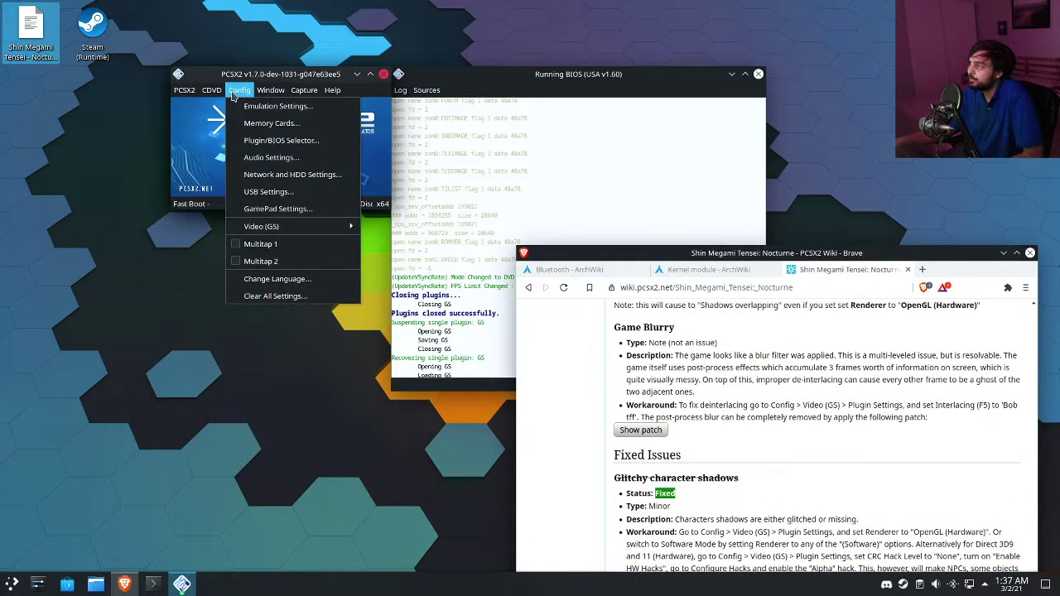
pyautogui.moveTo(184, 89)
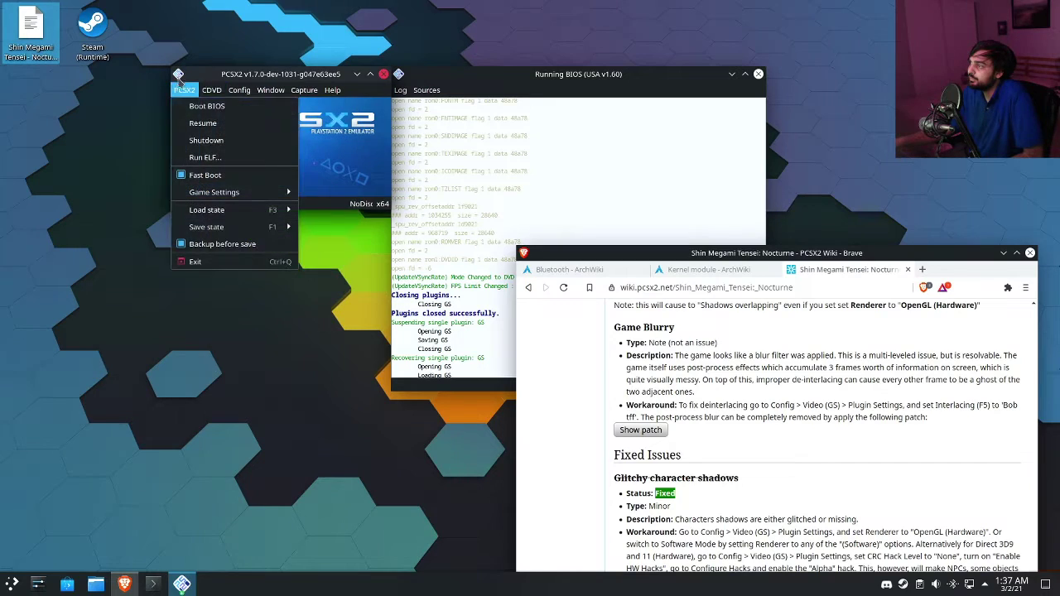
pyautogui.click(183, 110)
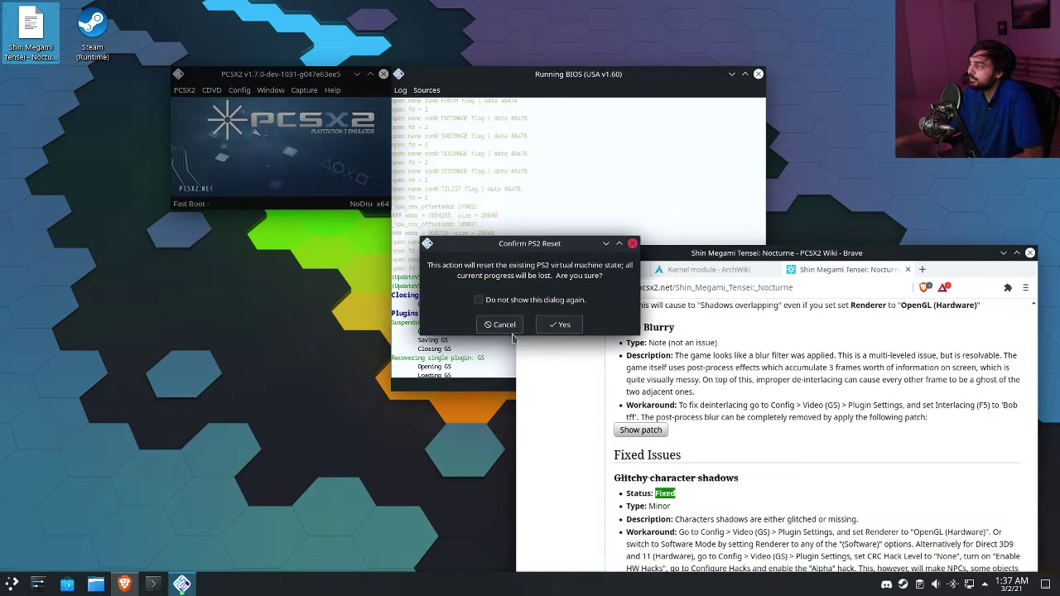
pyautogui.click(559, 324)
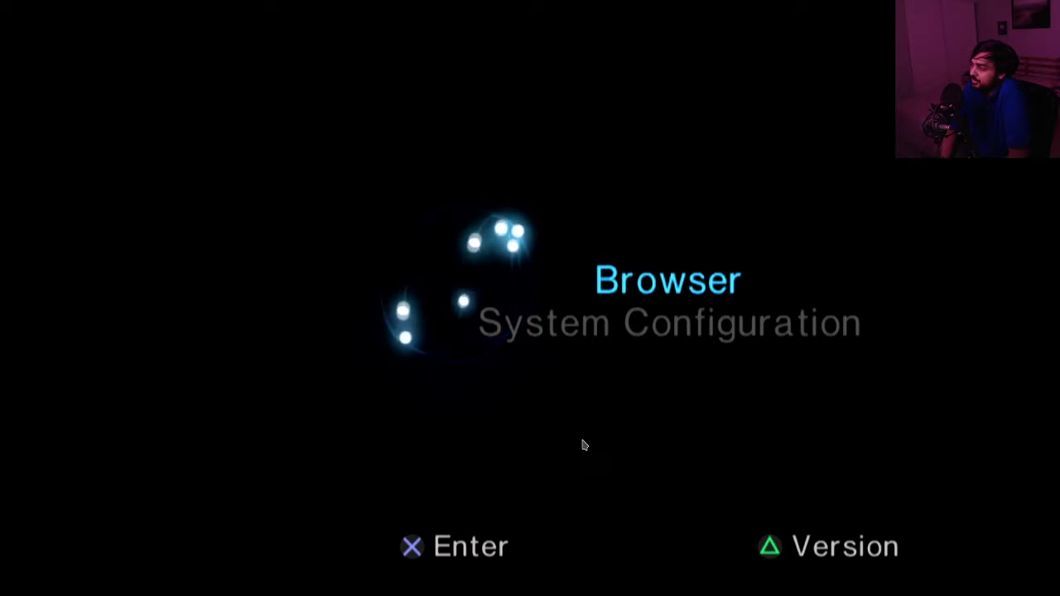
# - Check the PS2 BIOS browser for memory cards, return to its main menu, and leave fullscreen
pyautogui.press('Return')
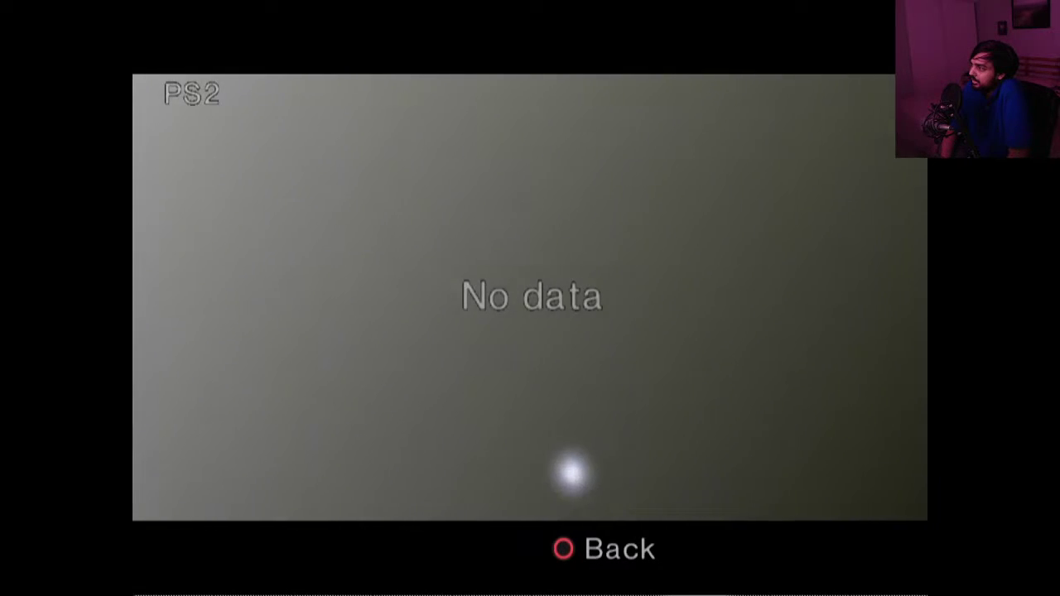
pyautogui.press('BackSpace')
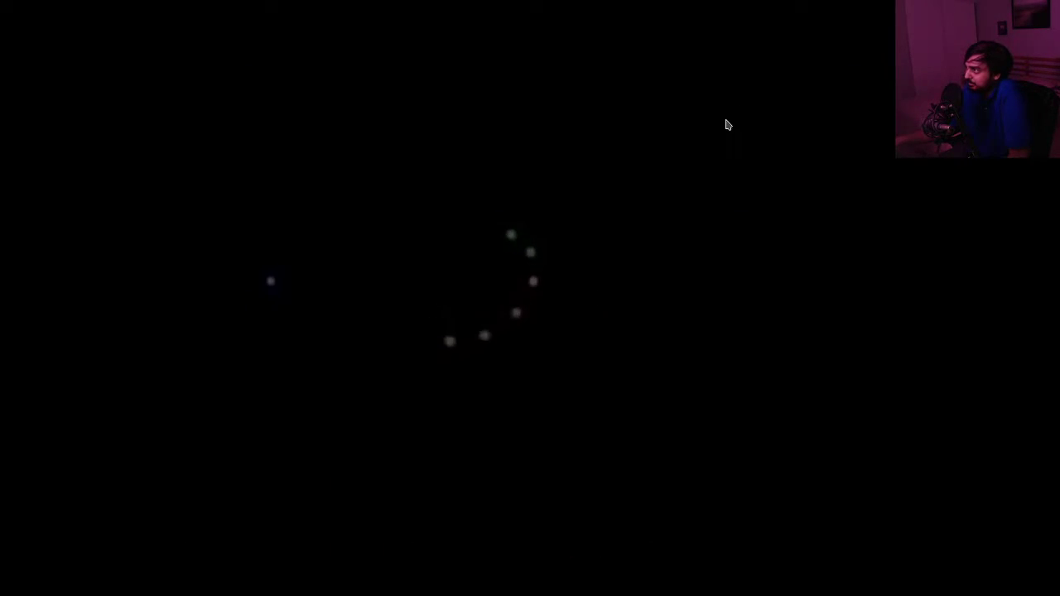
pyautogui.hotkey('alt', 'Return')
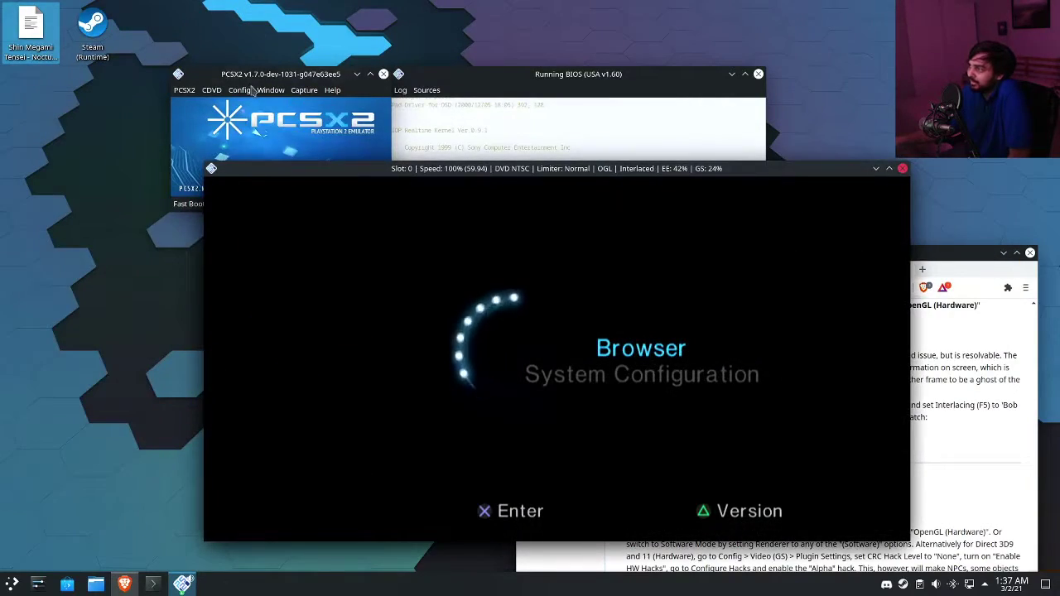
# - Inspect the Mcd001.ps2 and Mcd002.ps2 entries in the memory card manager, refresh the card list, and apply the settings
pyautogui.click(240, 90)
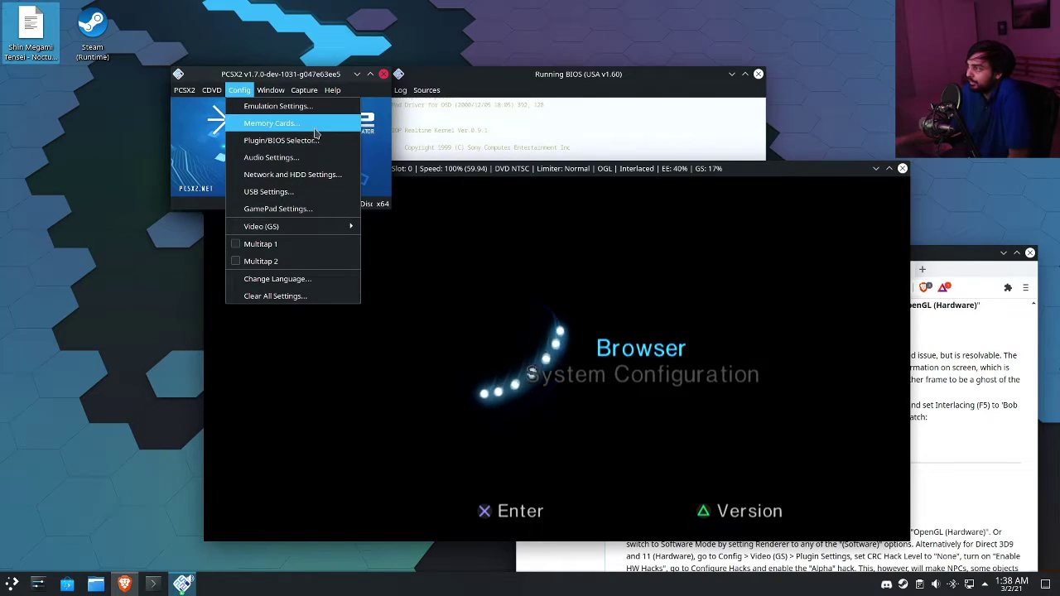
pyautogui.click(289, 123)
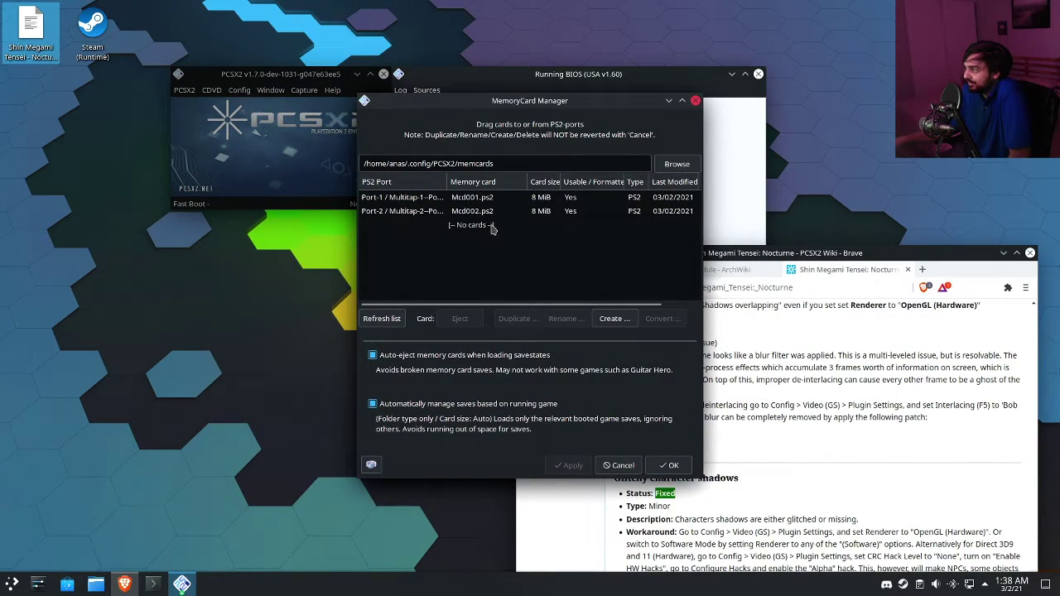
pyautogui.click(616, 214)
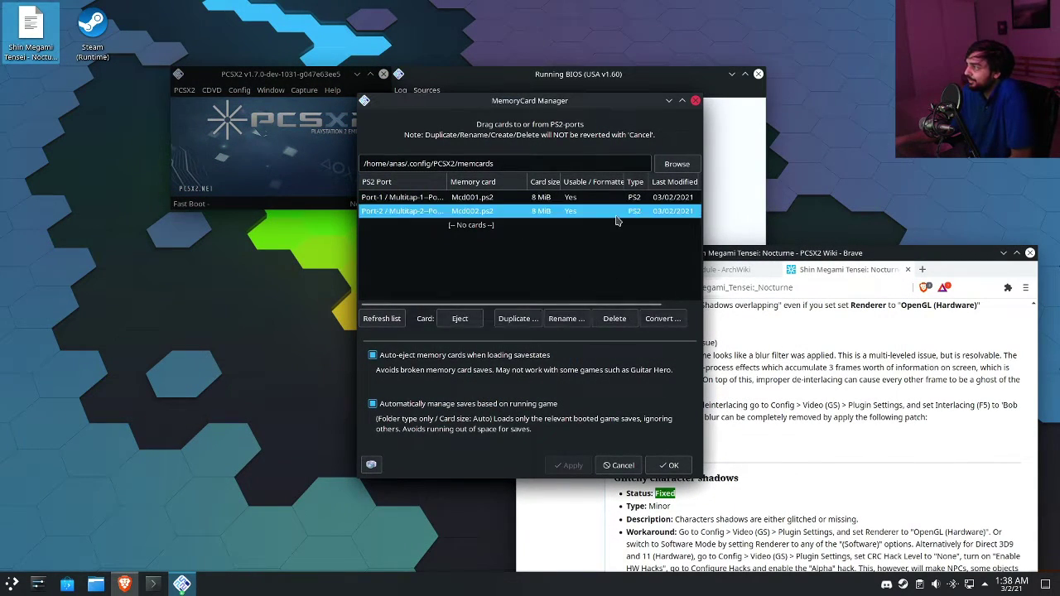
pyautogui.click(623, 199)
pyautogui.click(616, 211)
pyautogui.click(453, 198)
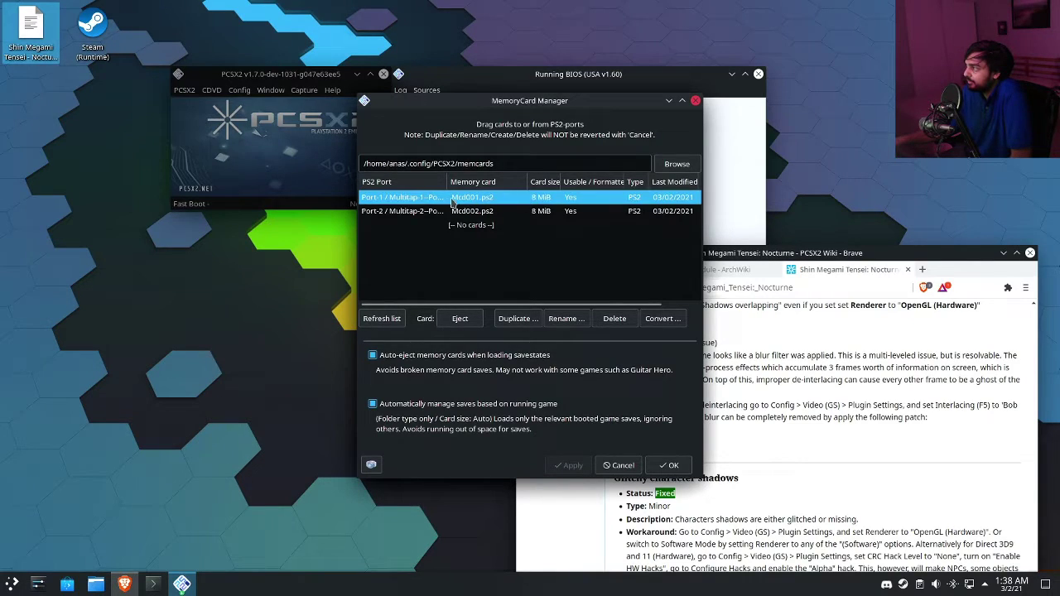
pyautogui.click(403, 211)
pyautogui.click(406, 199)
pyautogui.click(375, 321)
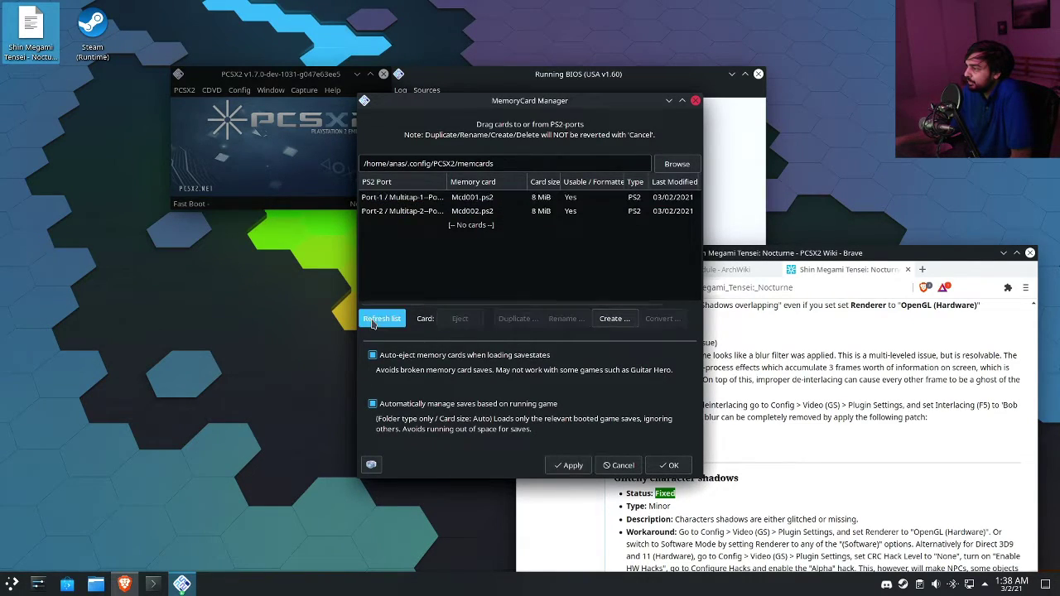
pyautogui.click(570, 466)
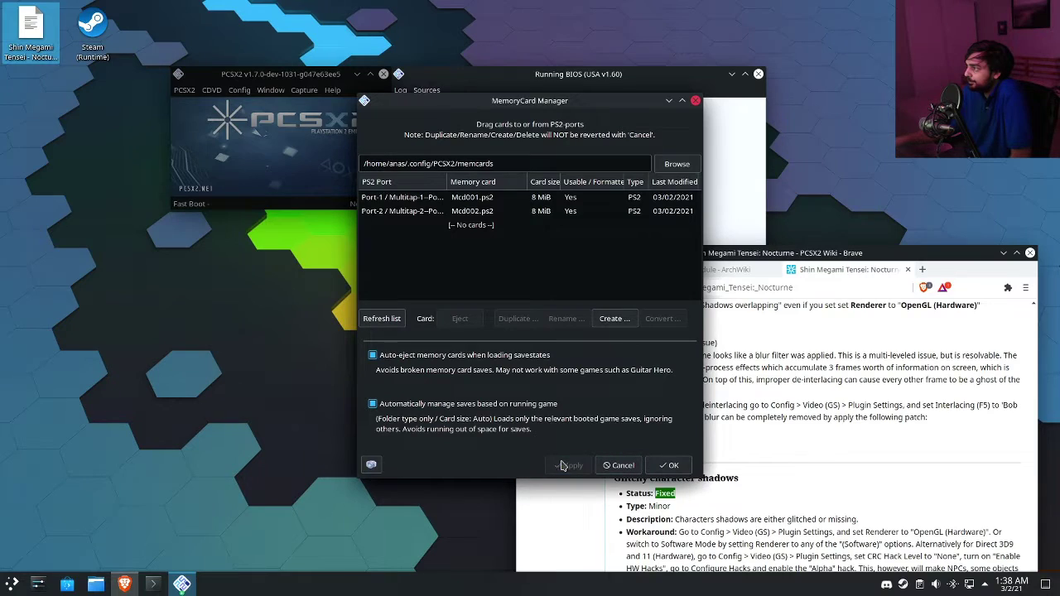
# - Widen the PS2 Port column and review the folder conversion options for Mcd001.ps2 without converting the card
pyautogui.click(506, 165)
pyautogui.click(495, 201)
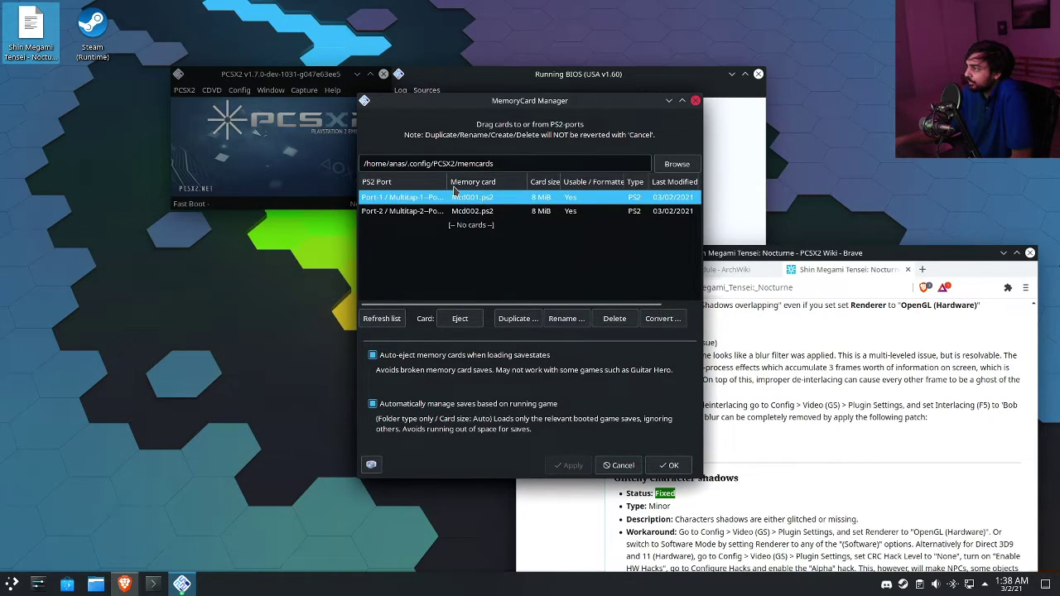
pyautogui.moveTo(448, 182)
pyautogui.mouseDown()
pyautogui.moveTo(564, 184)
pyautogui.moveTo(469, 183)
pyautogui.mouseUp()
pyautogui.click(672, 325)
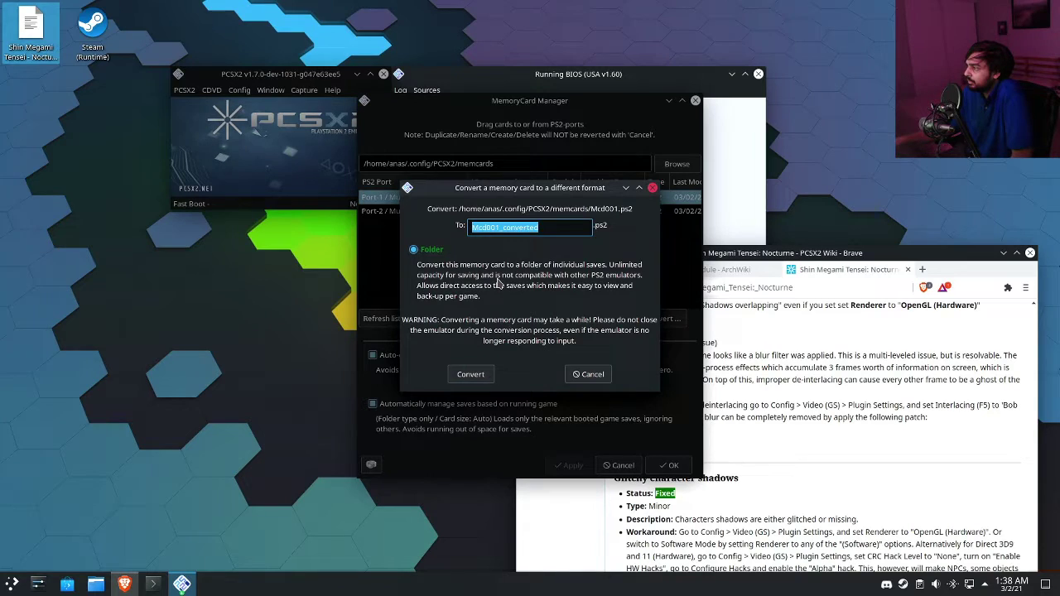
pyautogui.click(590, 375)
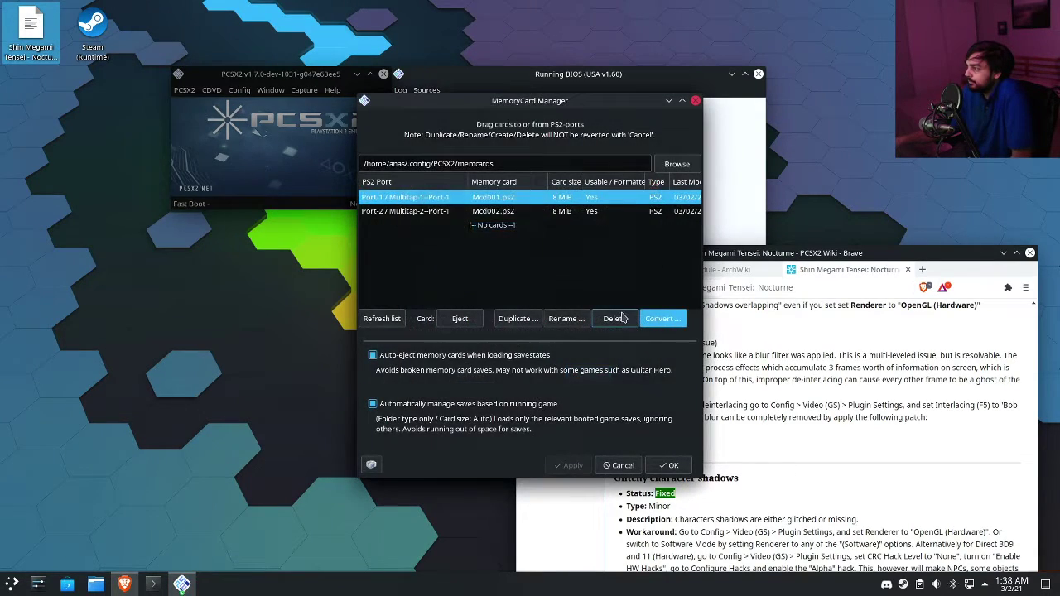
# - Eject Mcd001.ps2, reinsert it into Port-1 / Multitap-1--Port-1, and accept the memory card settings
pyautogui.click(477, 323)
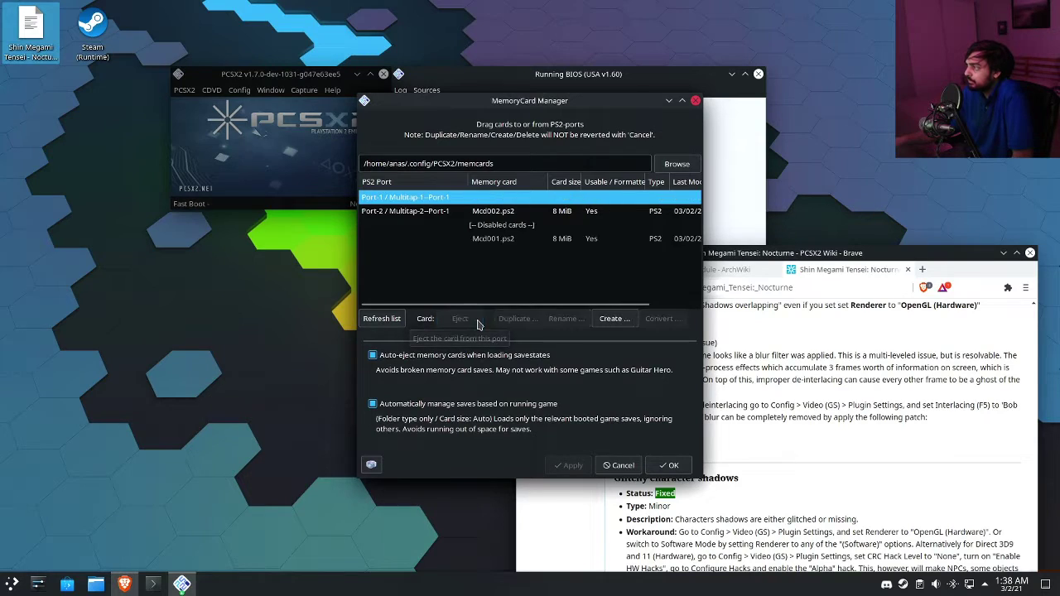
pyautogui.click(513, 239)
pyautogui.click(461, 319)
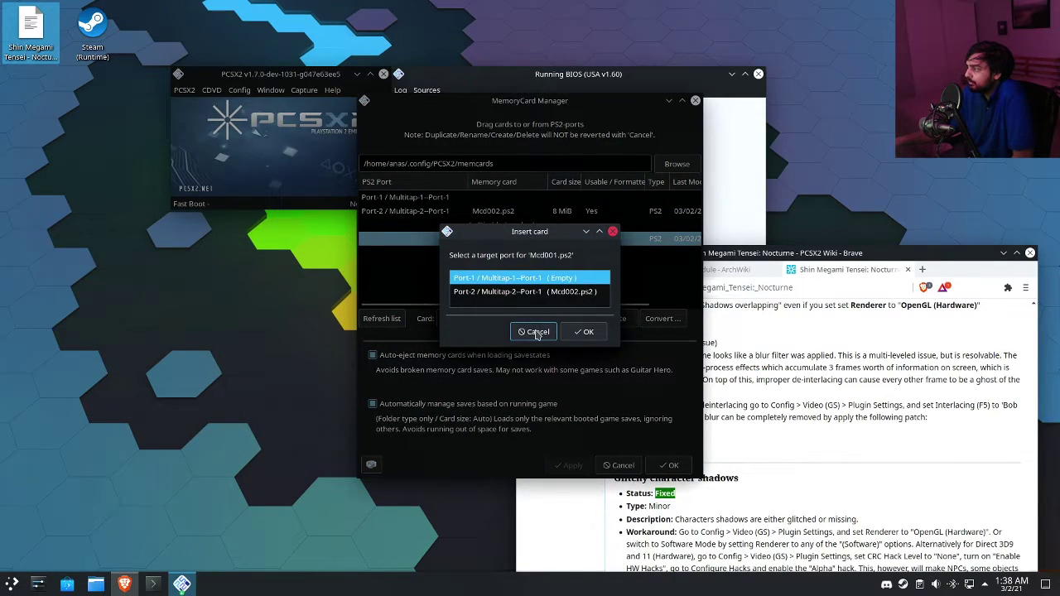
pyautogui.click(585, 332)
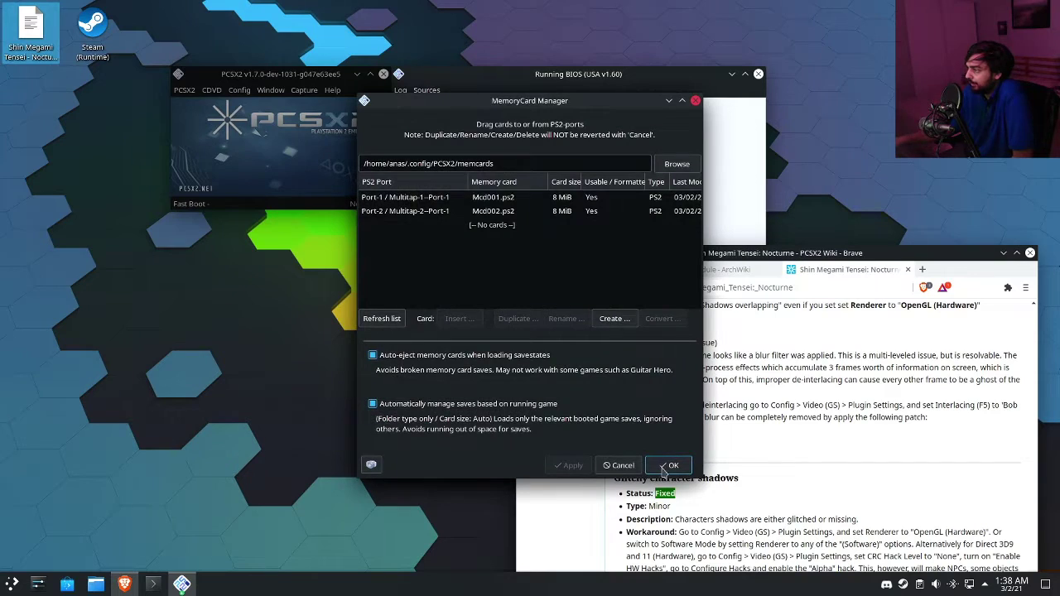
pyautogui.click(668, 465)
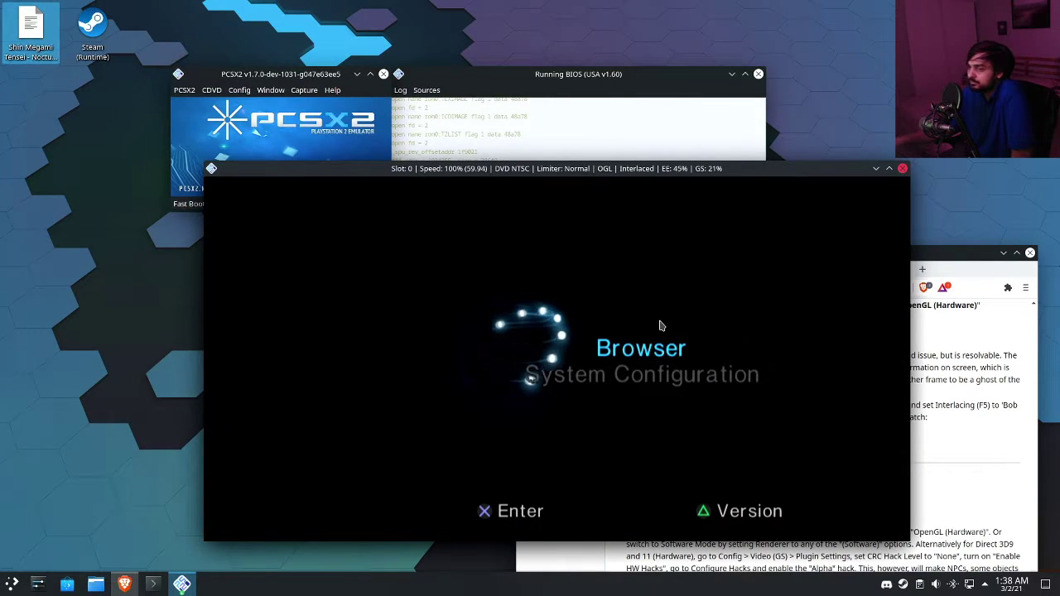
# - Check the BIOS browser for memory cards again, and examine the memory card entries in the emulator's log
pyautogui.press('Return')
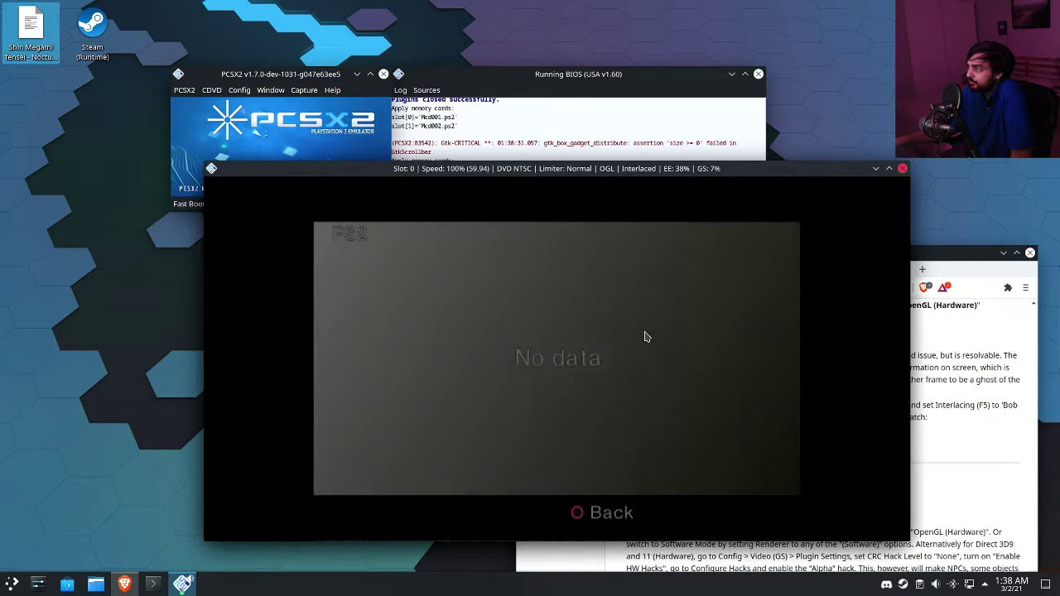
pyautogui.press('Escape')
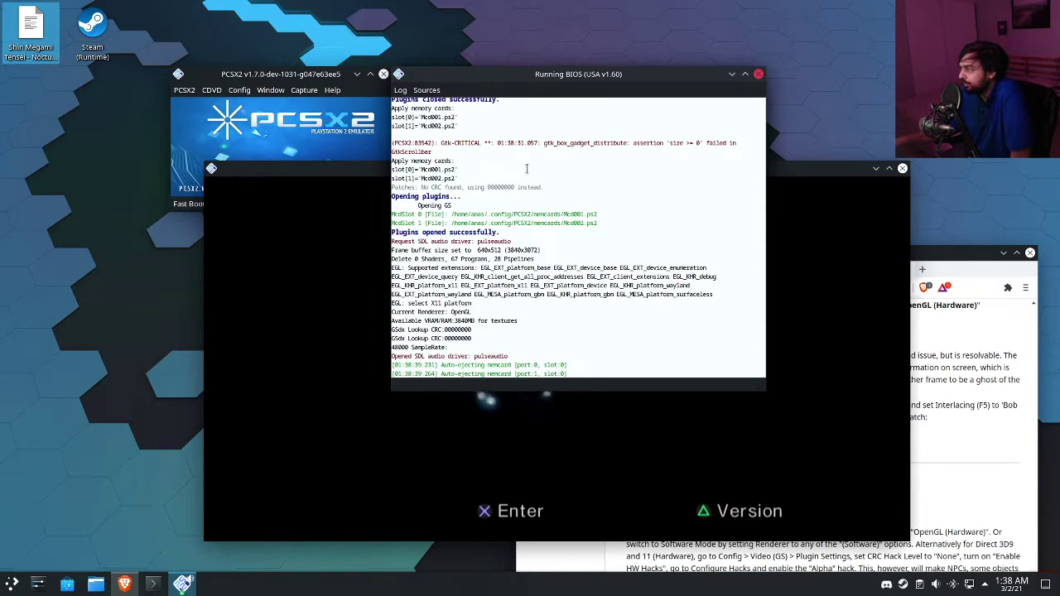
pyautogui.moveTo(551, 176); pyautogui.dragTo(630, 354)
pyautogui.click(630, 354)
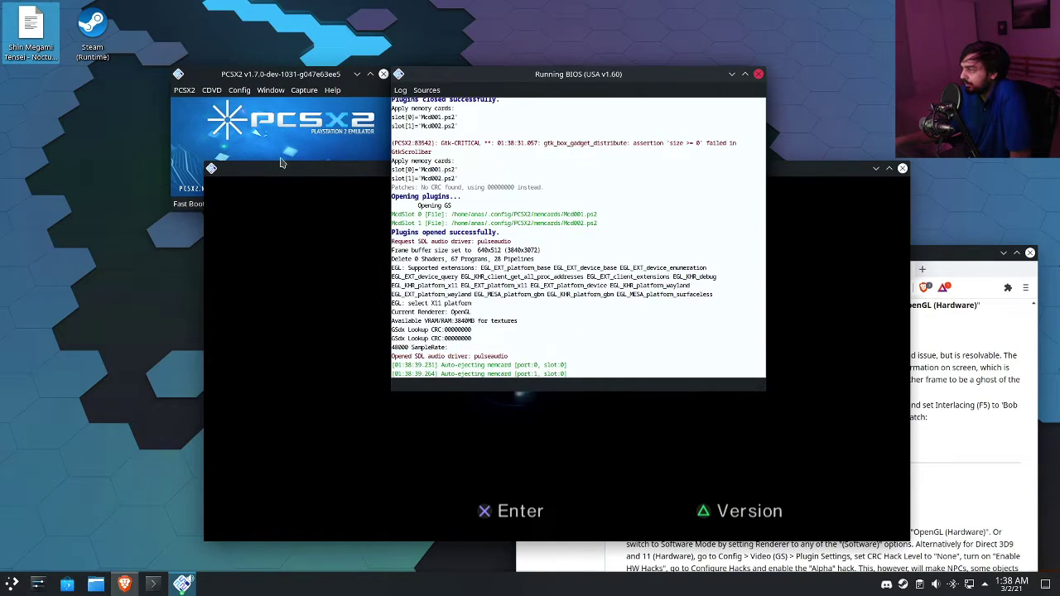
# - Switch the CDVD source to ISO, and confirm the source change
pyautogui.click(184, 89)
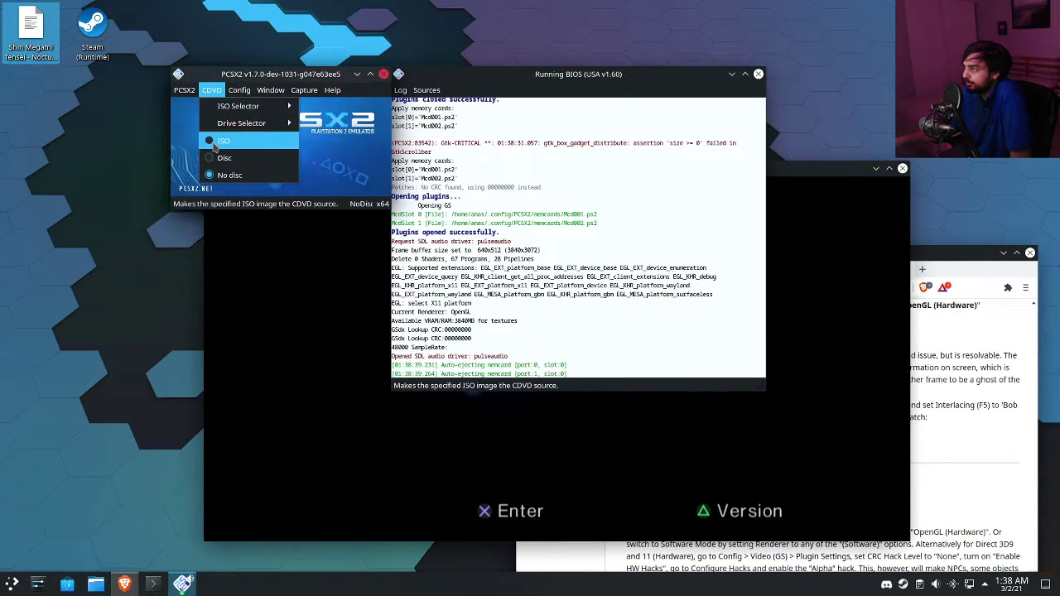
pyautogui.click(240, 148)
pyautogui.click(566, 325)
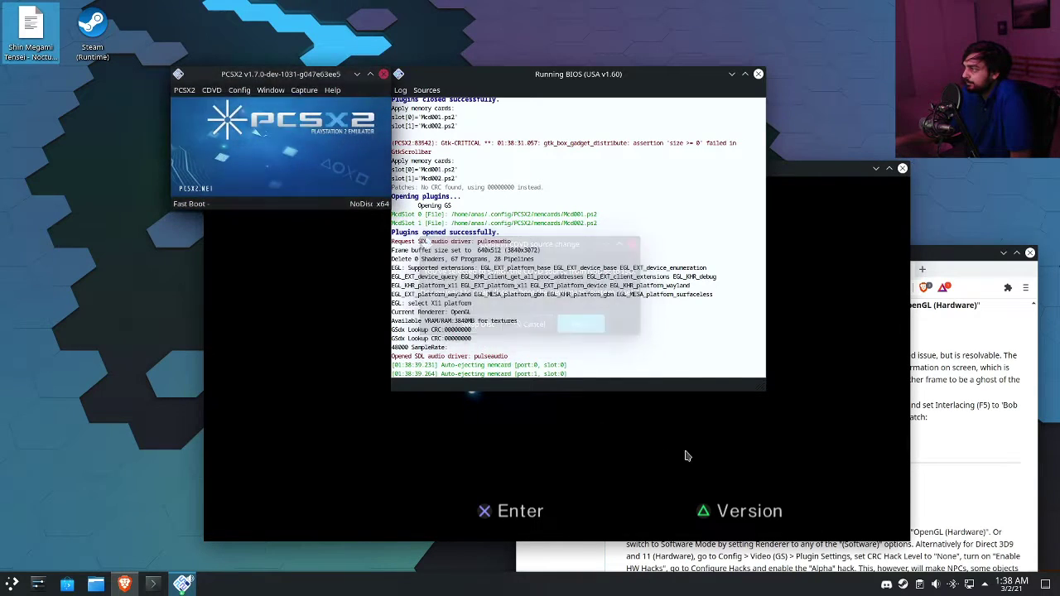